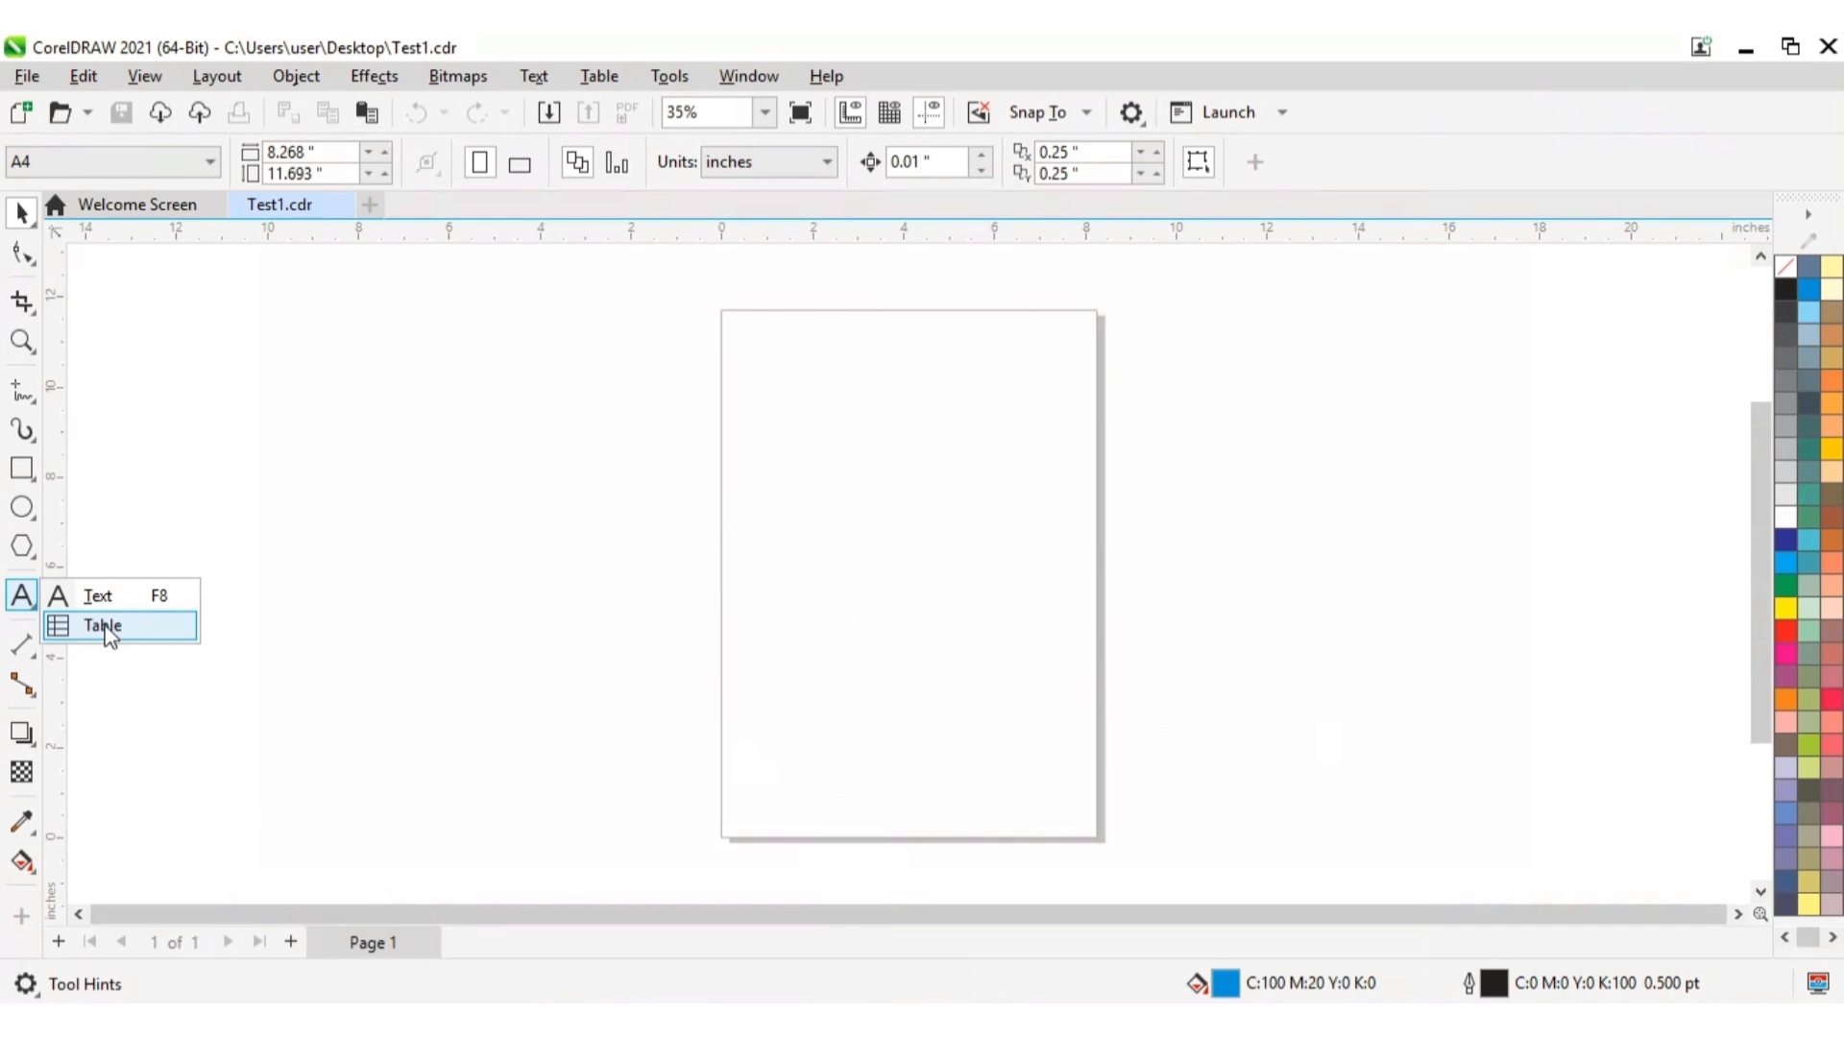
Step: Draw a table with 3 rows and 3 columns, about 9.5 by 10 inches, and remove its fill
left_click(103, 626)
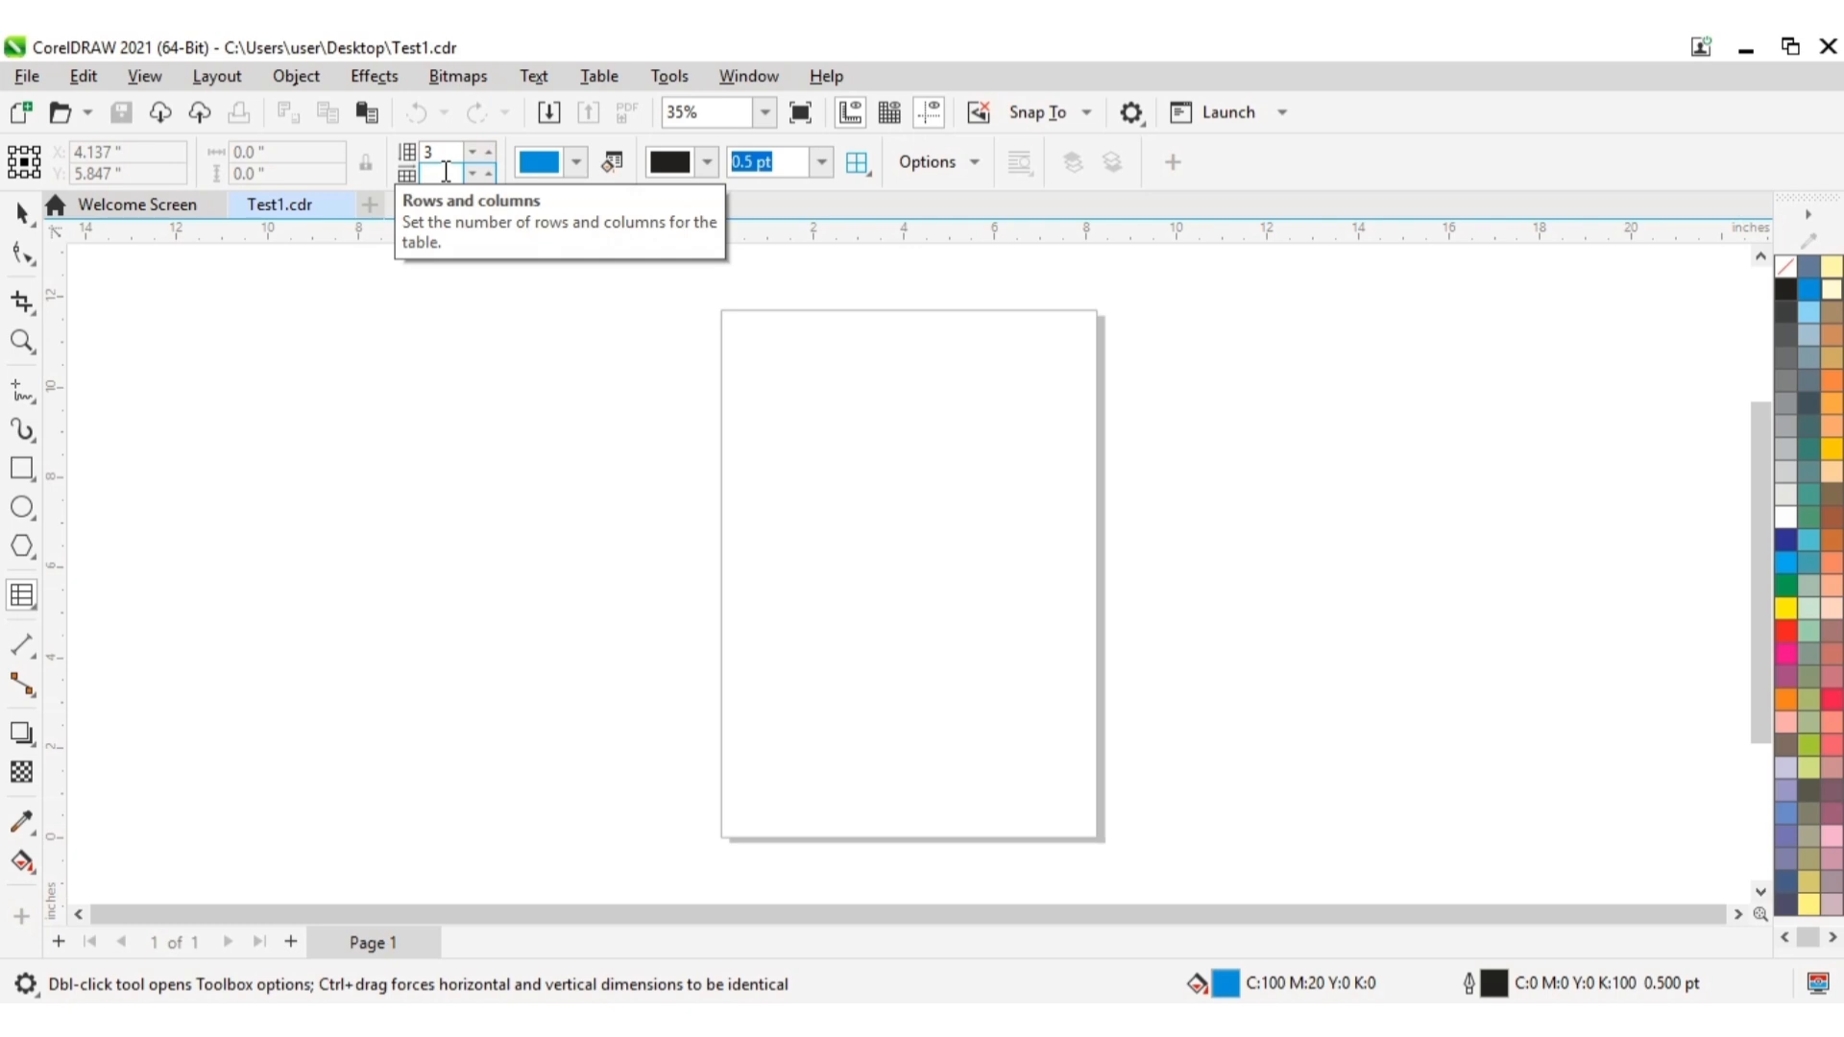
type("3")
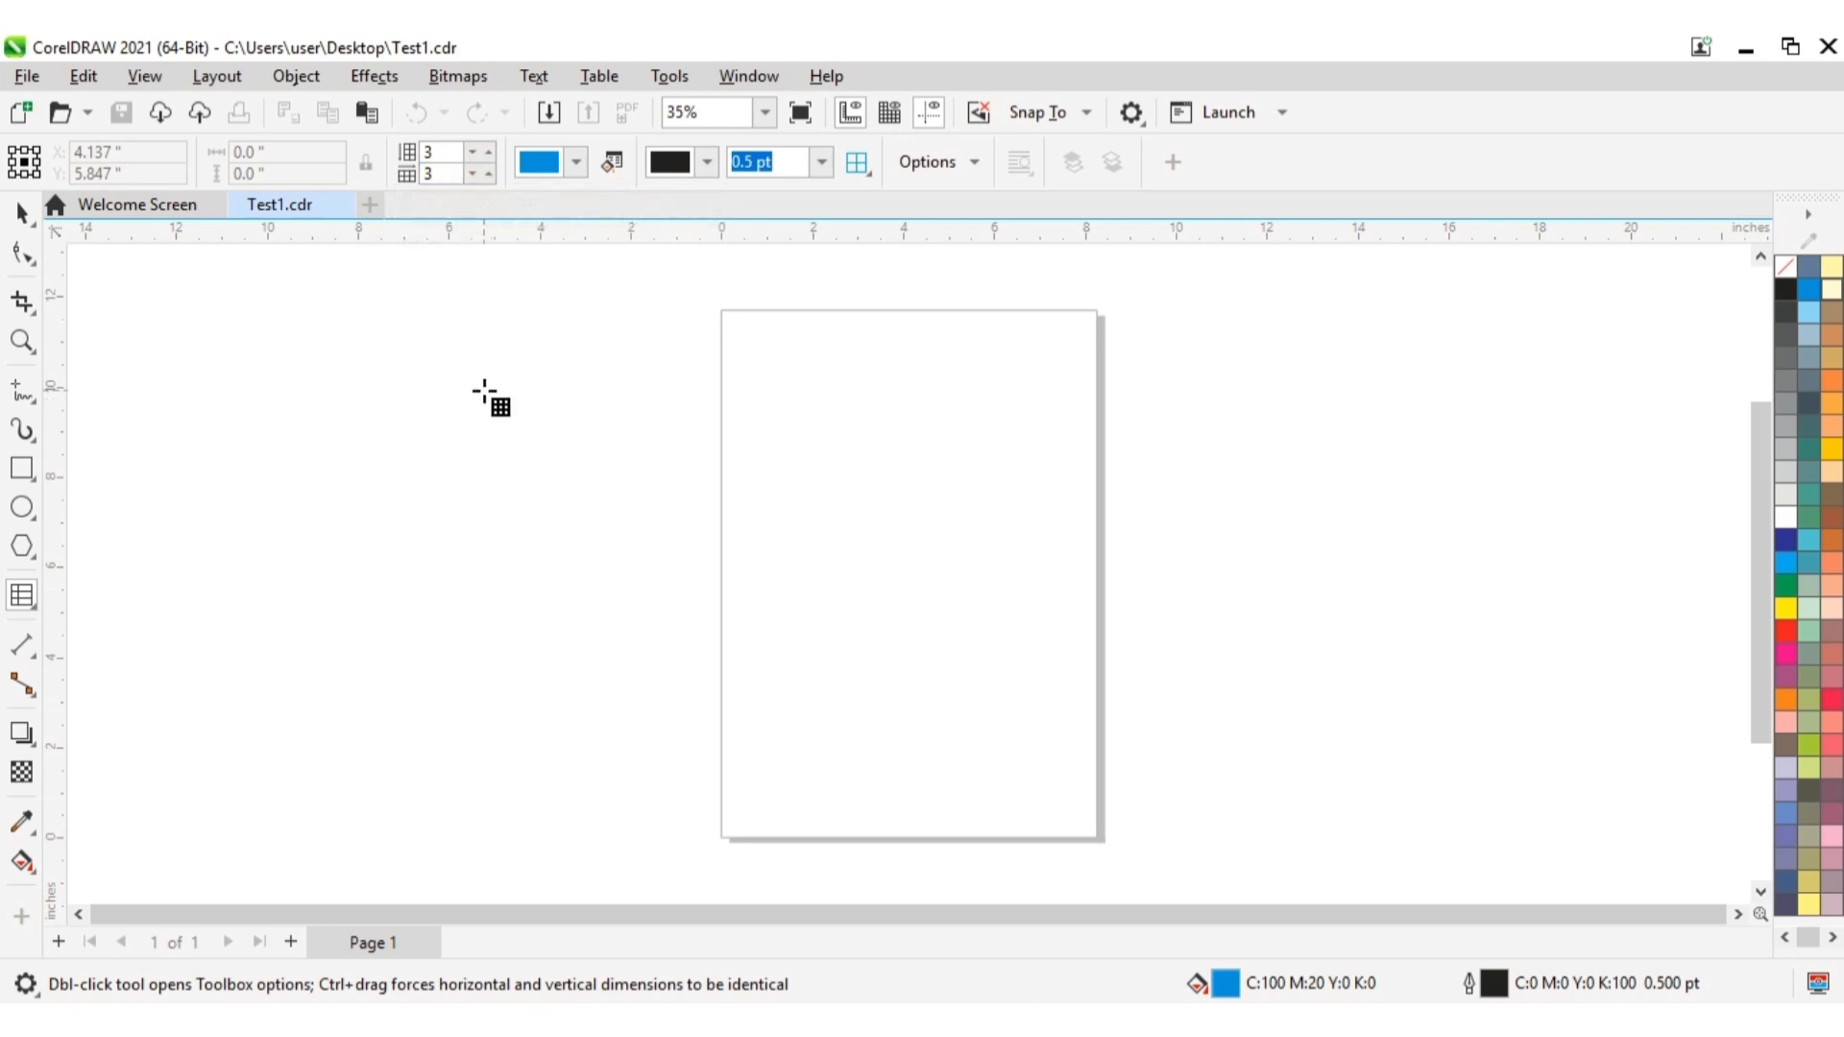
left_click_drag(499, 383, 938, 836)
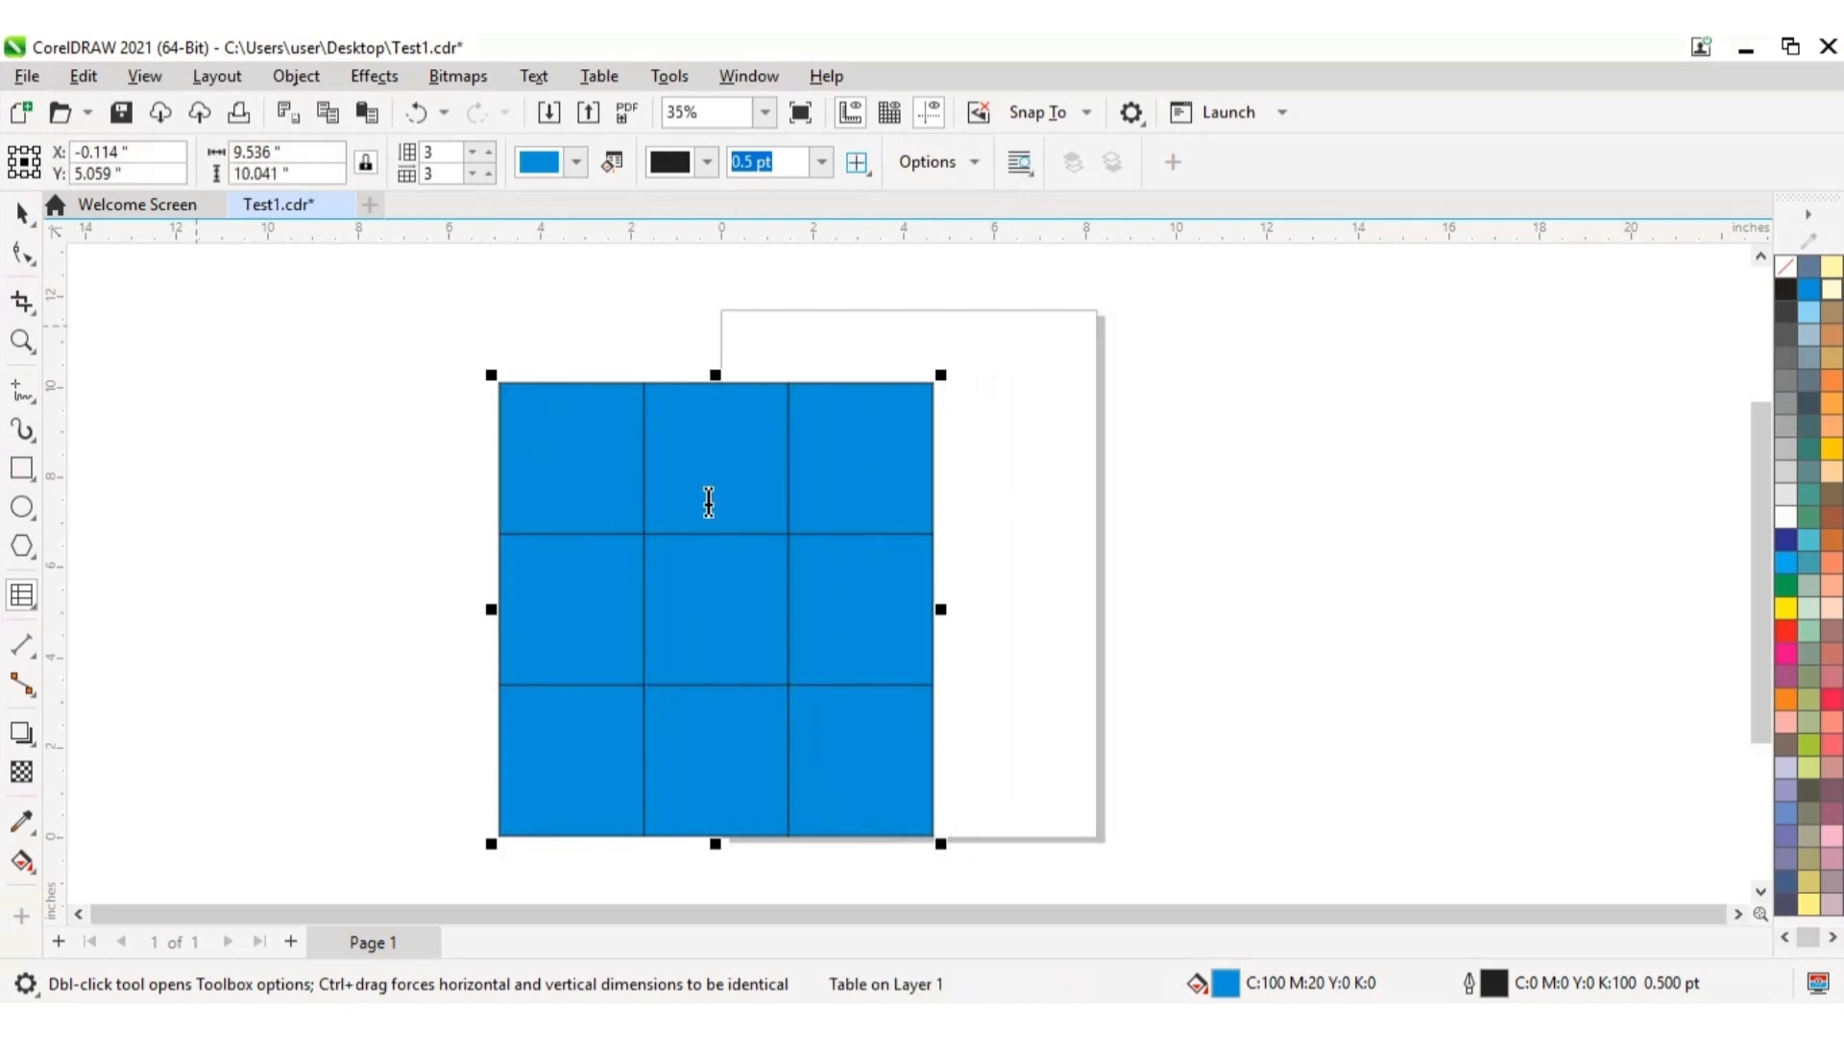
left_click(1789, 273)
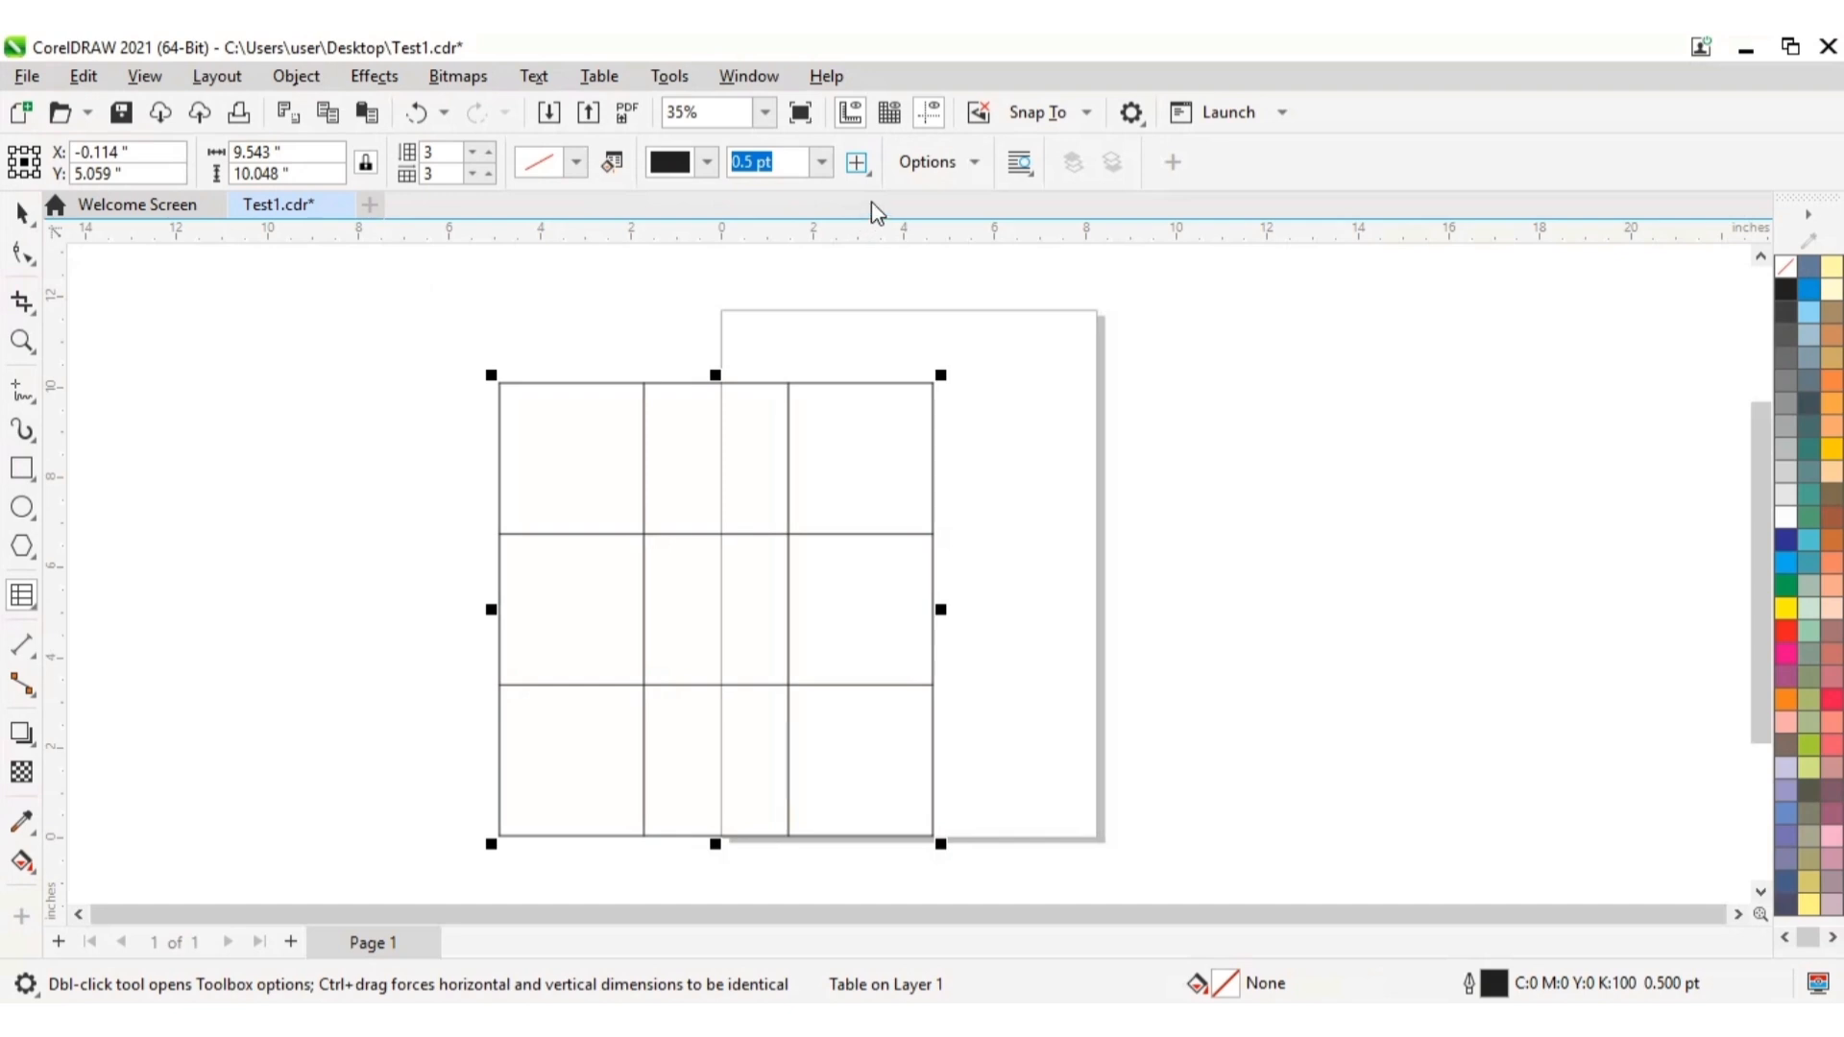
Step: Apply a 4.0 pt outline to all of the table's borders
left_click(869, 173)
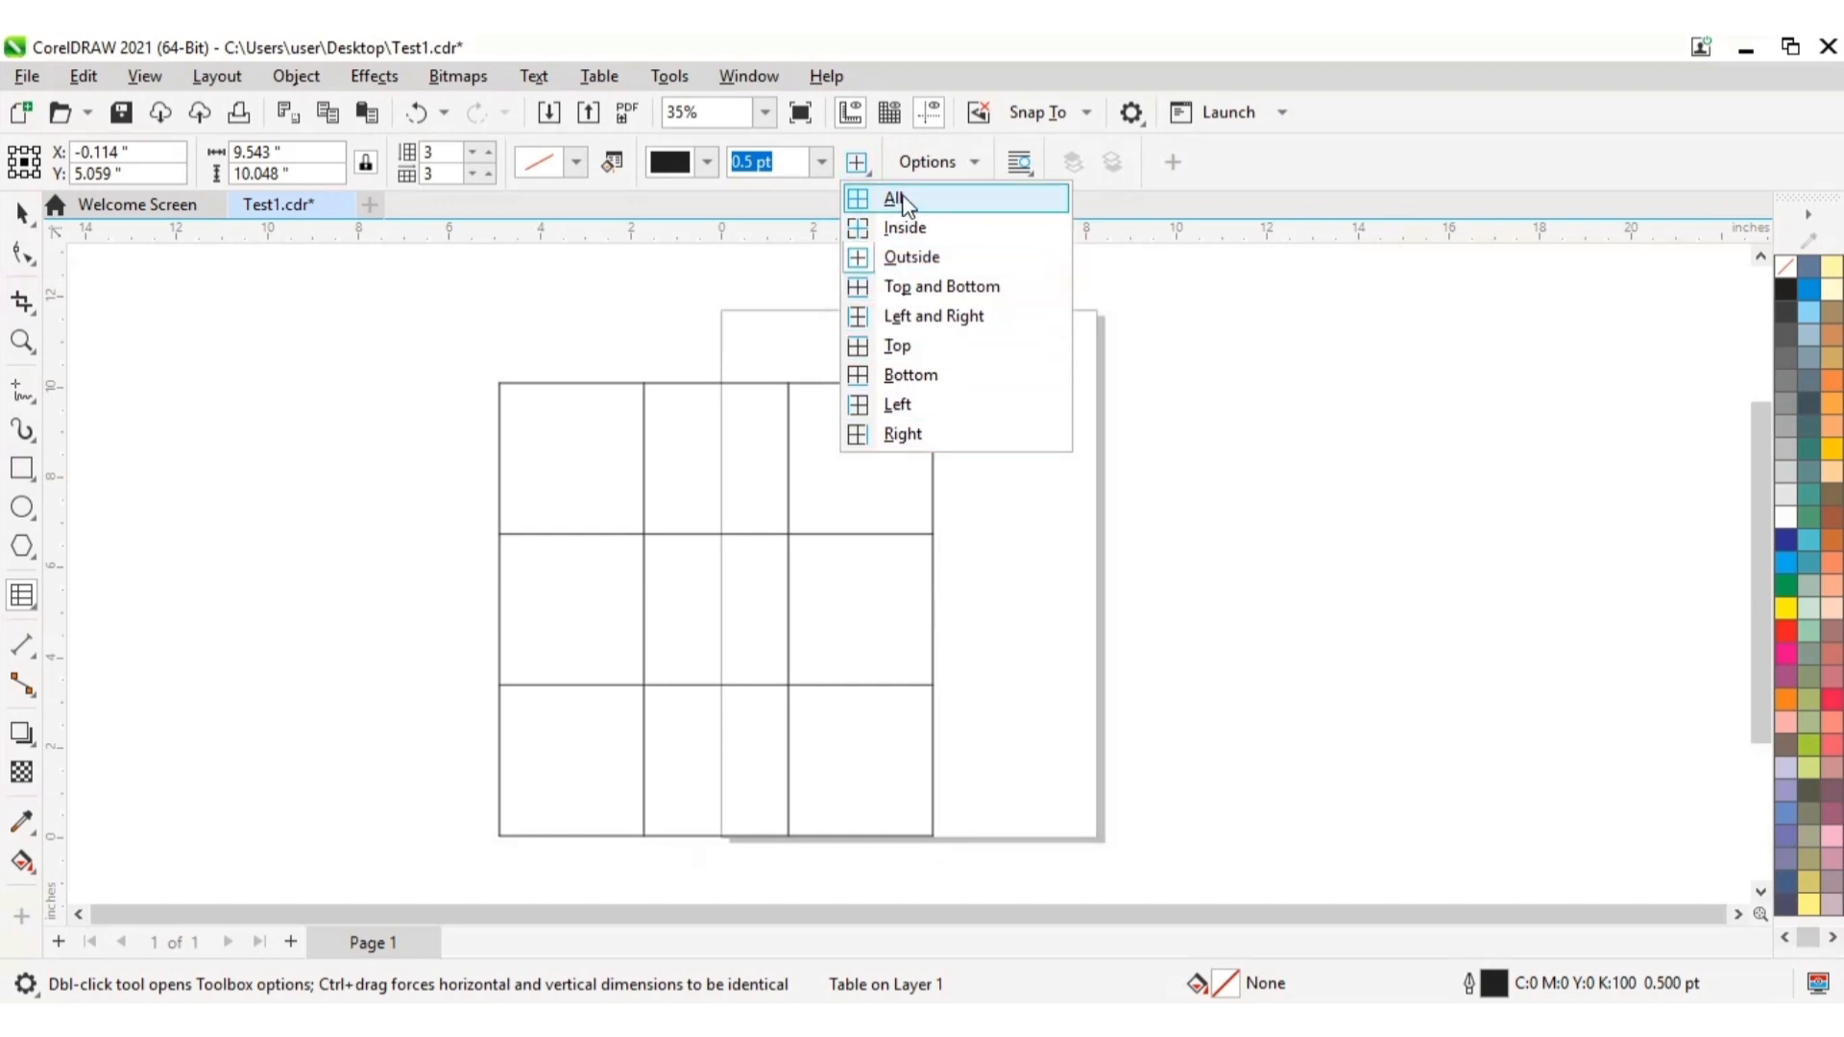
left_click(901, 199)
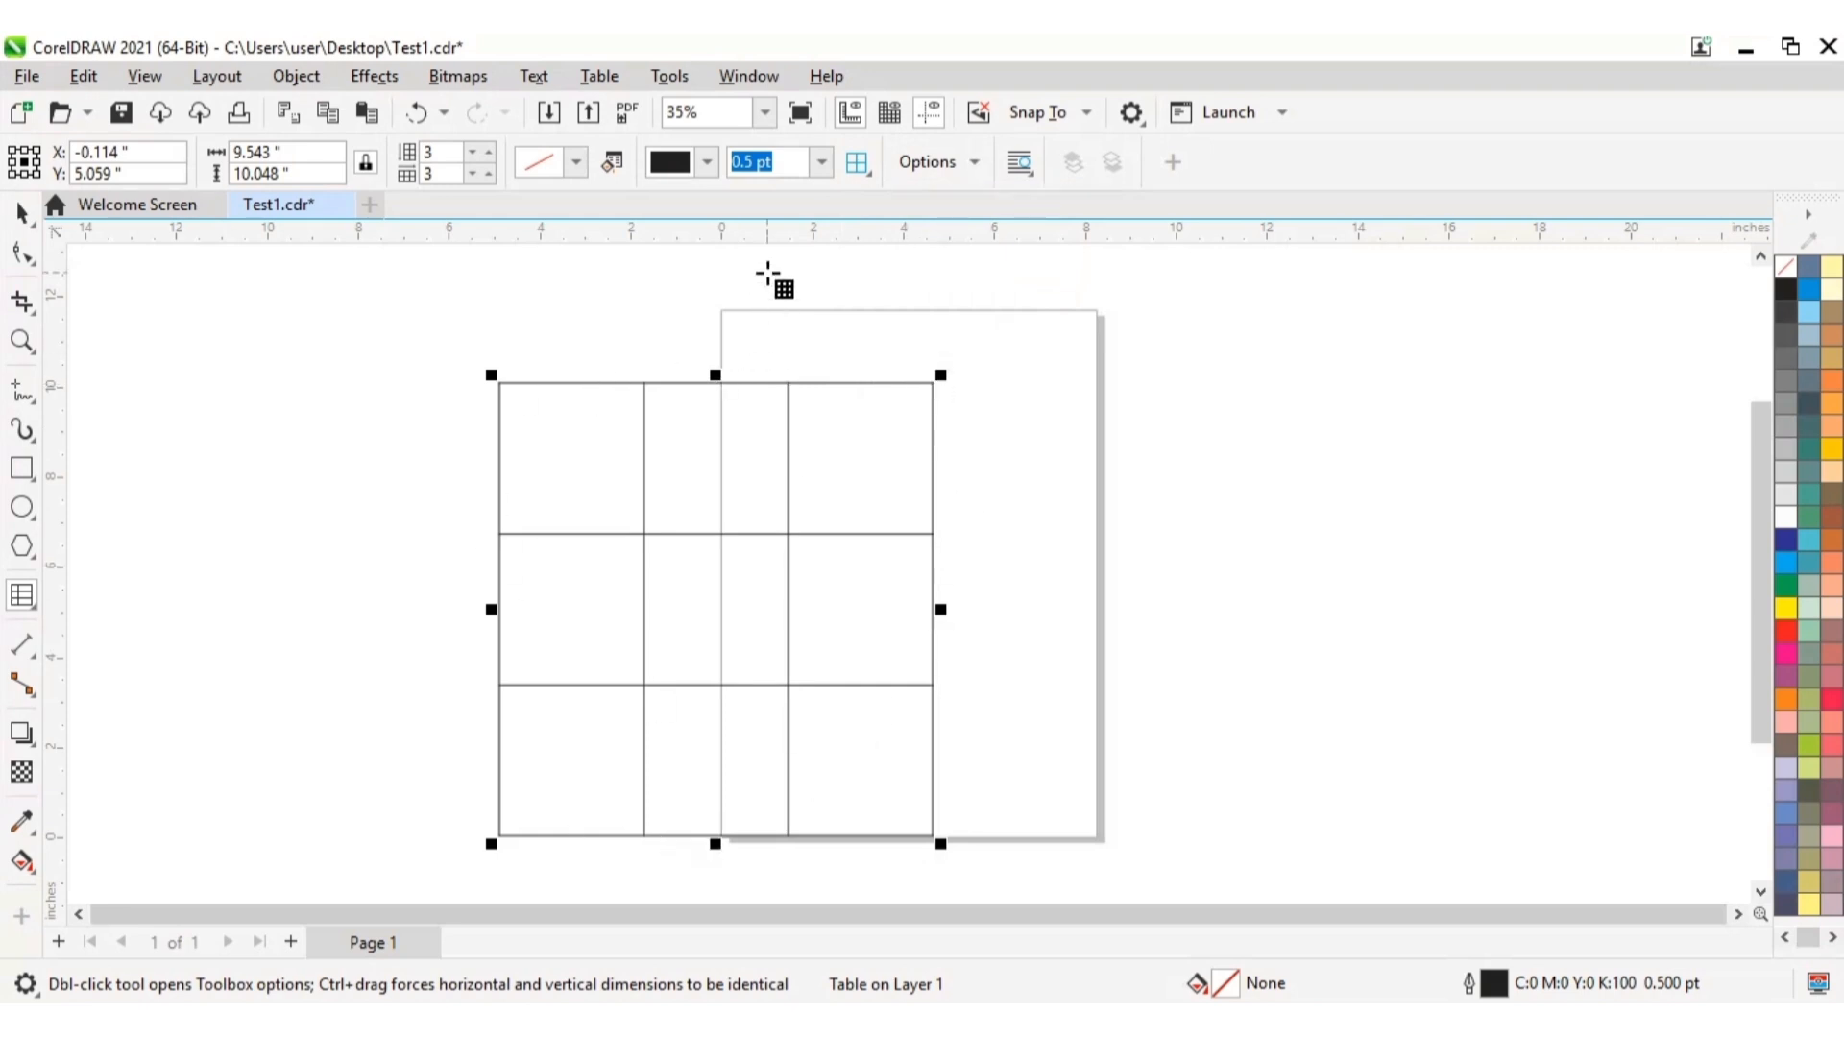
left_click(822, 162)
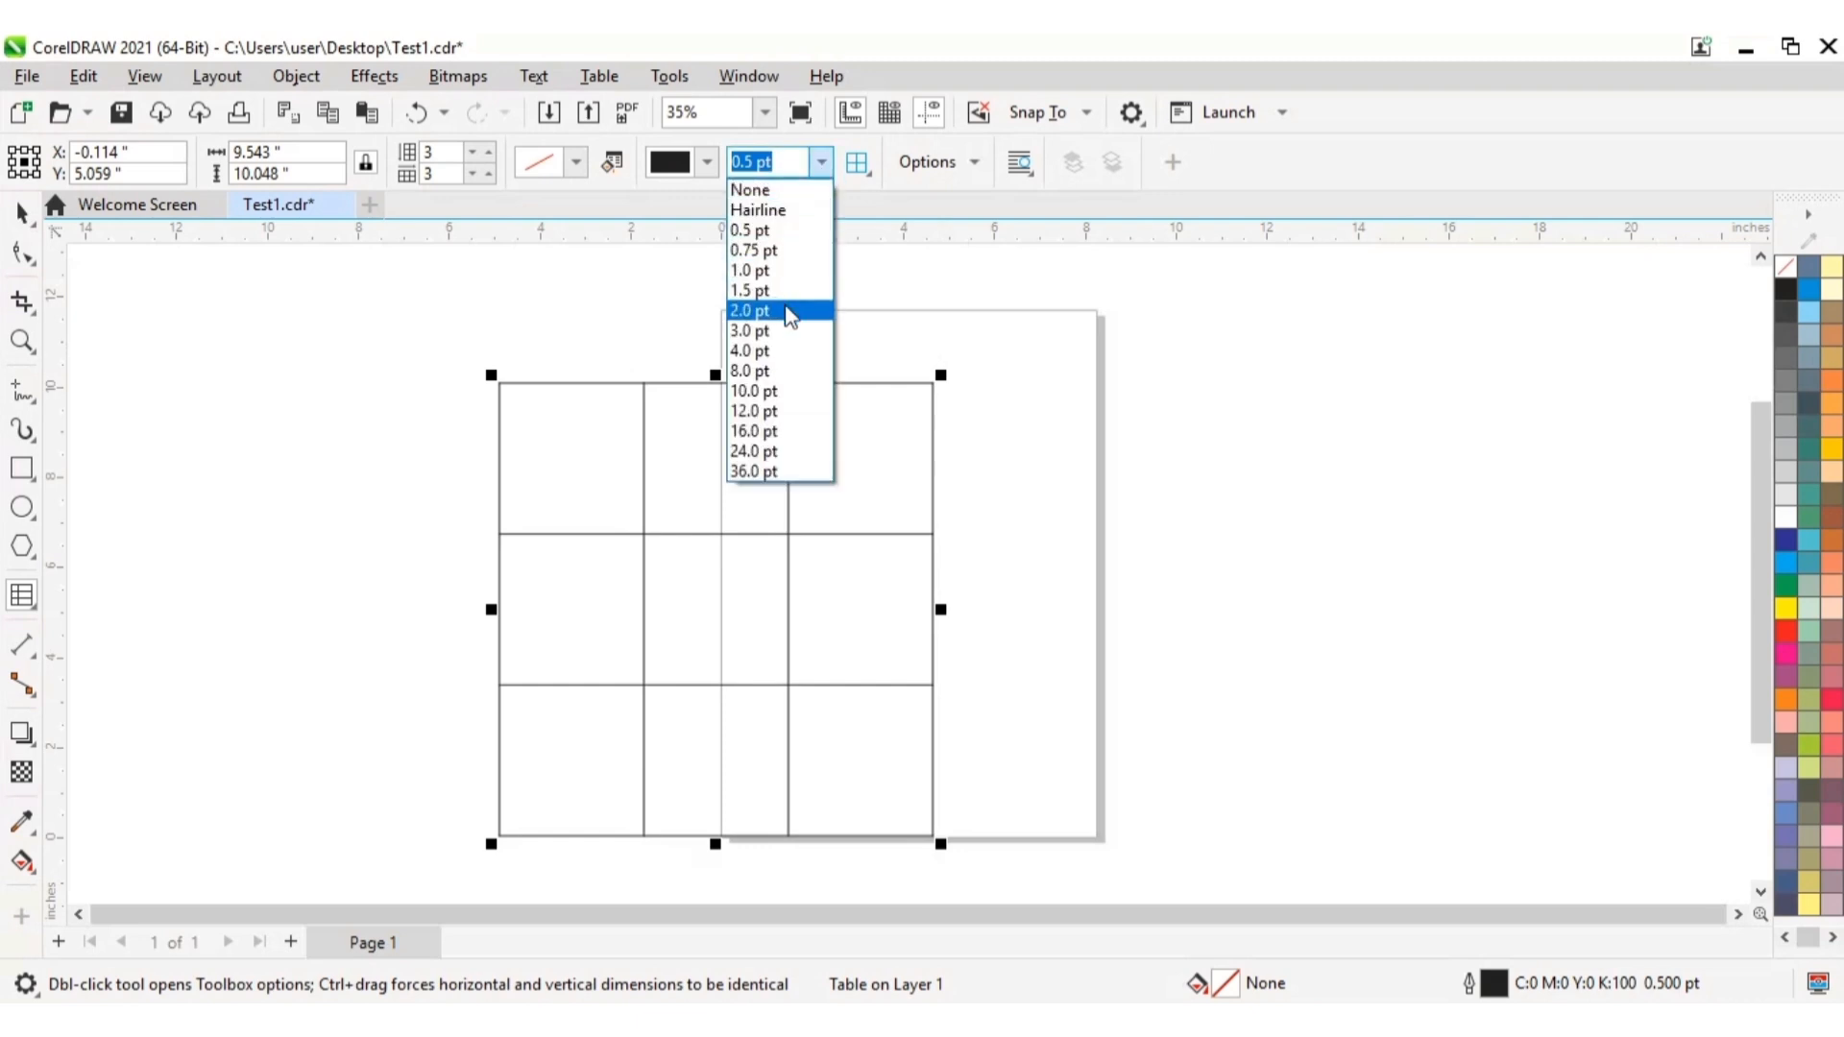
left_click(786, 332)
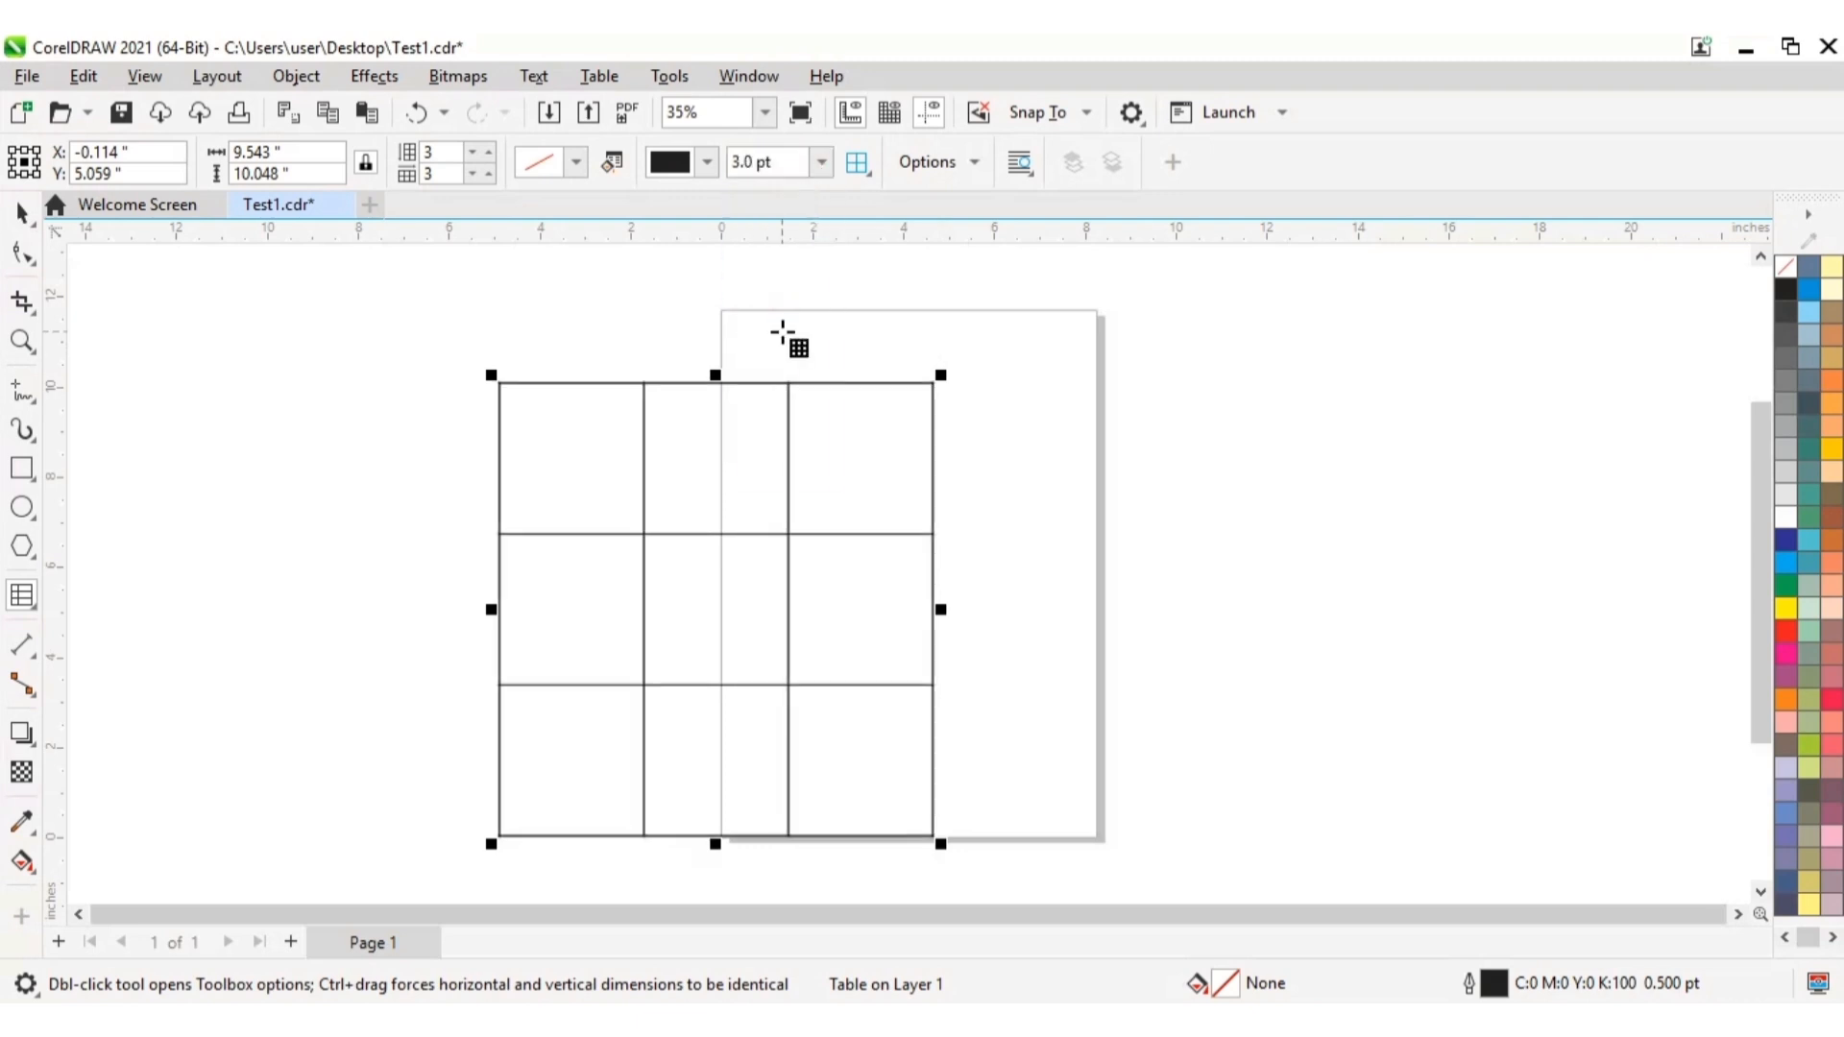
left_click(821, 162)
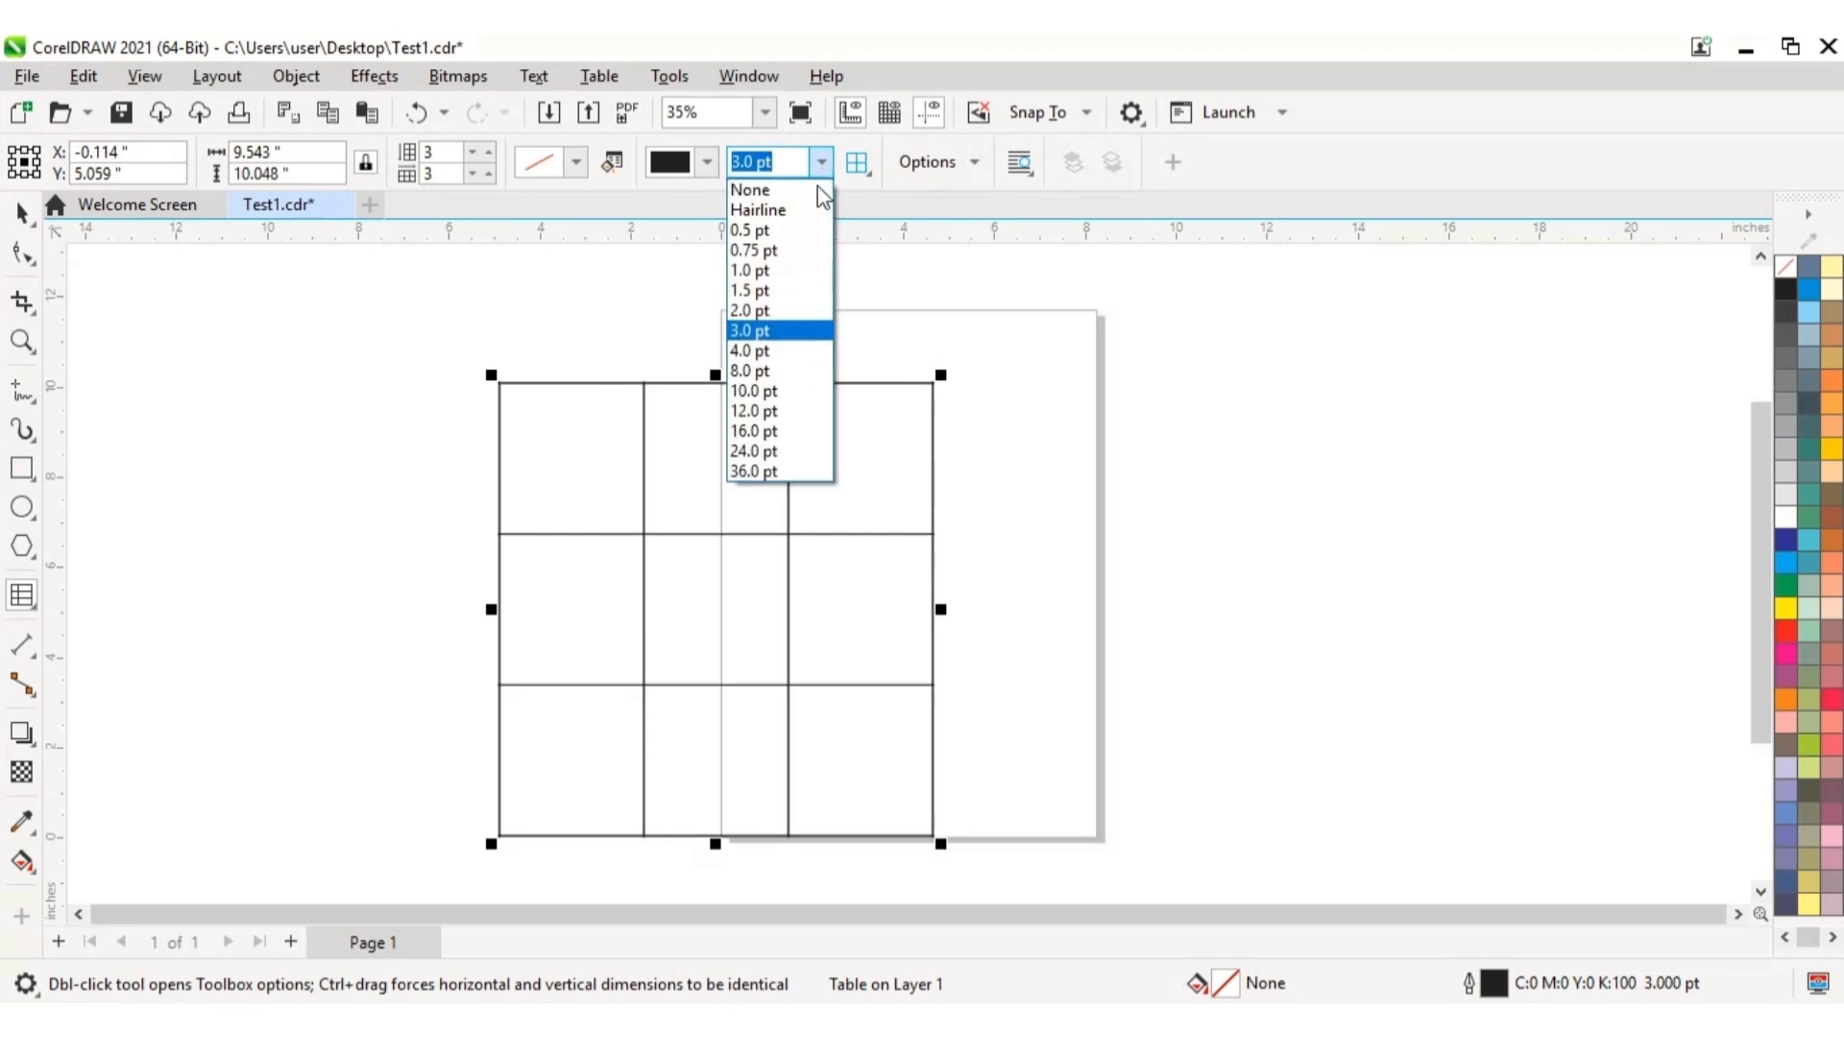
left_click(758, 351)
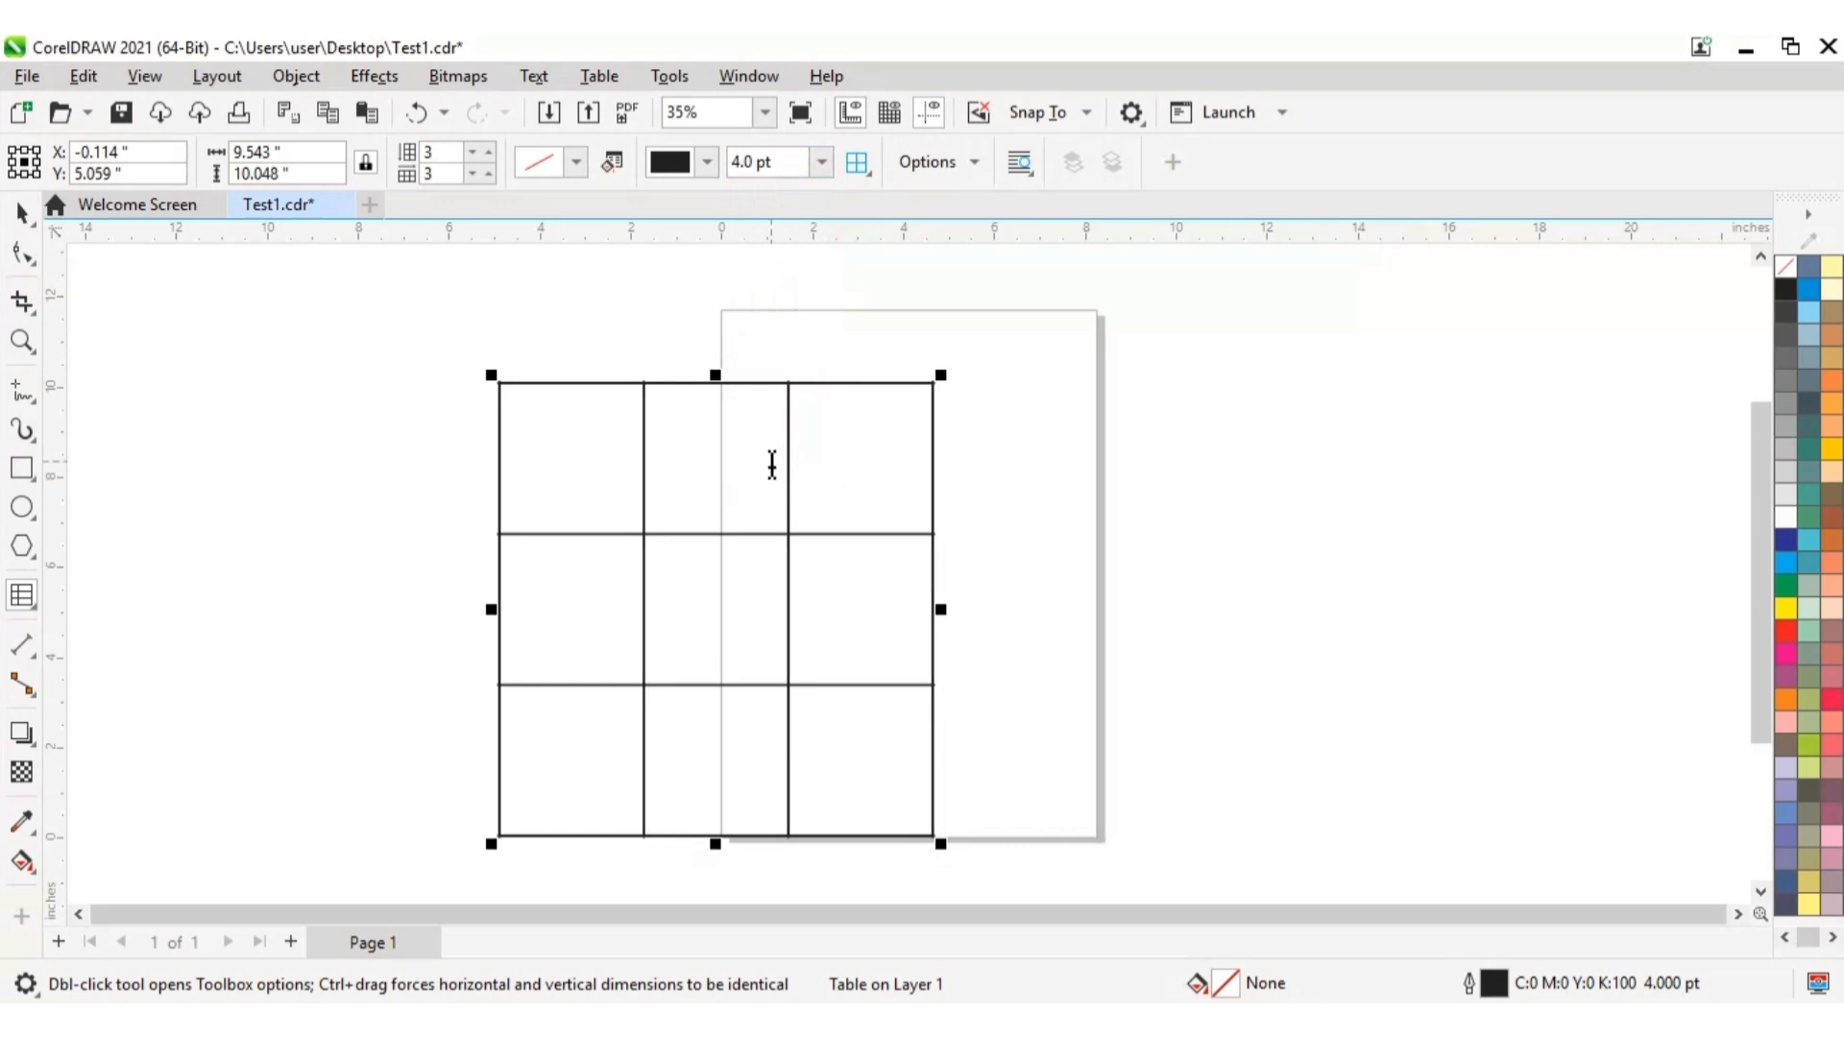
Step: Colour the table borders with the Grass Green palette swatch and set their width to 8.0 pt
left_click(707, 163)
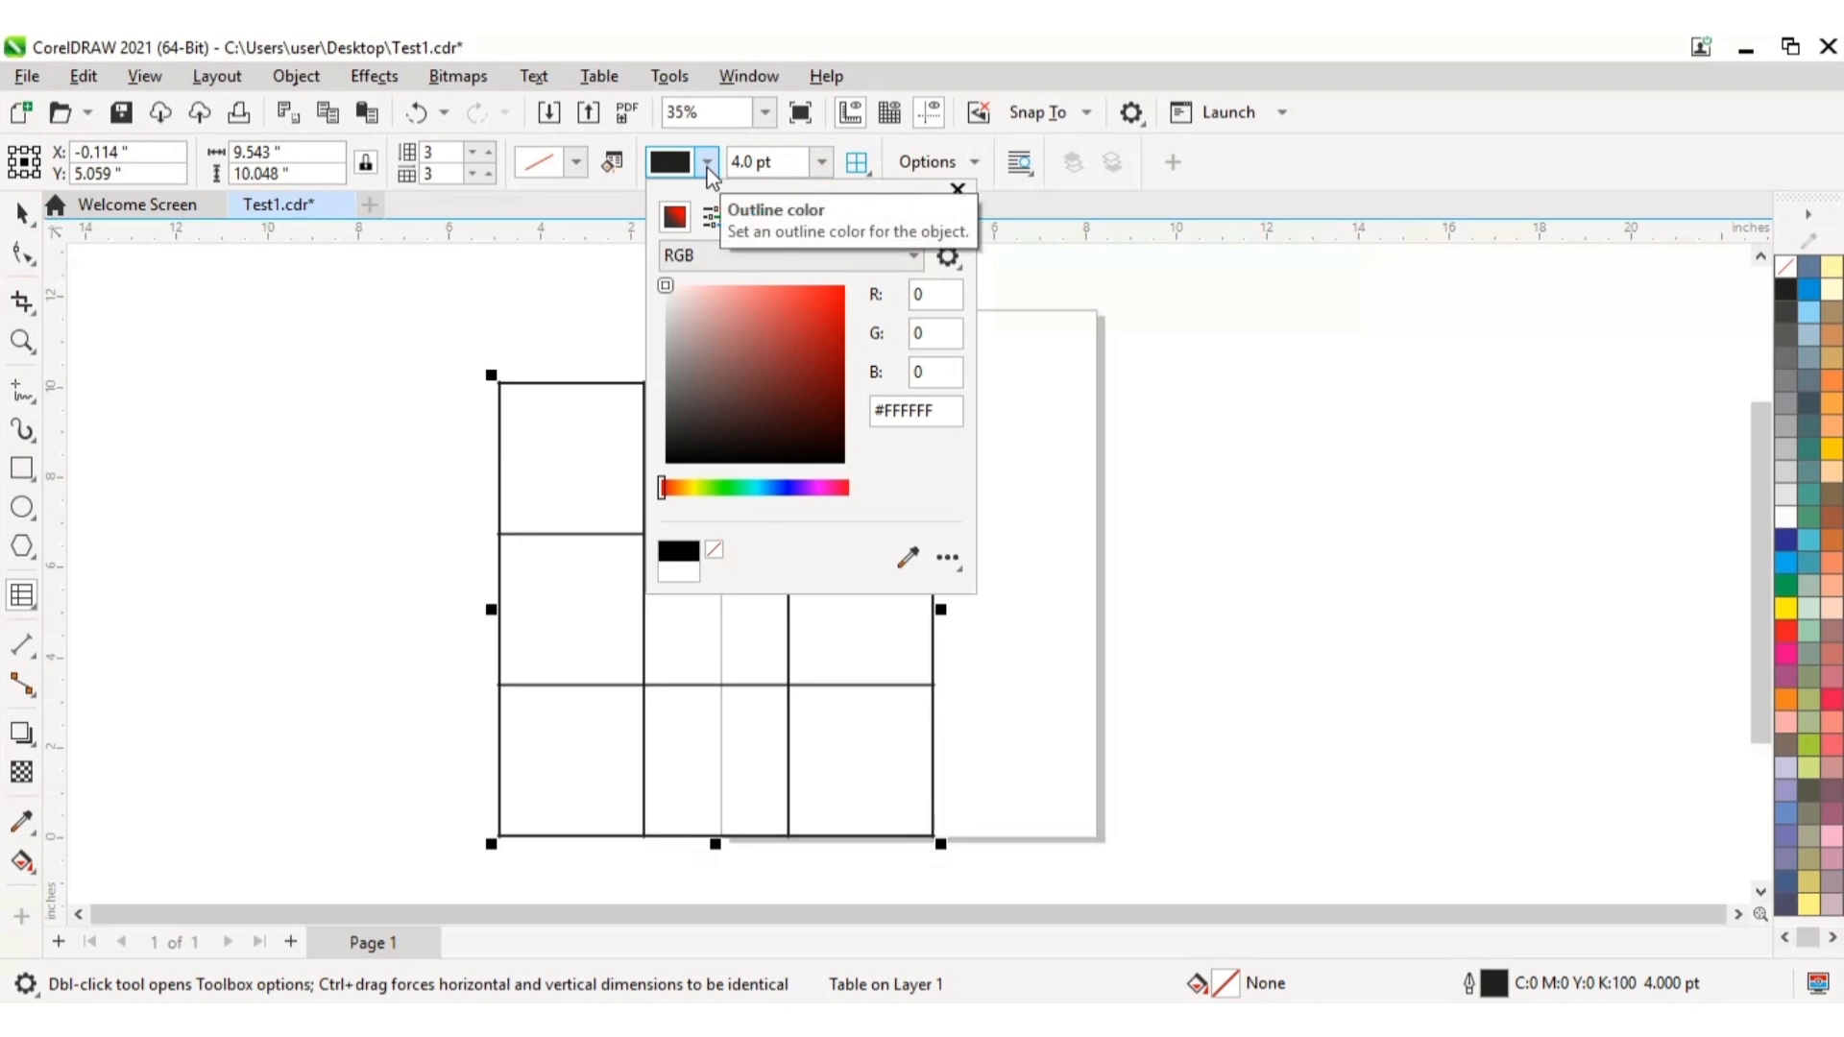
left_click(907, 557)
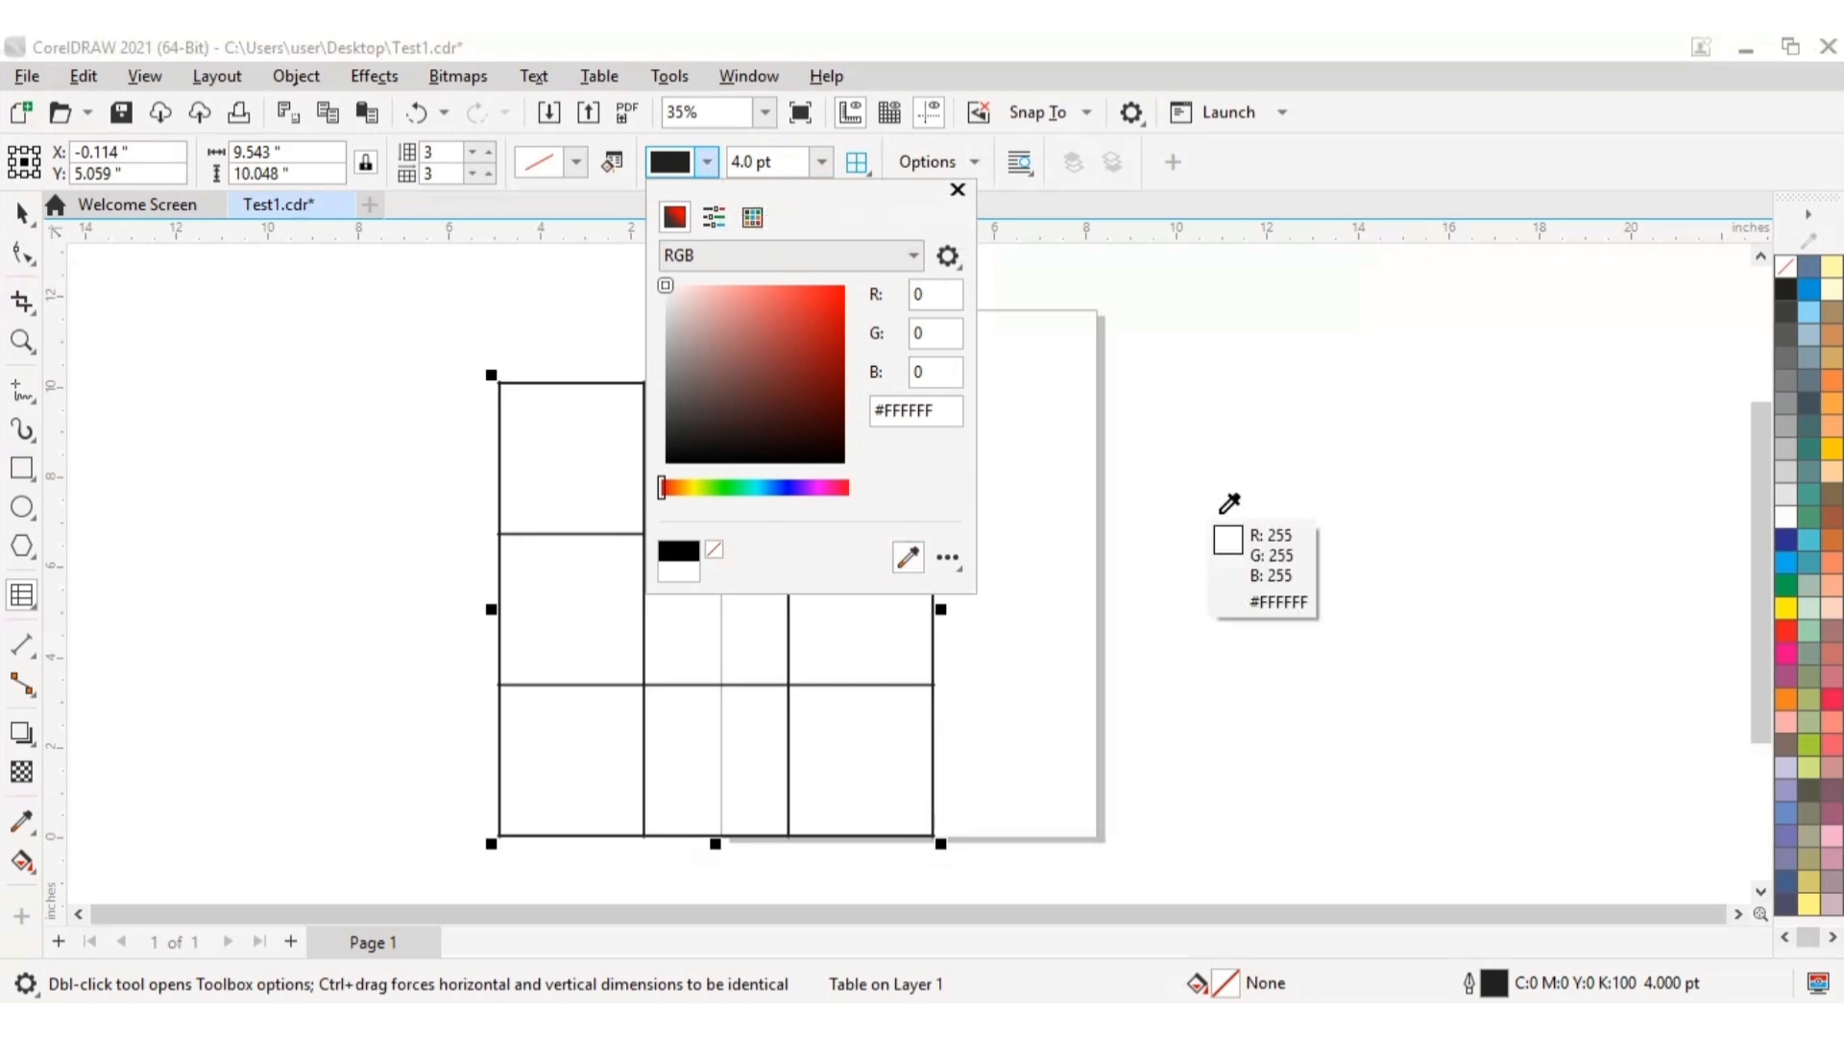
left_click(1818, 448)
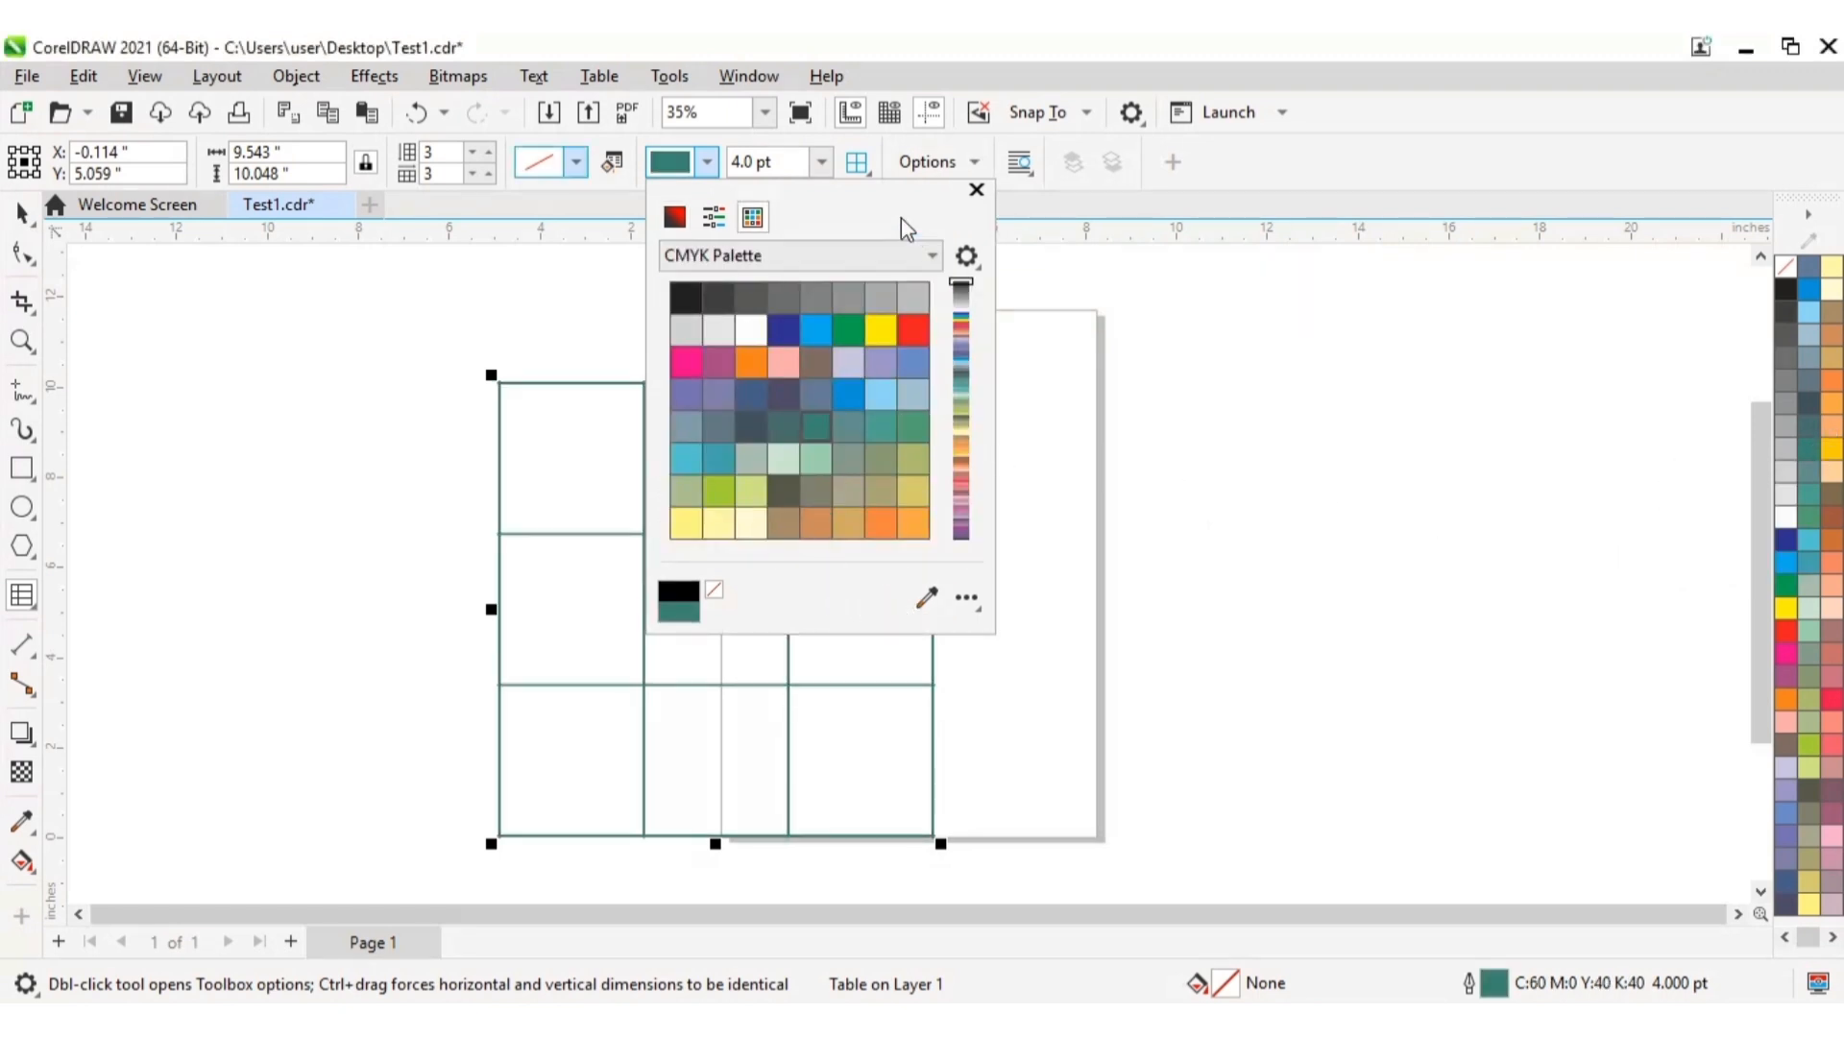
left_click(975, 191)
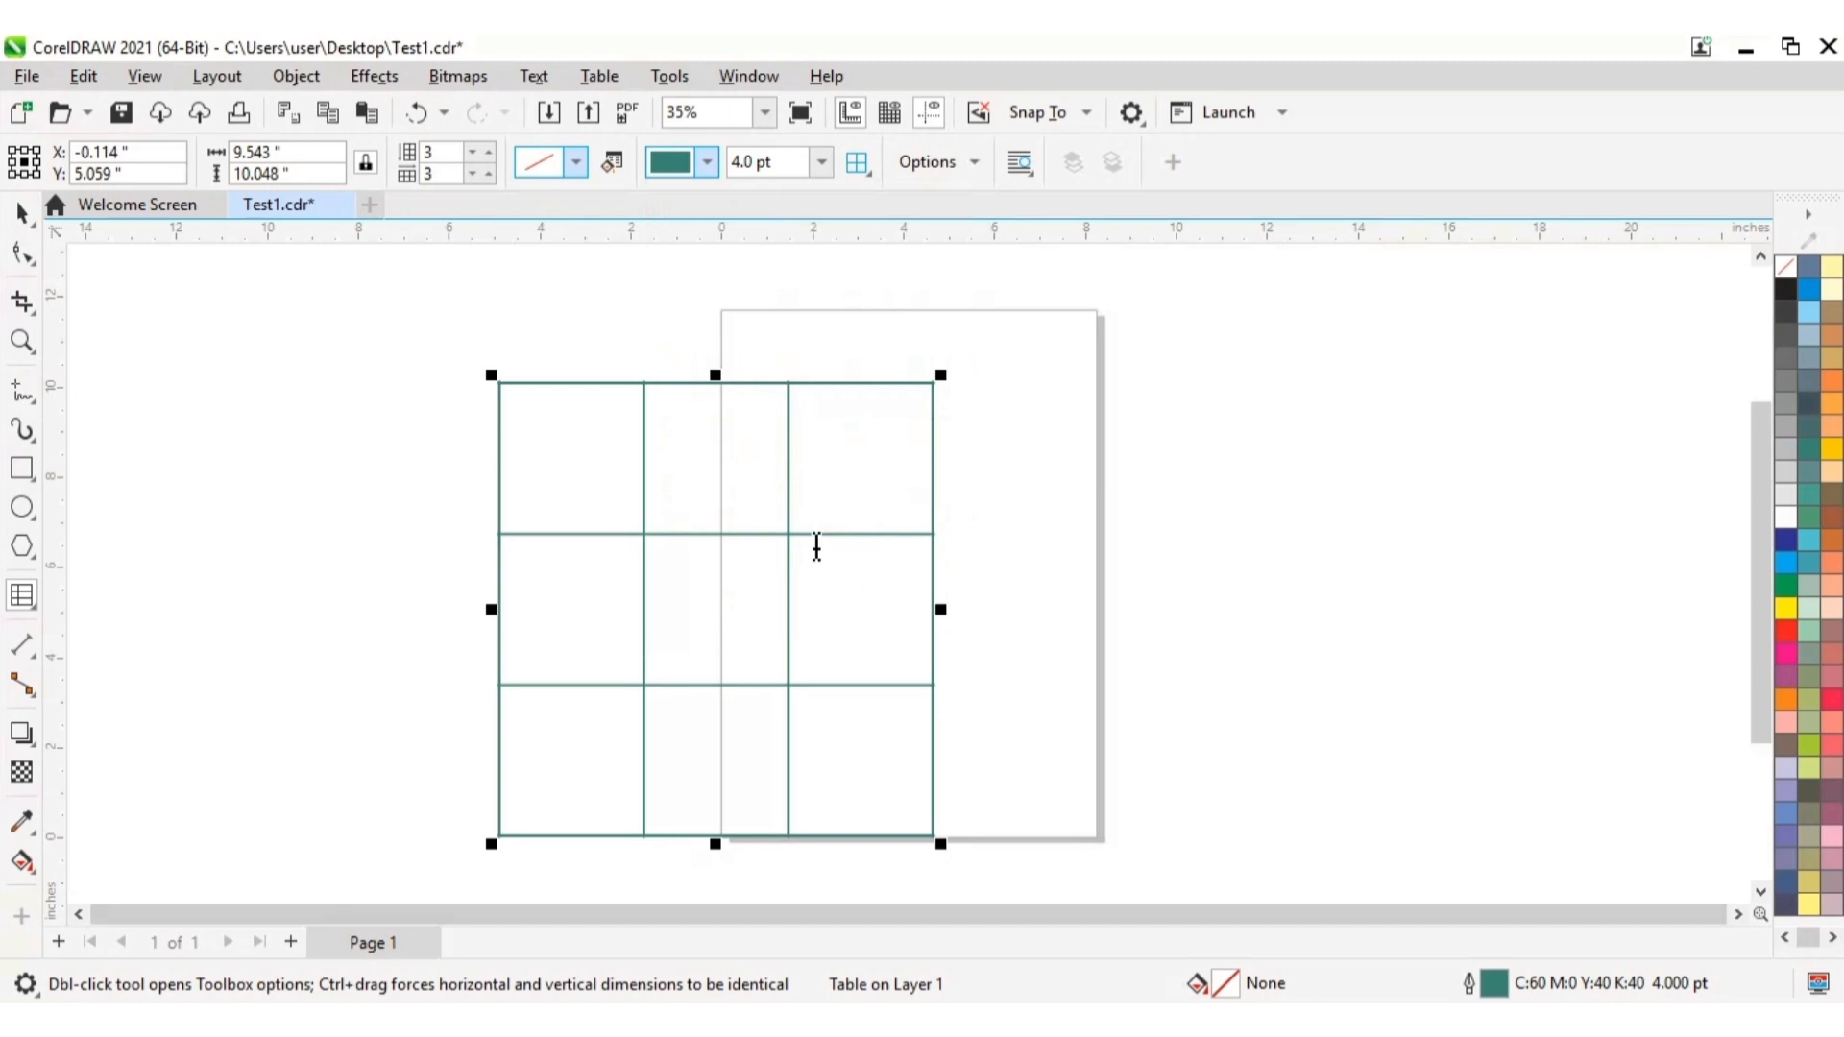
left_click(821, 164)
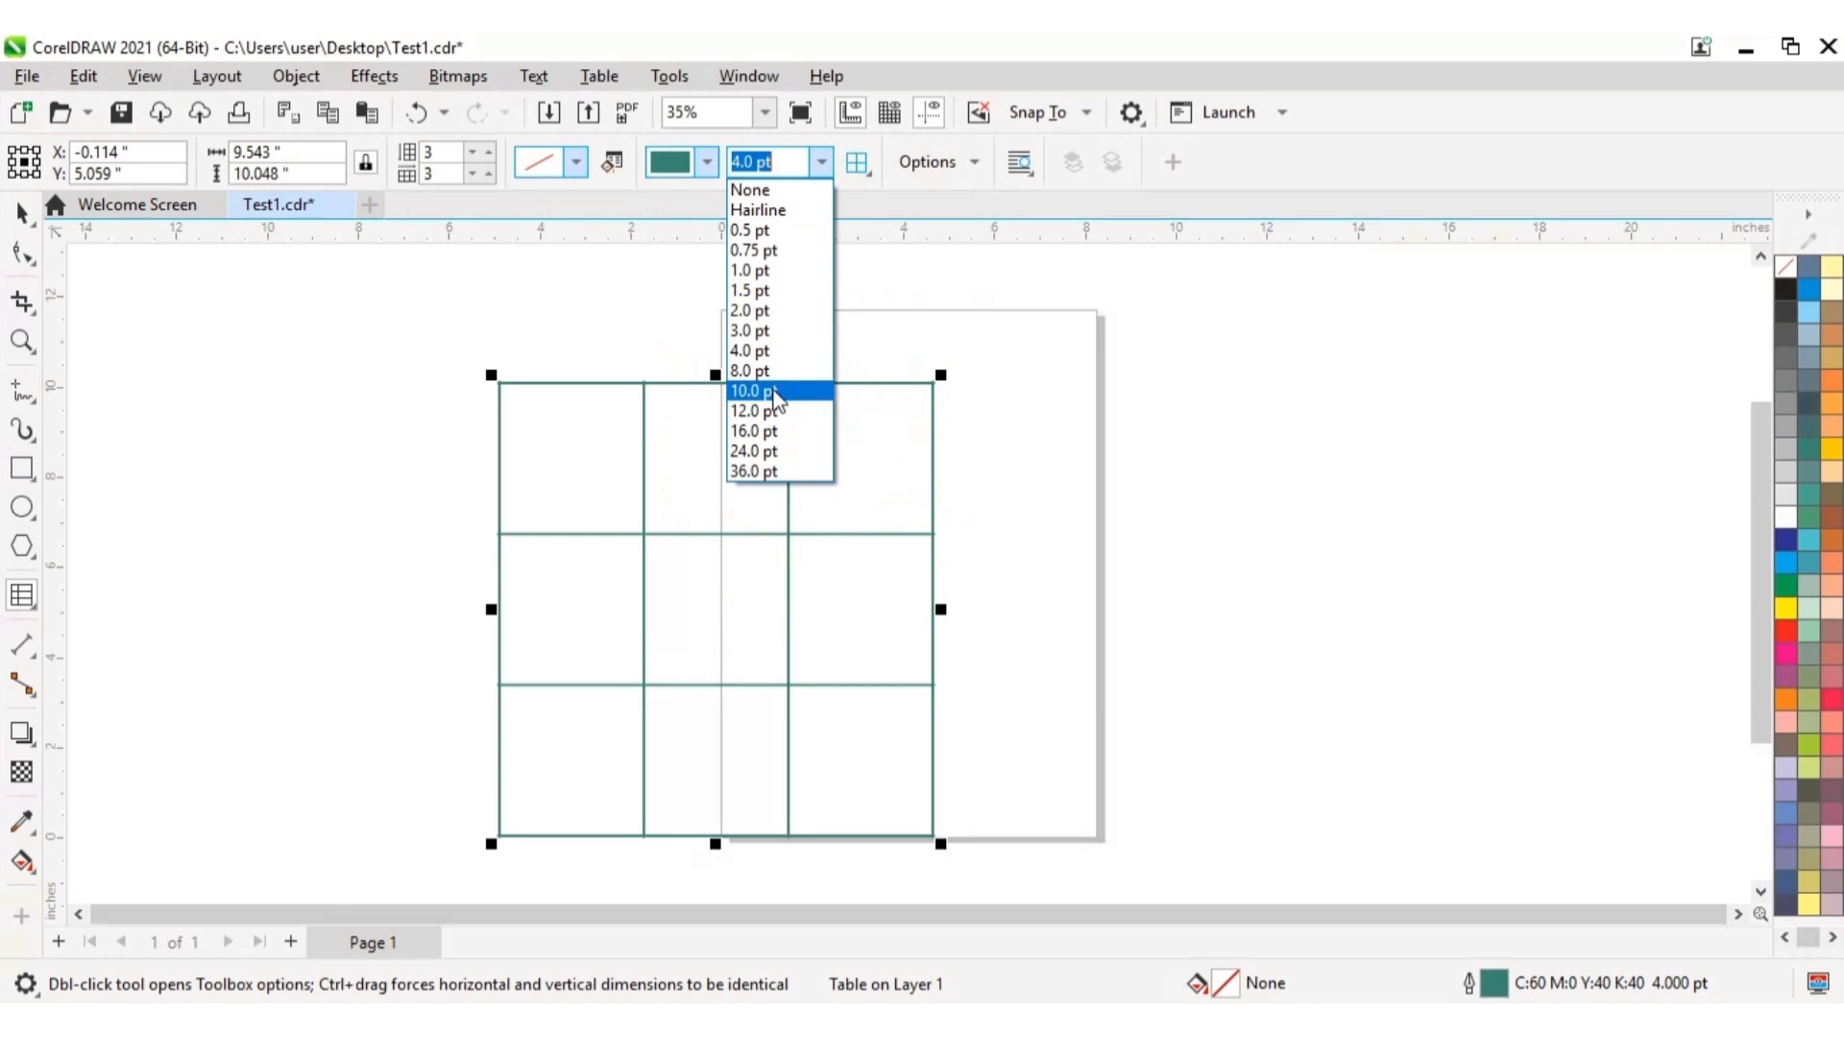
left_click(765, 372)
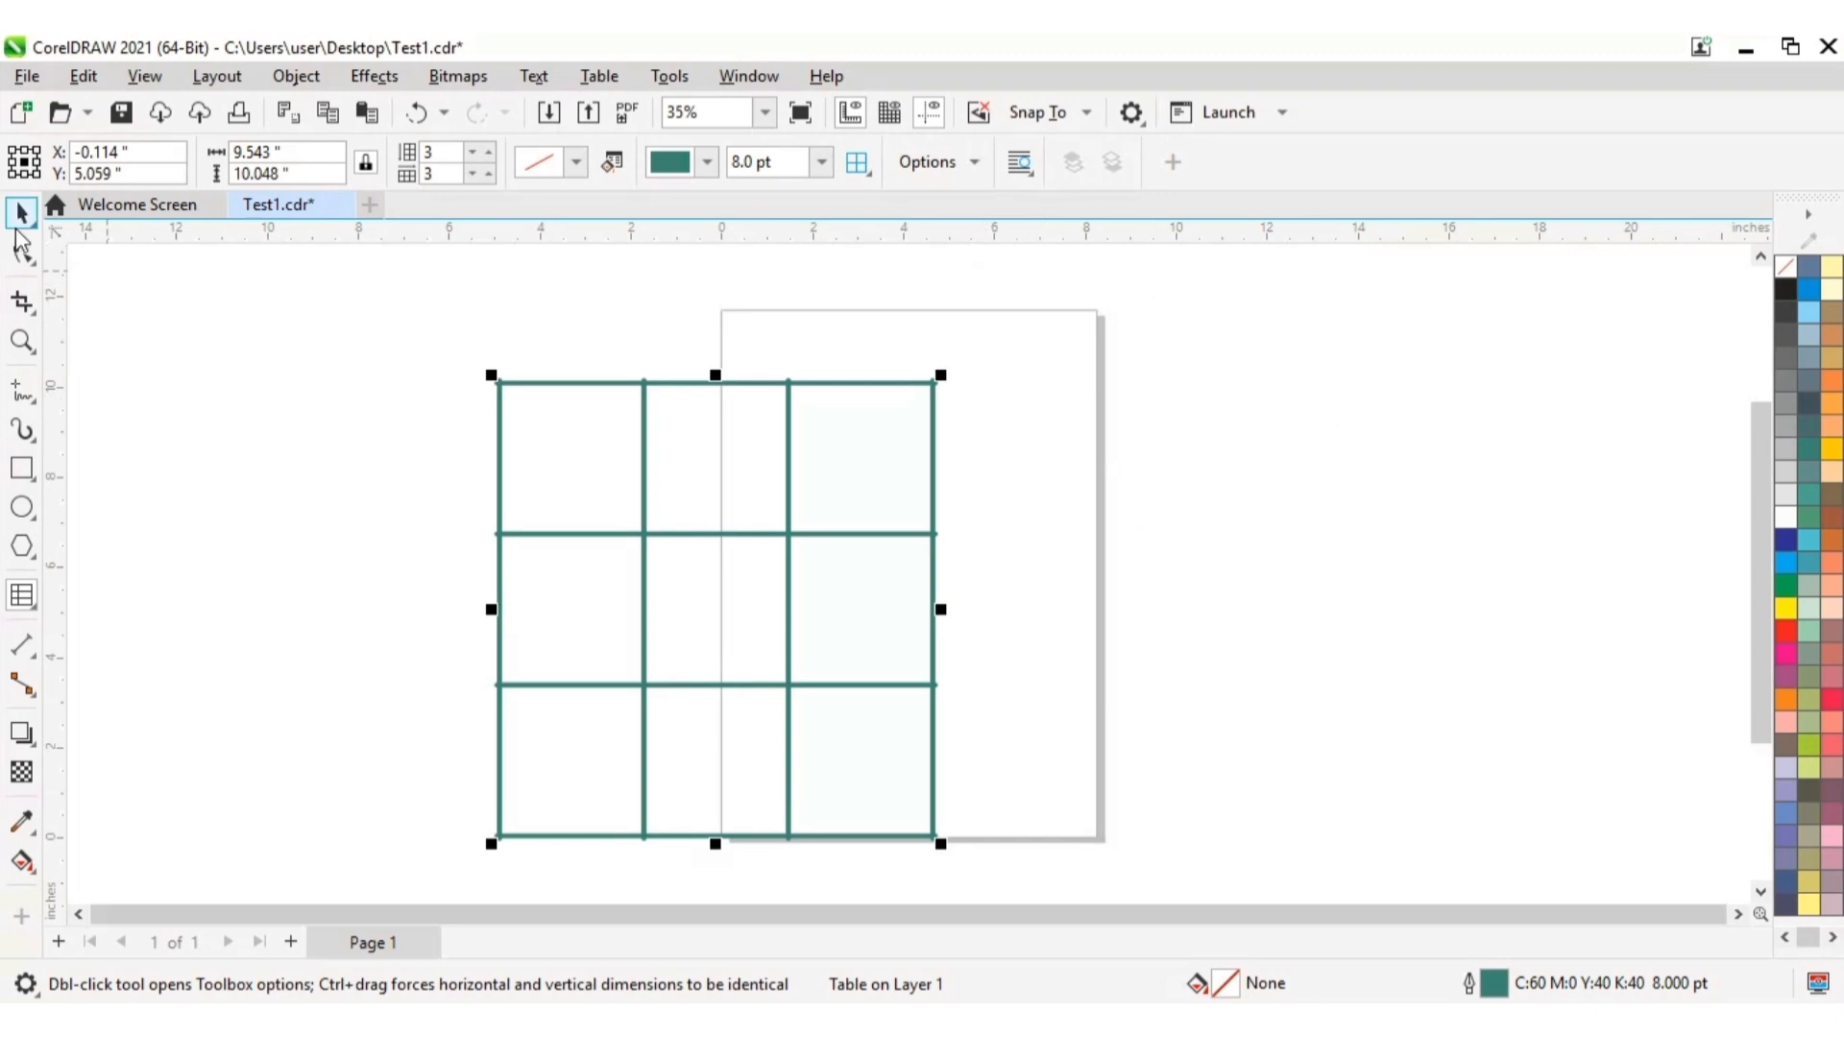
Step: Move the table so that most of it lies over the page
left_click(22, 214)
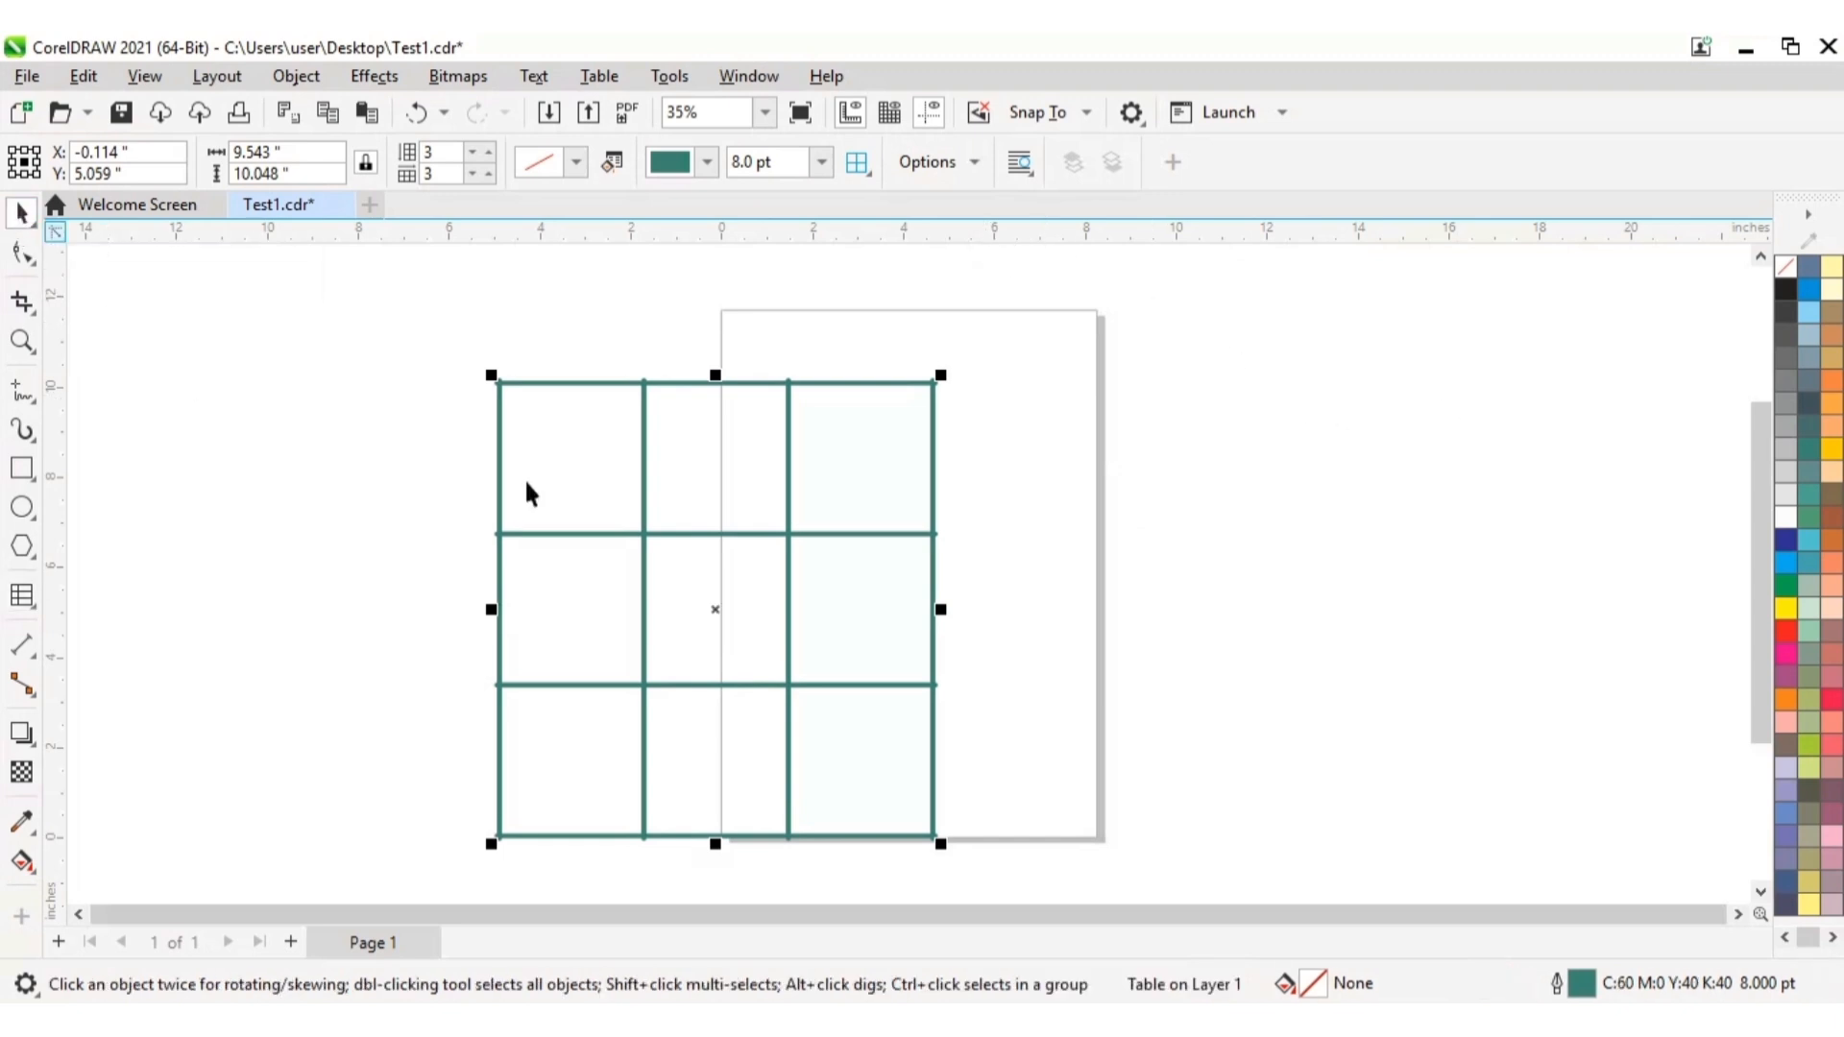
left_click_drag(689, 553, 999, 520)
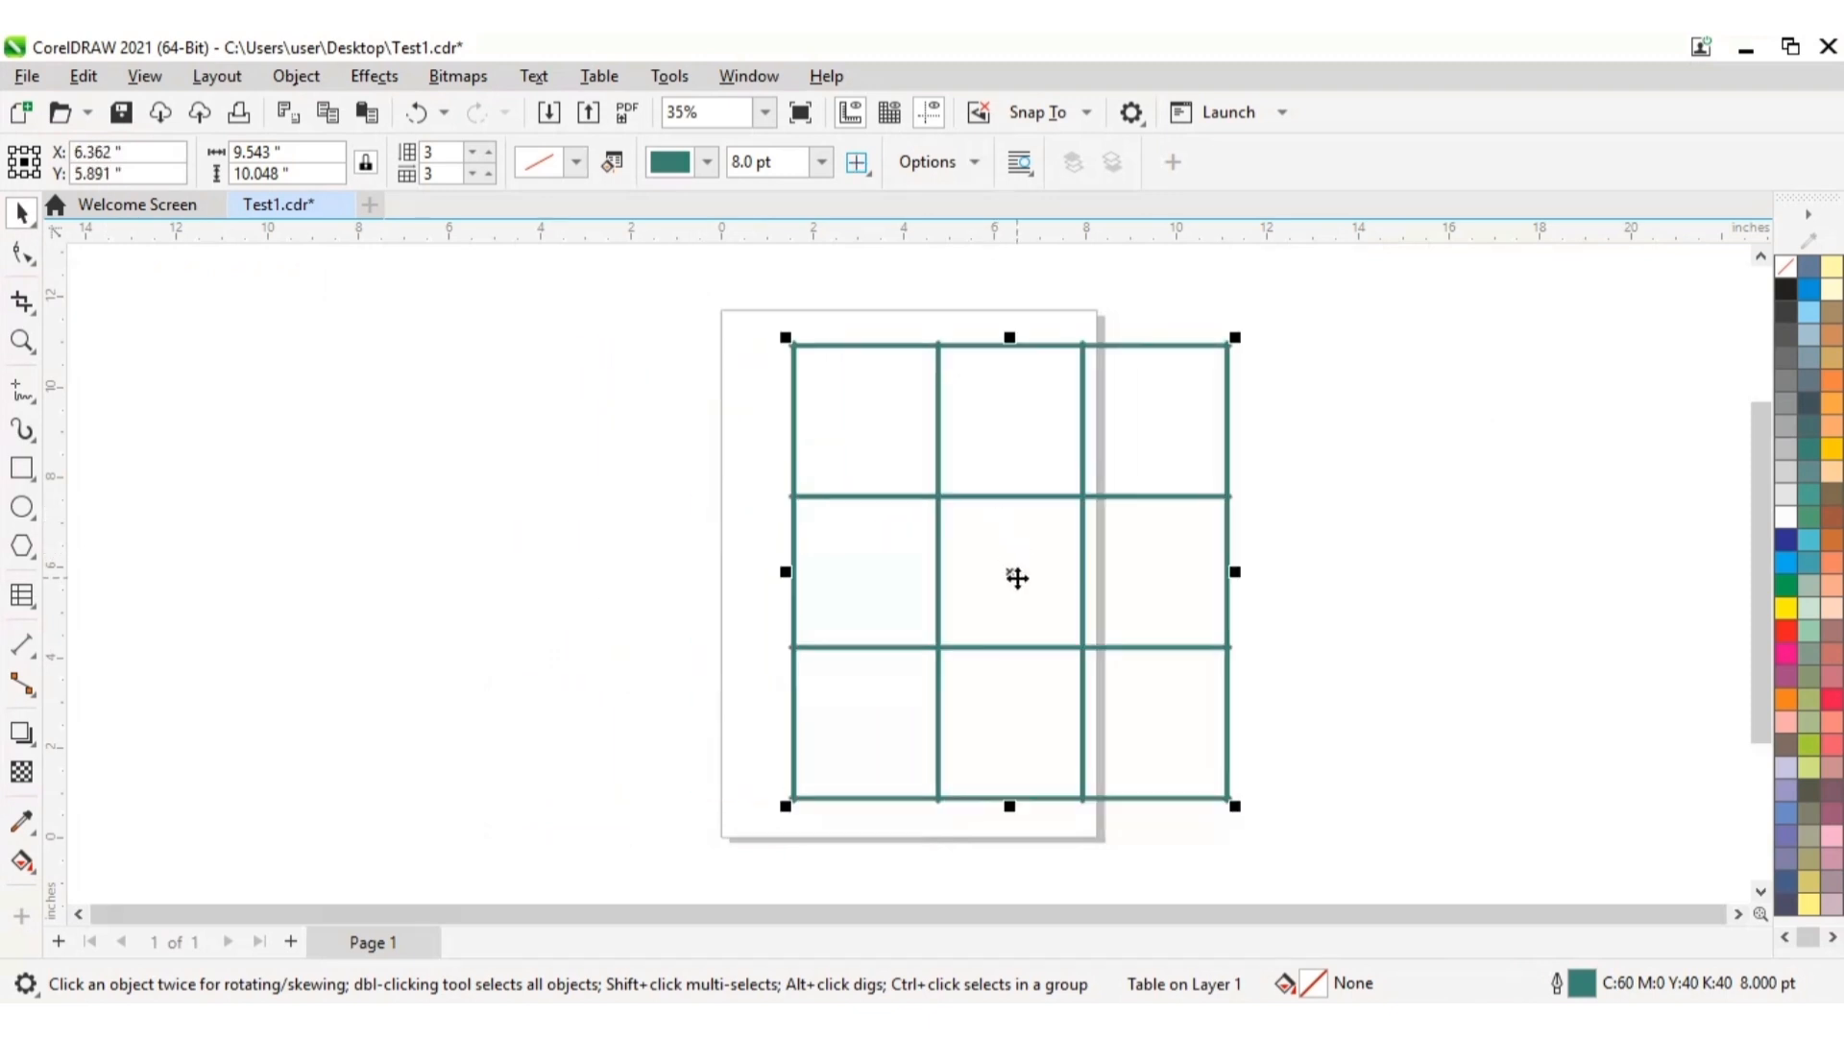
left_click_drag(968, 587, 830, 565)
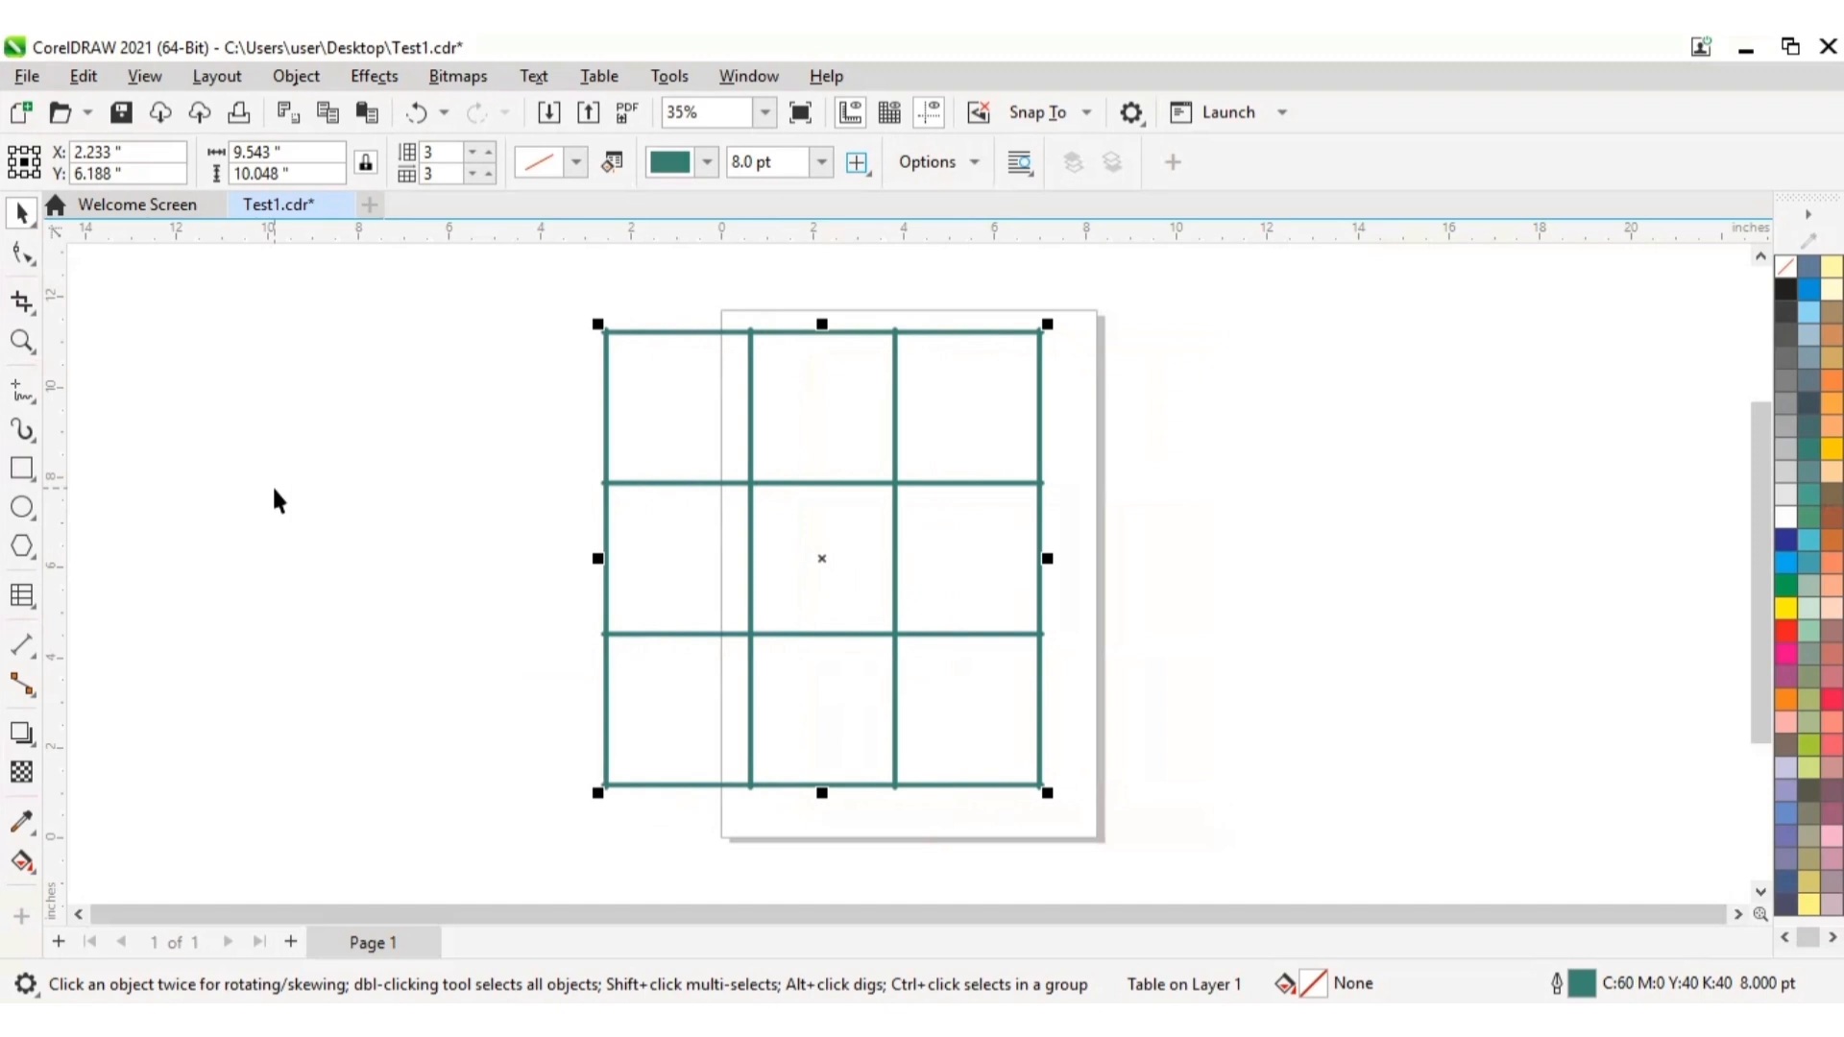
Step: Place the text cursor in the table's top-left cell and set the font size to 24 pt
left_click(21, 597)
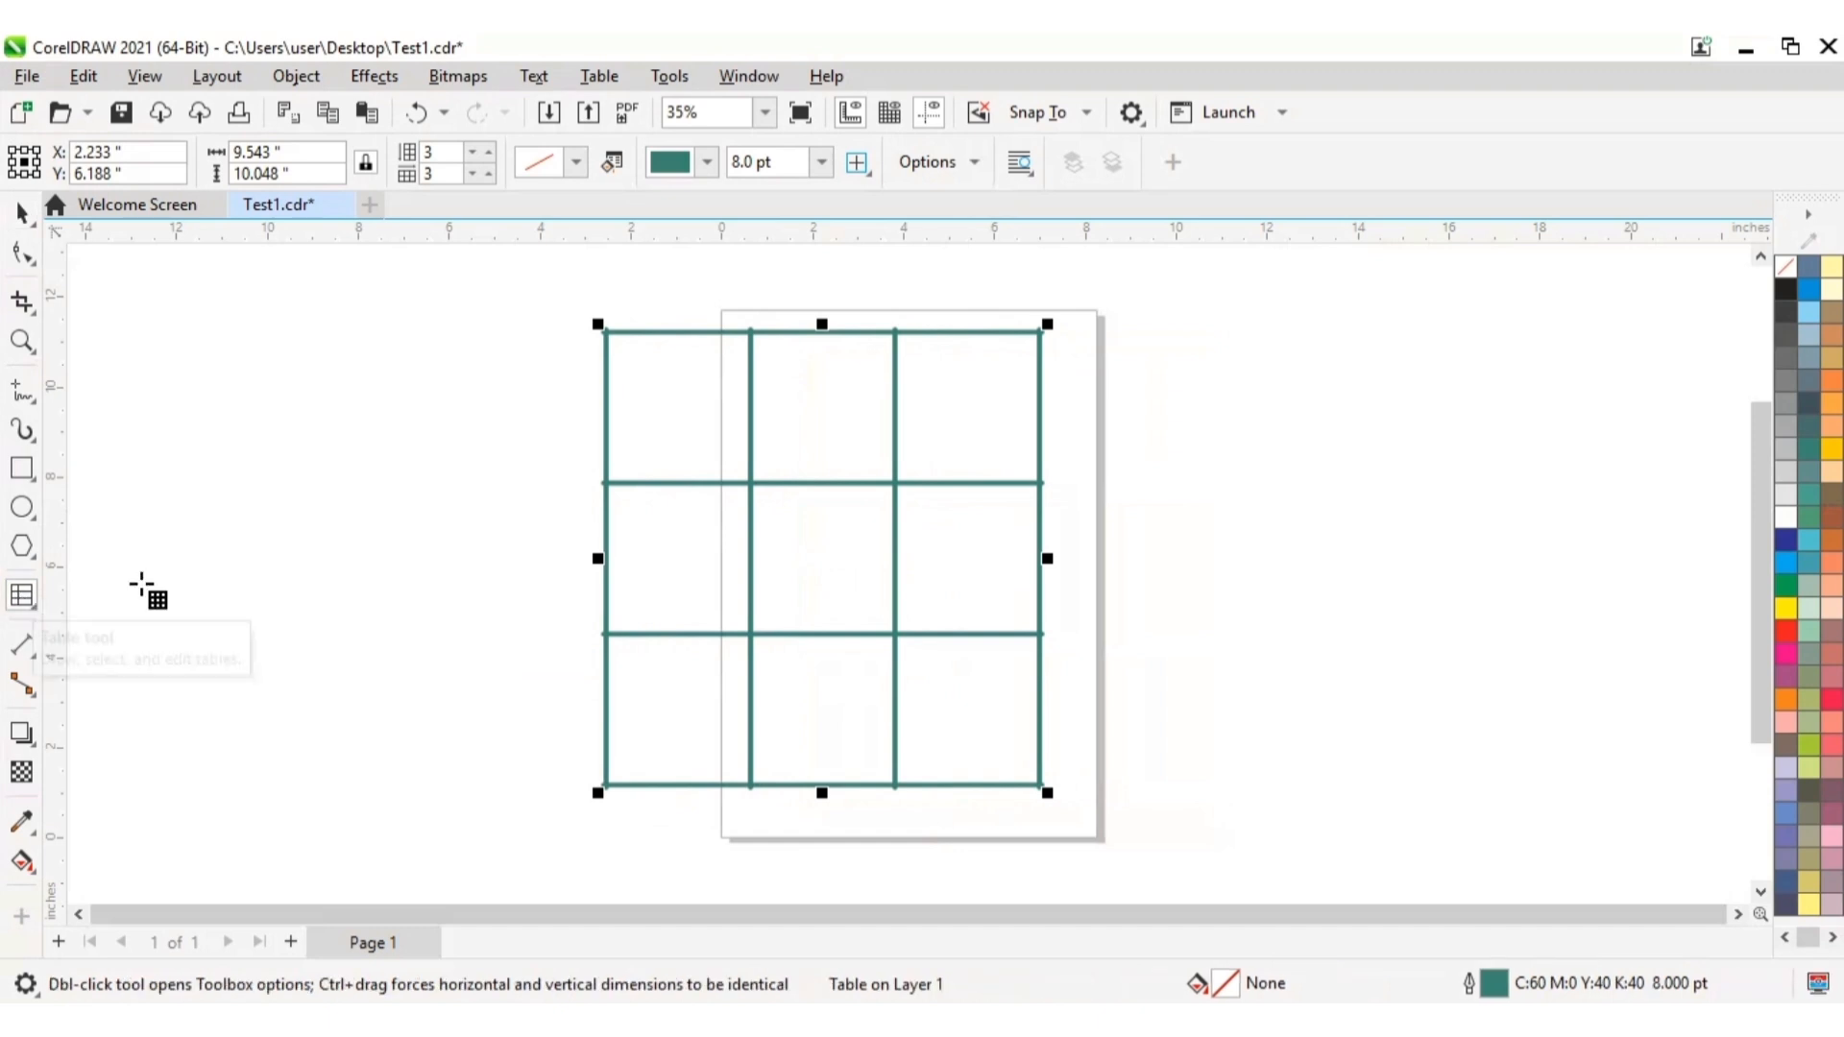
left_click(645, 401)
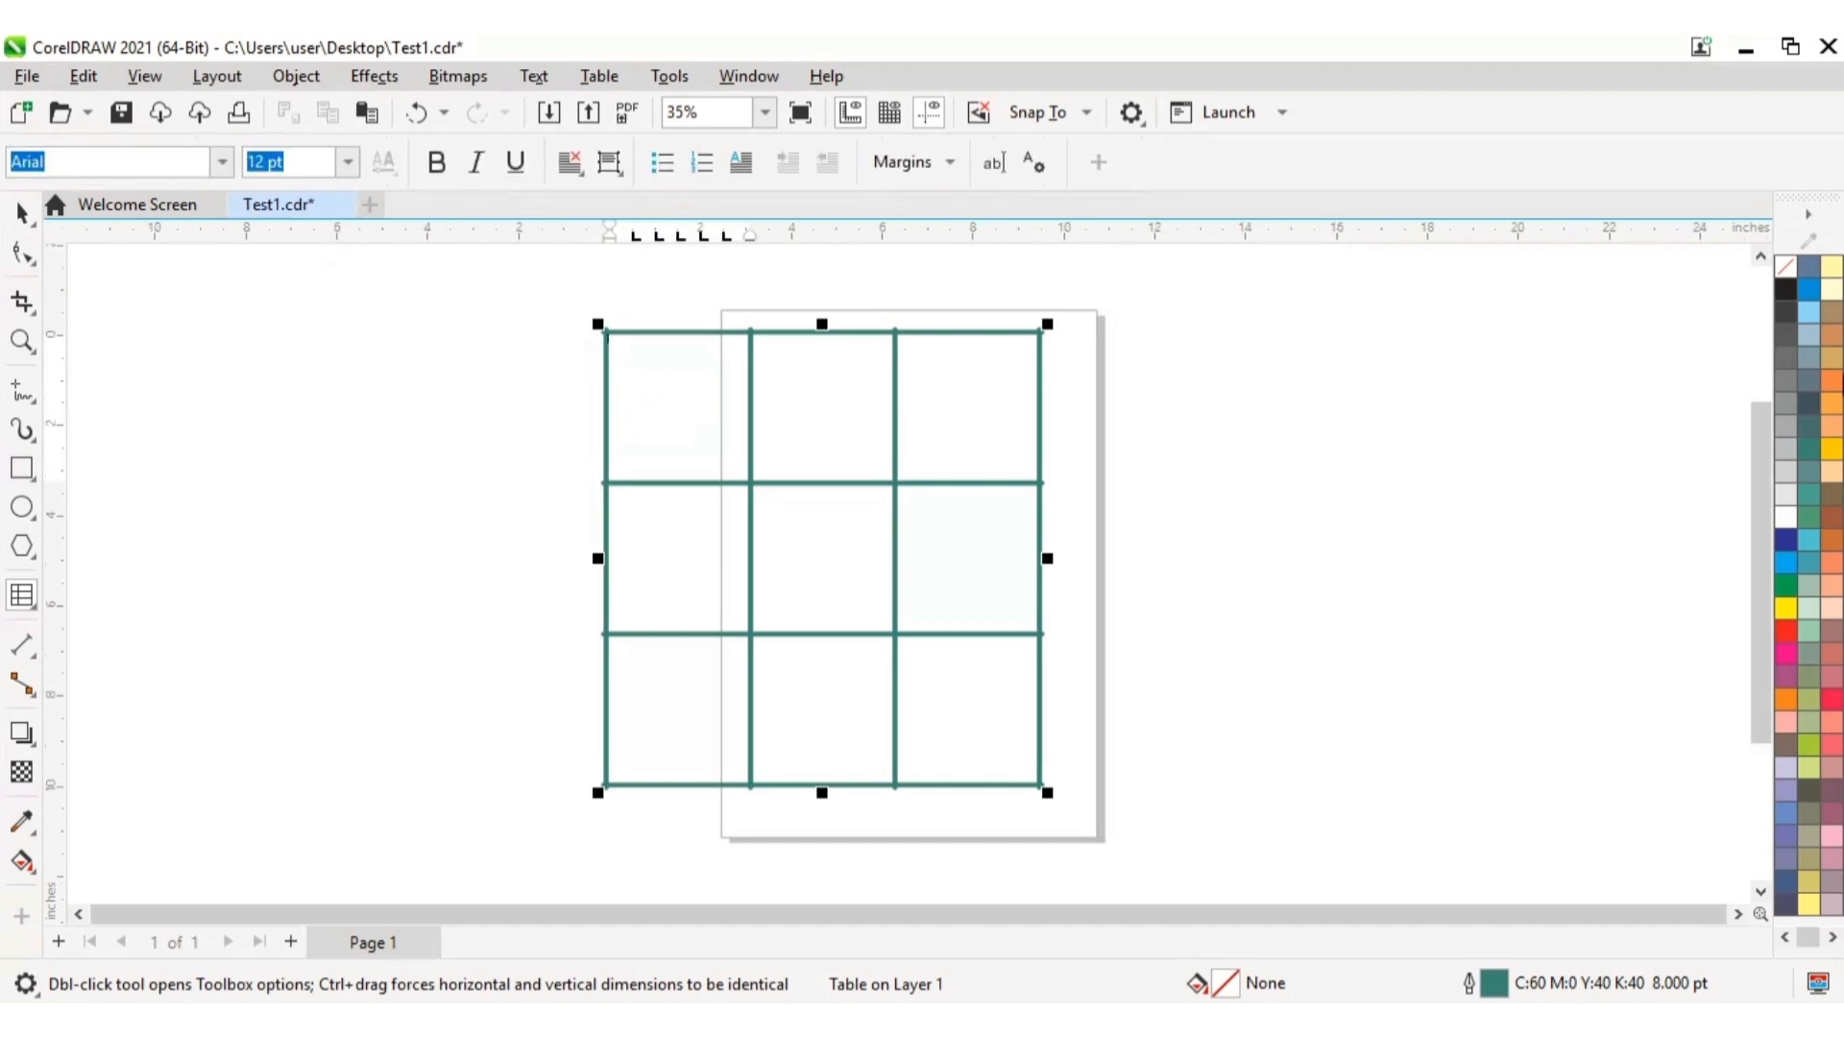
left_click(352, 168)
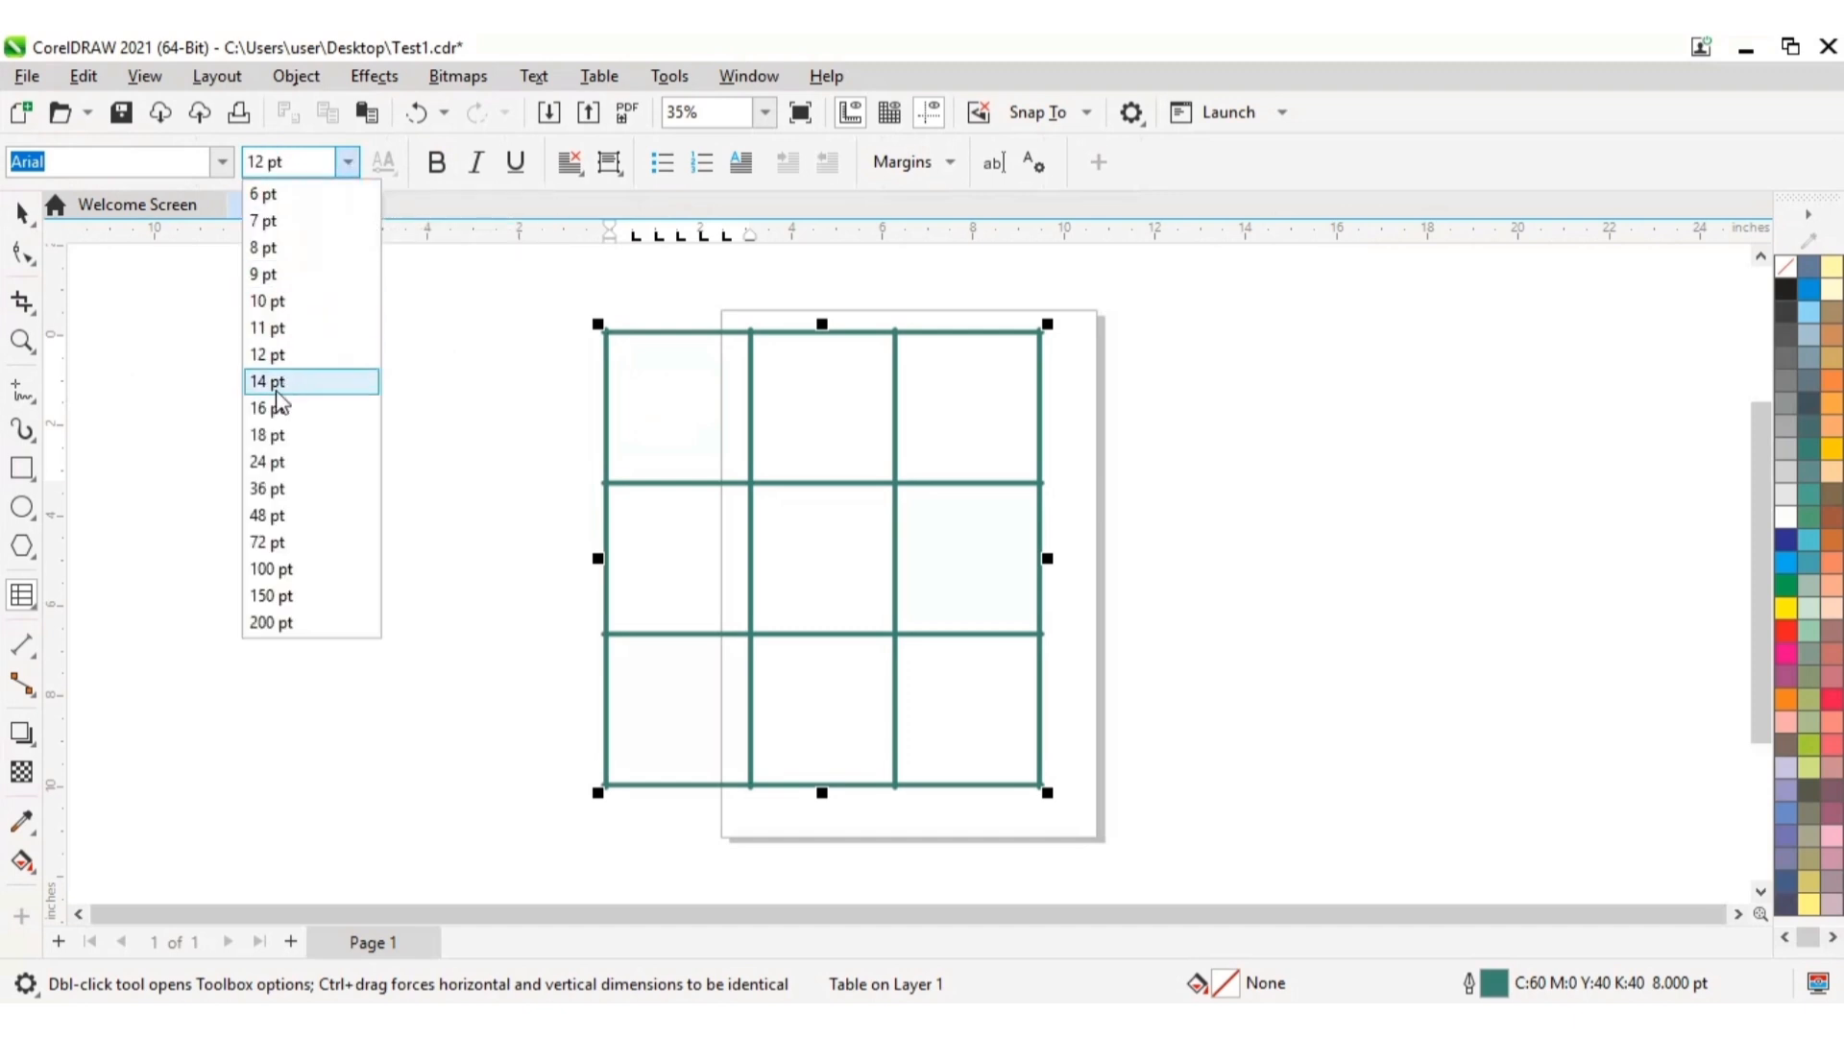
left_click(266, 461)
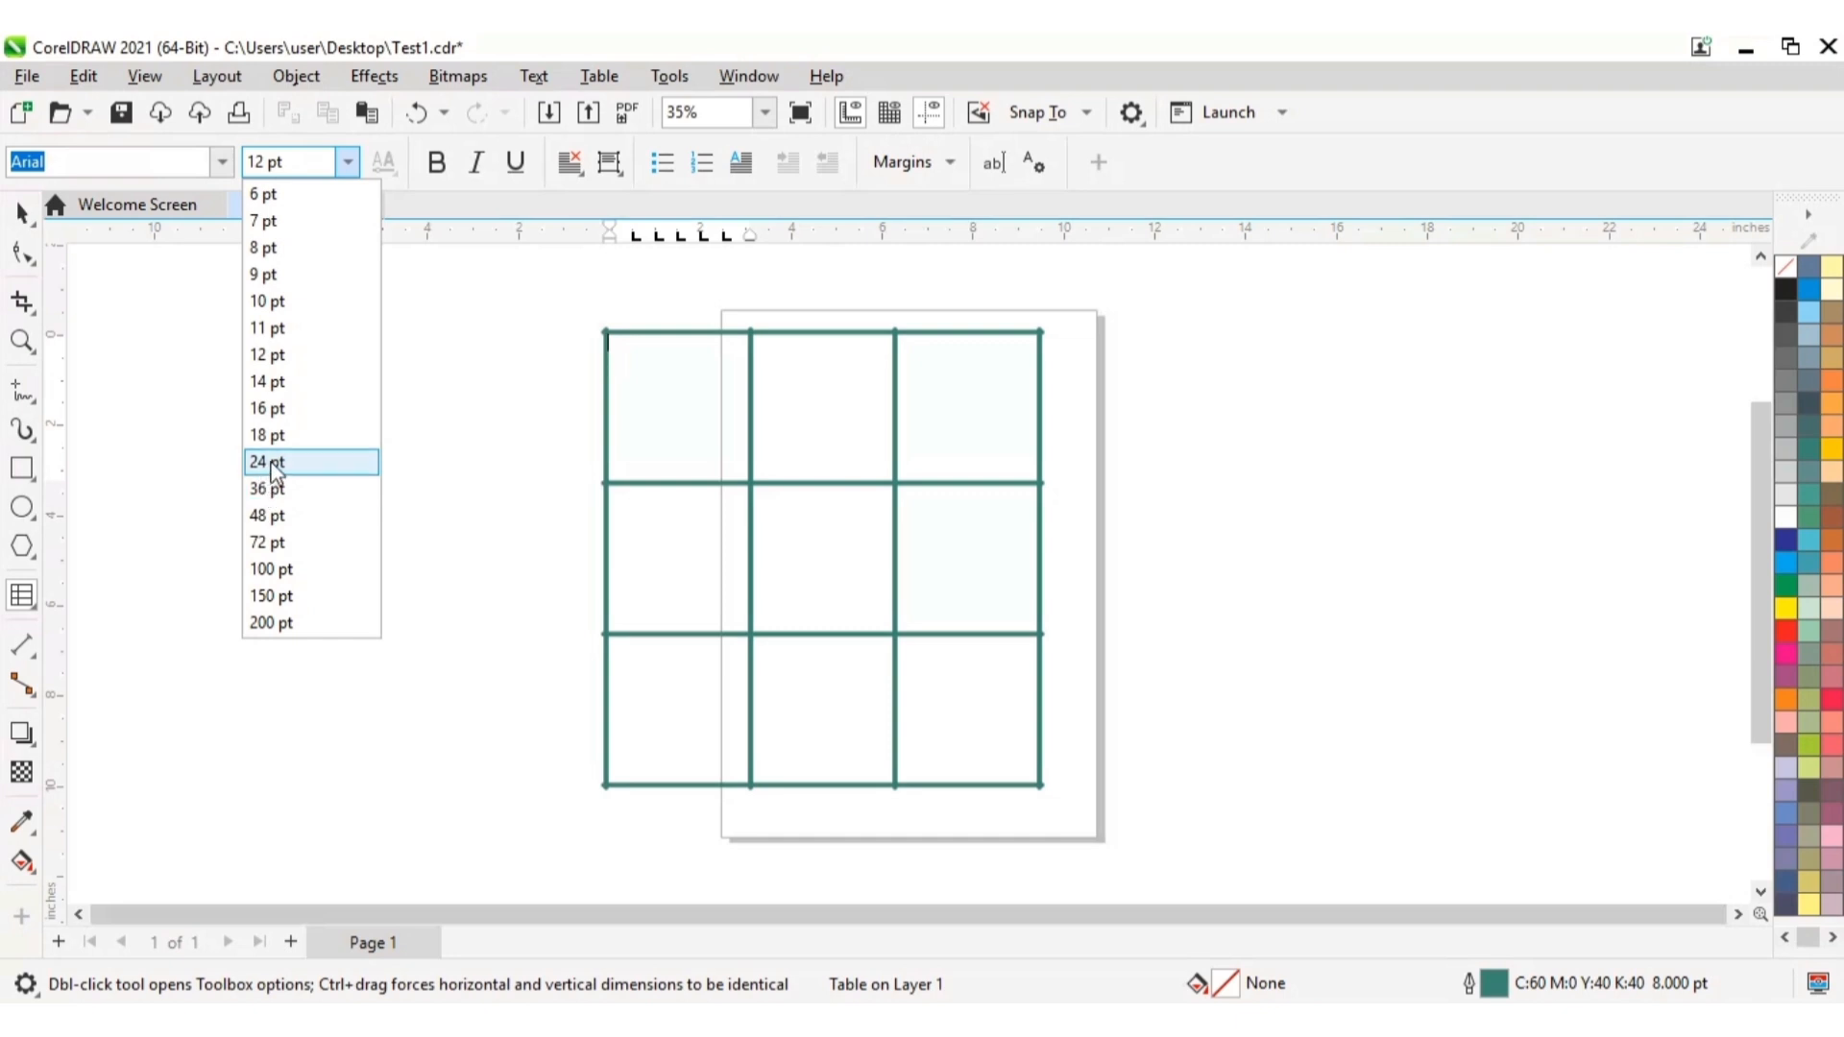
left_click(273, 461)
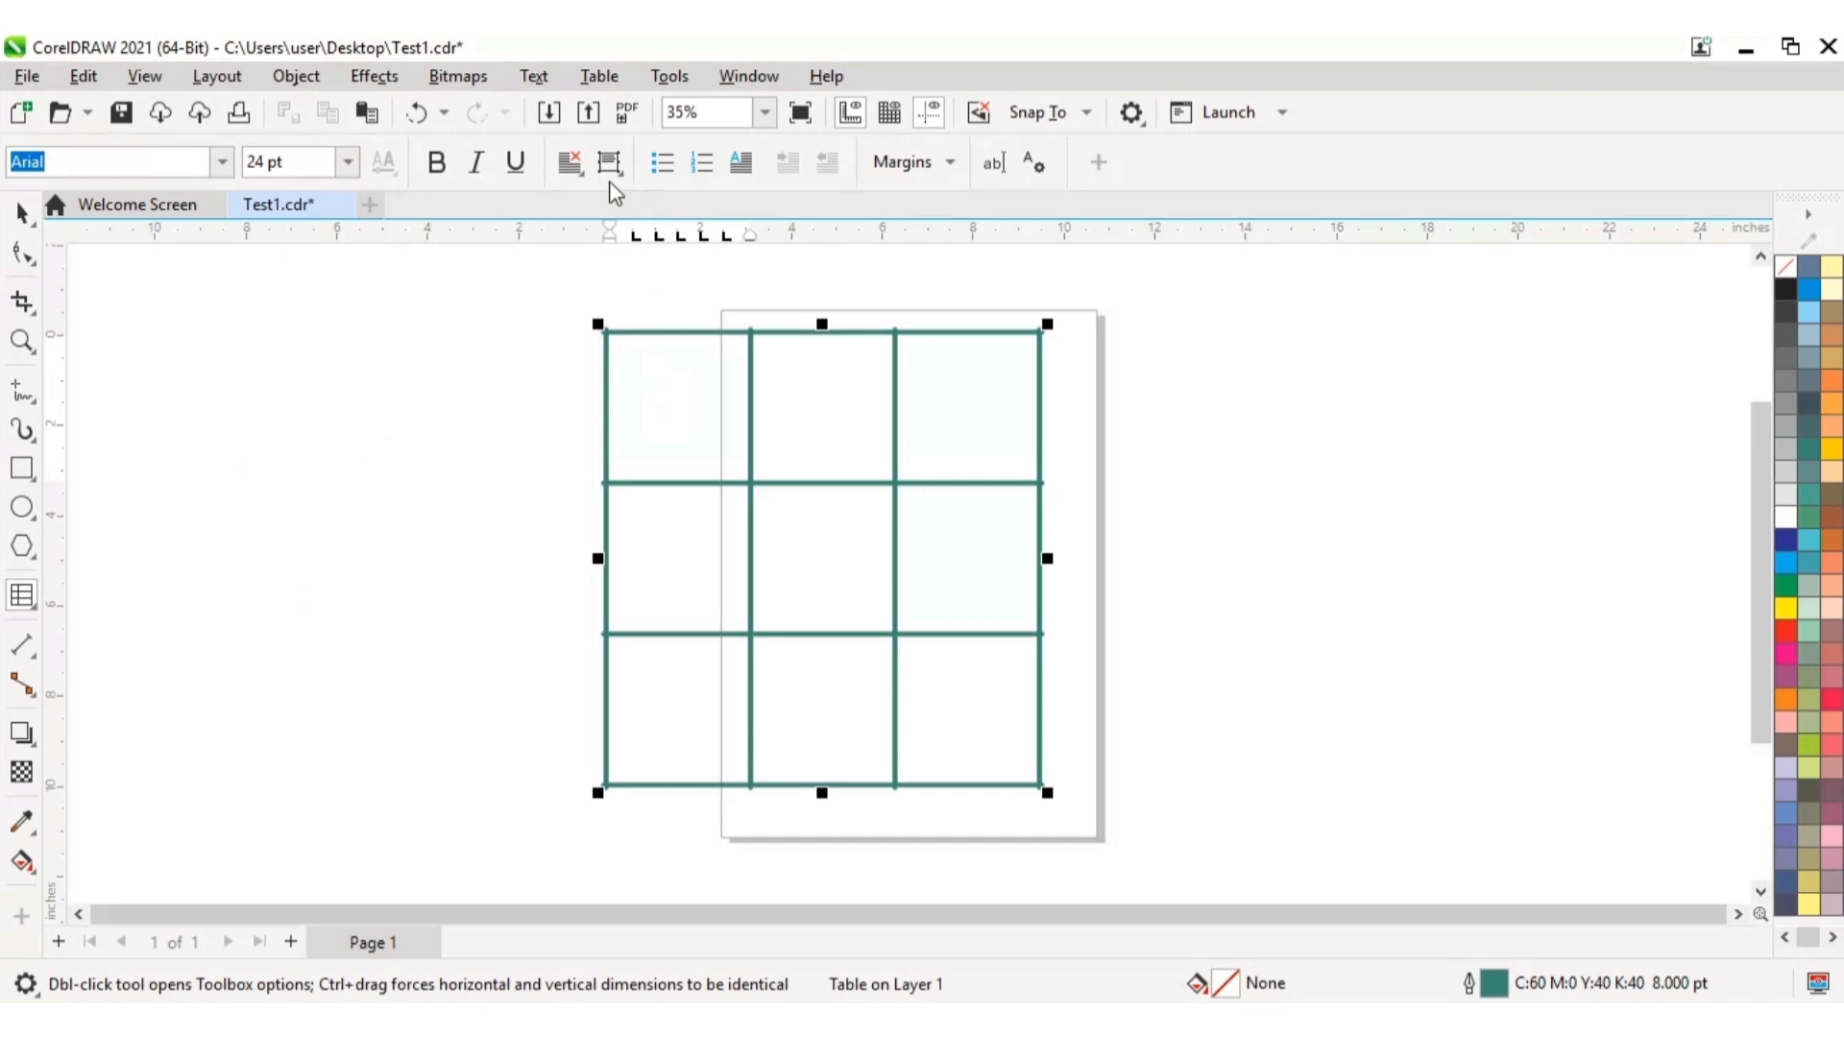
Step: Try to center the text horizontally in the table's top-left cell
left_click(570, 162)
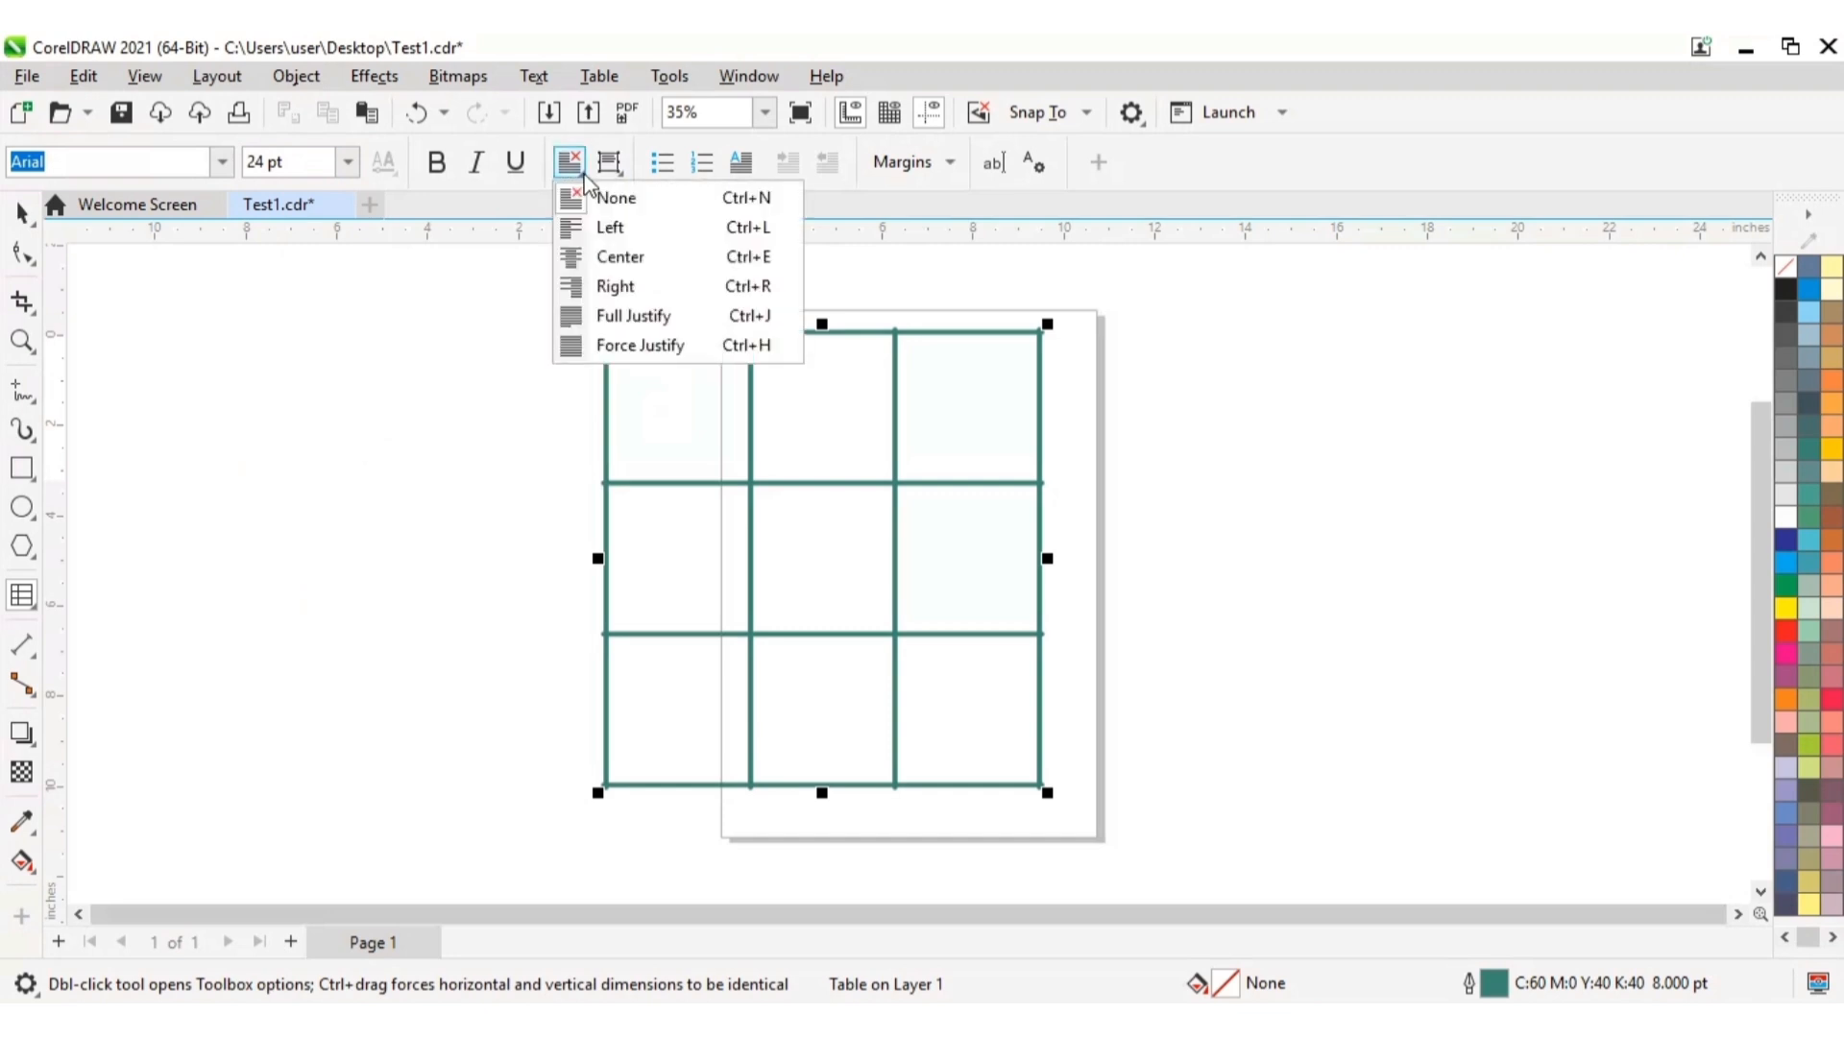
left_click(607, 238)
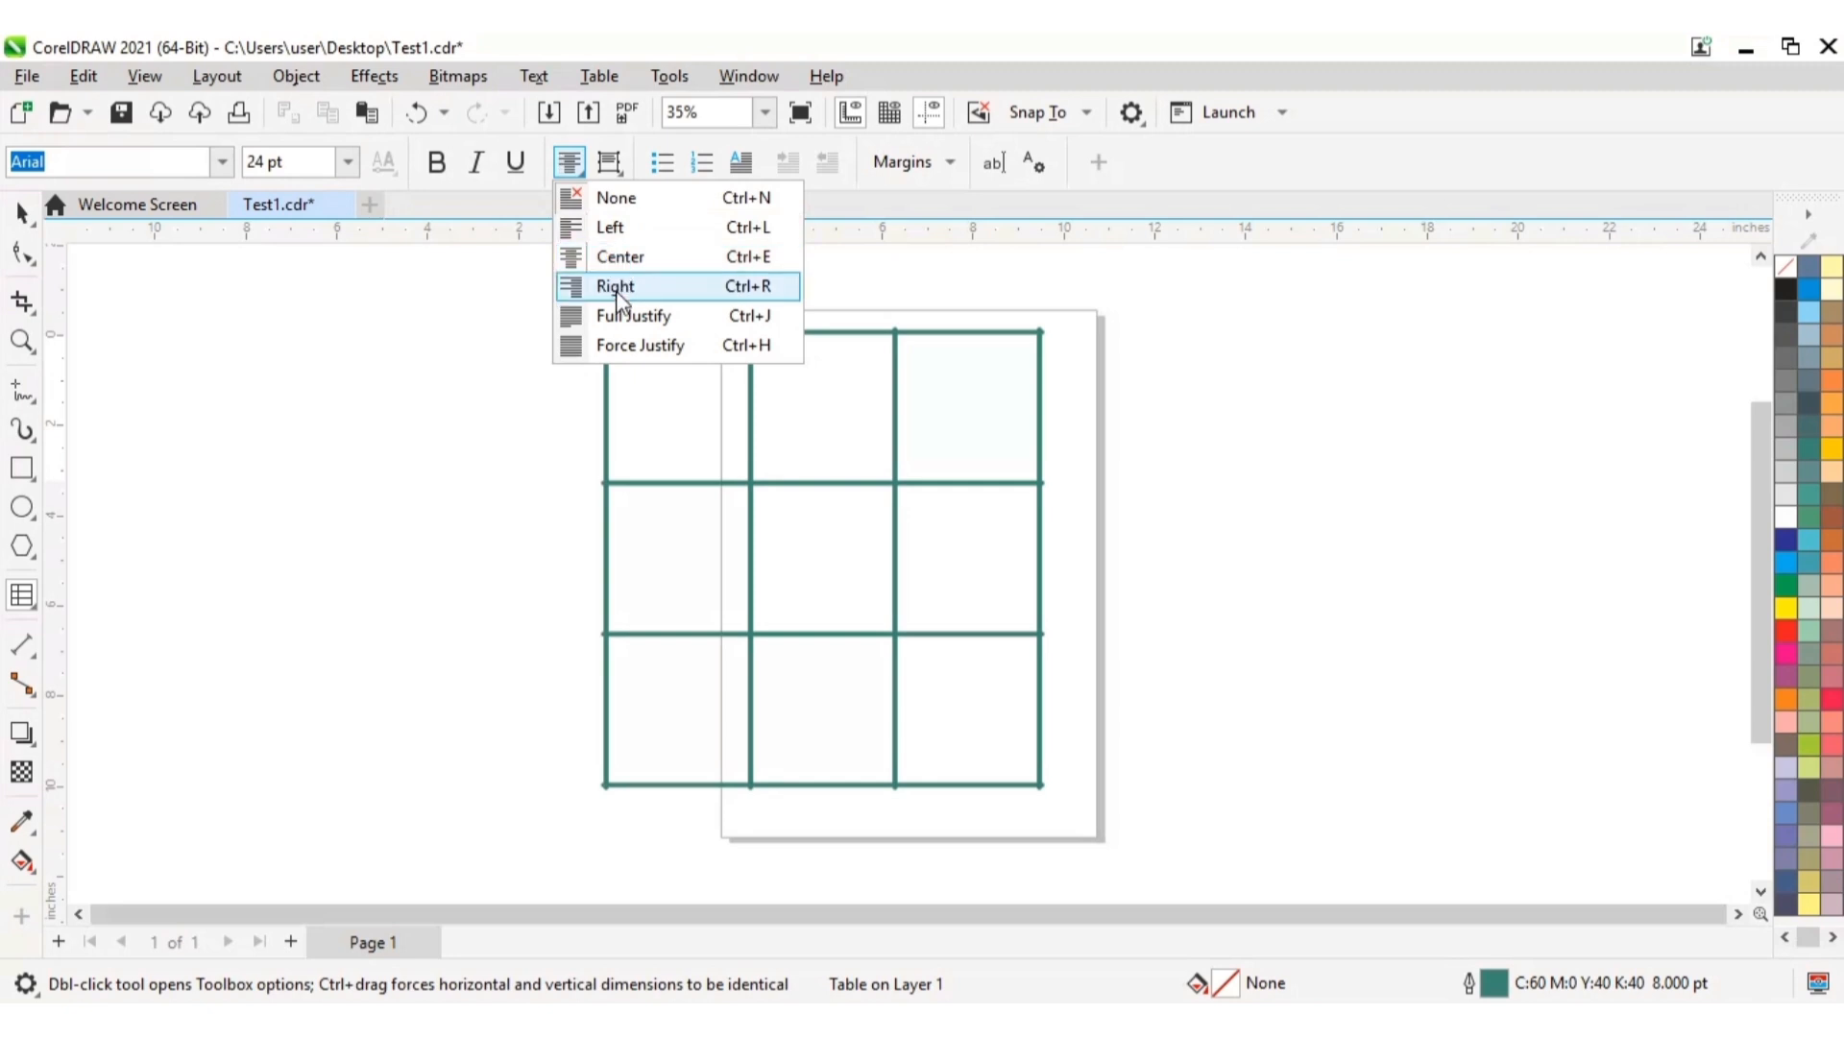
left_click(624, 265)
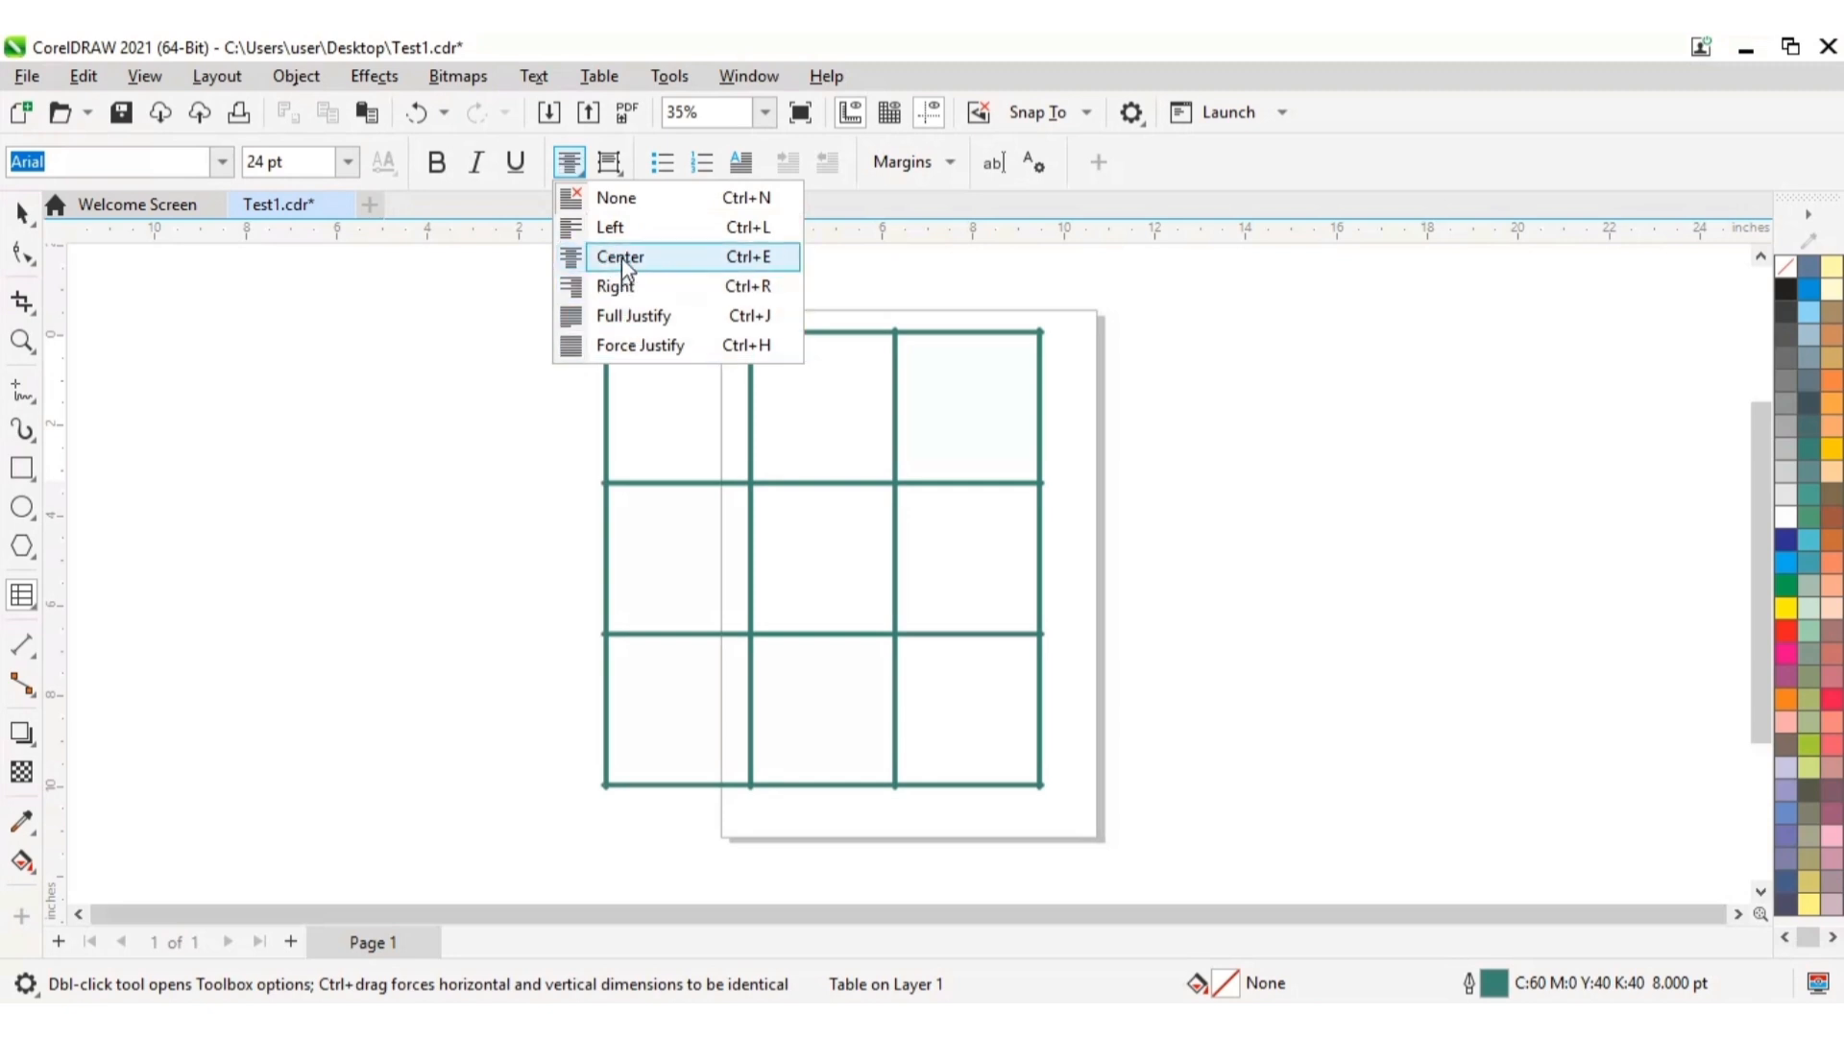
Step: Enter the text "All of you" in the table's top-left cell
left_click(641, 388)
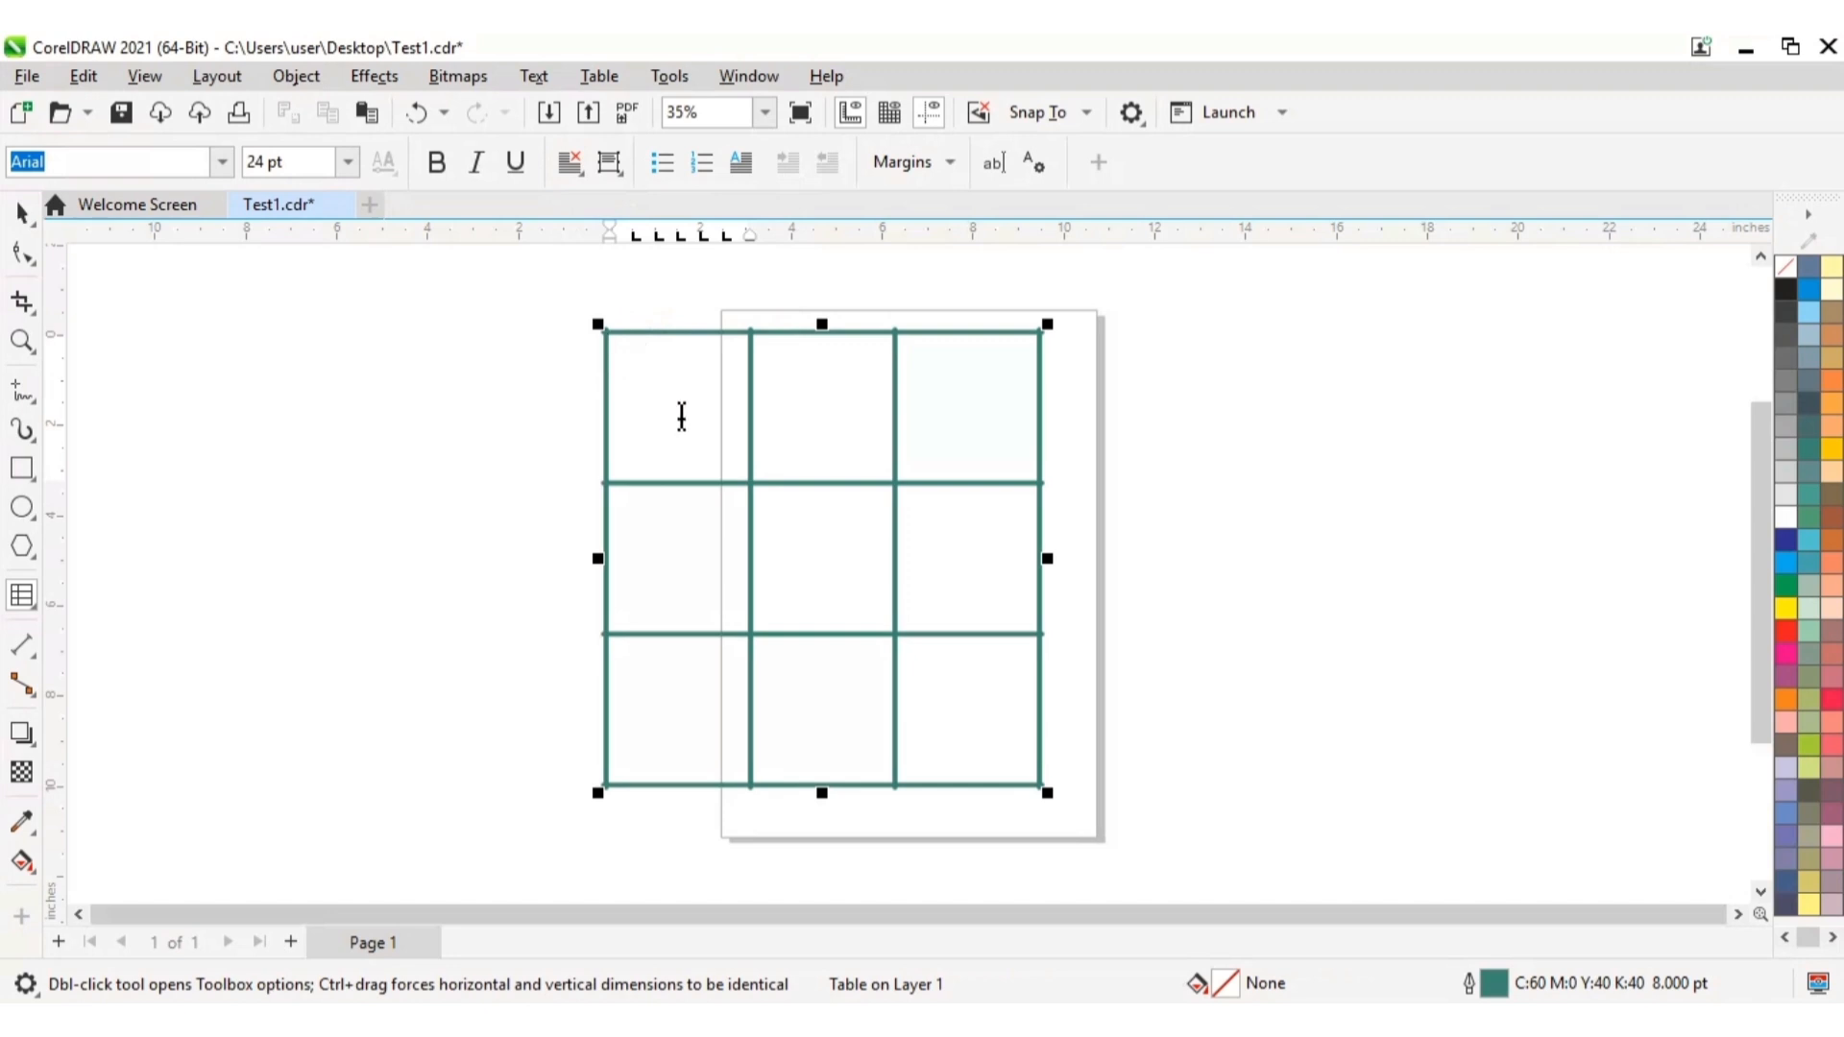
type("All of you")
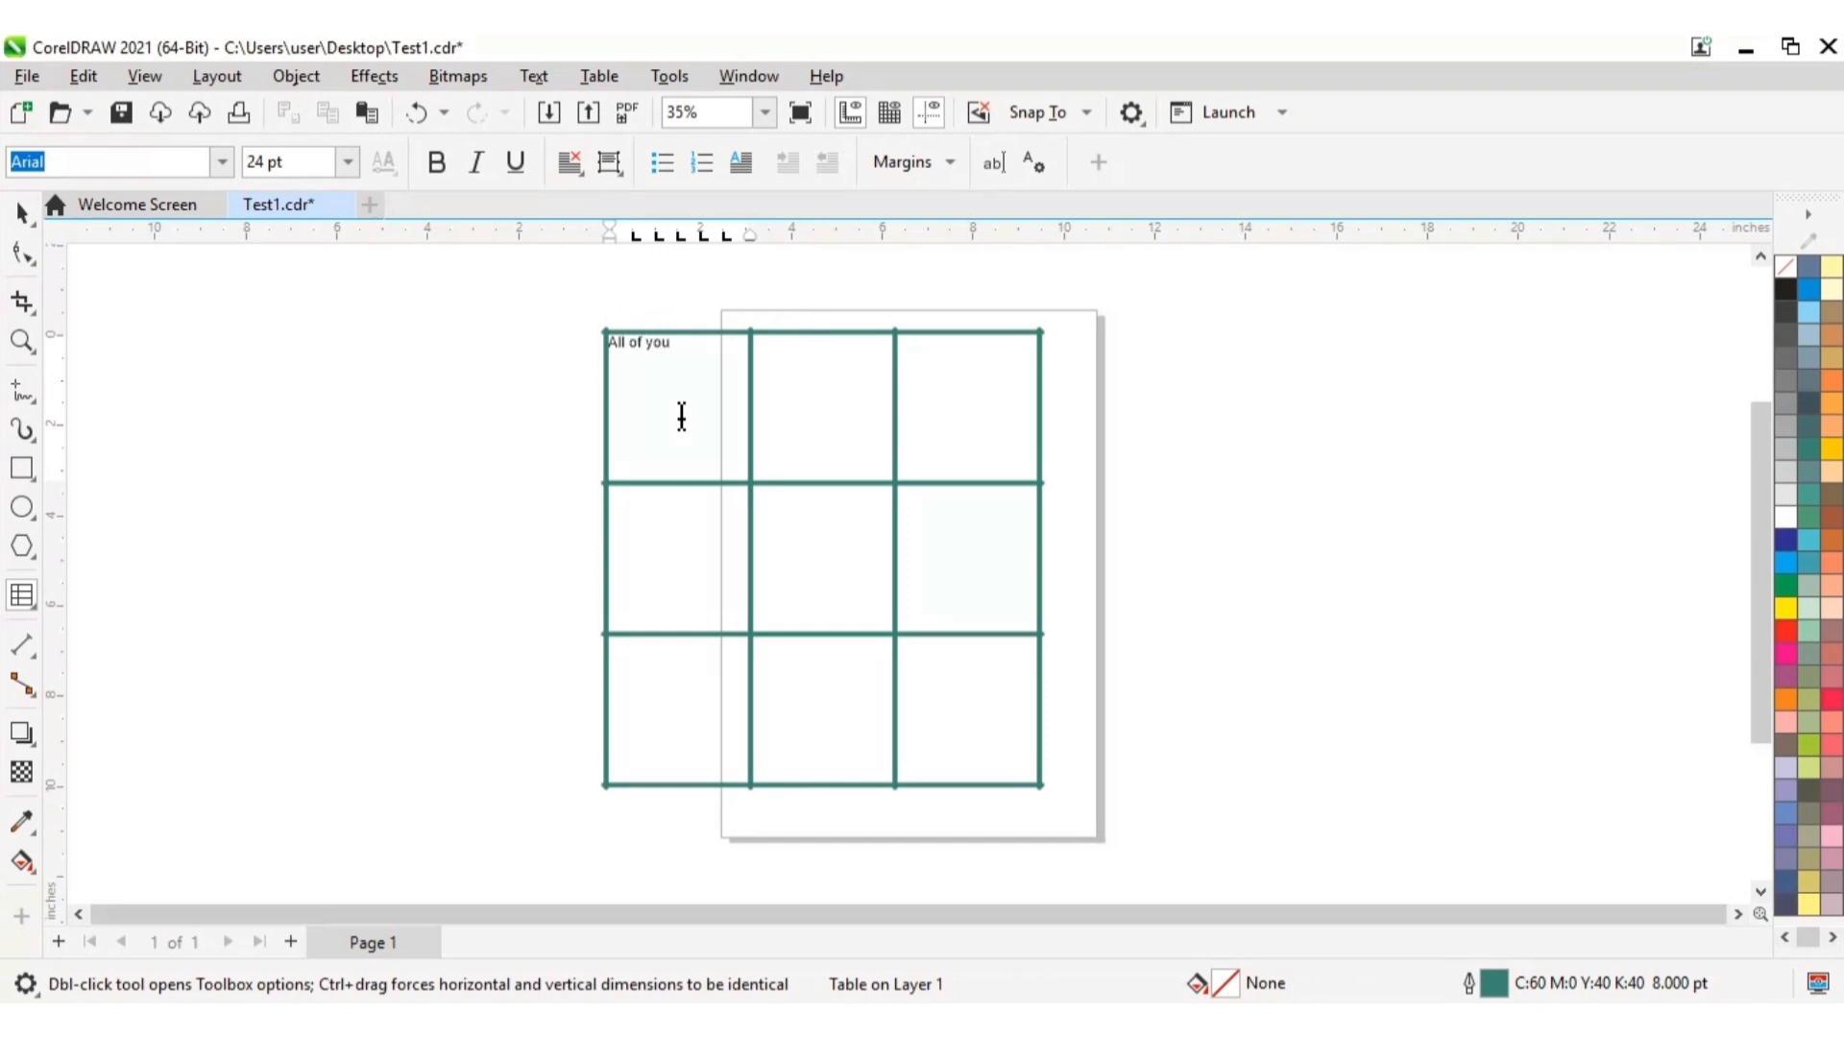
key("Escape")
Step: Format the text "All of you" in the top-left cell as 36 pt bold with left alignment
left_click_drag(612, 344, 700, 349)
left_click(348, 161)
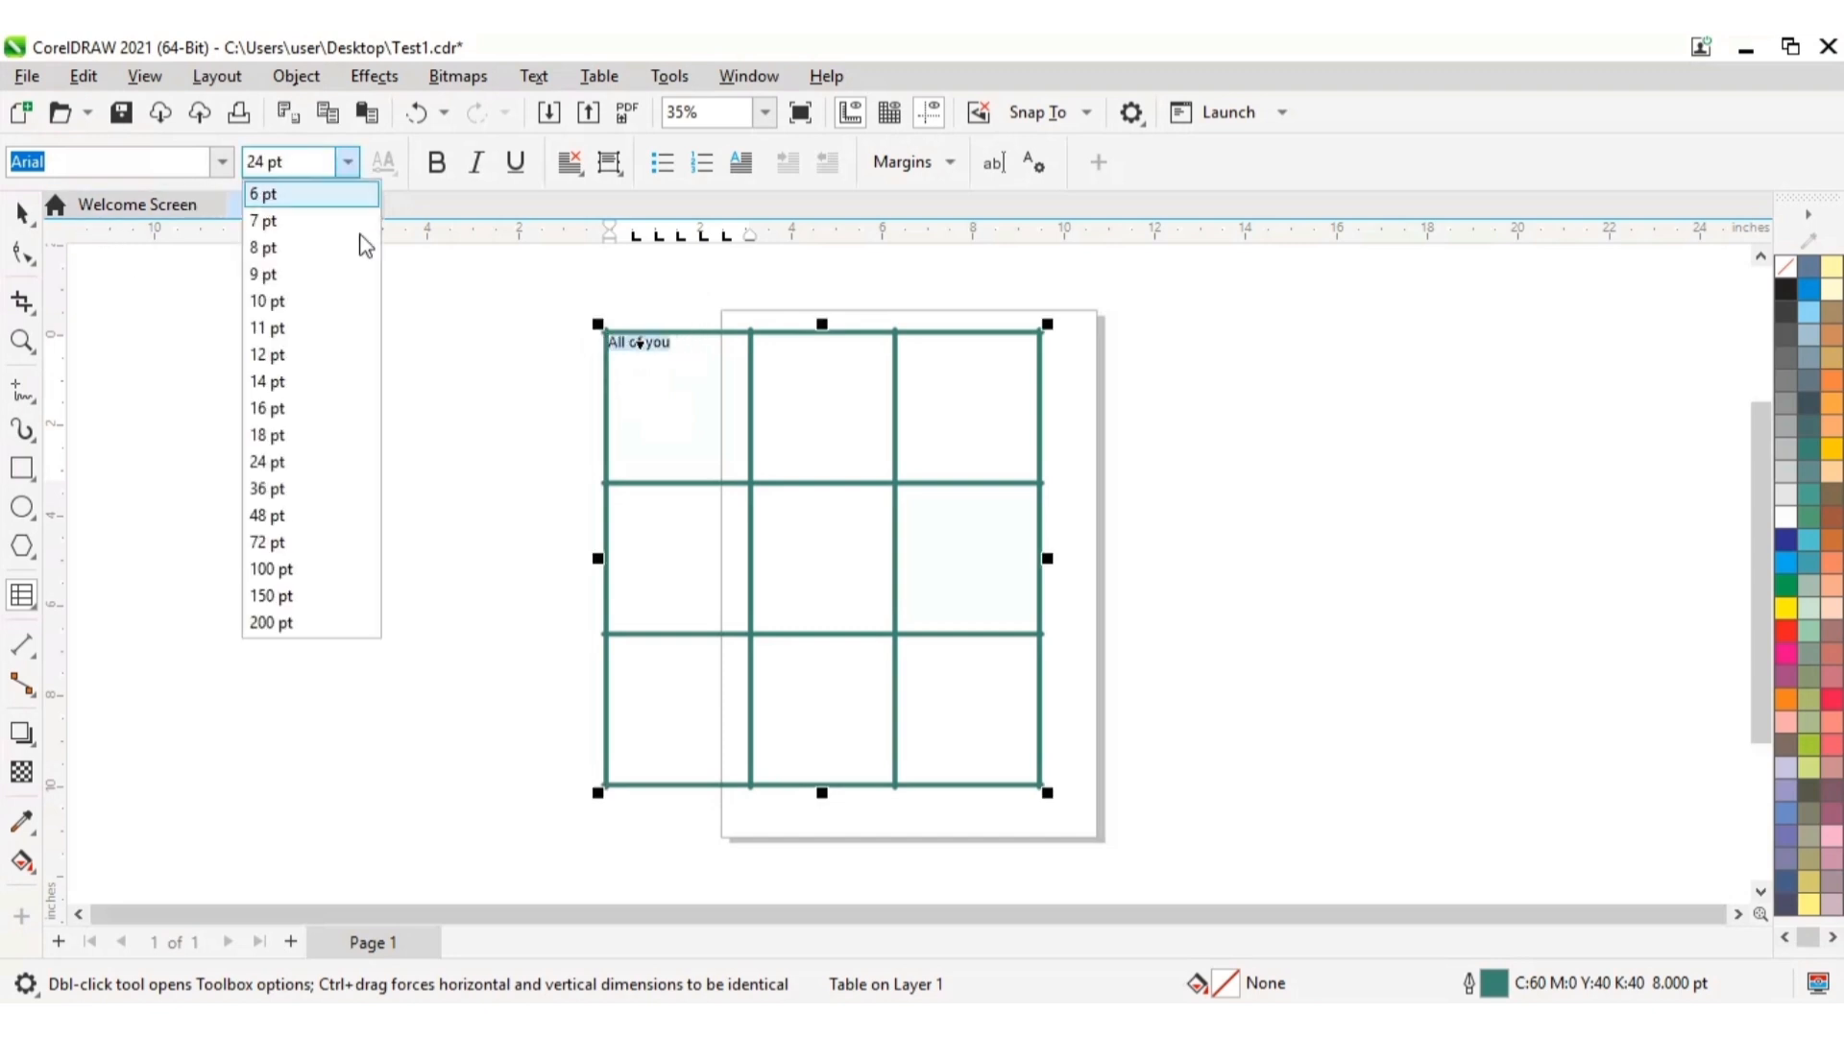
left_click(276, 490)
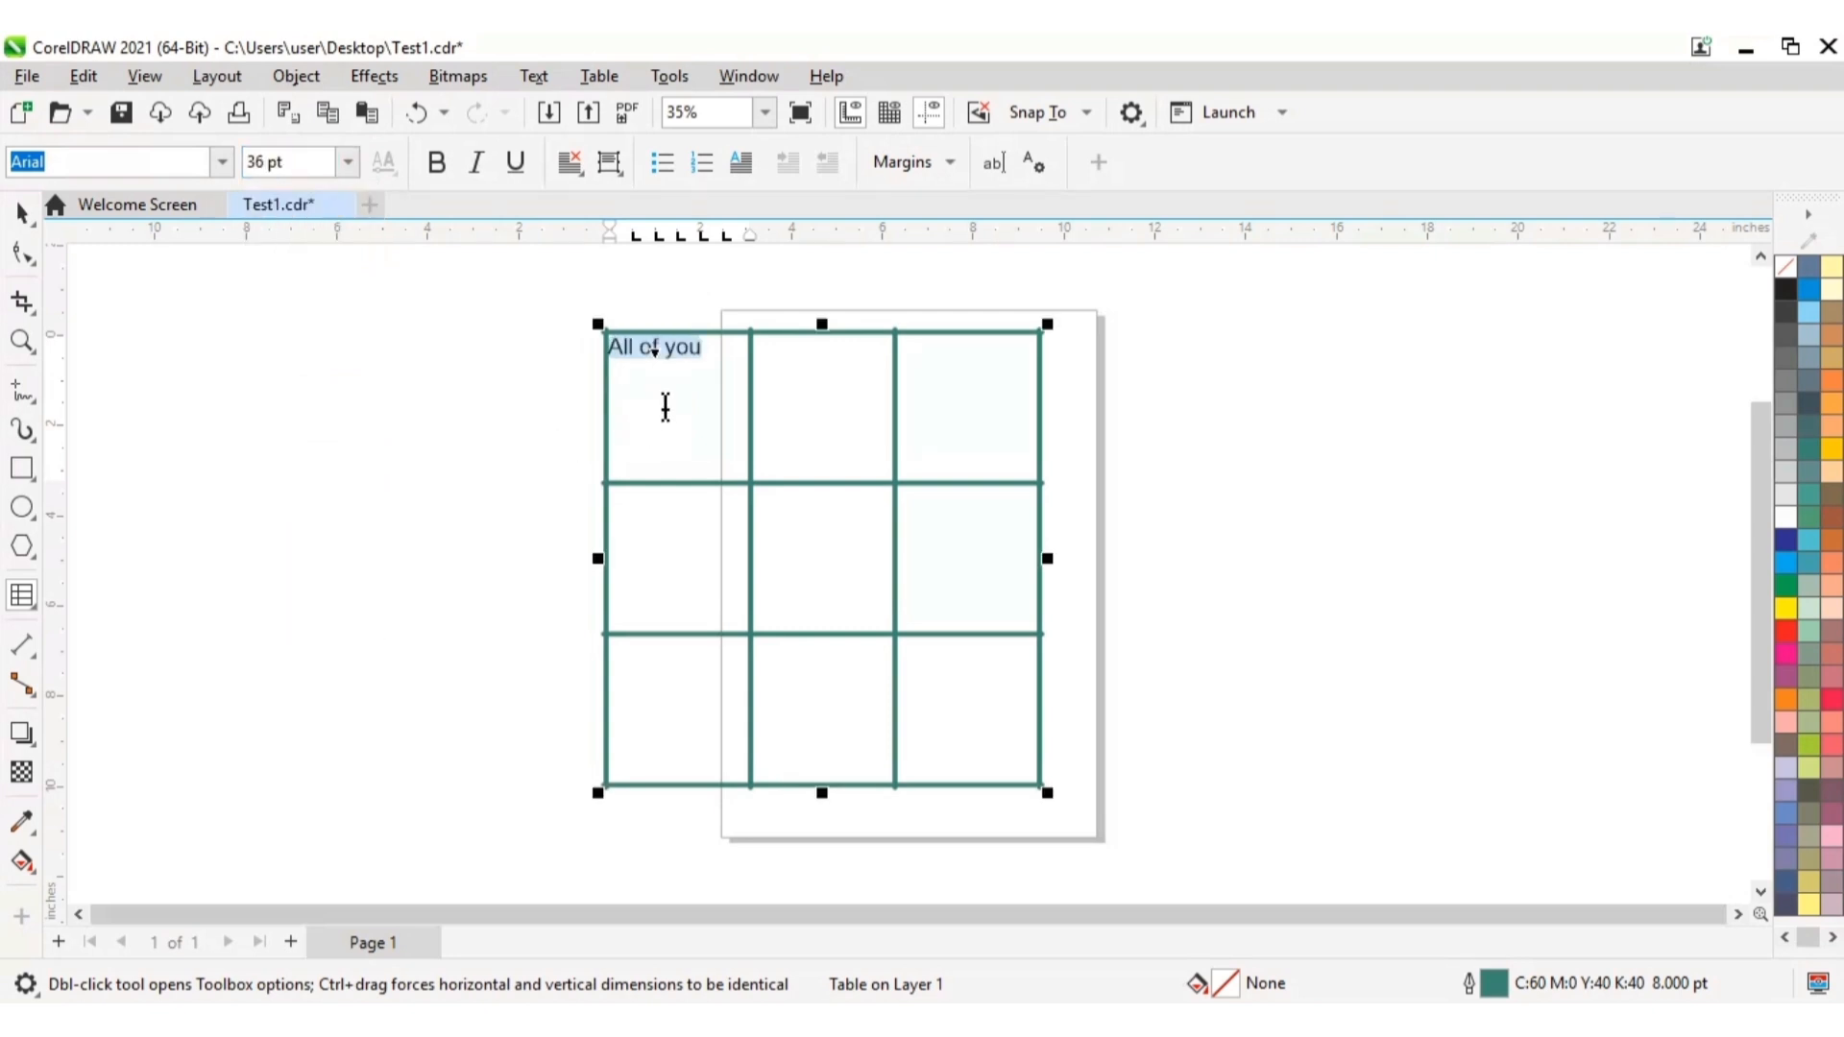
left_click(442, 178)
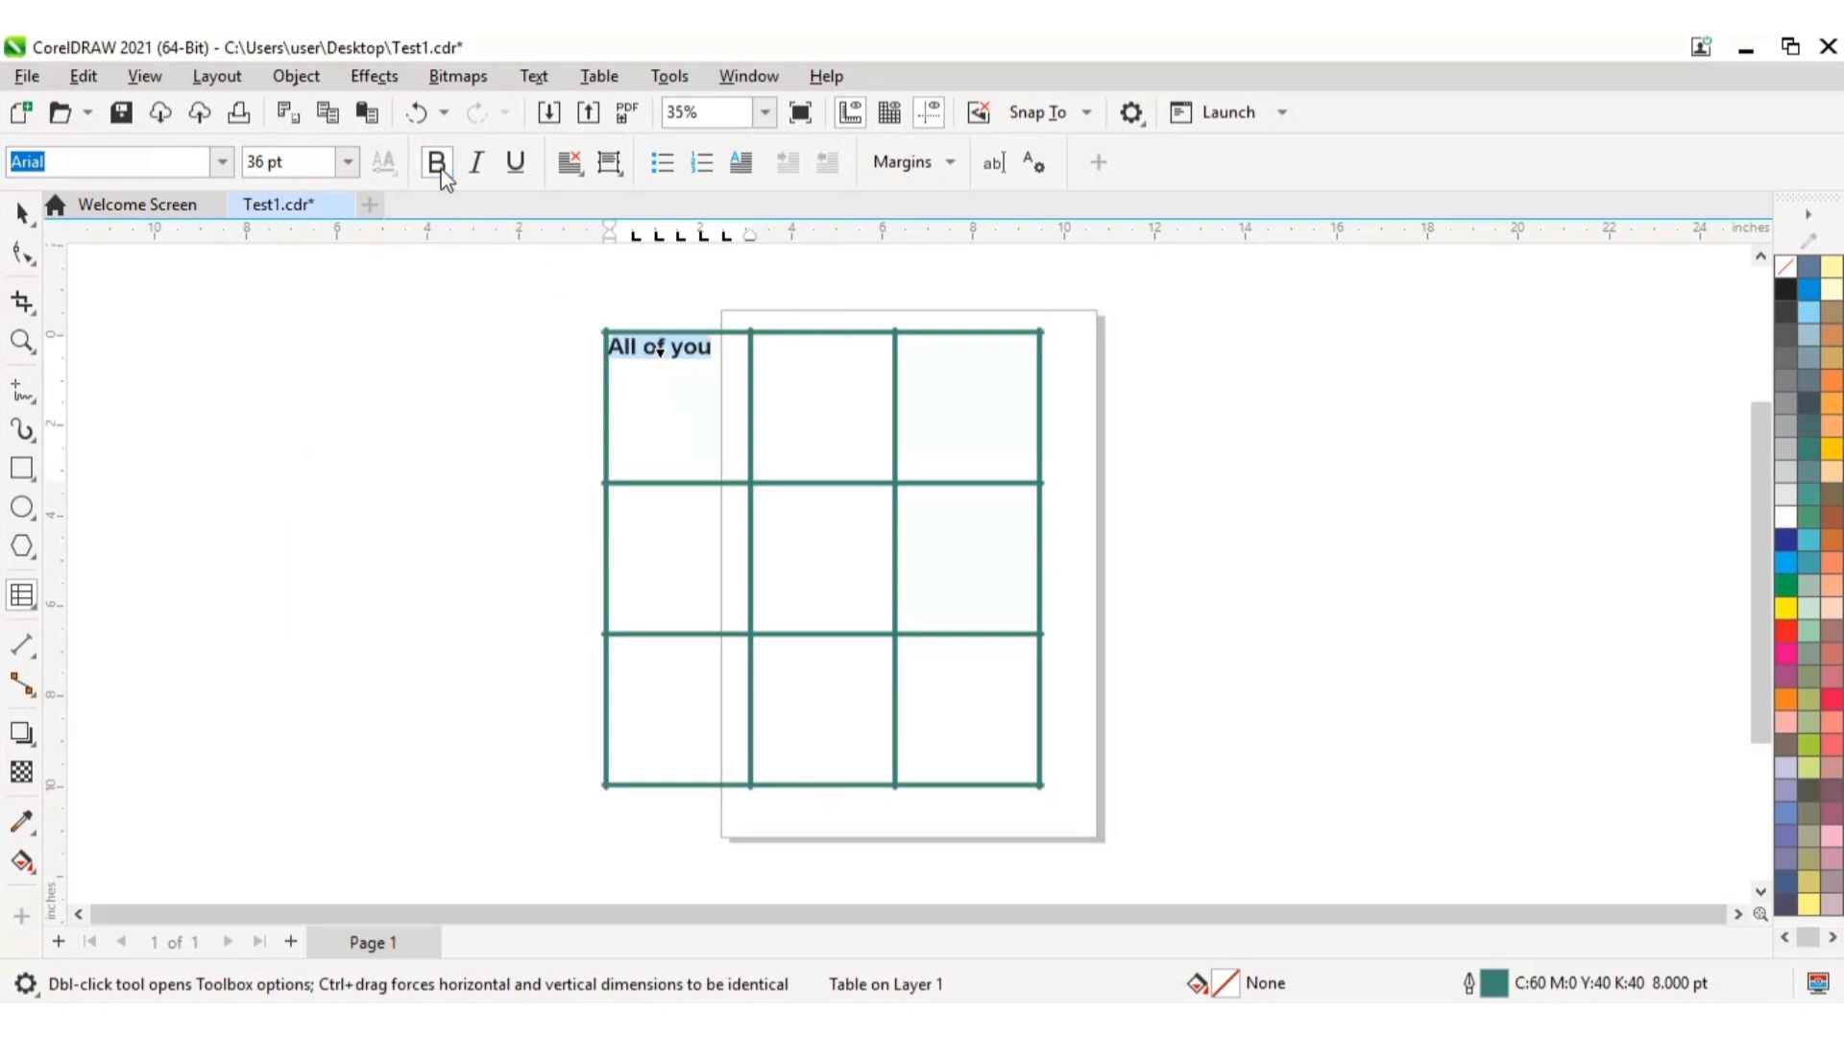
left_click(582, 181)
left_click(611, 232)
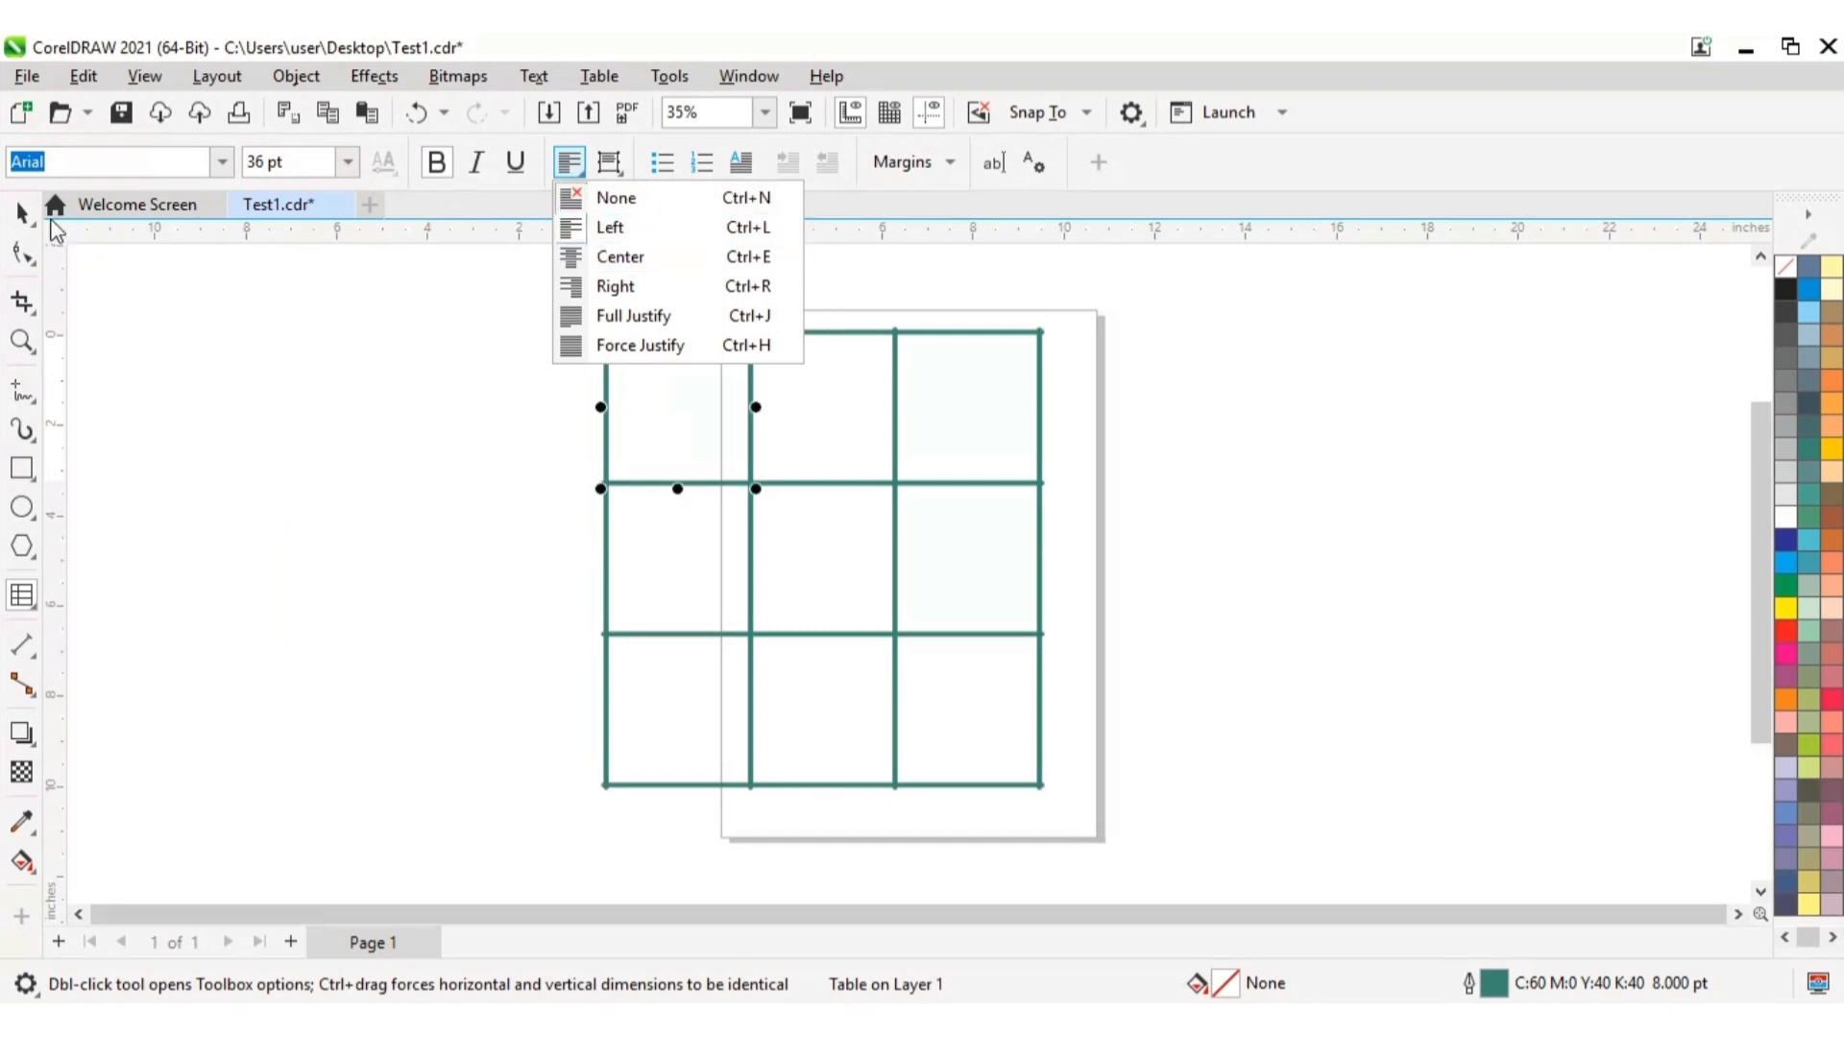
left_click(23, 216)
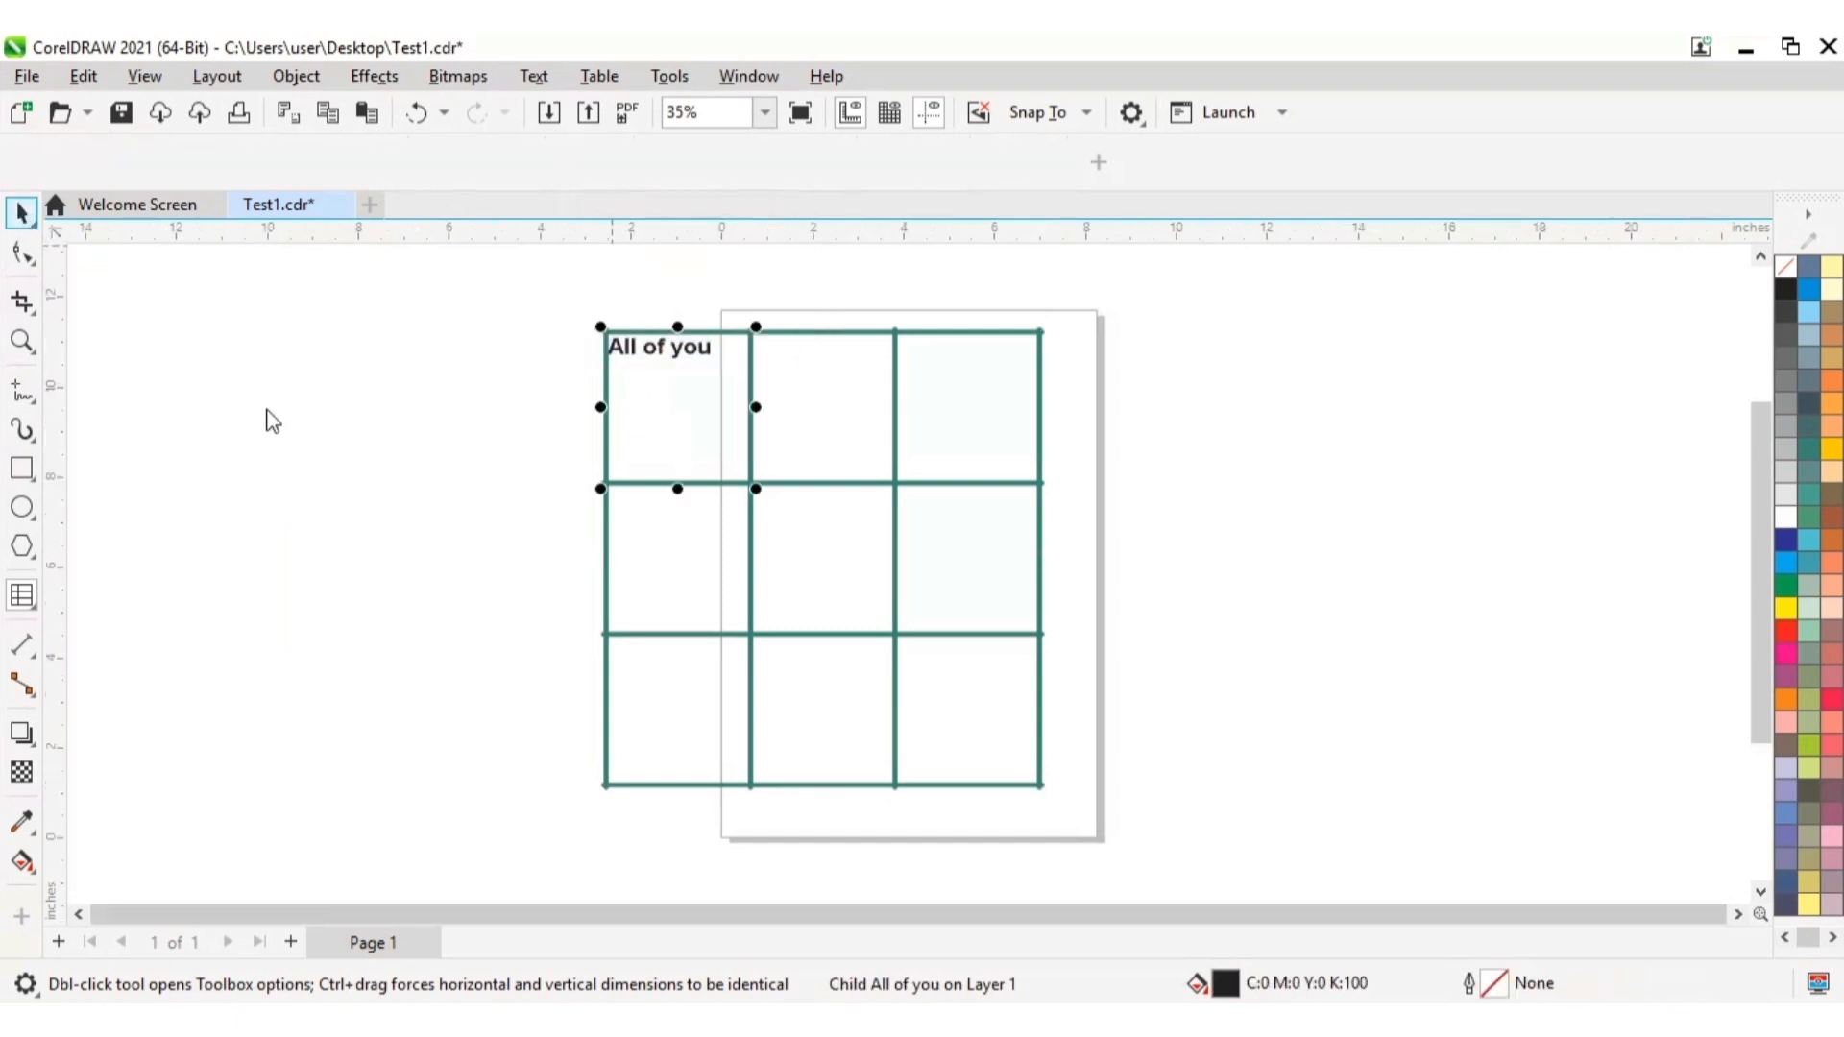
Step: Move the whole table straight down the page so its center sits at about Y 4.2 inches
left_click(827, 528)
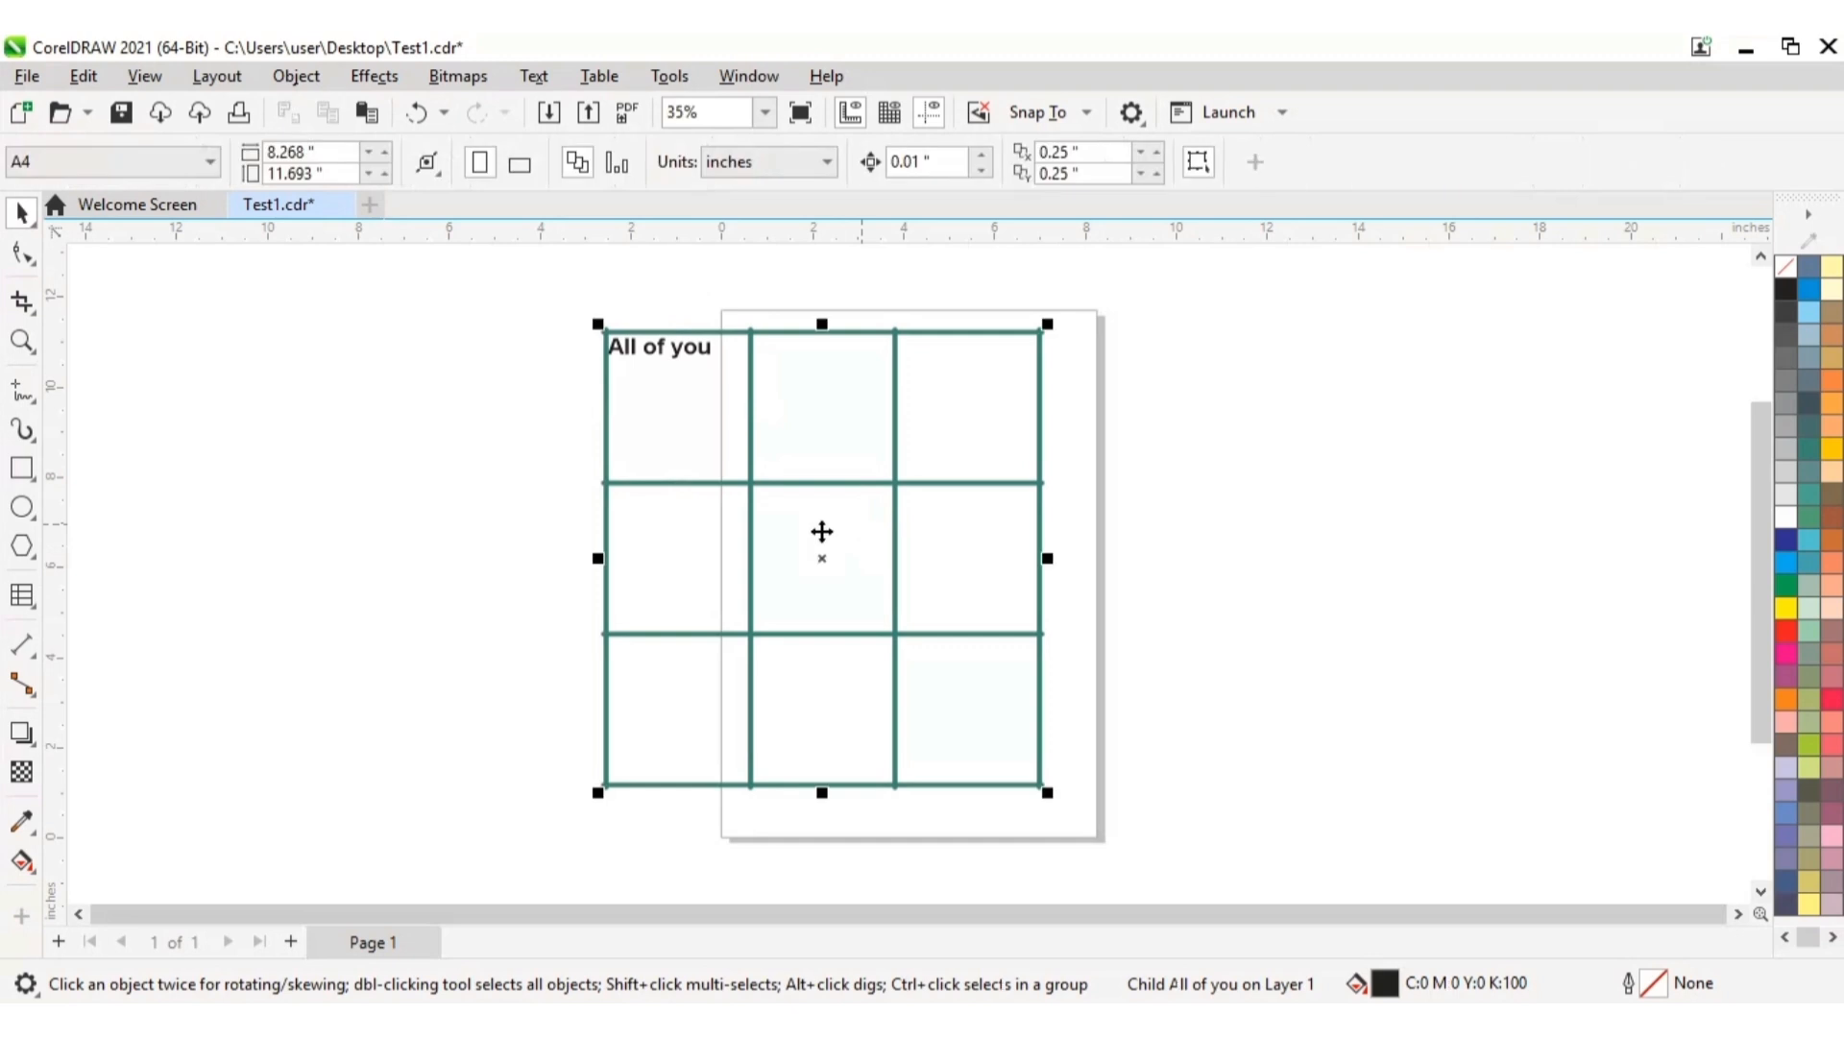
left_click_drag(829, 554, 830, 650)
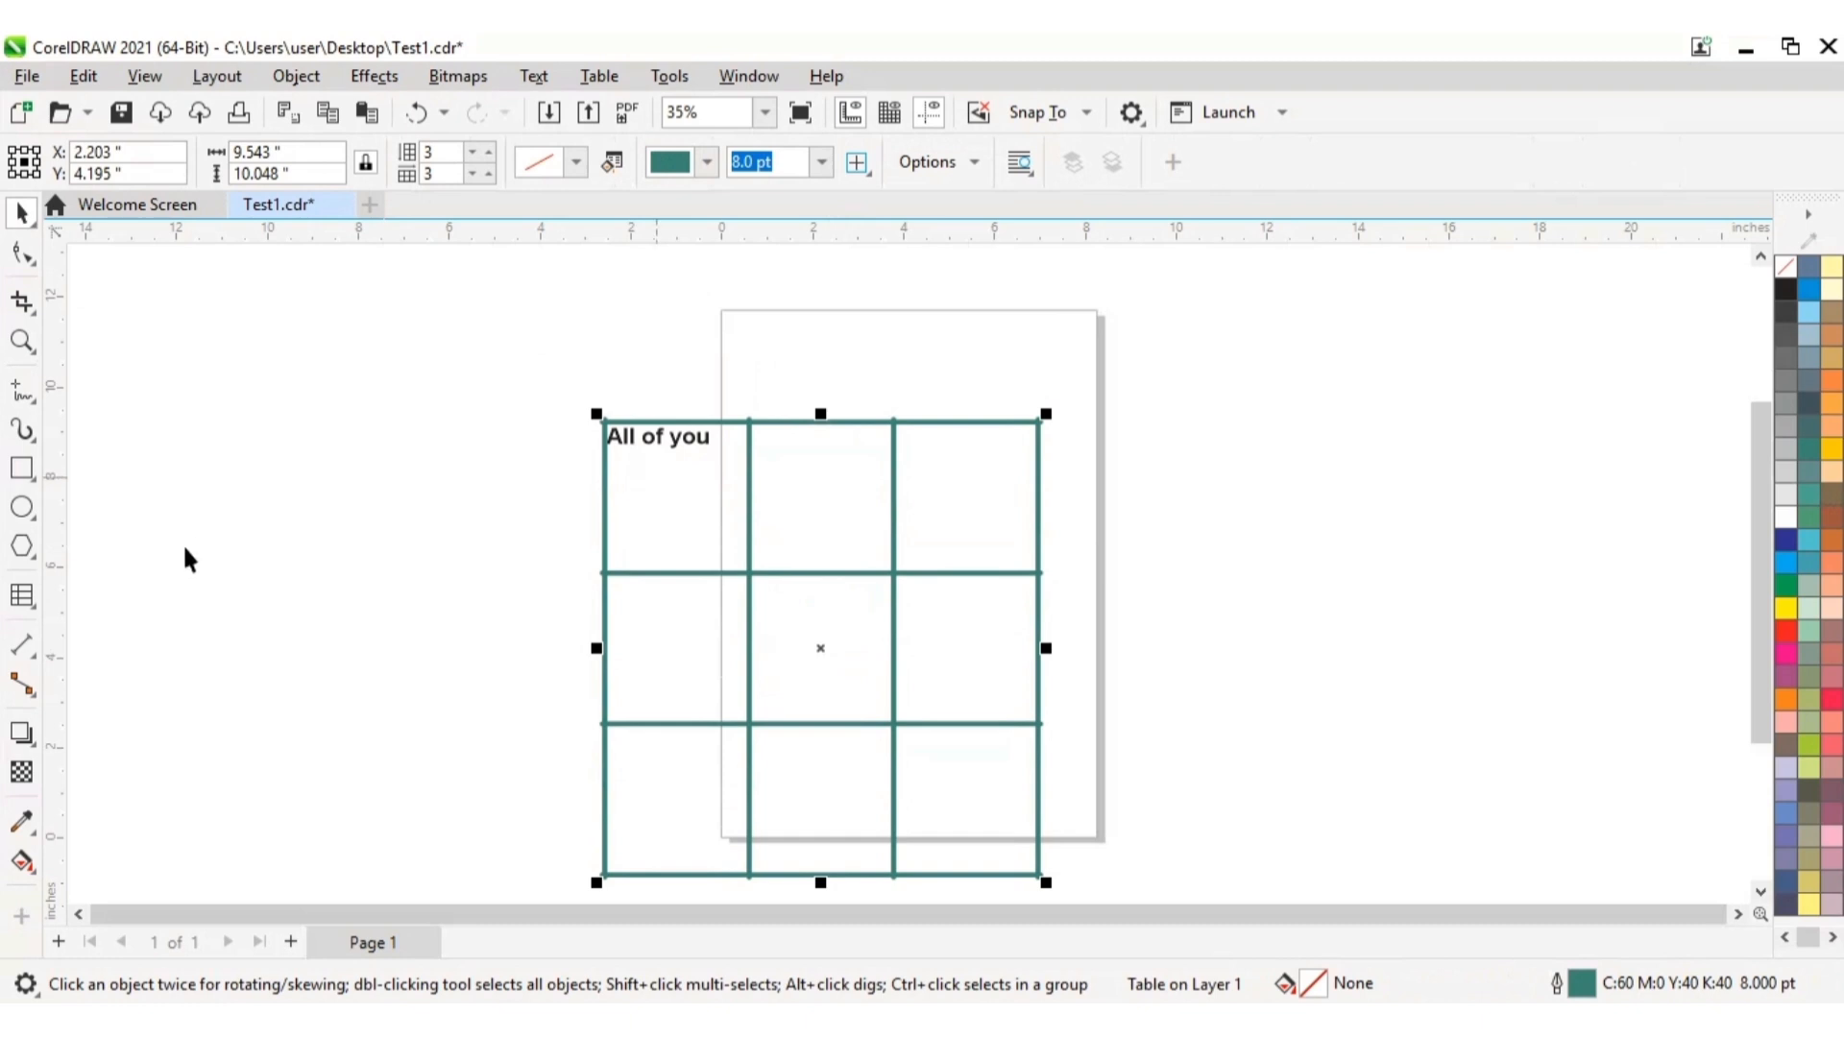
Step: Center the text "All of you" horizontally within the table's top-left cell
left_click(26, 605)
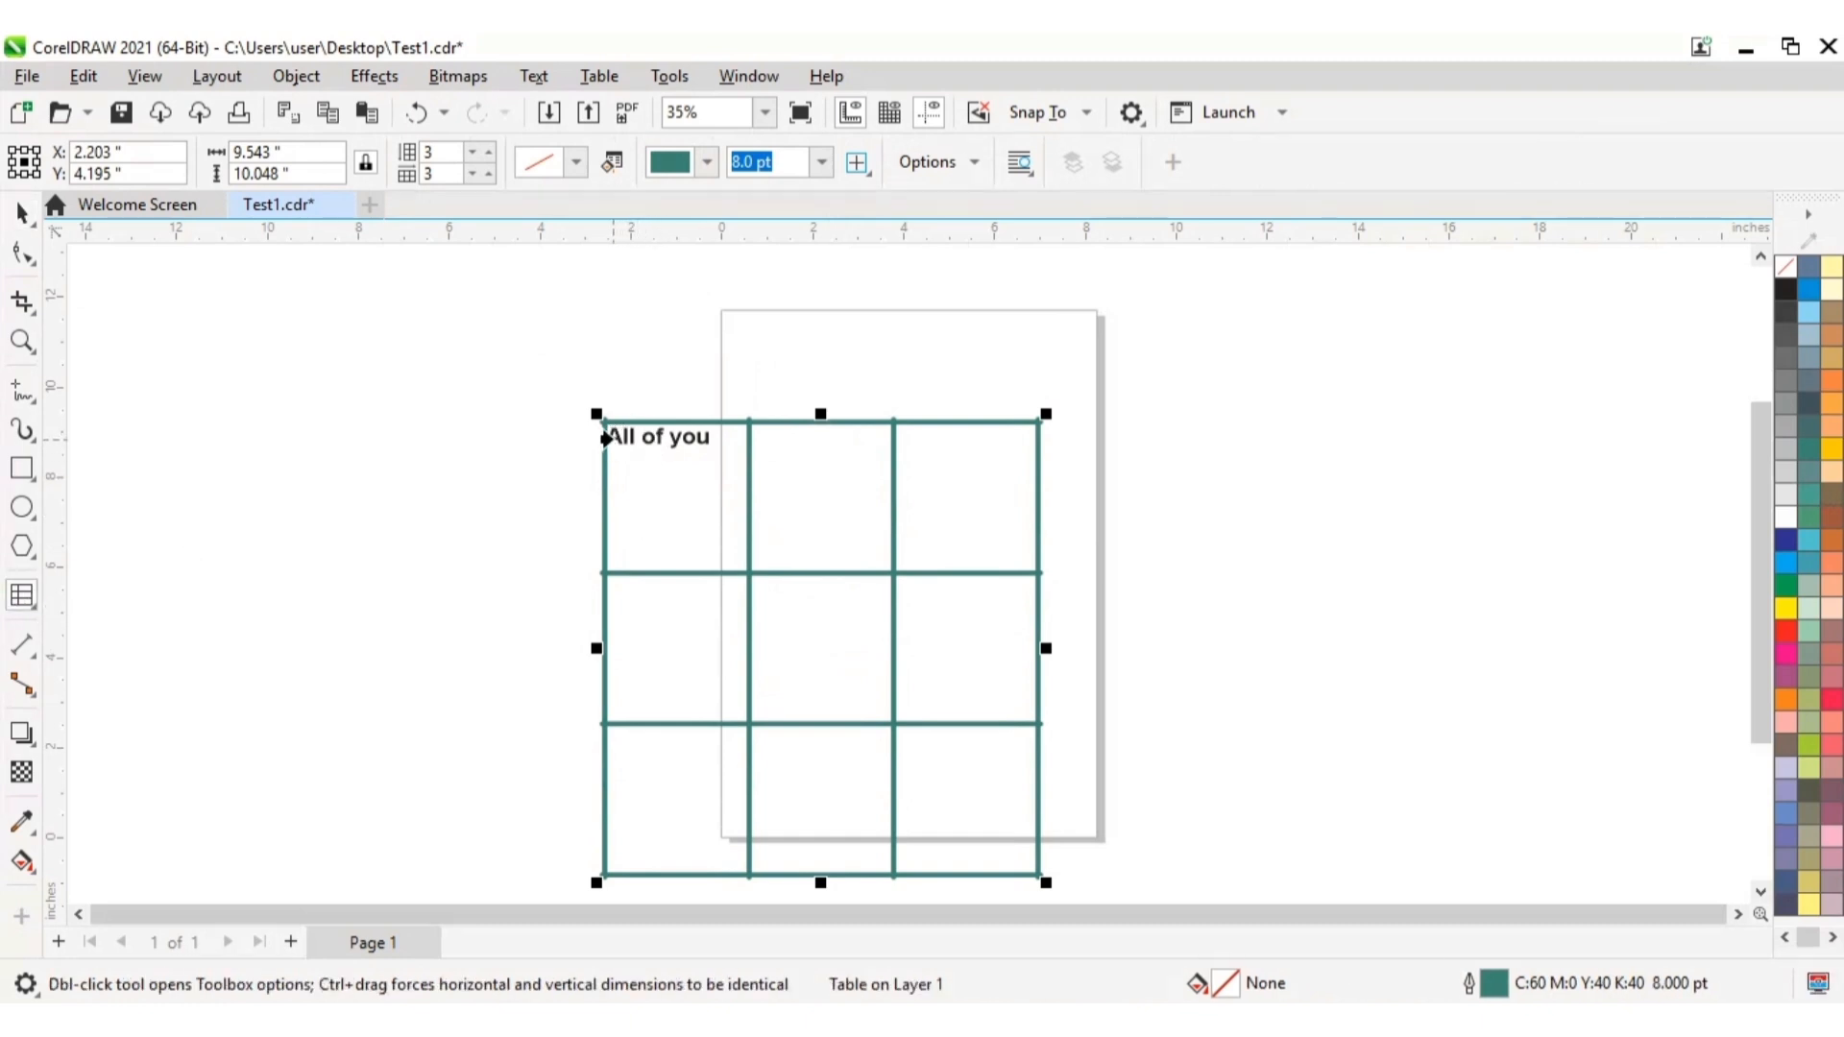
left_click(620, 443)
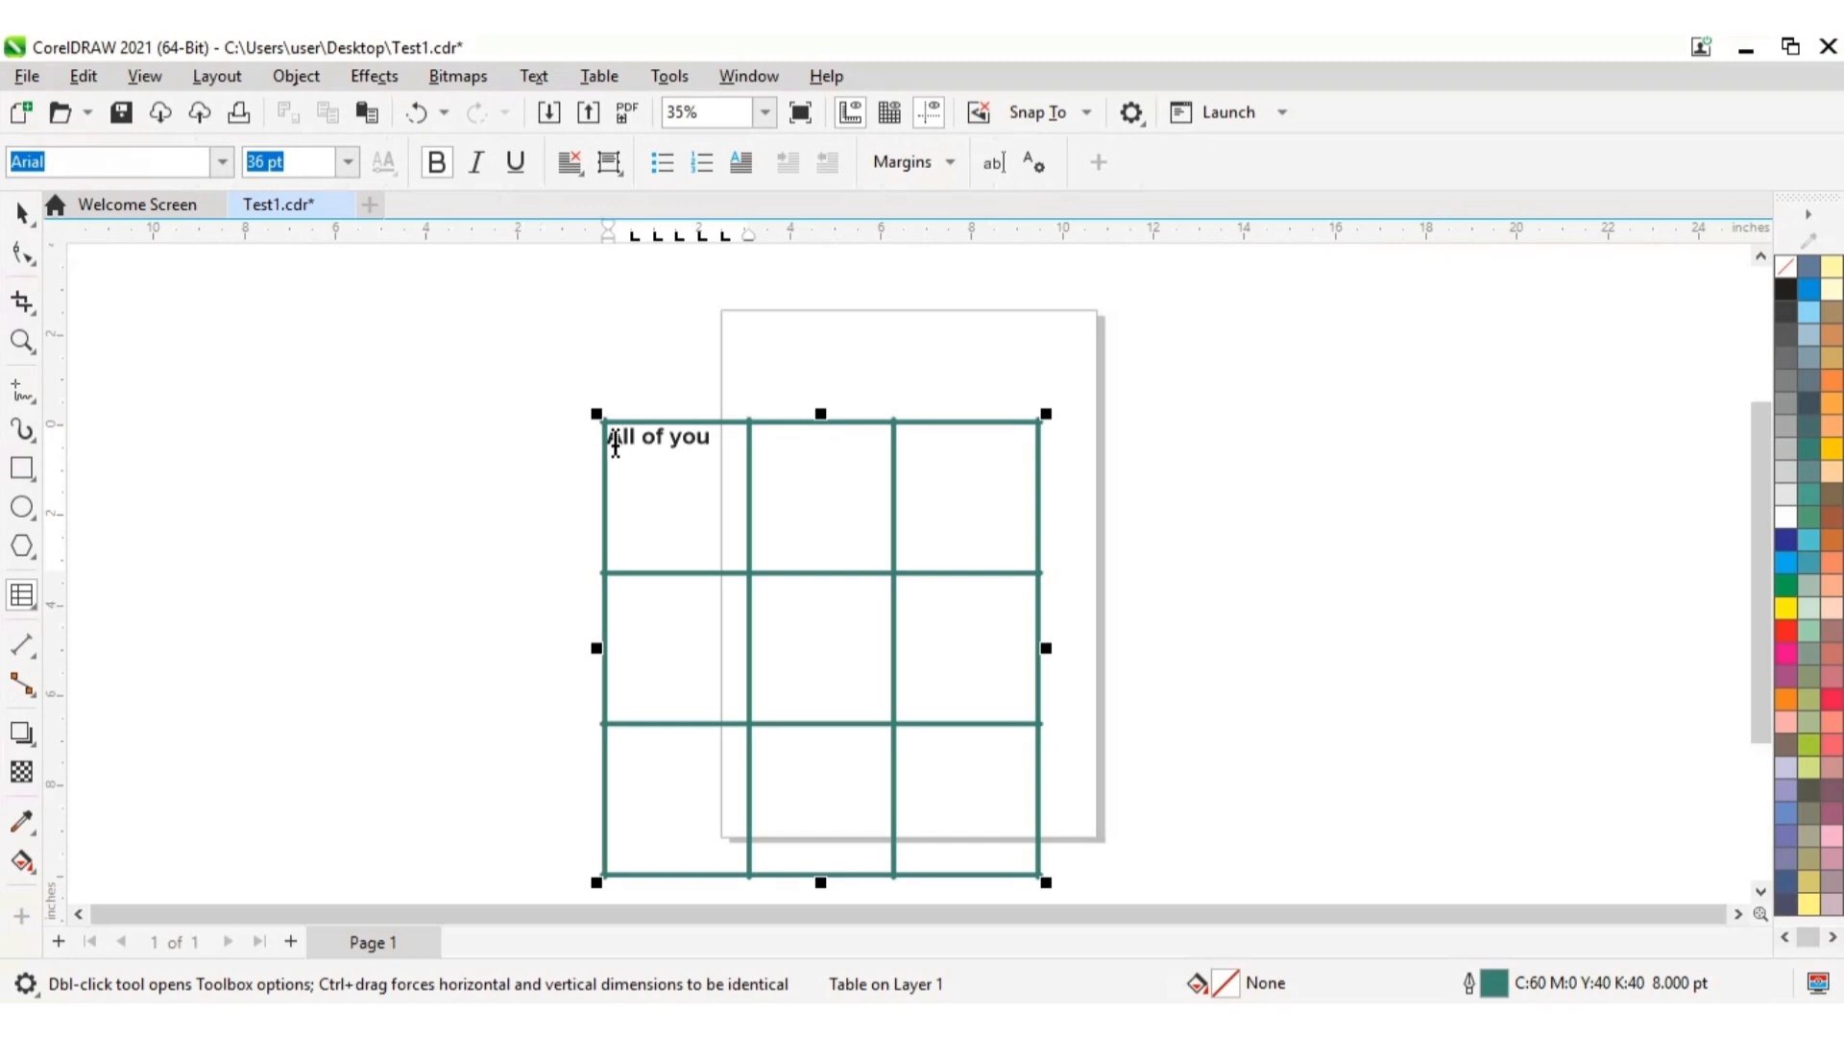
left_click_drag(615, 443, 723, 444)
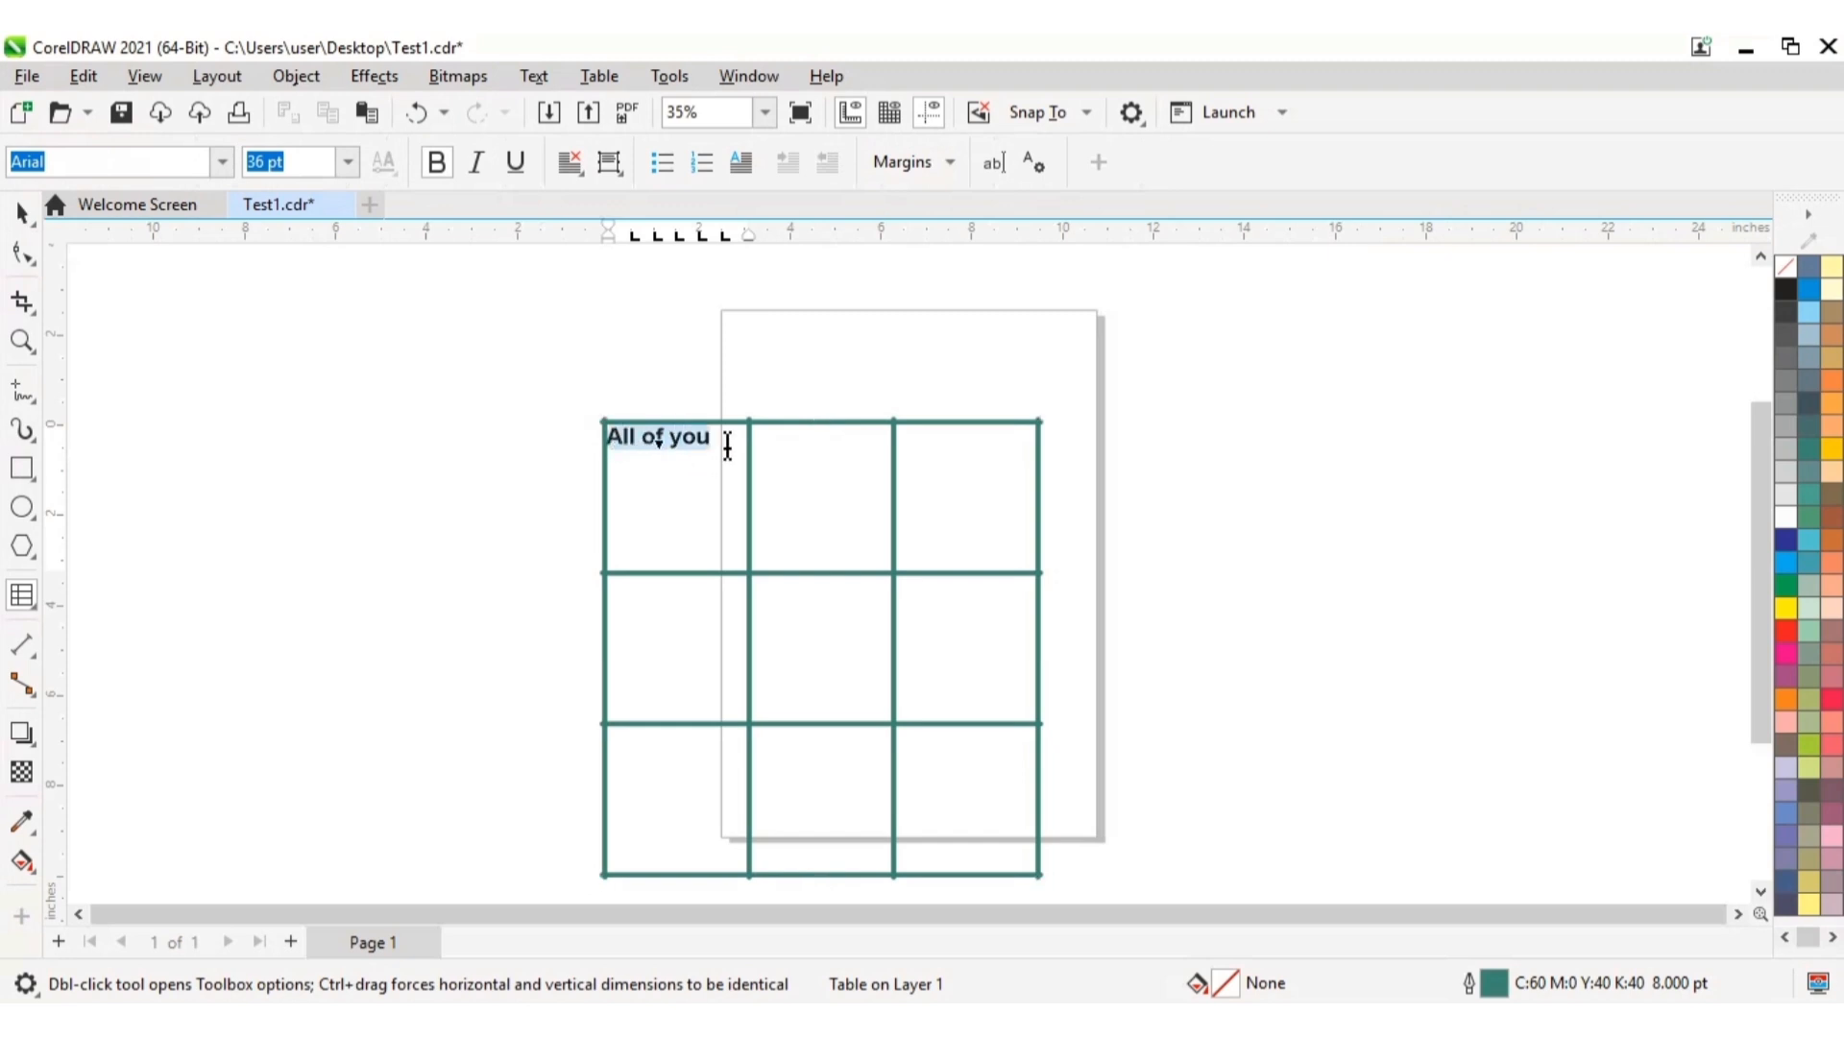
left_click(570, 162)
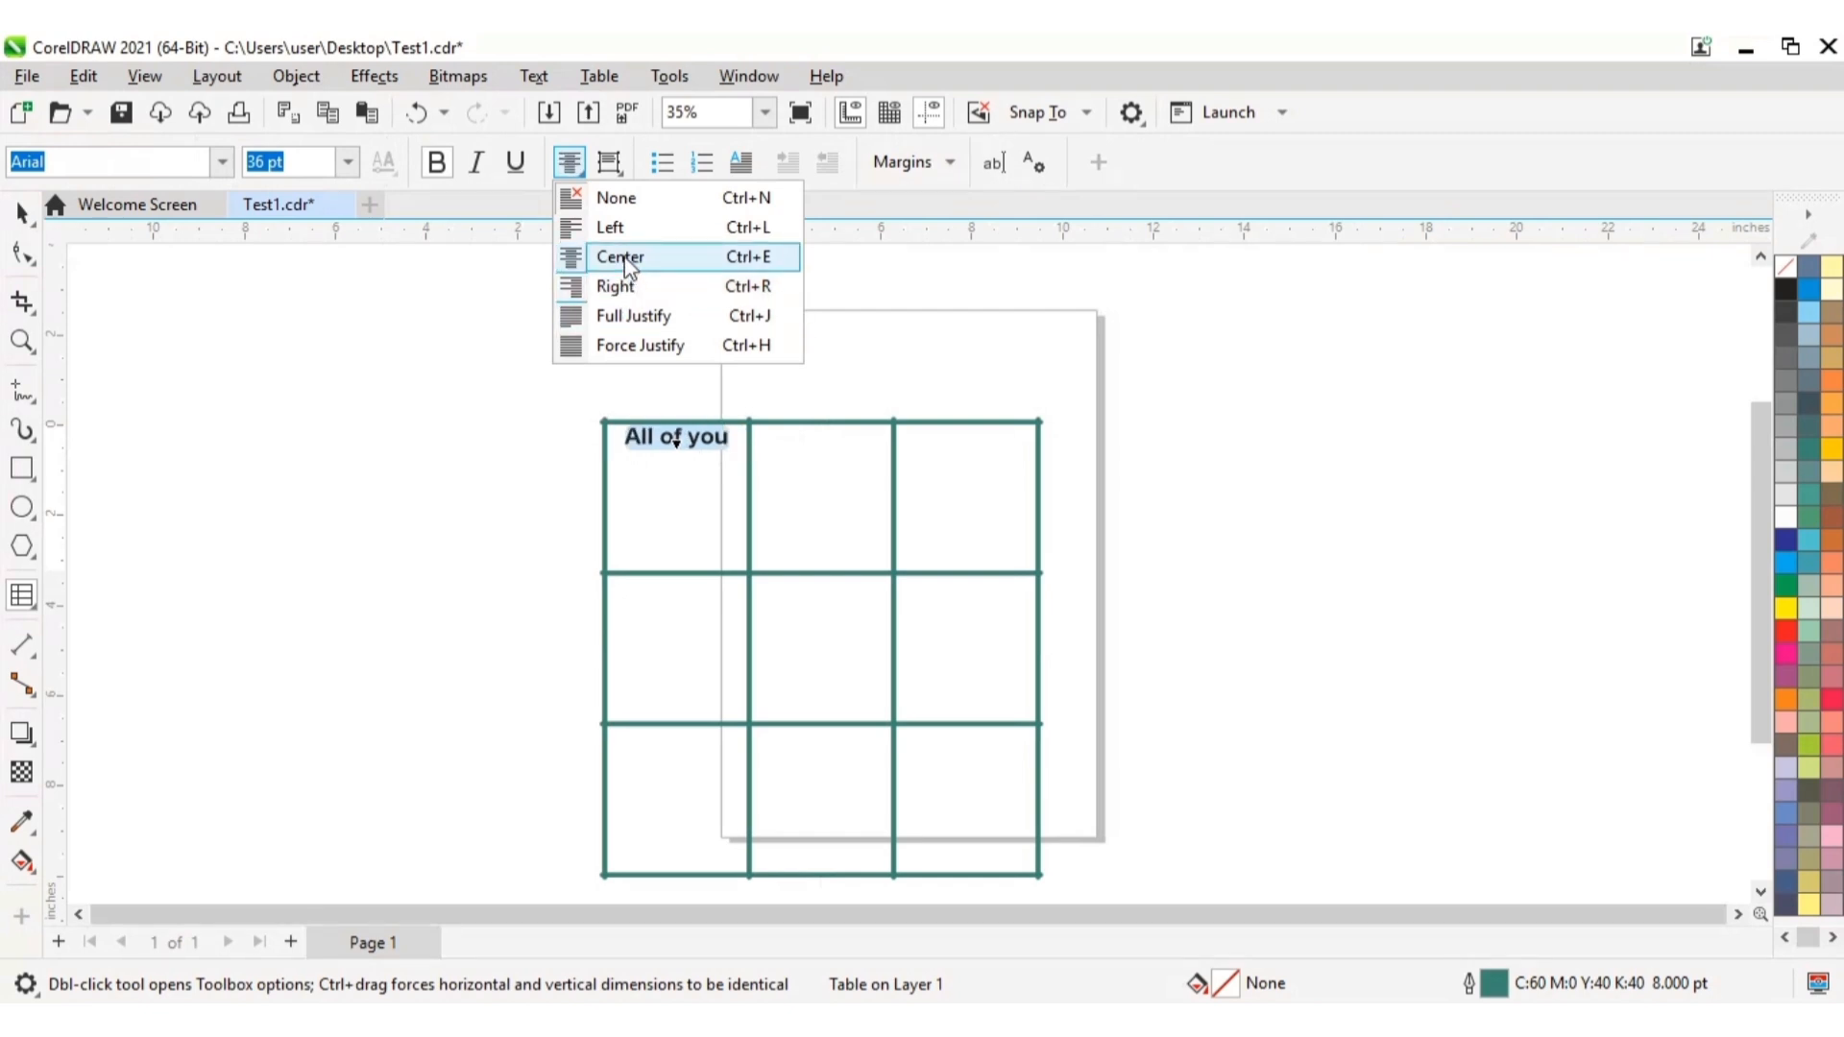
left_click(626, 258)
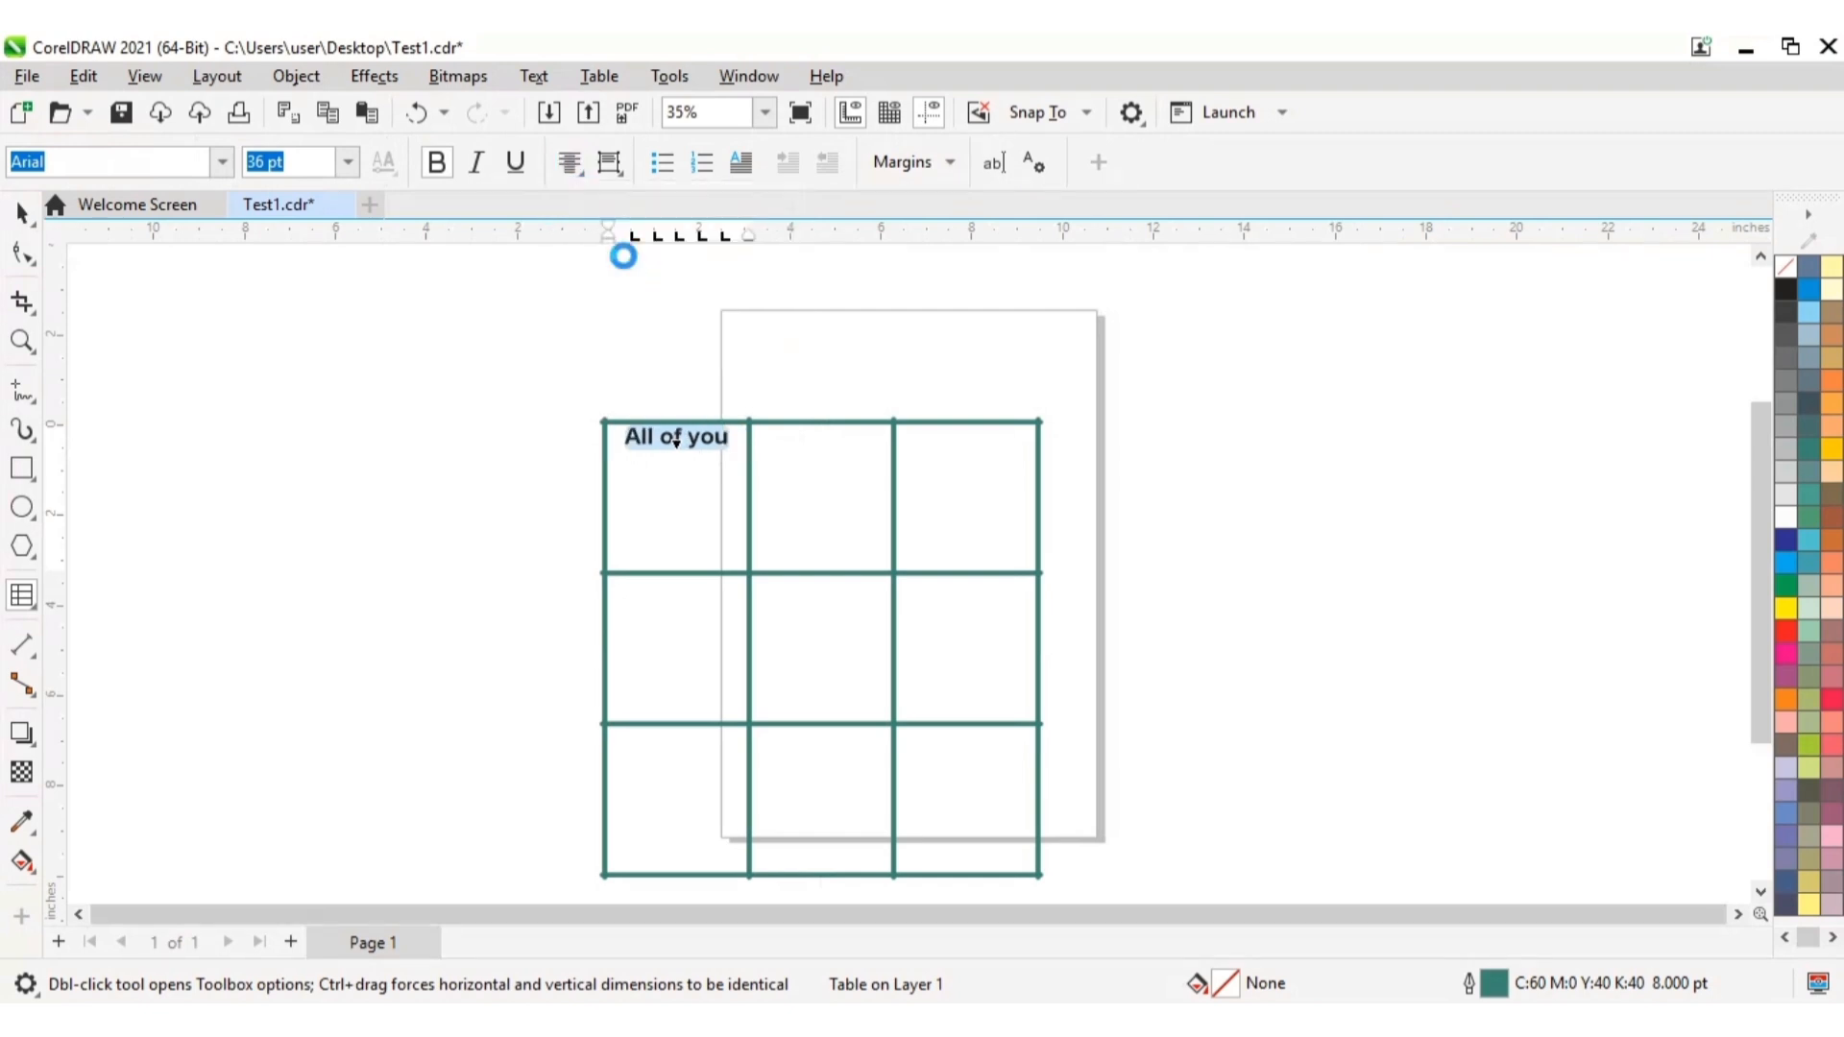
Step: Try the Center, Bottom and Full vertical alignments on "All of you" and settle on Center Vertical Alignment
left_click(621, 178)
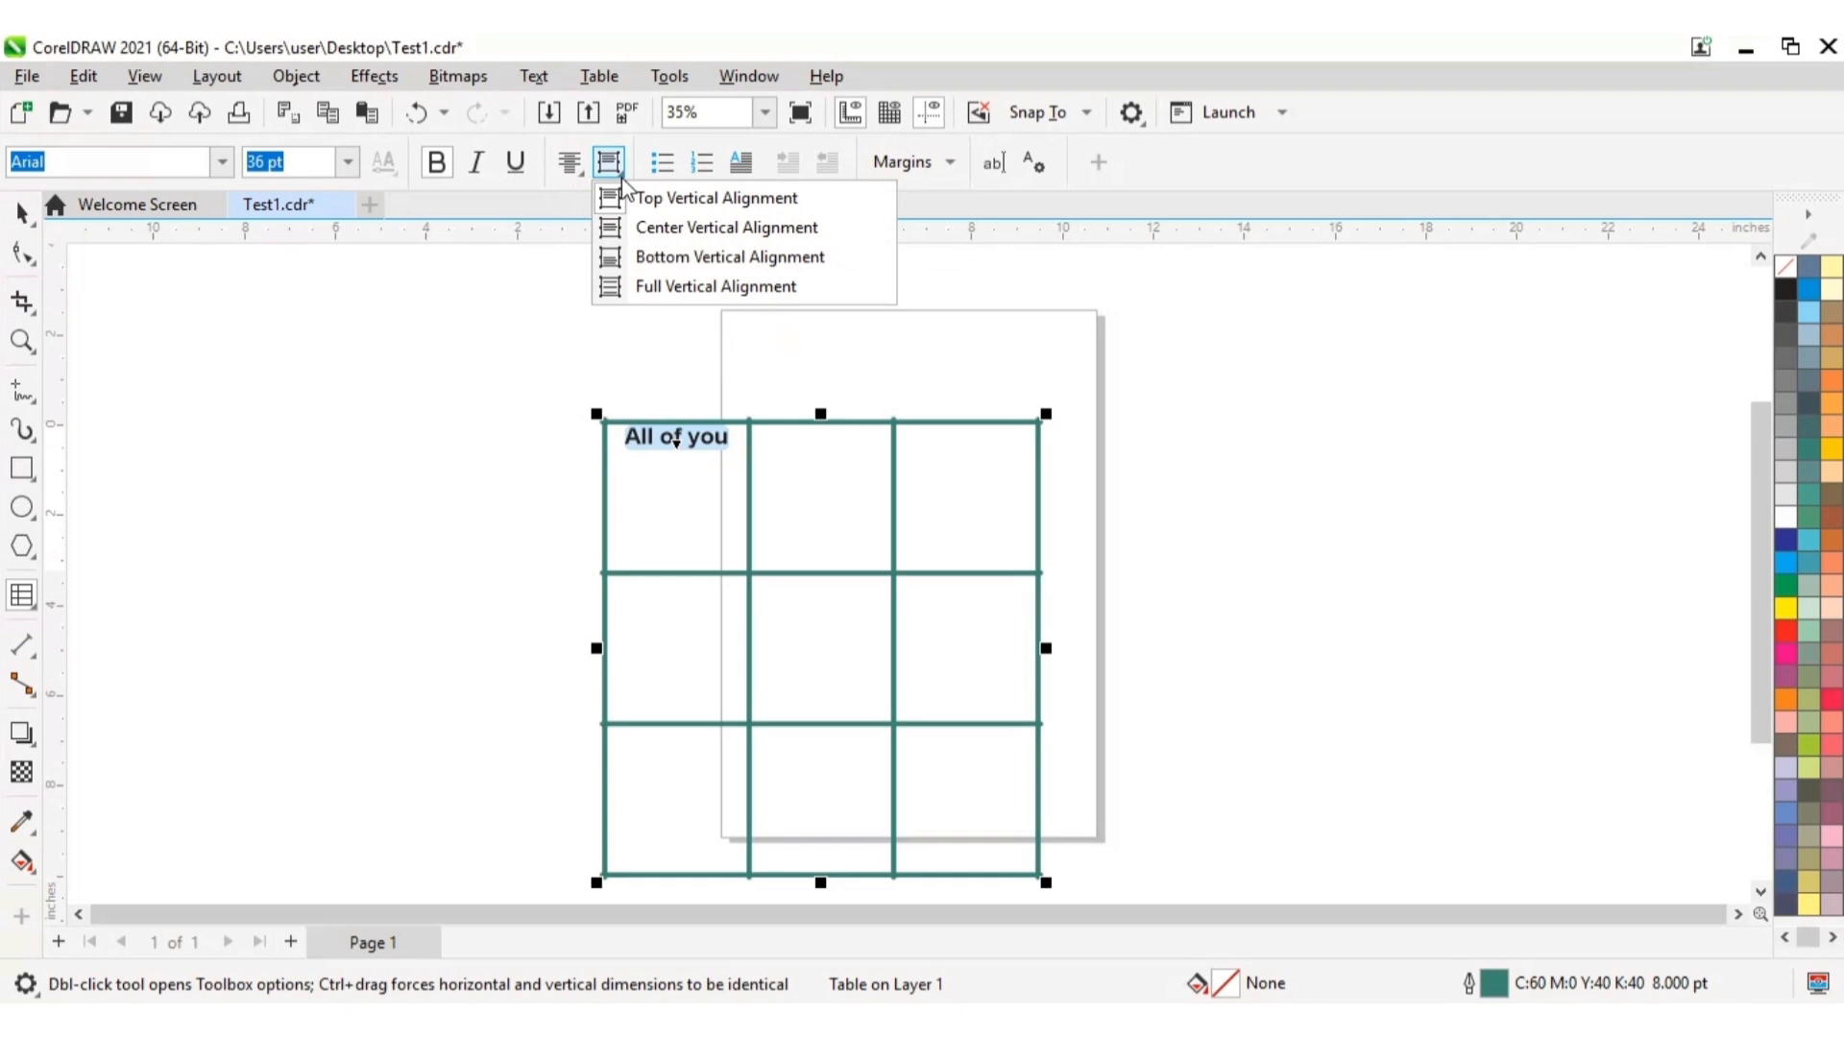
left_click(659, 227)
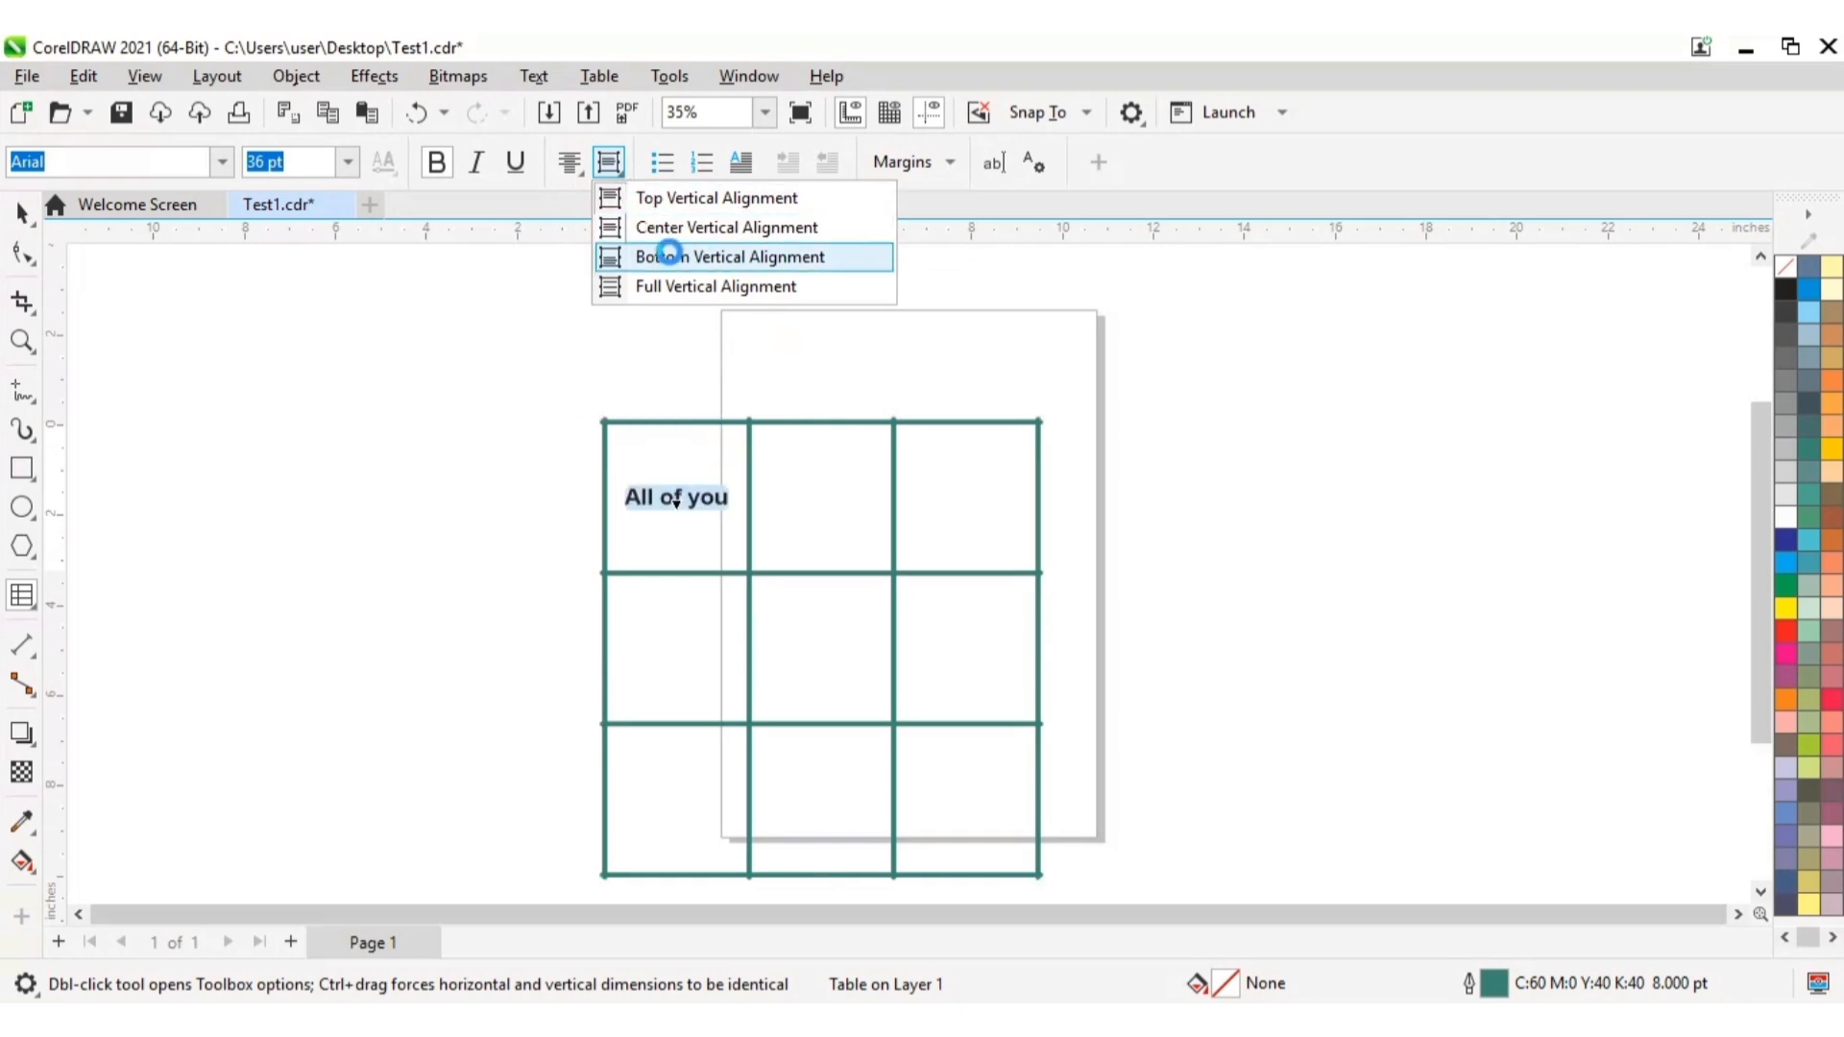
left_click(675, 260)
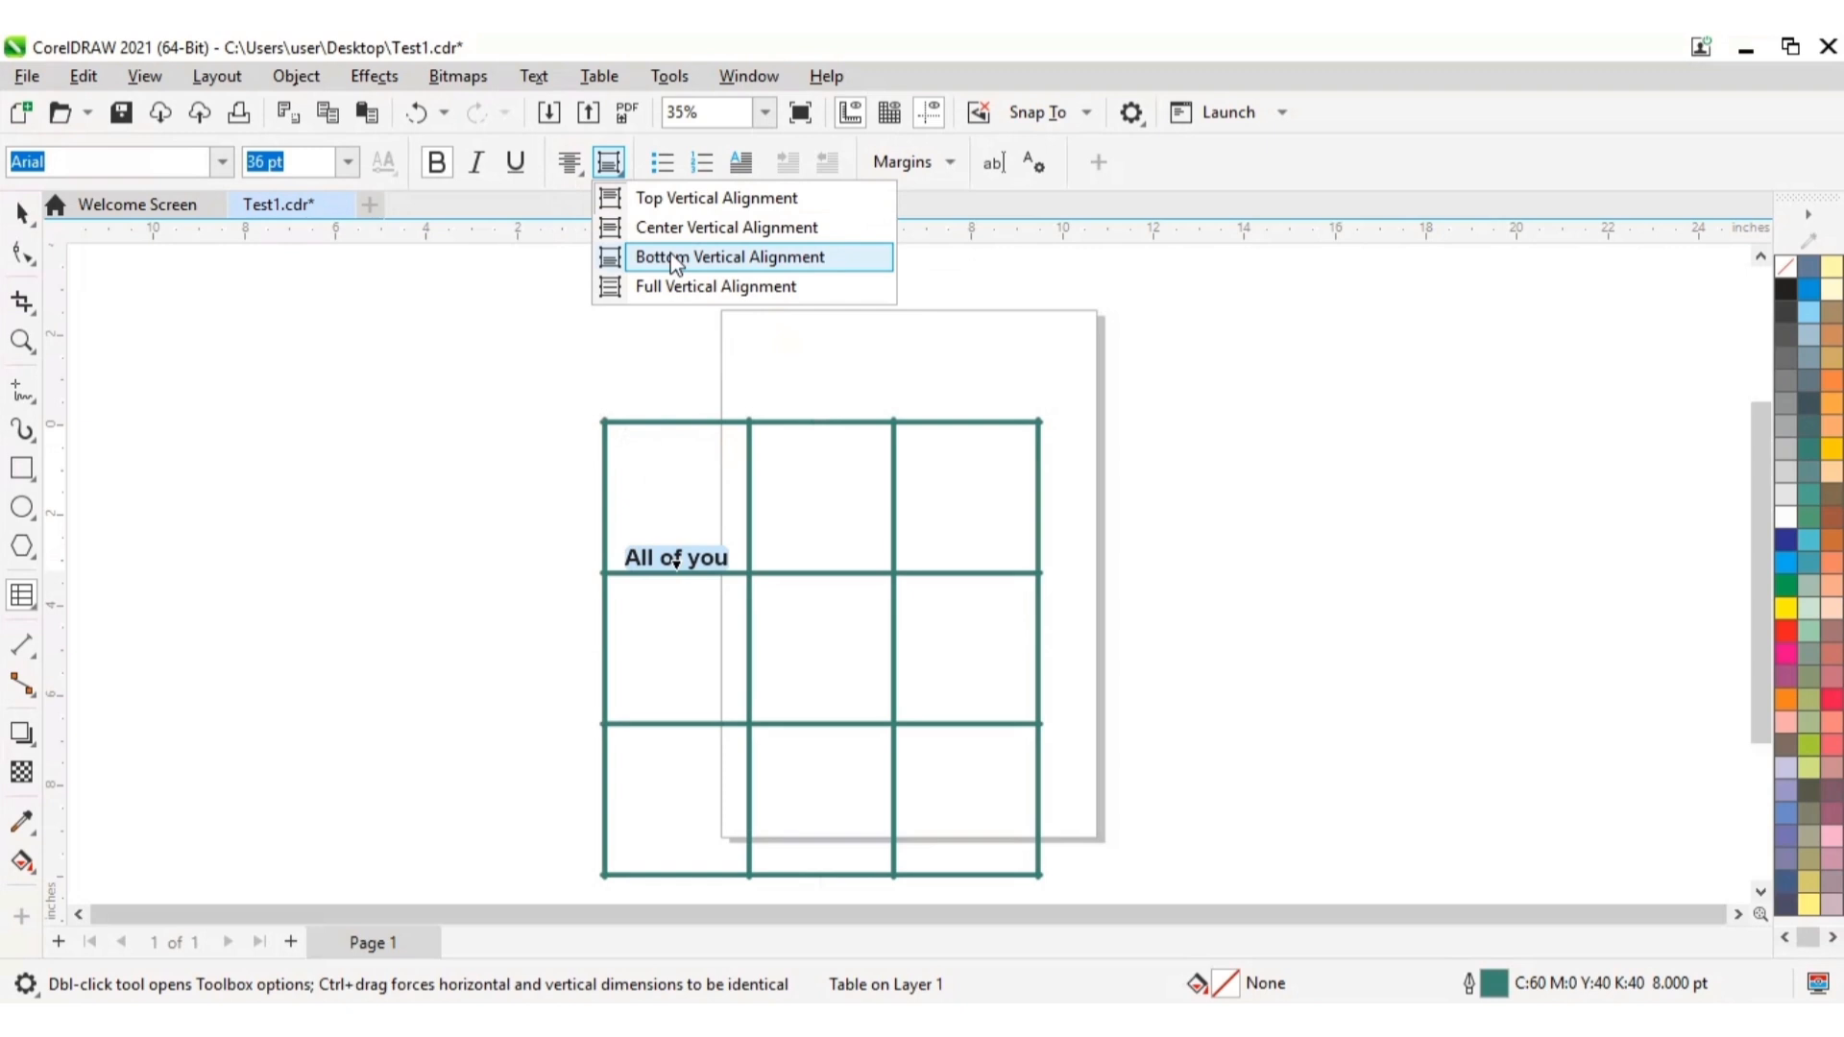
left_click(679, 288)
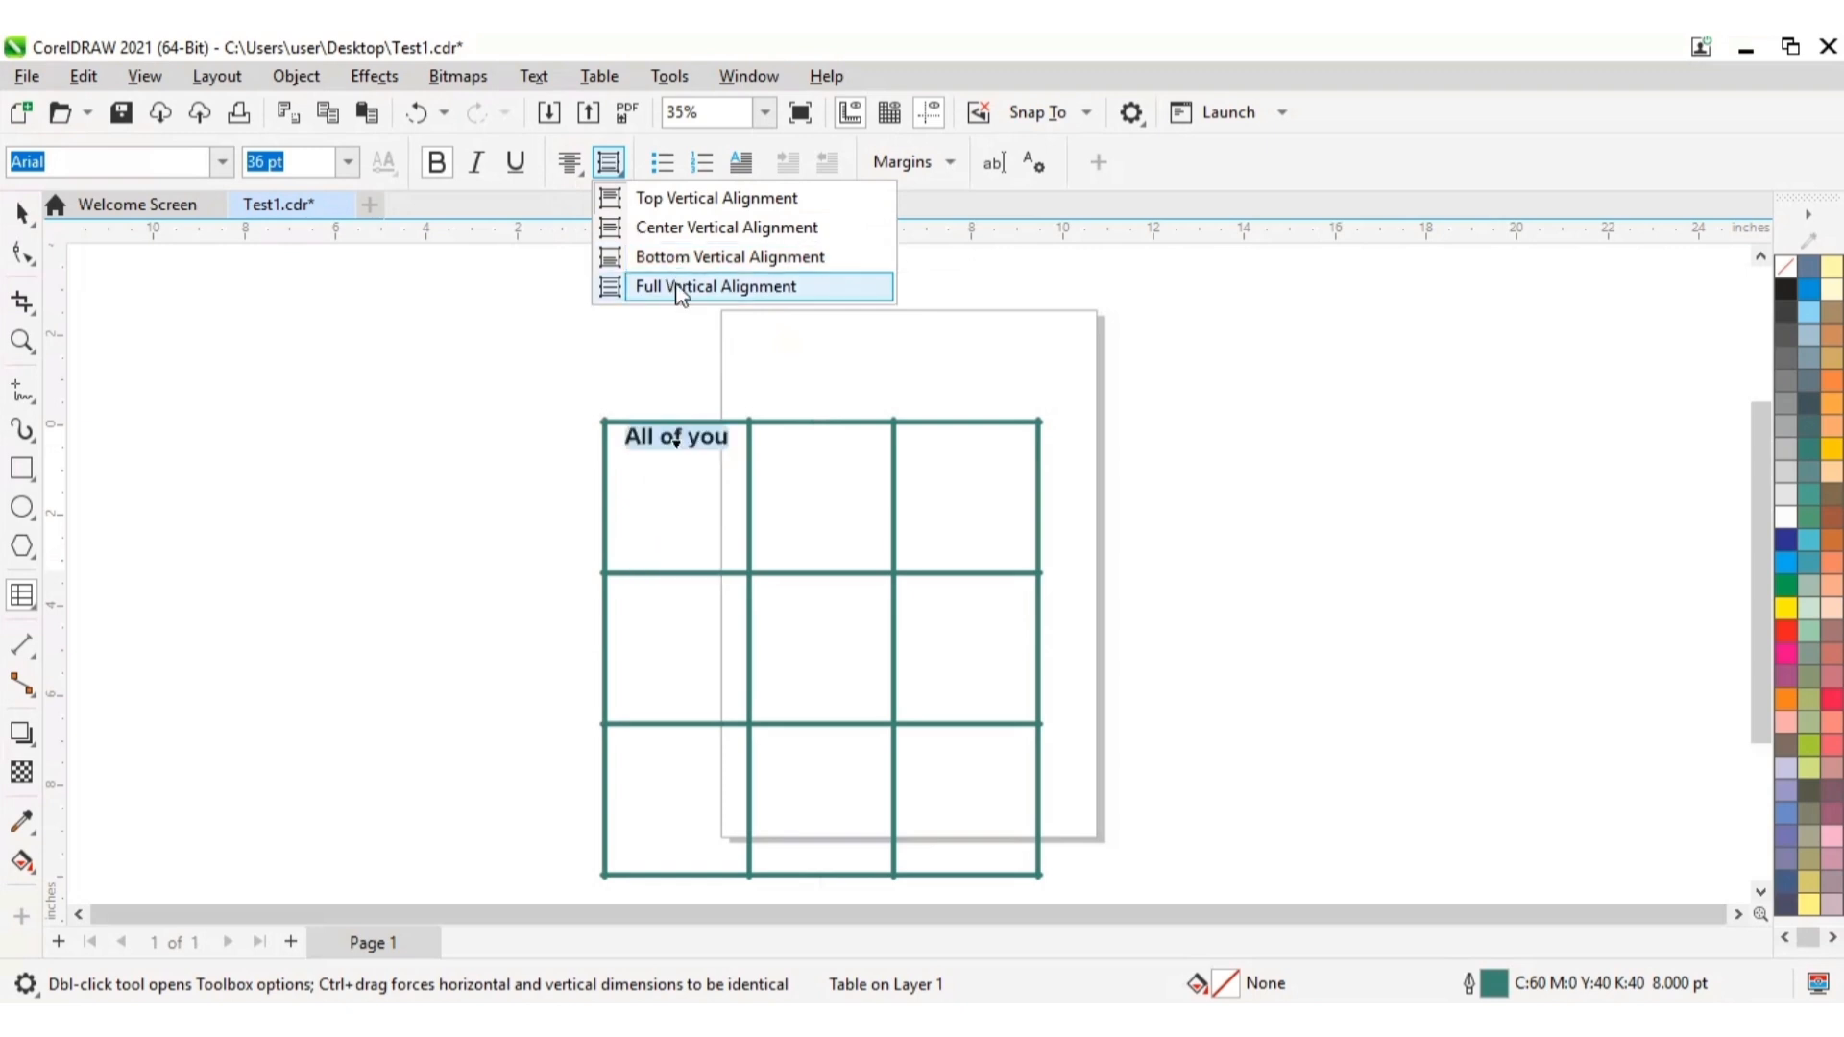
left_click(678, 261)
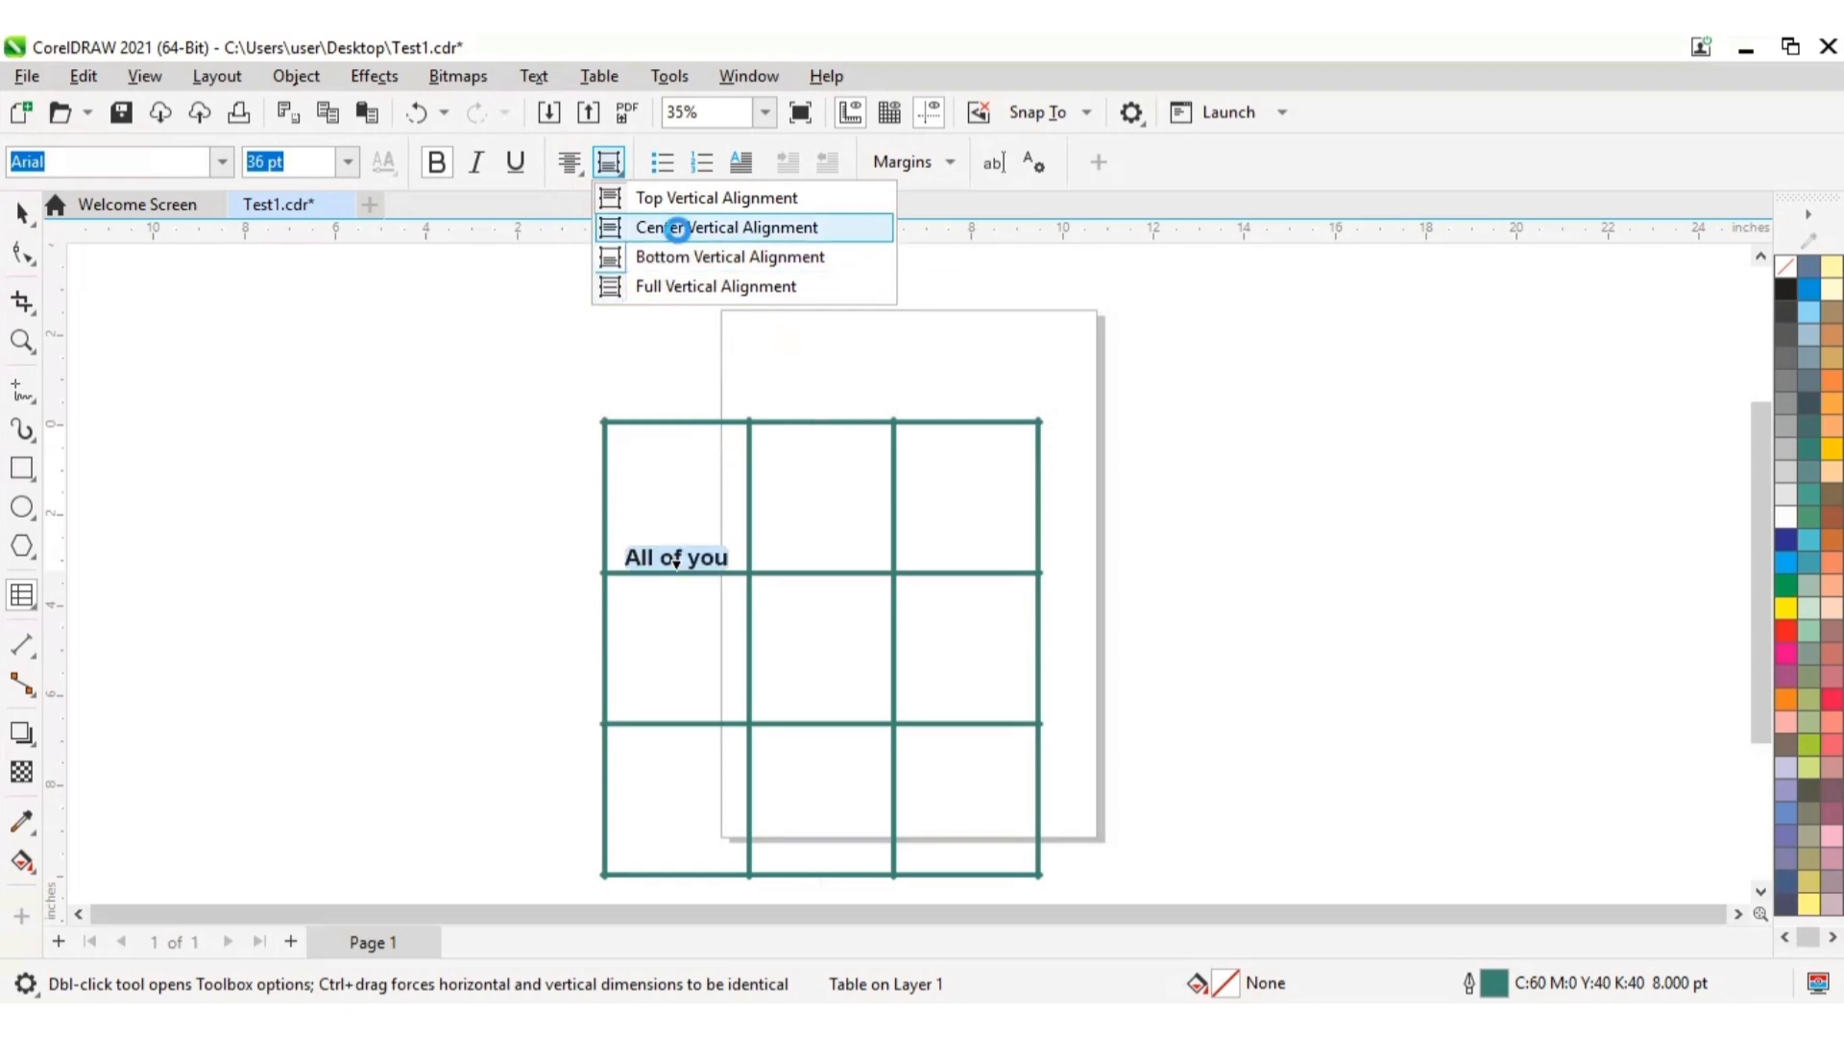
left_click(678, 230)
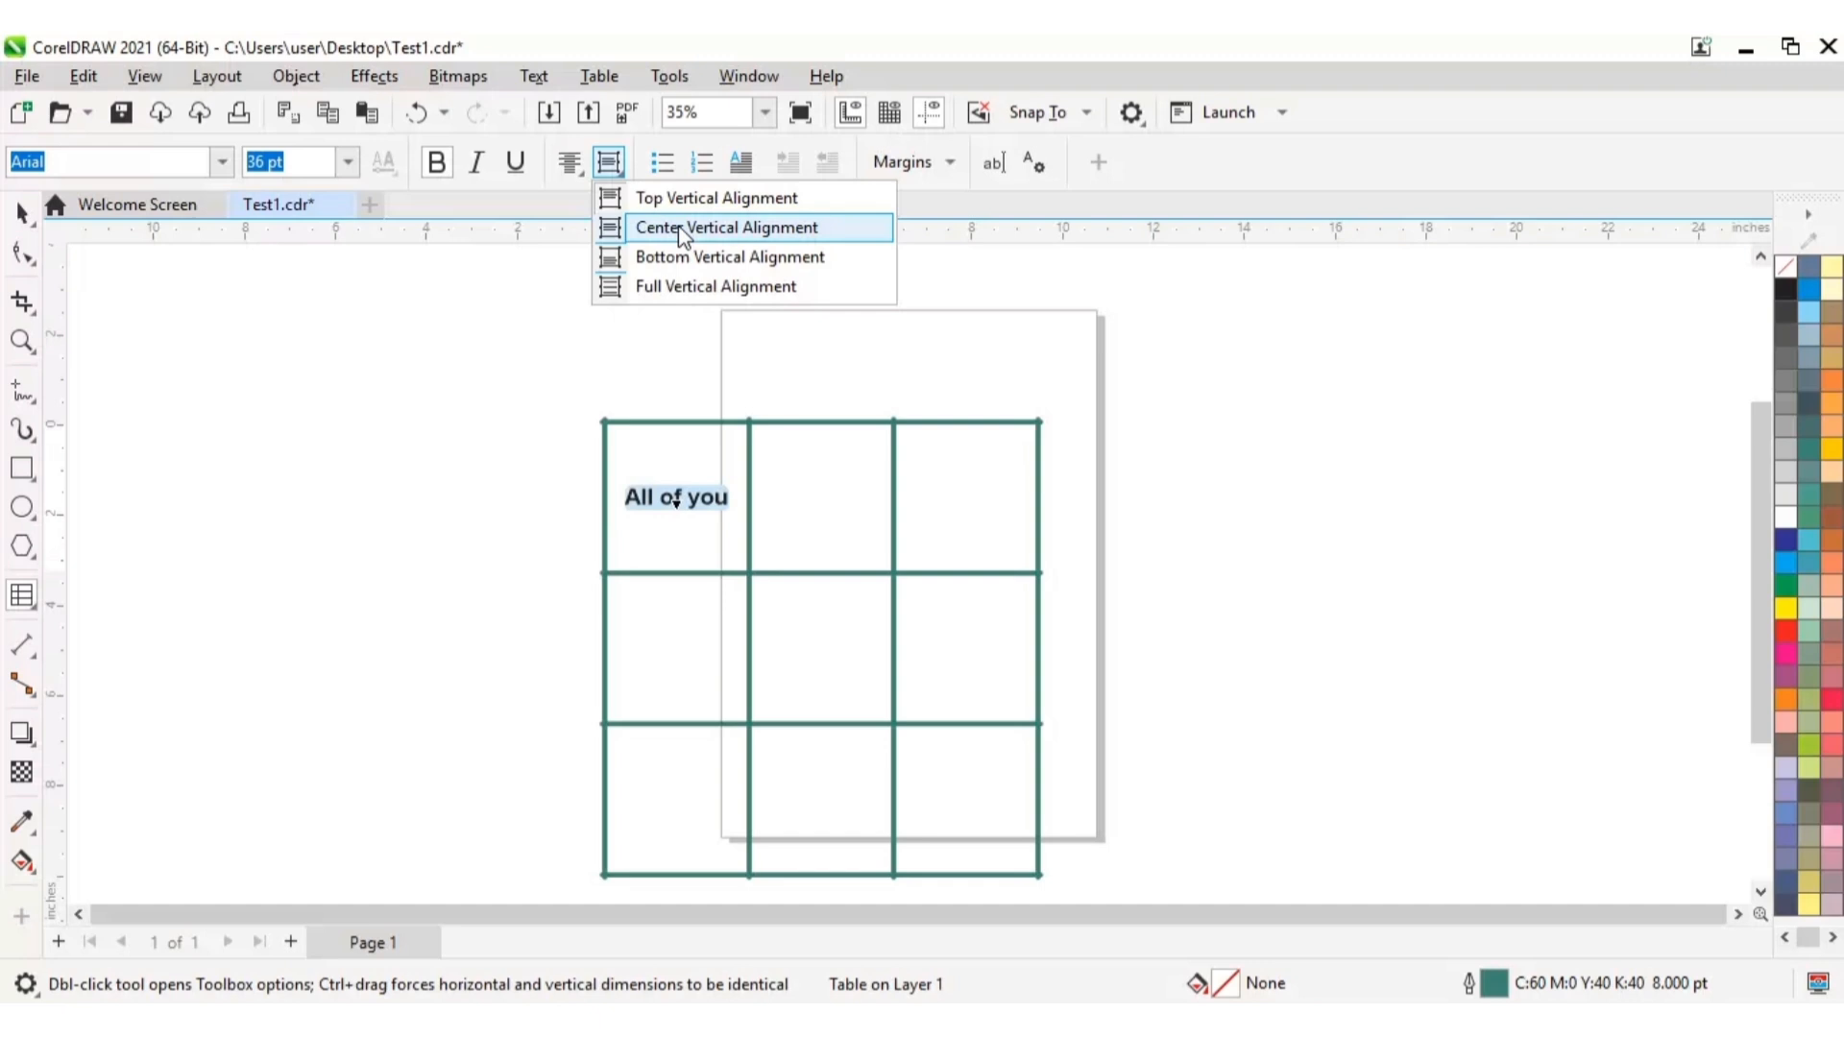
left_click(679, 231)
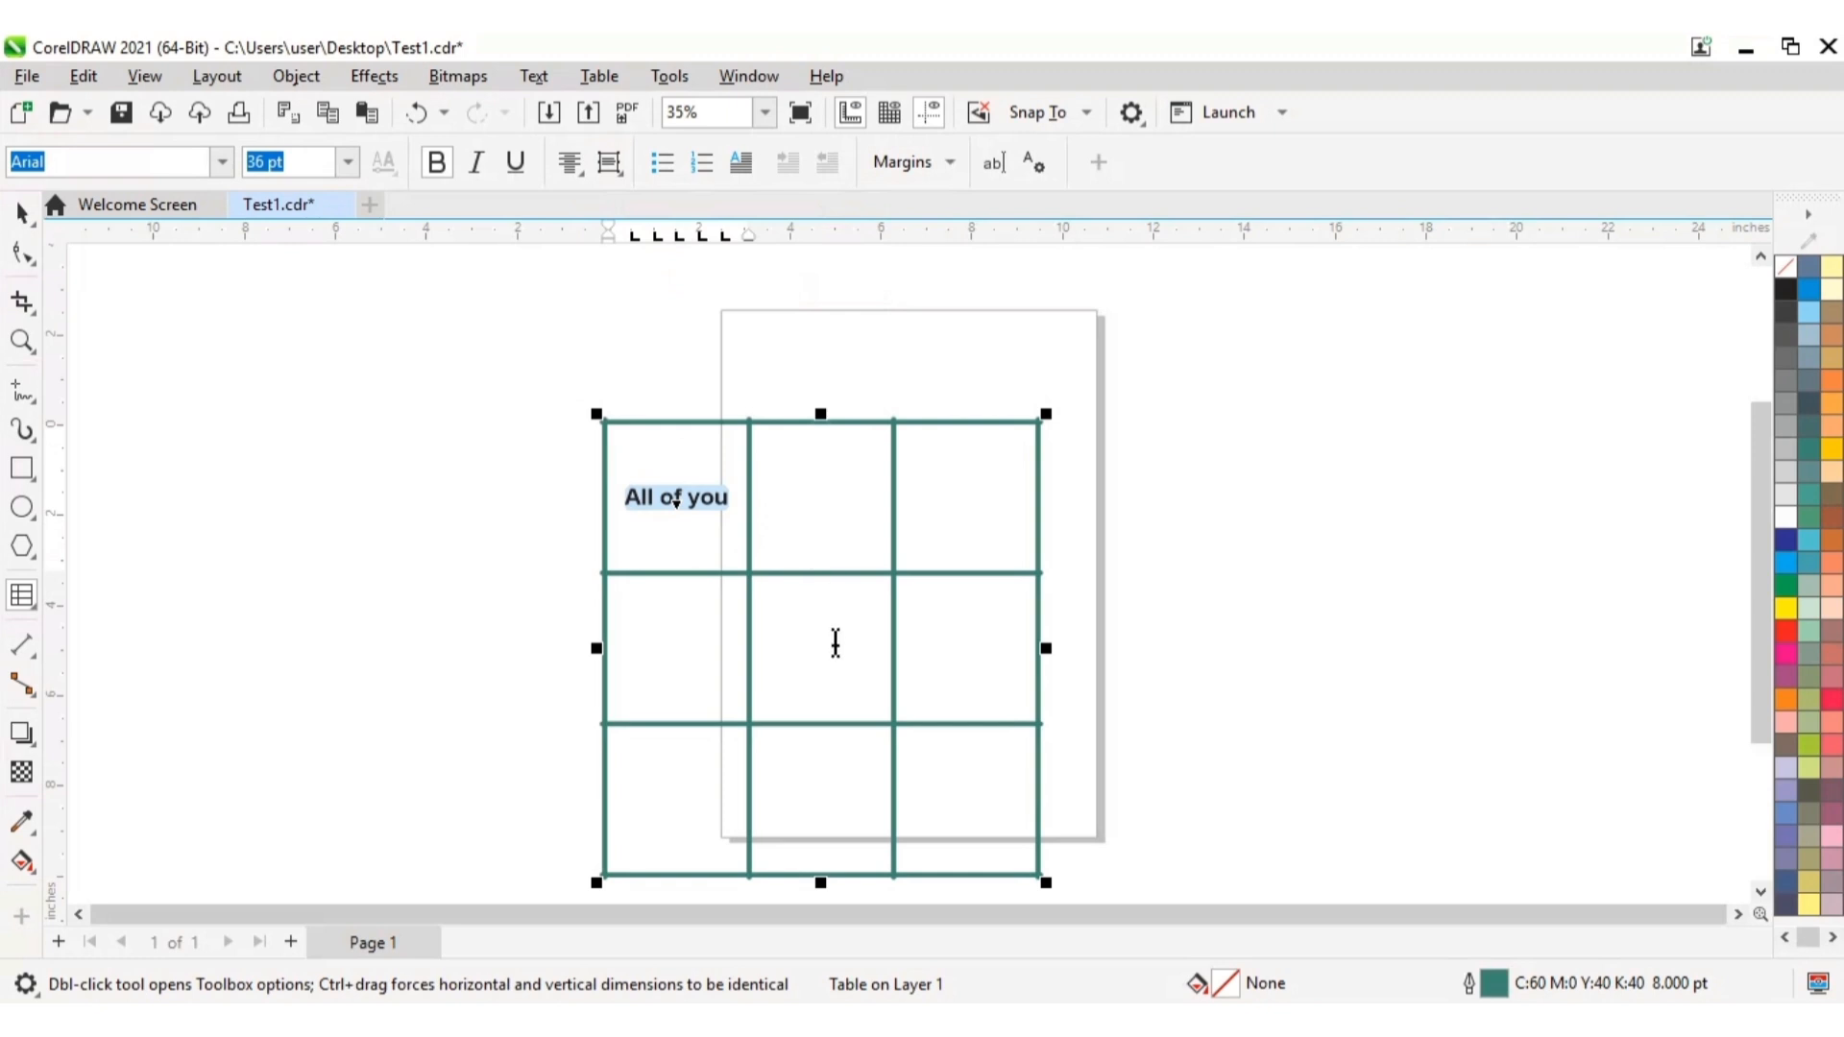
Step: Enter the text "Thank you" at 36 pt in the table's top-middle cell
left_click(789, 484)
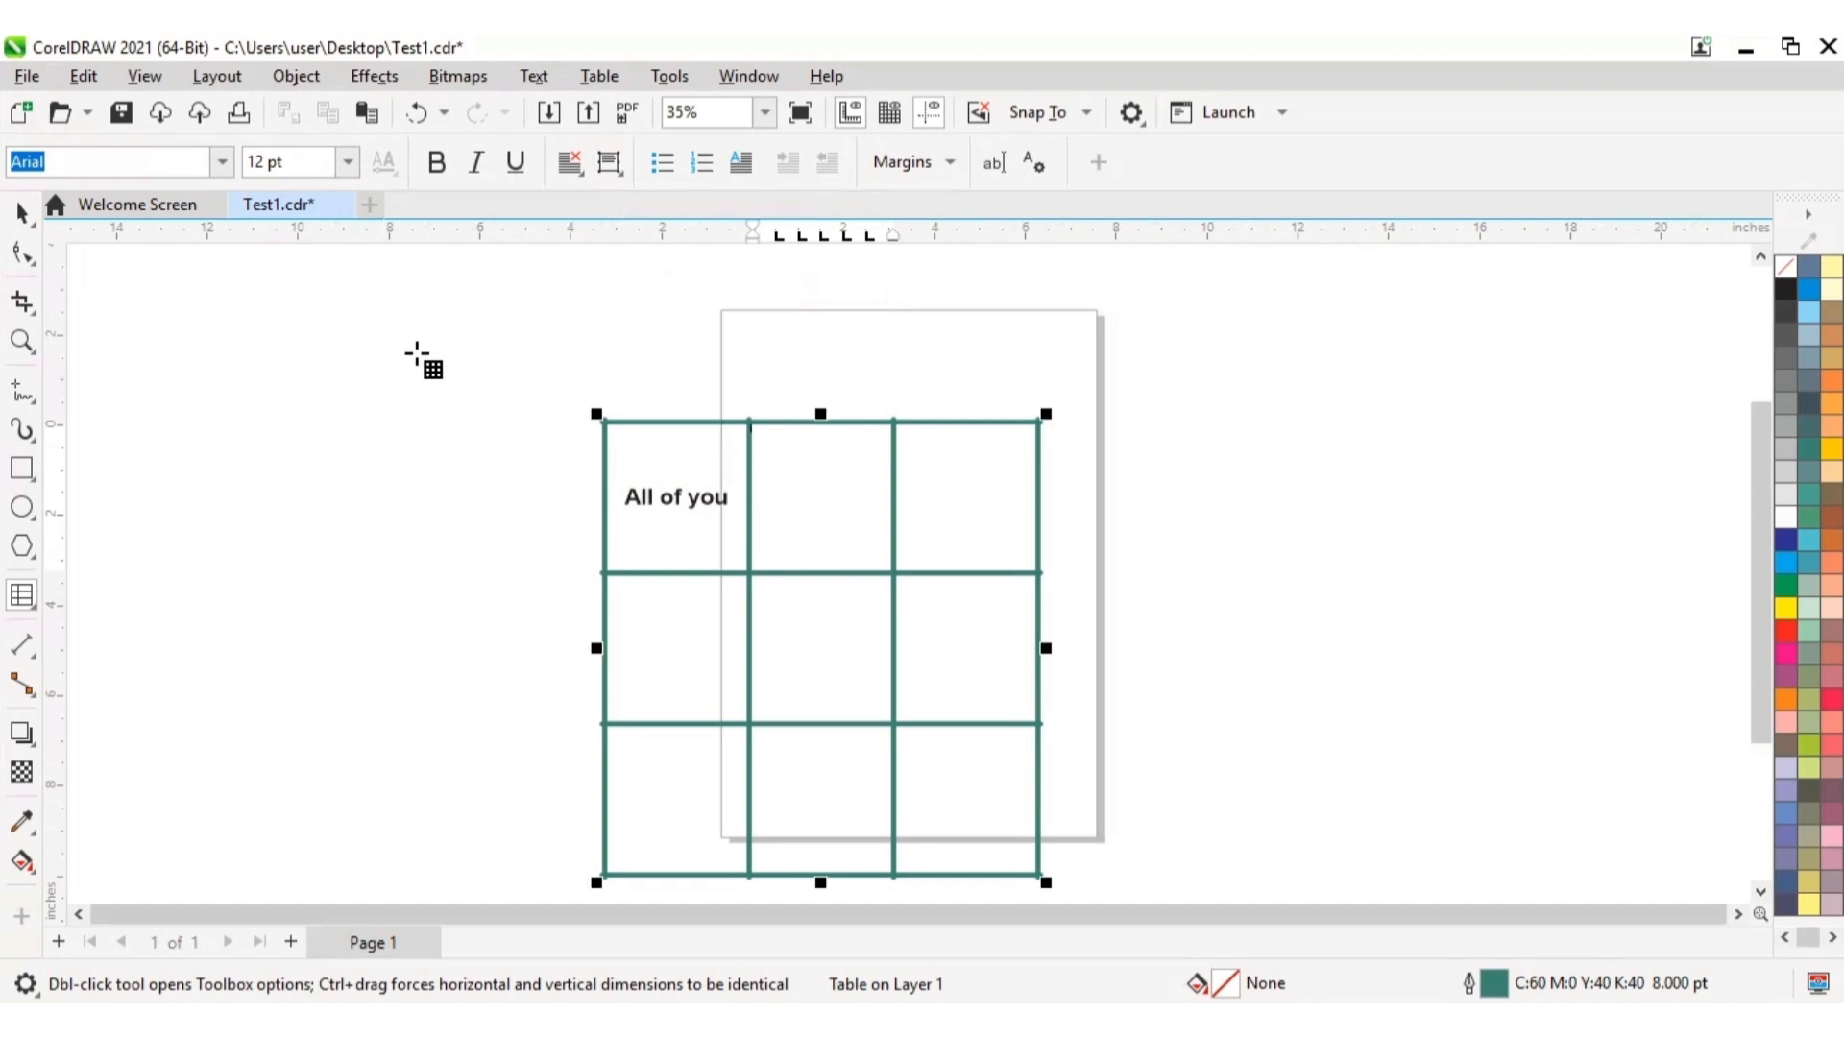
left_click(348, 161)
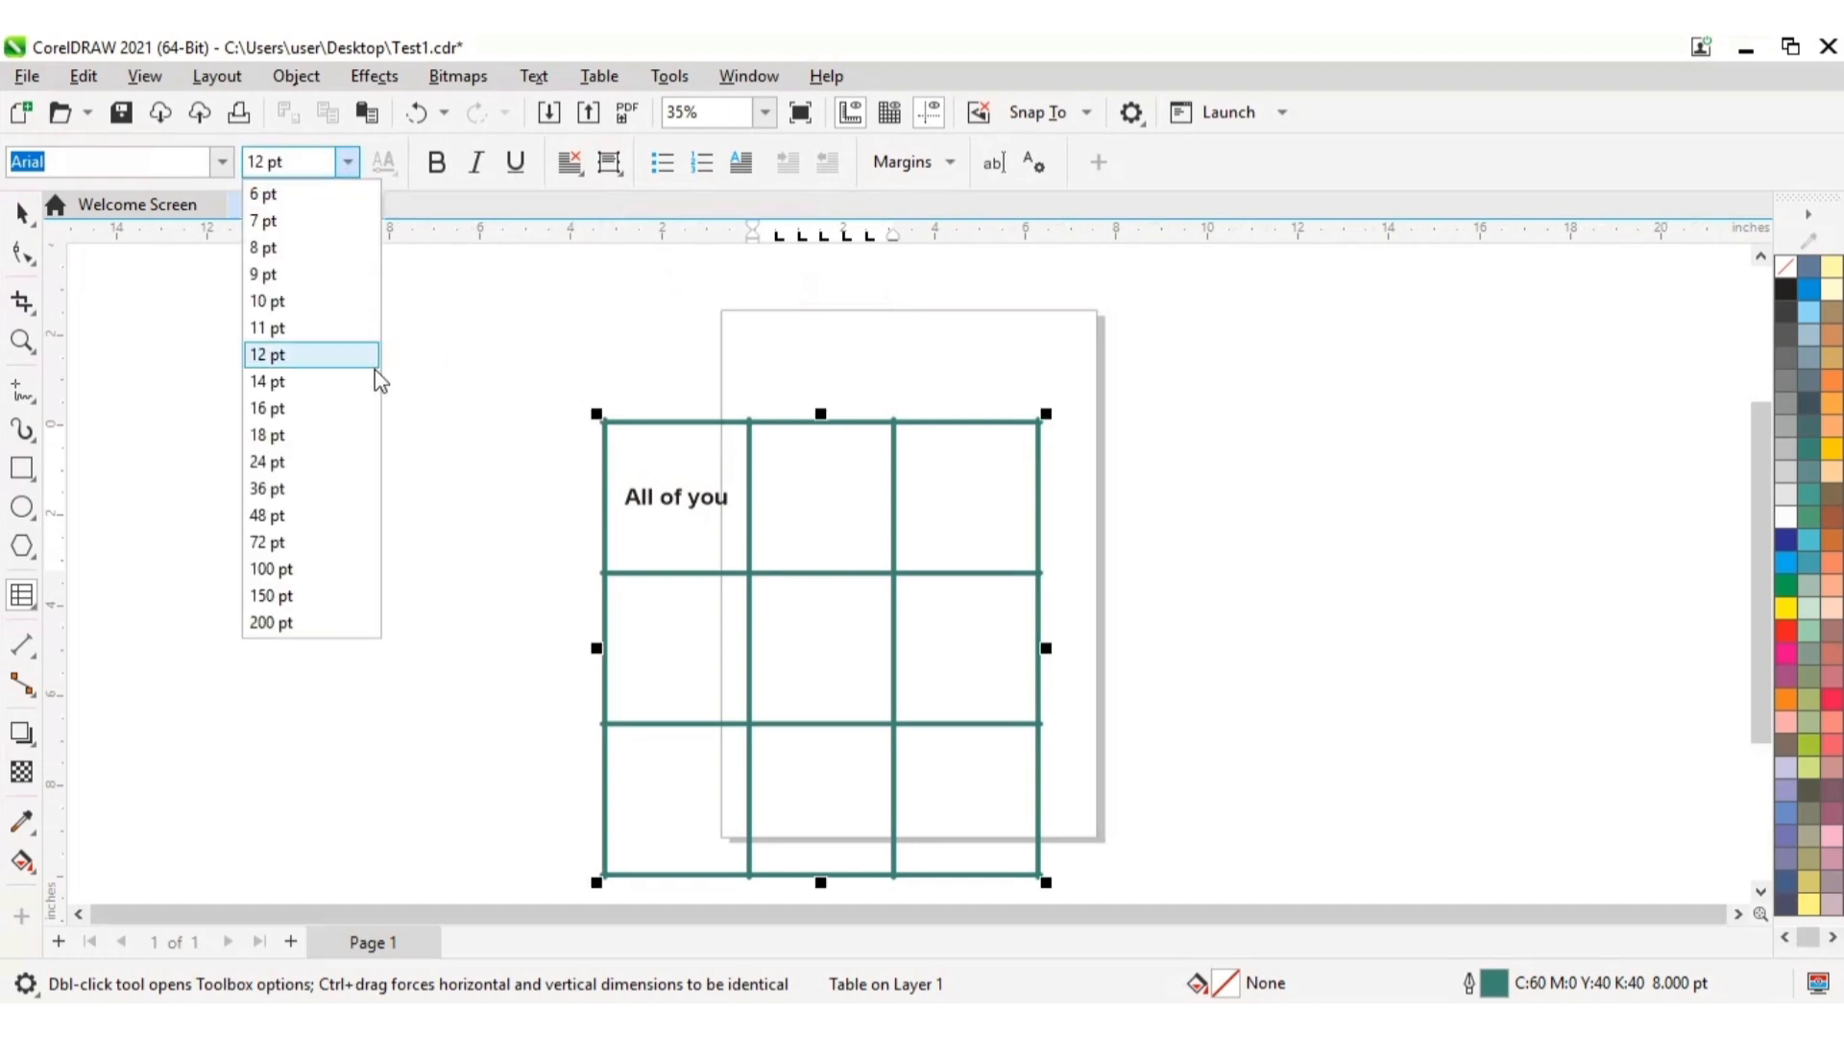
left_click(271, 489)
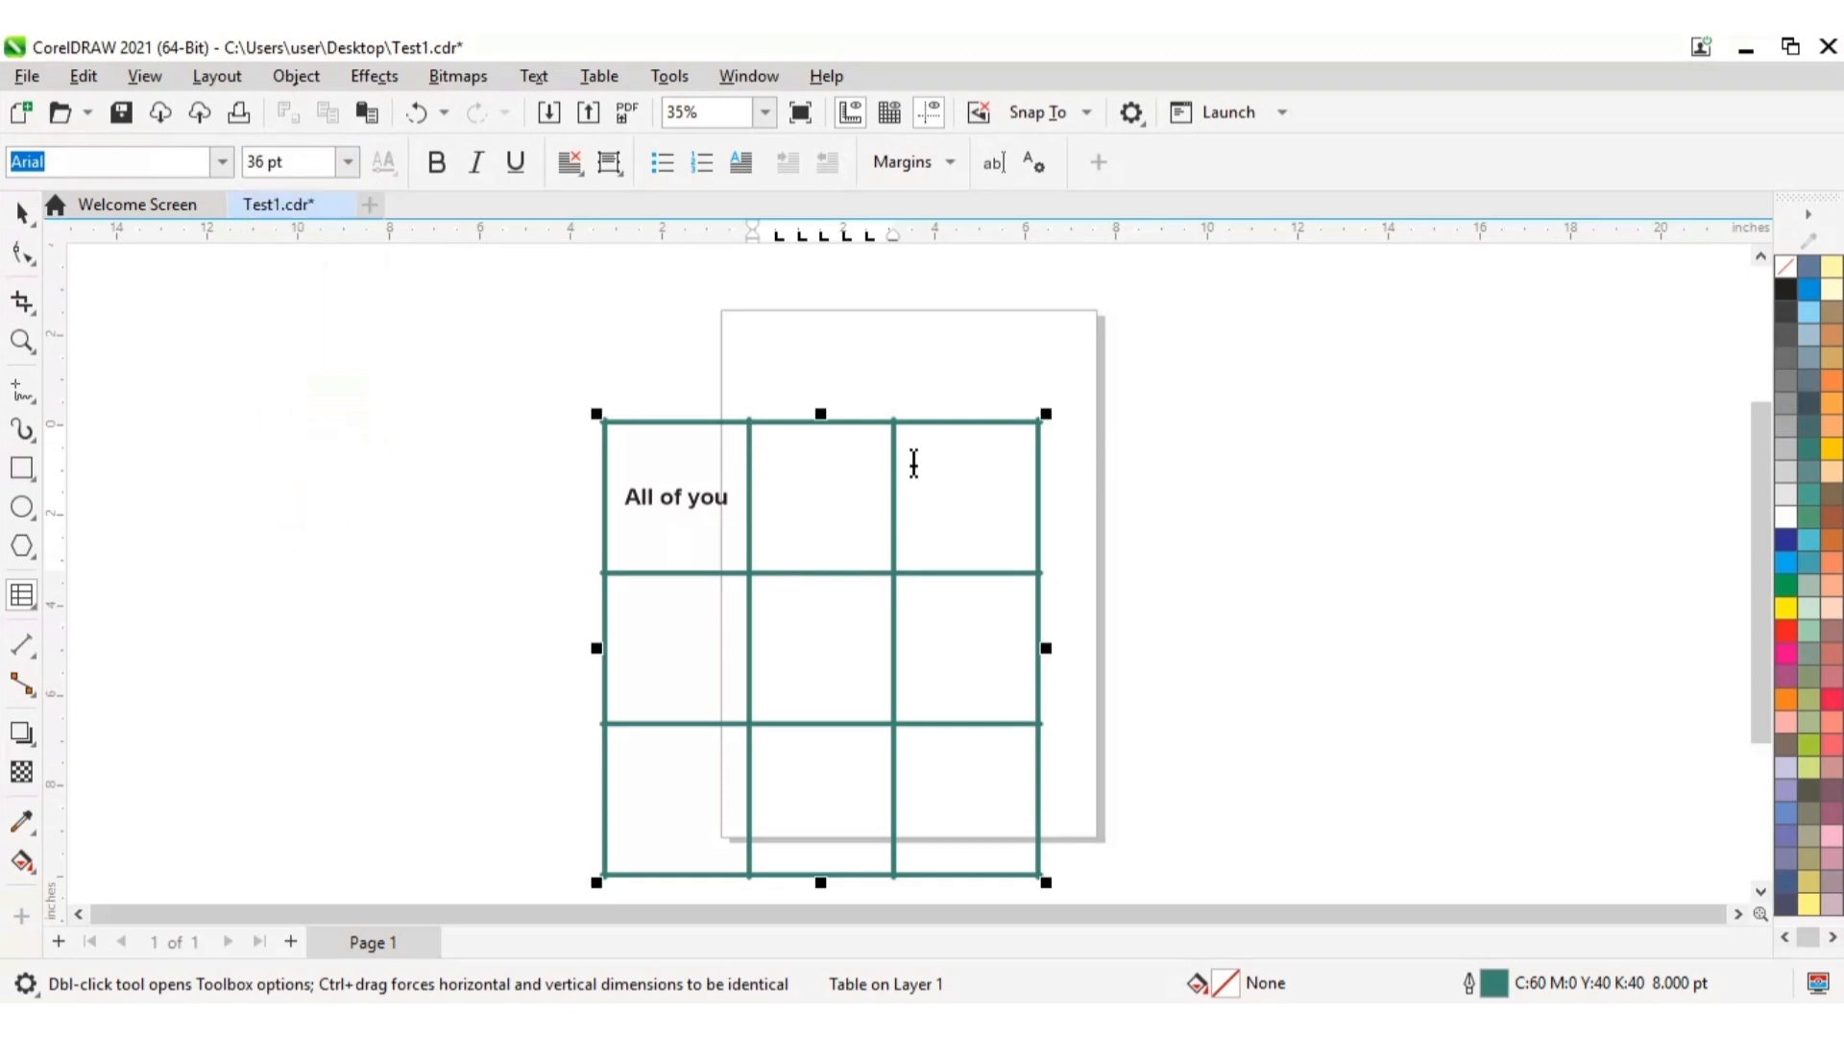
left_click(843, 468)
type("Thank you")
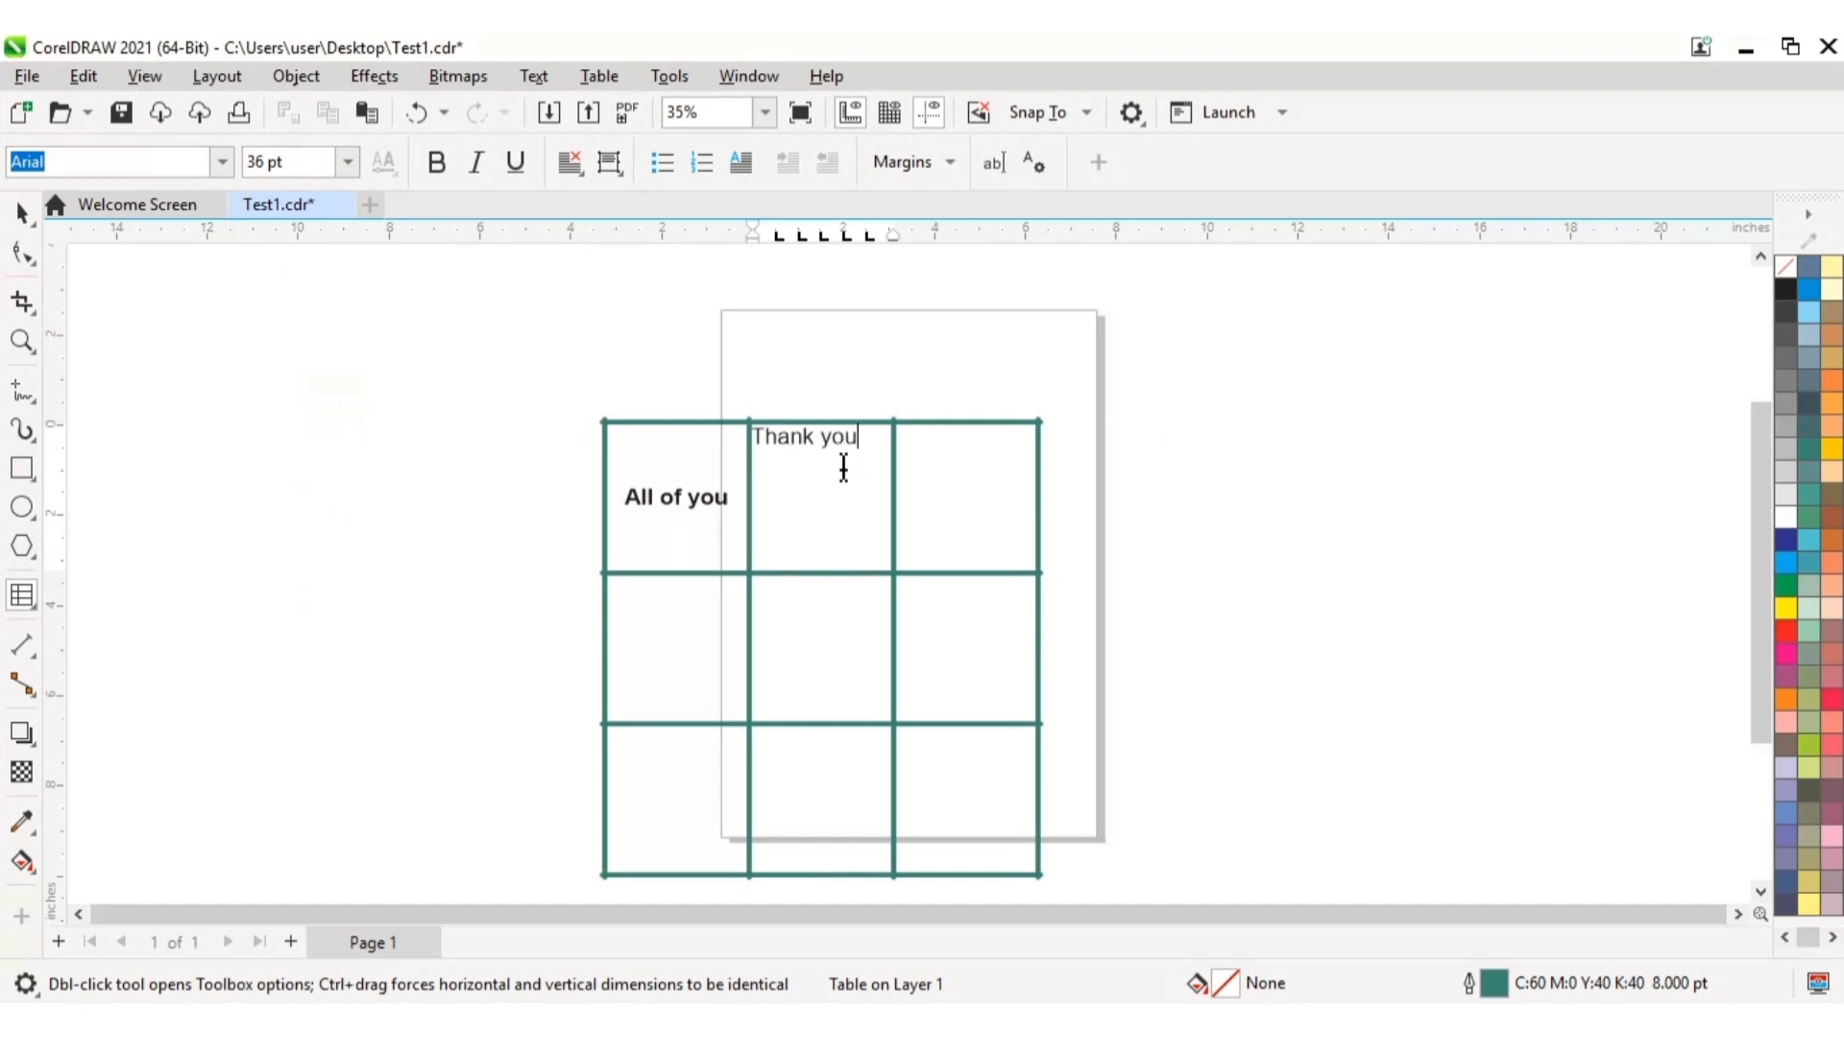
Step: Center the text "Thank you" both horizontally and vertically in the top-middle cell
left_click_drag(756, 439, 869, 441)
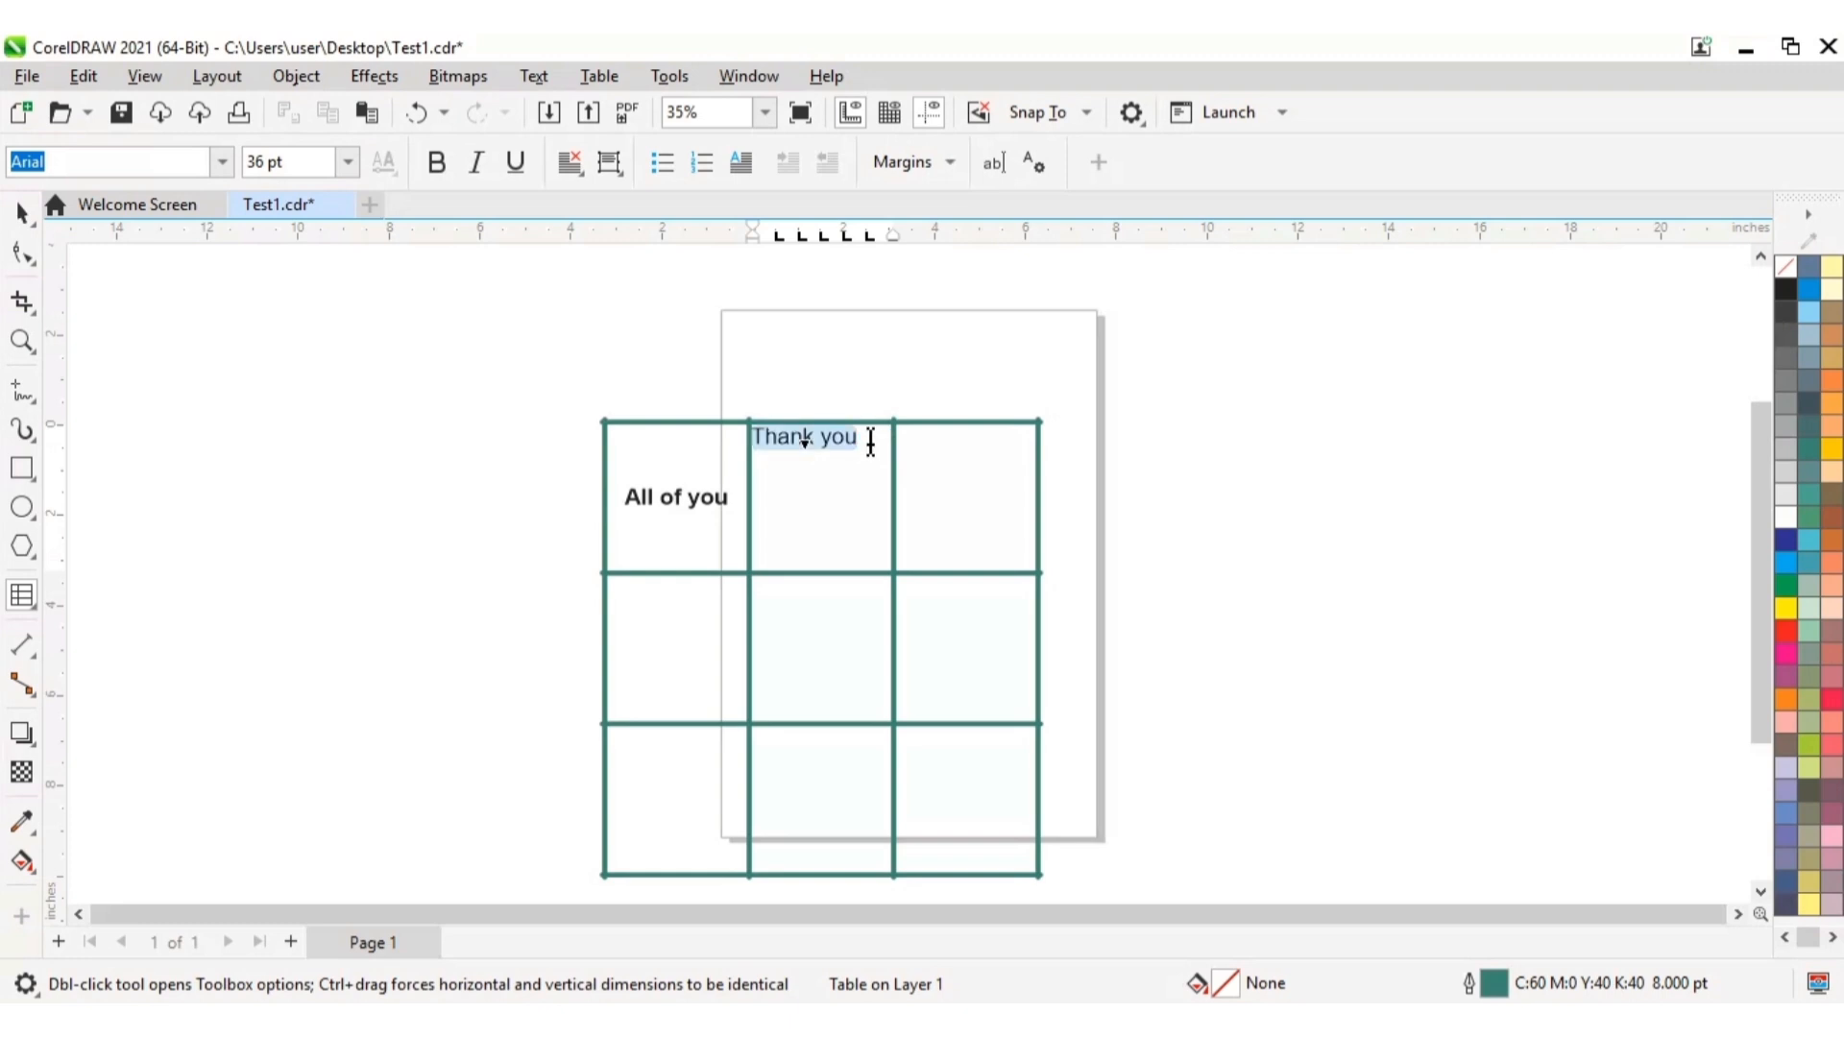
left_click(570, 163)
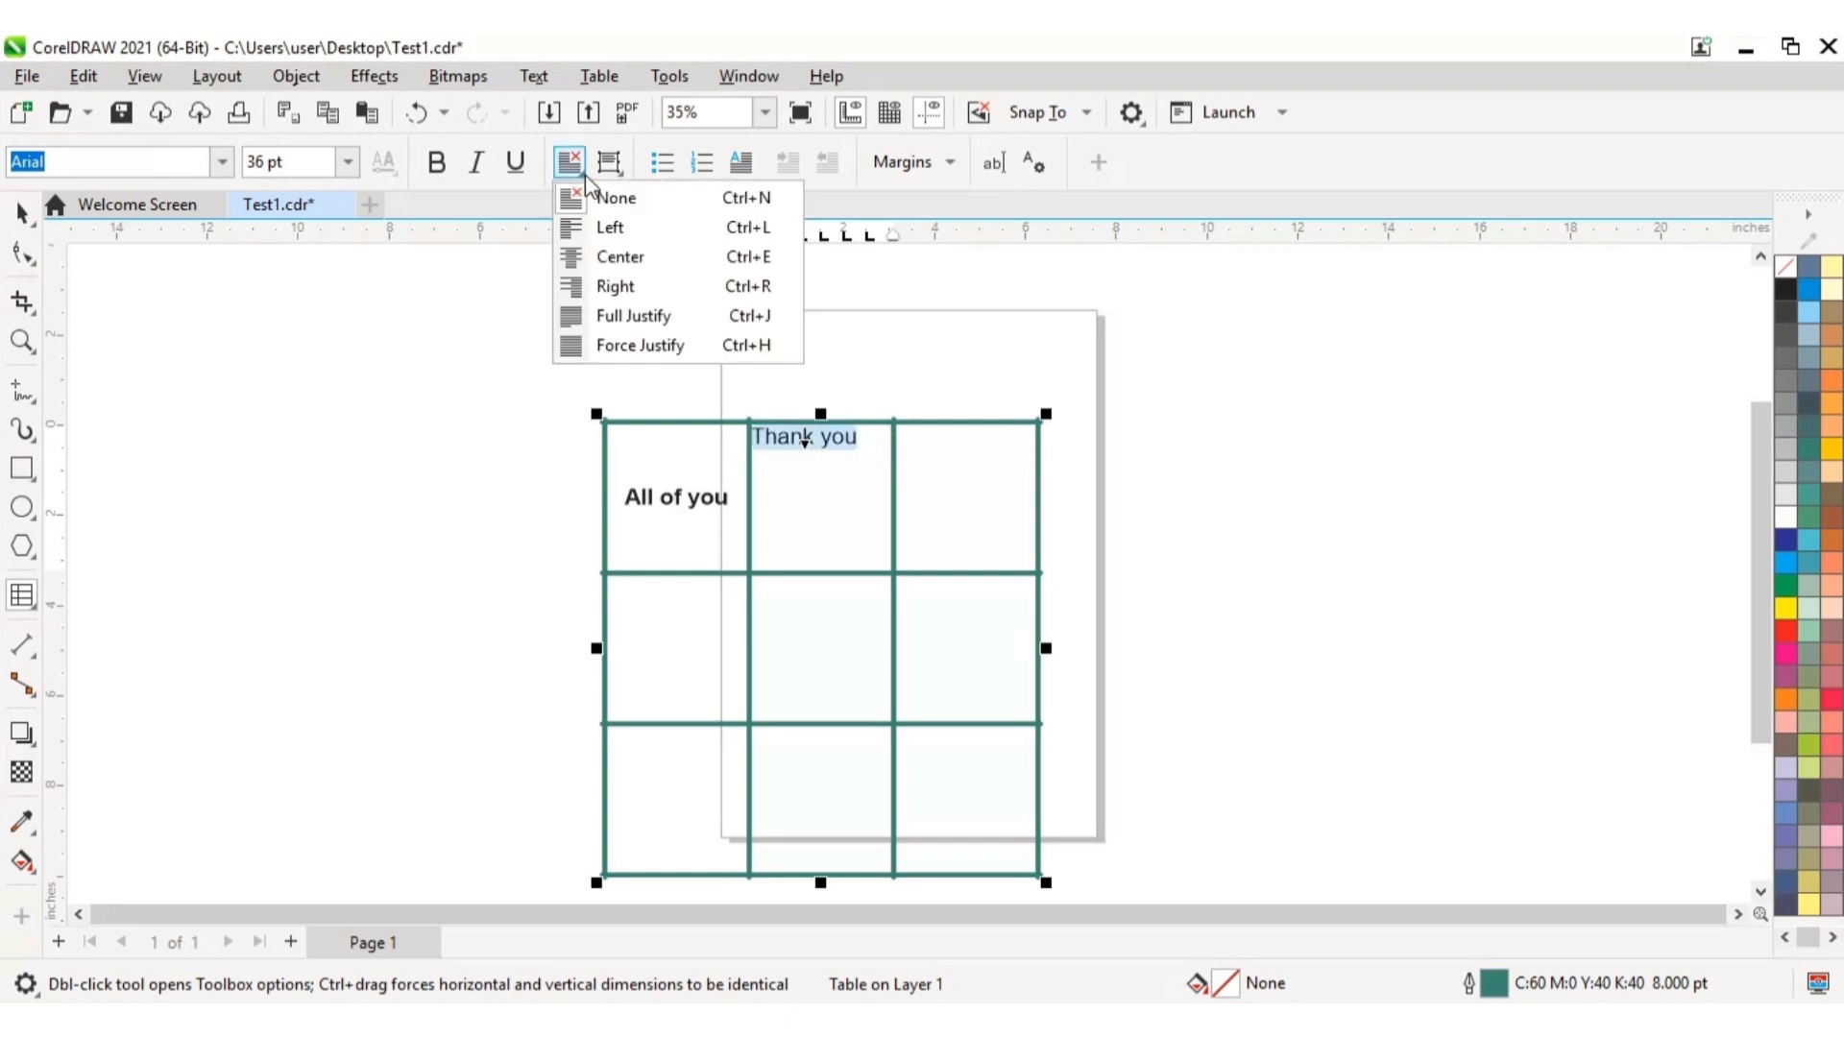
left_click(636, 268)
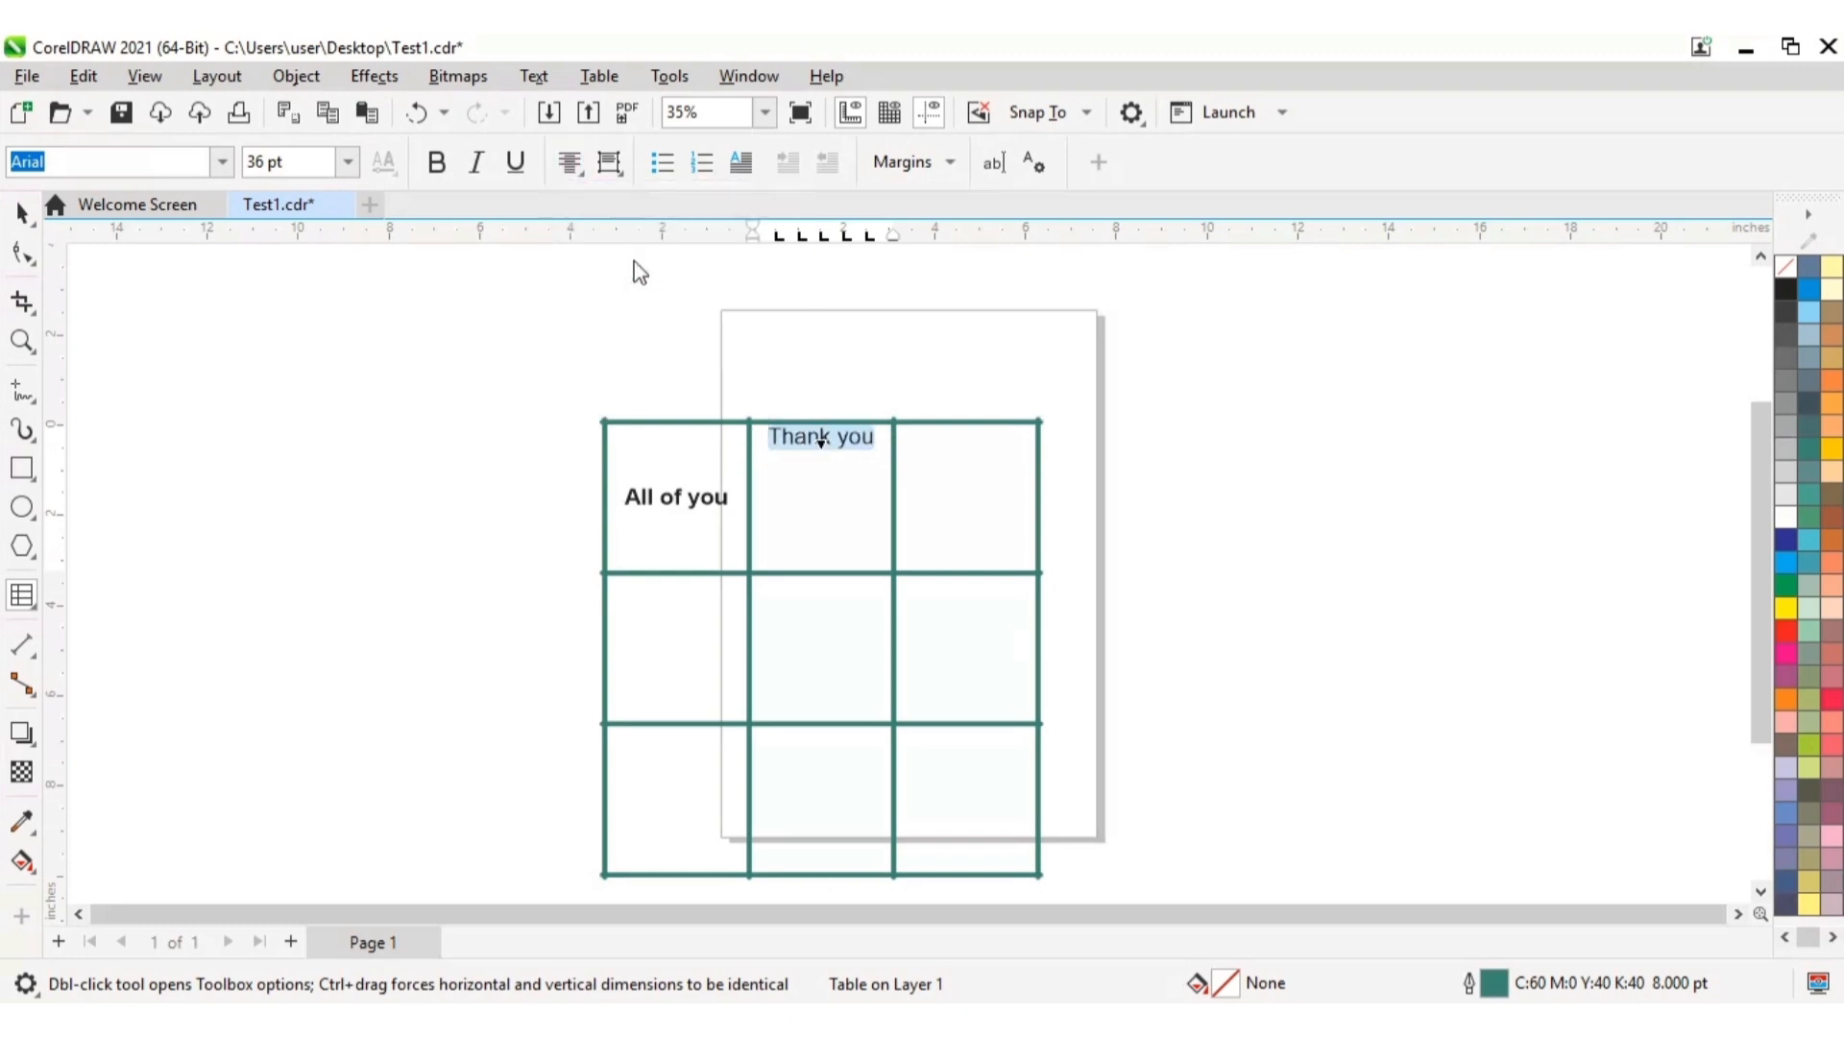
left_click(609, 162)
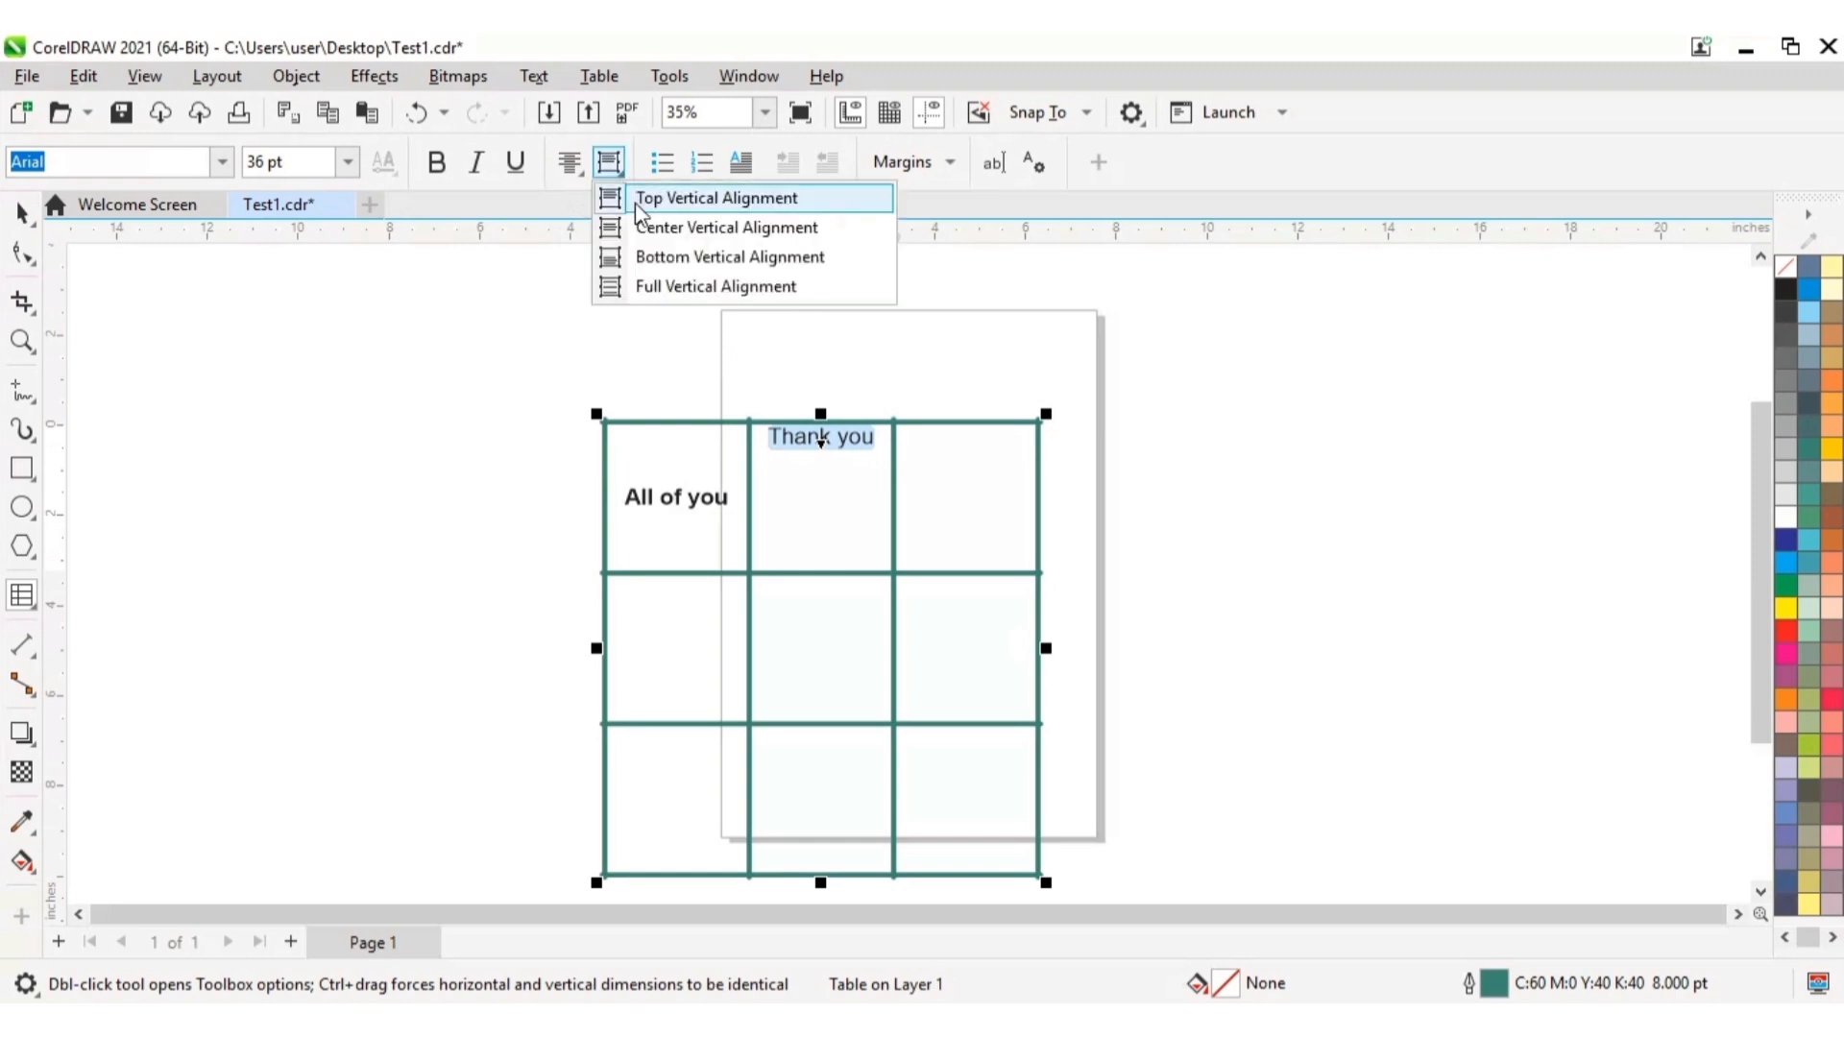
left_click(682, 231)
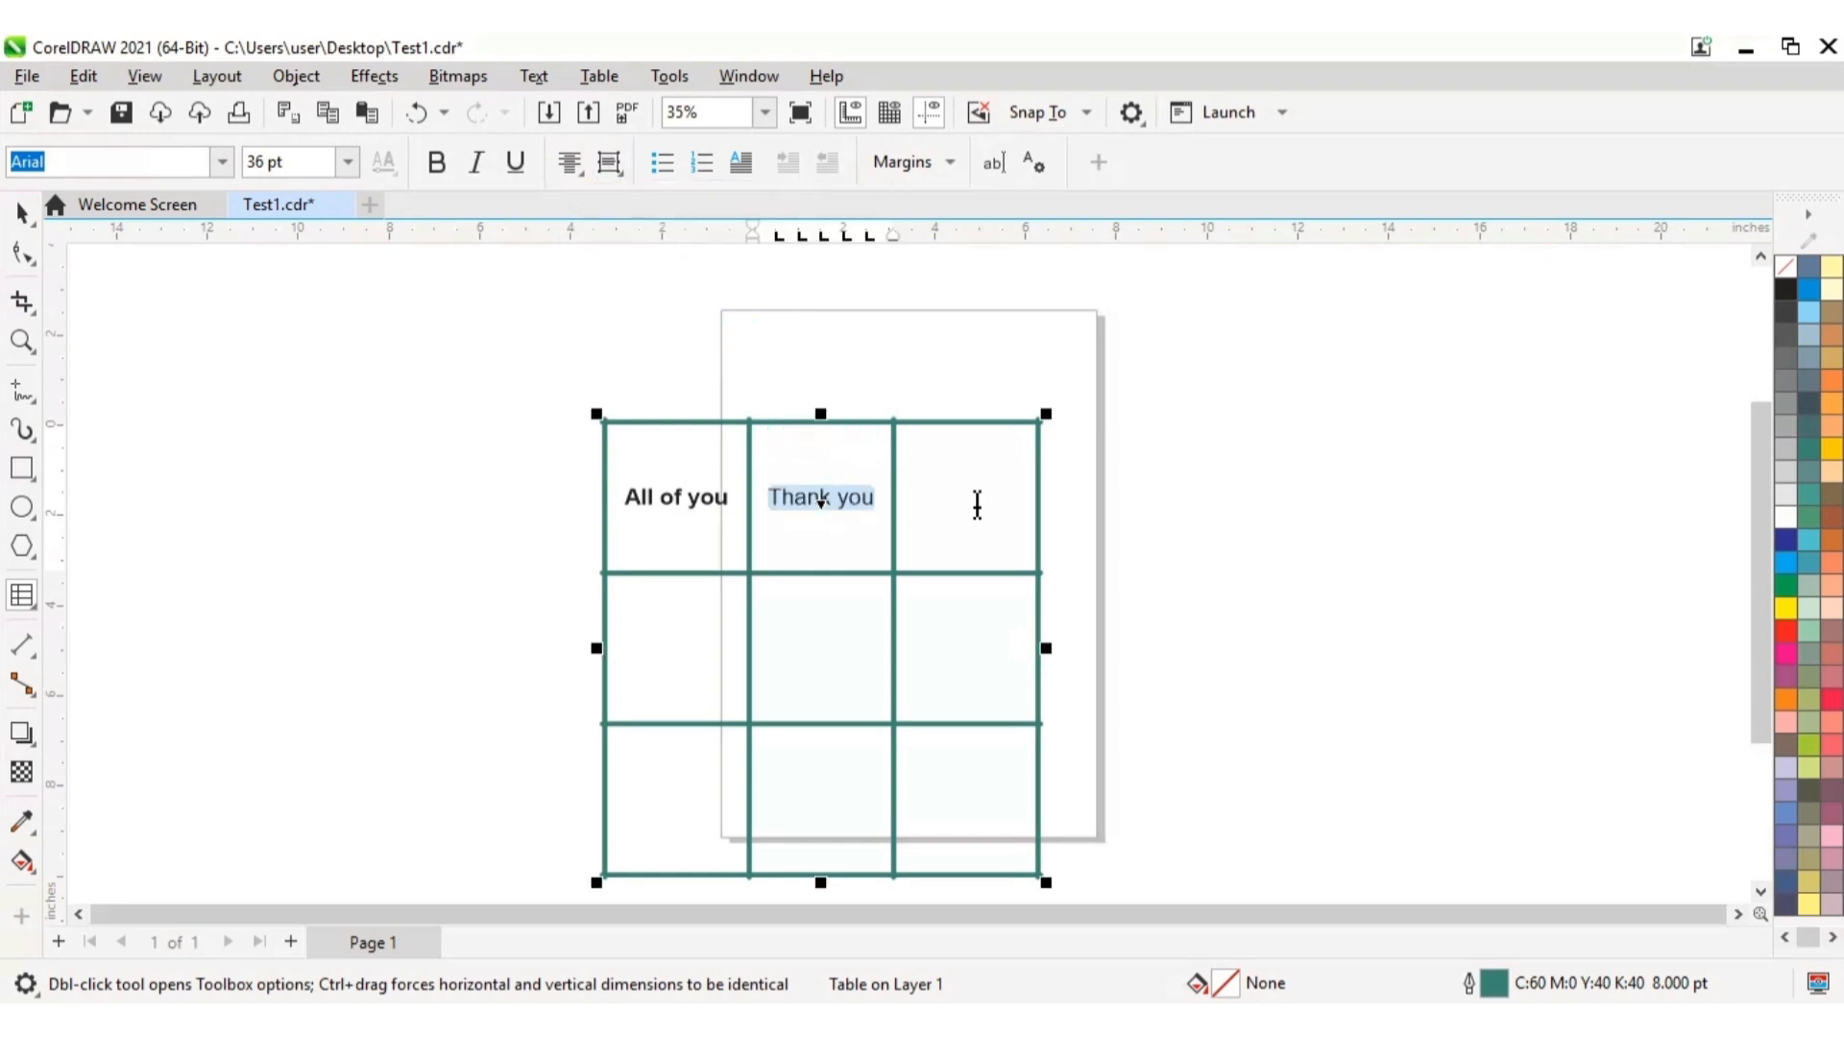
Step: Make the text "Thank you" bold and reapply its horizontal and vertical centering in the top-middle cell
left_click(977, 504)
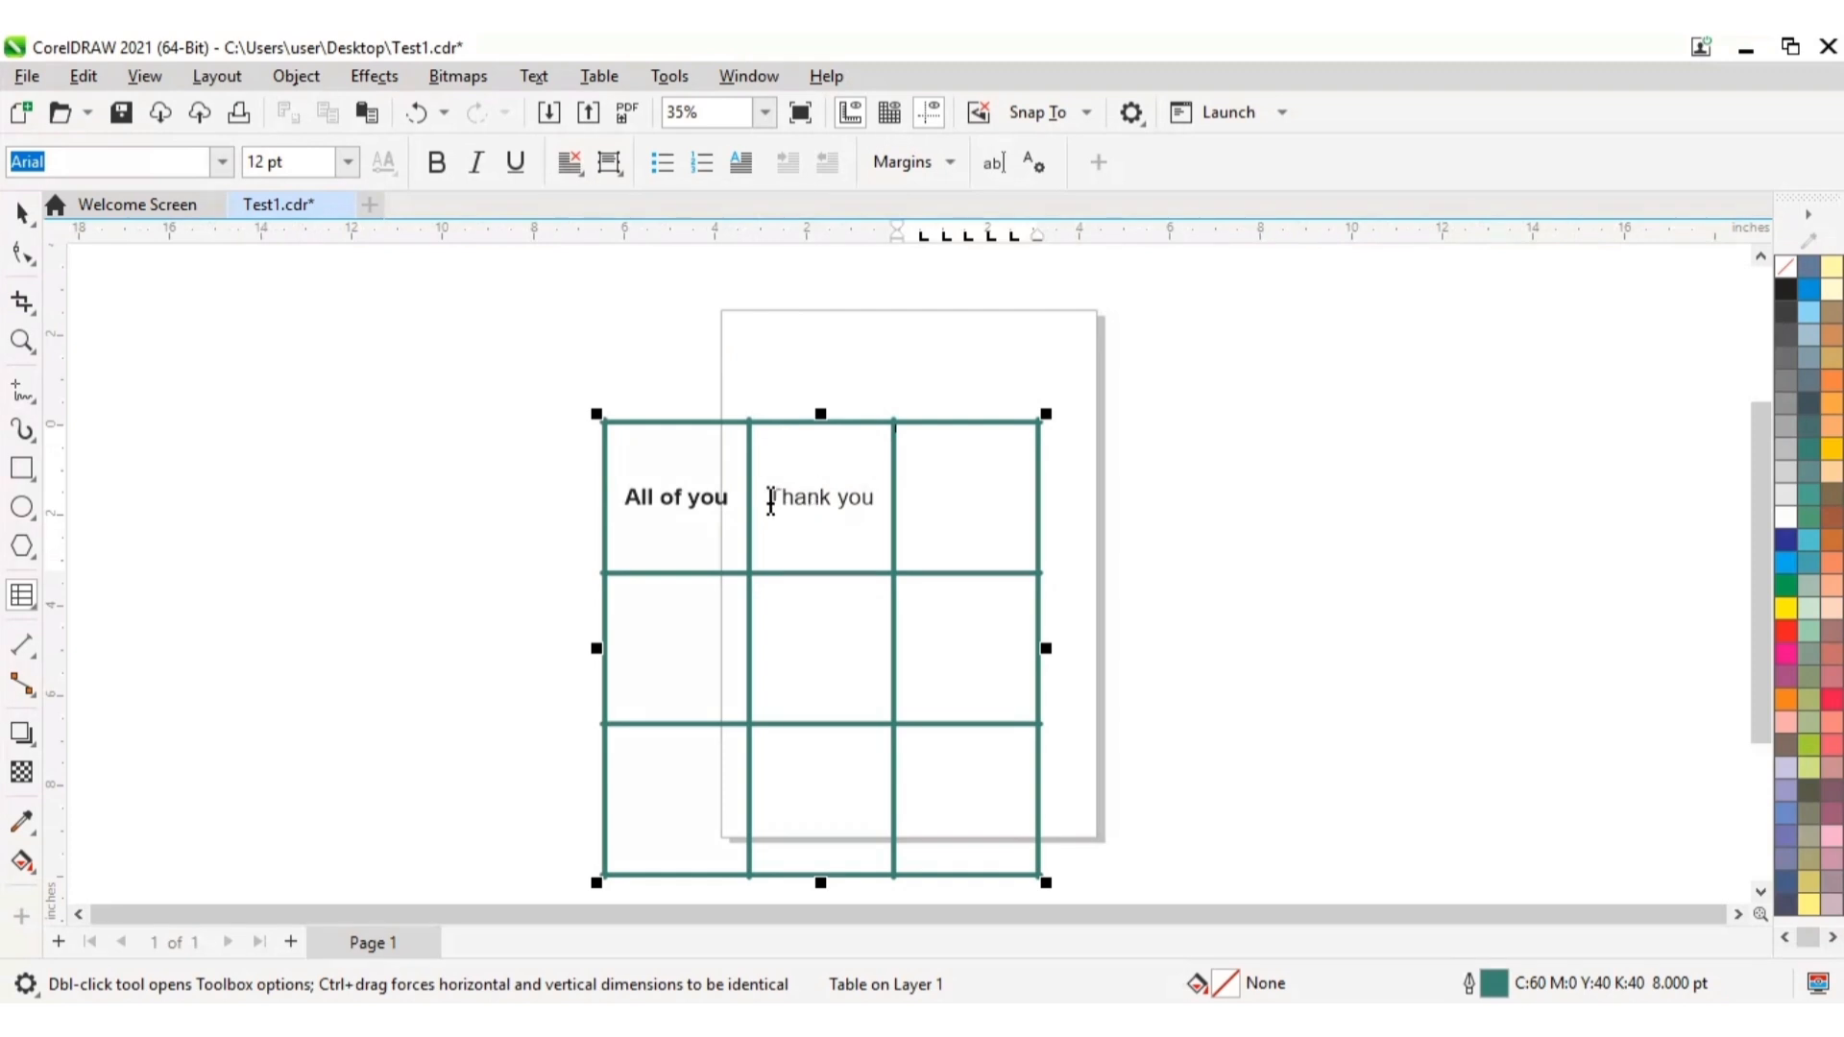
left_click_drag(770, 501, 882, 507)
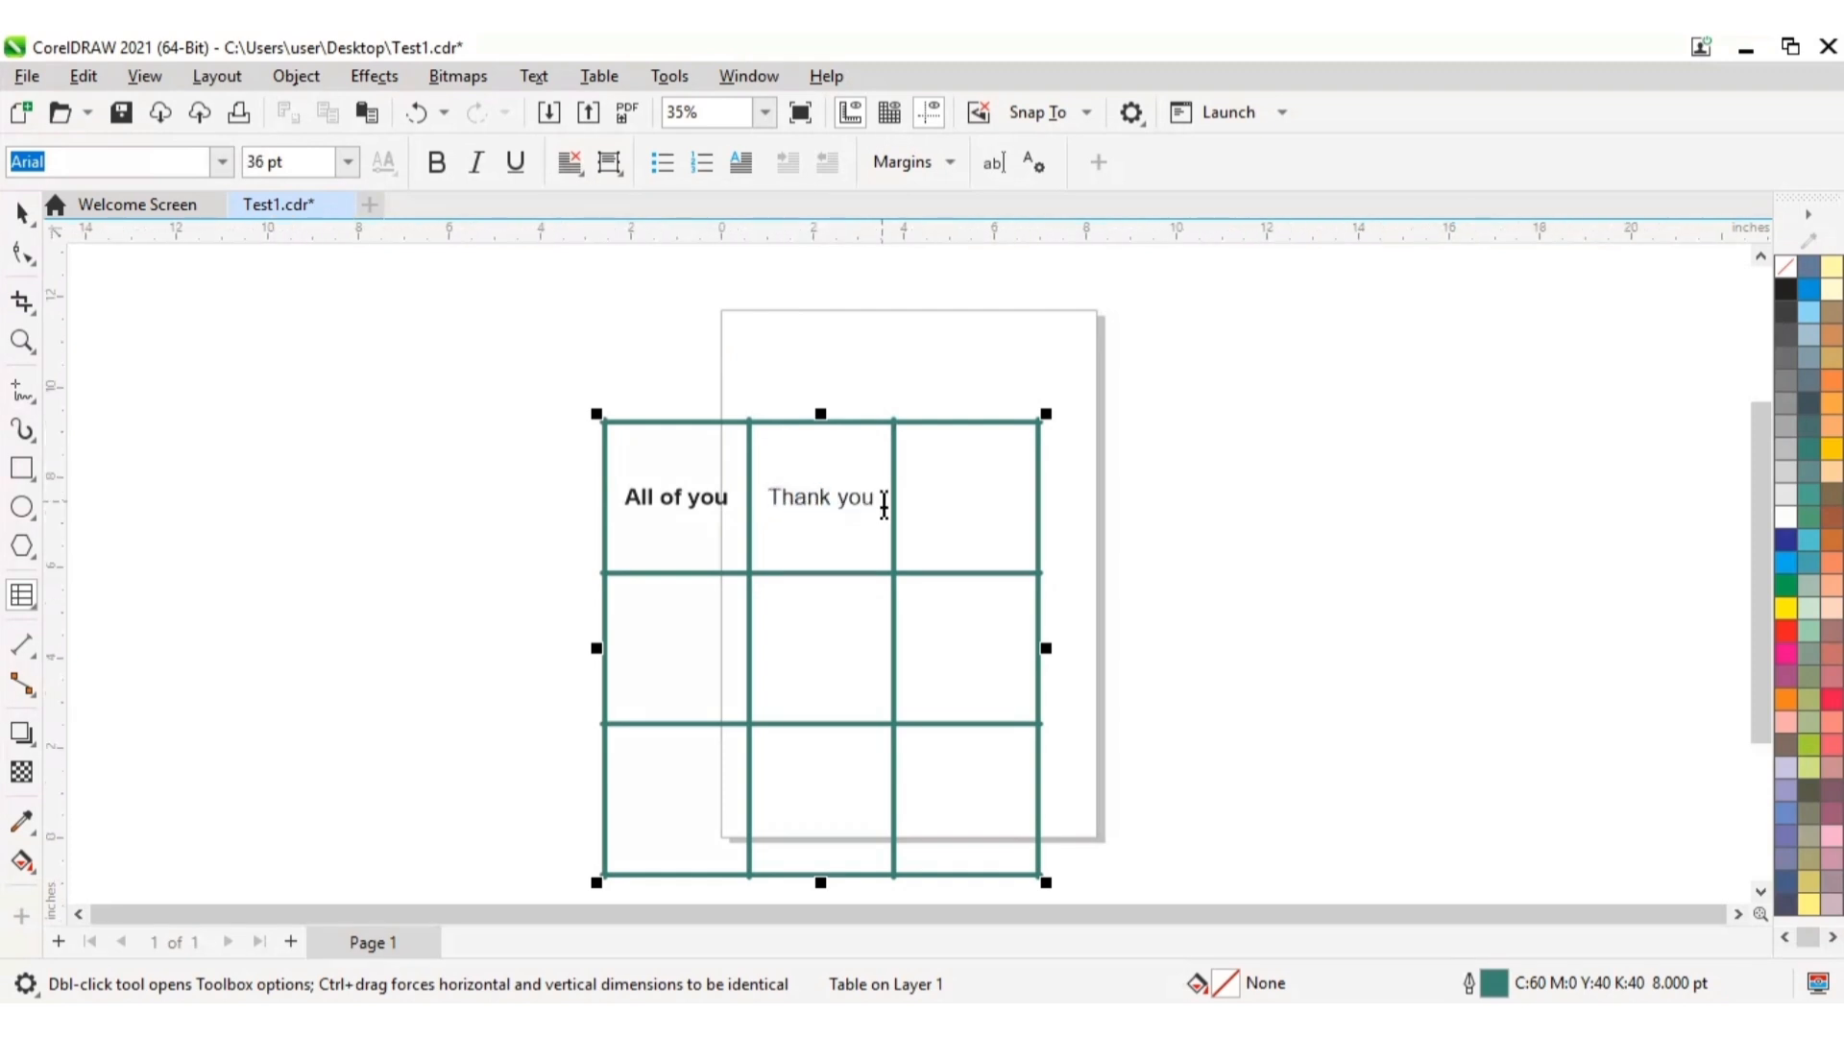
triple_click(876, 506)
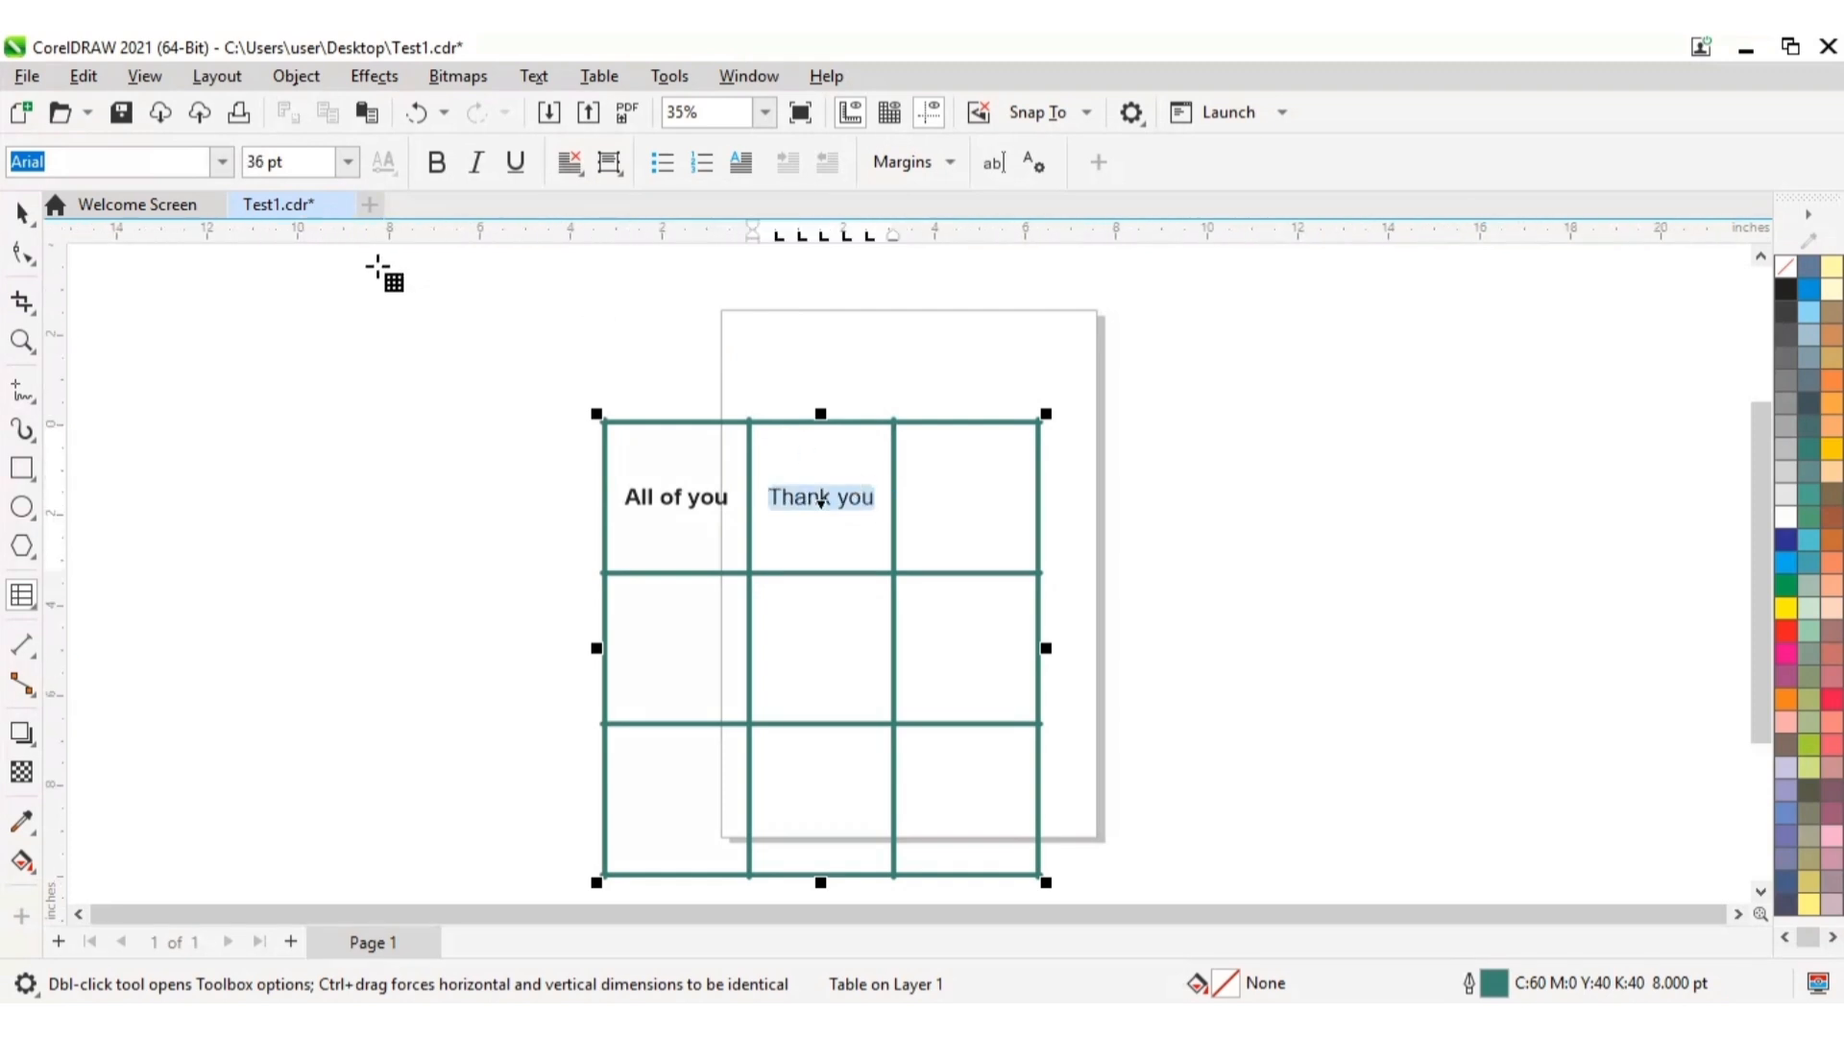
left_click(434, 165)
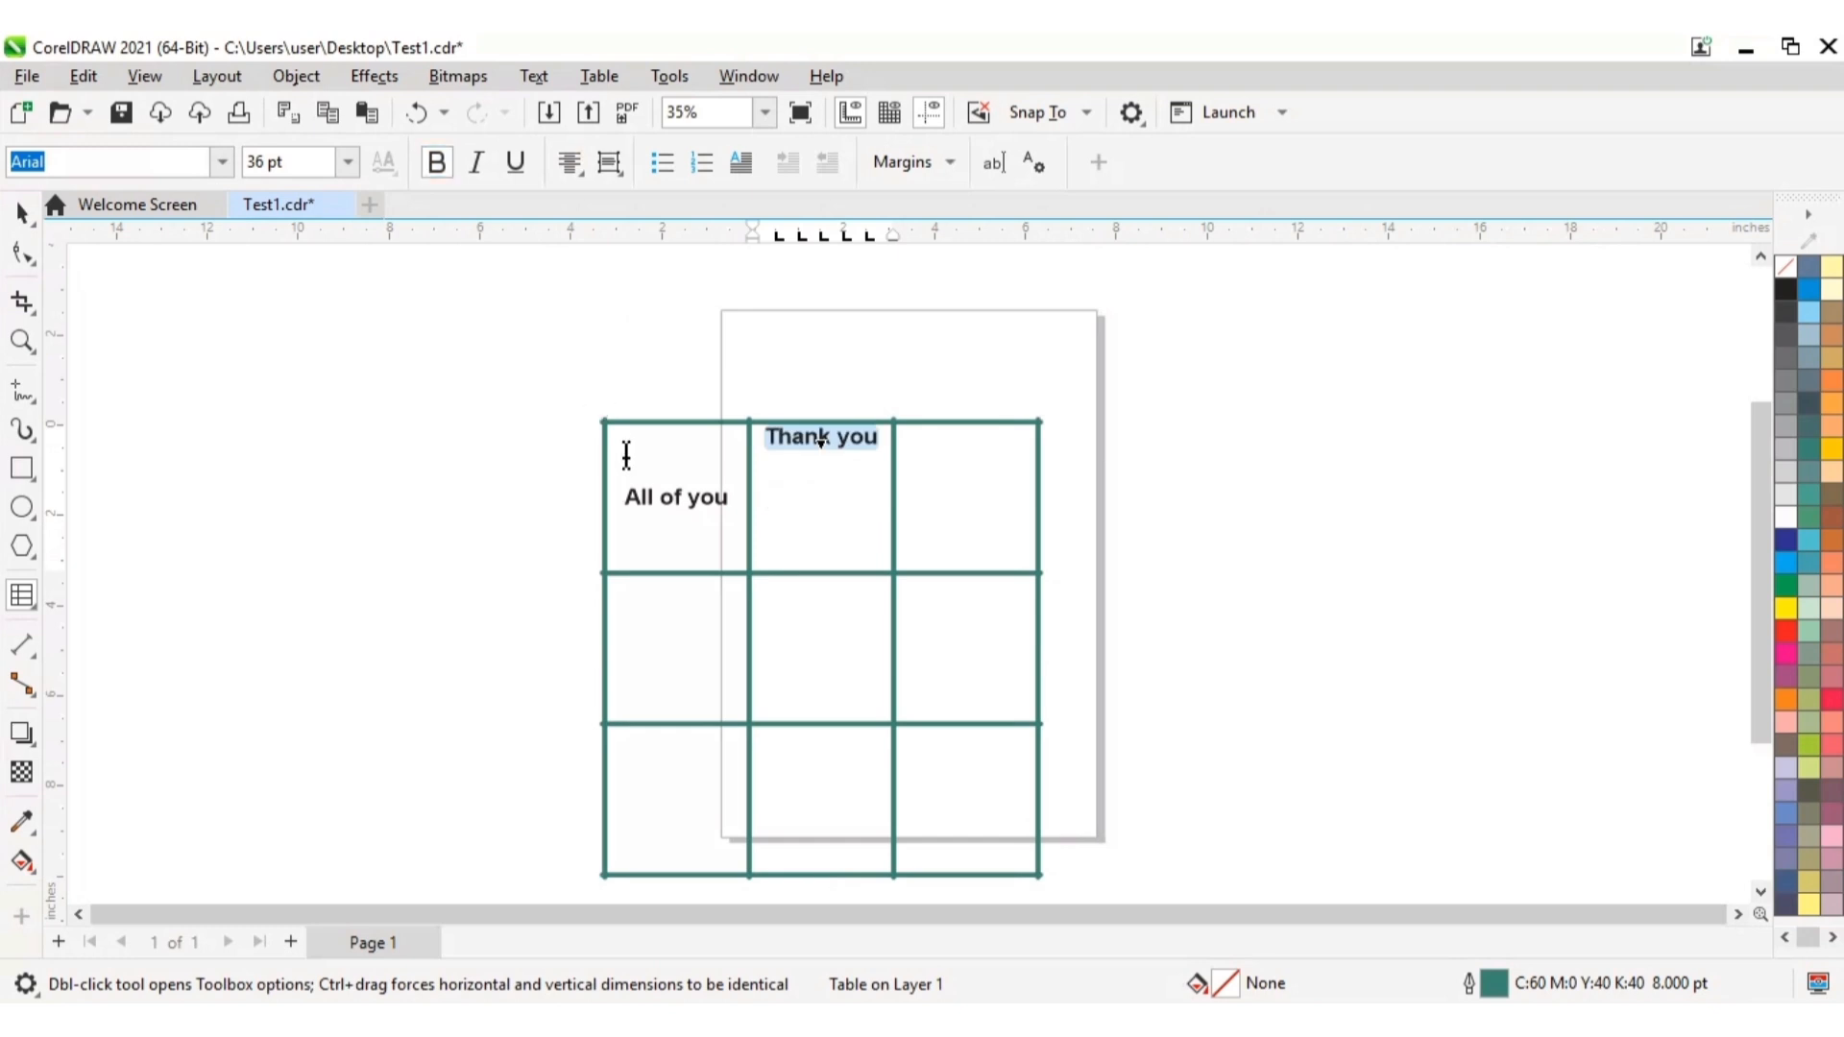
left_click(581, 178)
left_click(607, 263)
left_click(620, 178)
left_click(653, 226)
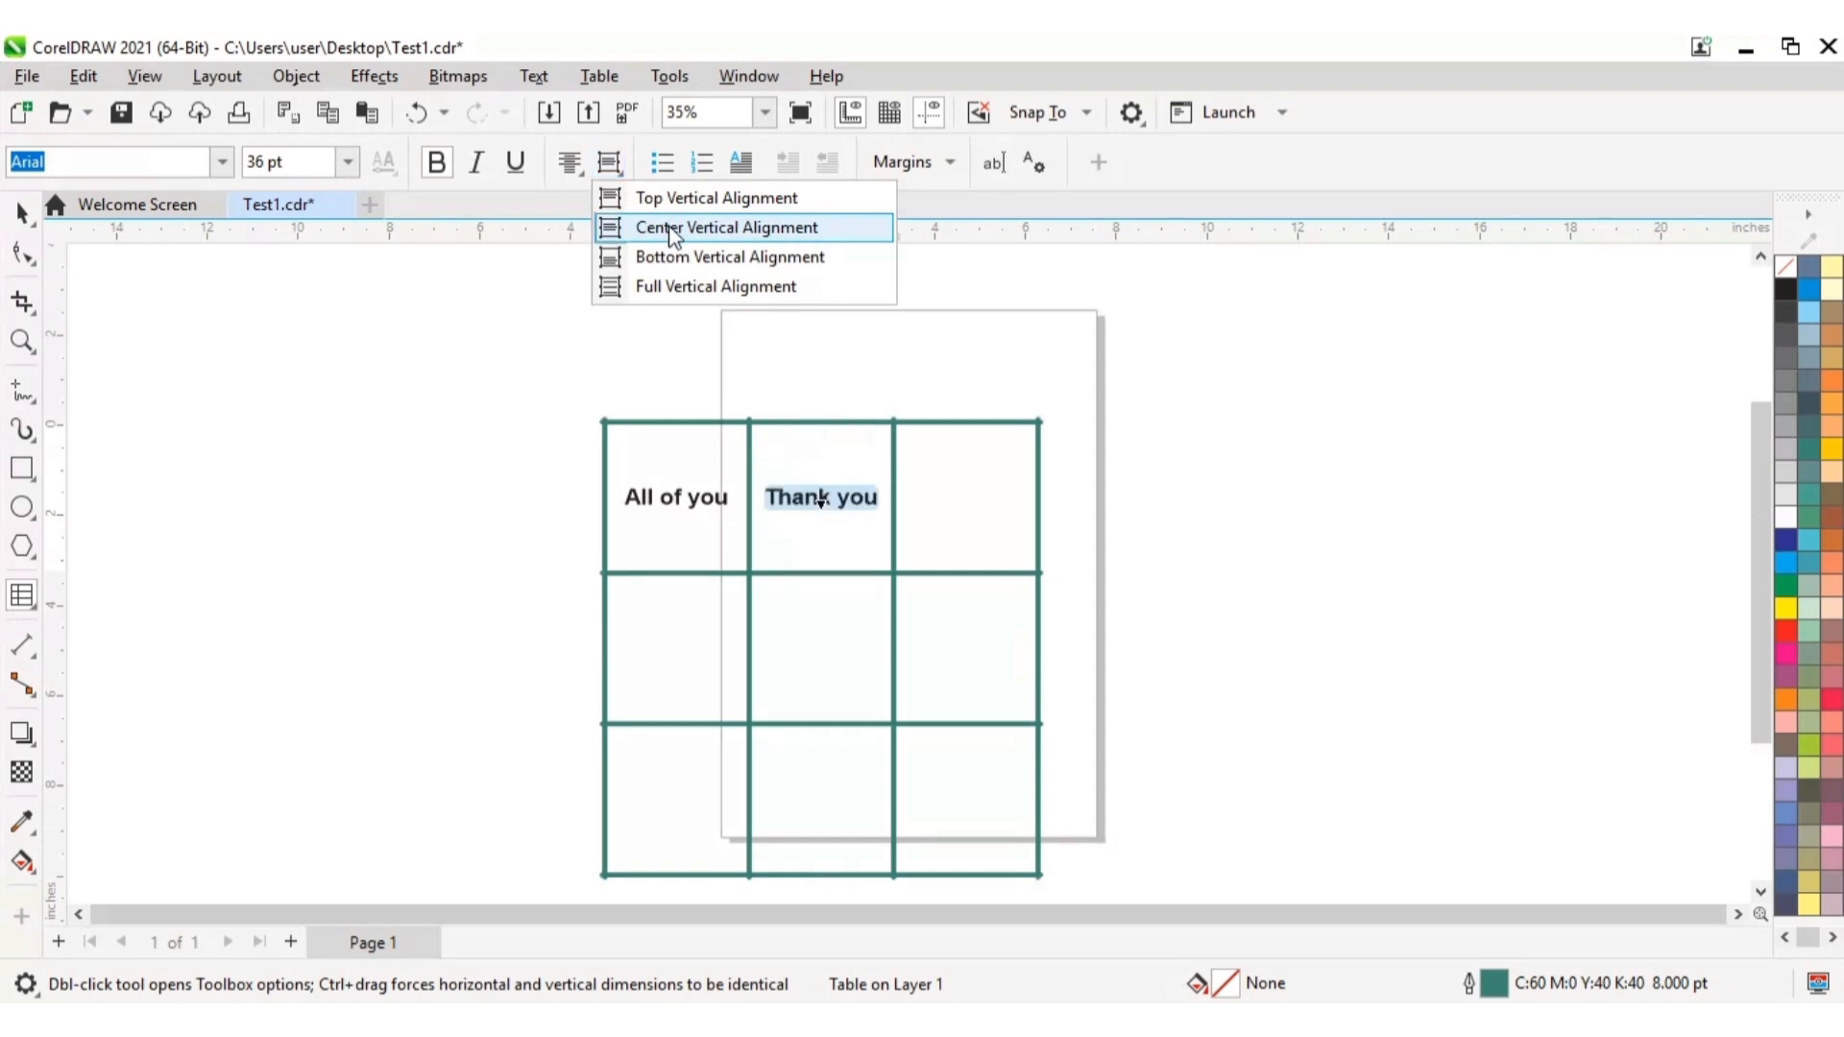
Step: Apply a drop cap to the text "All of you" in the table's top-left cell
left_click(964, 501)
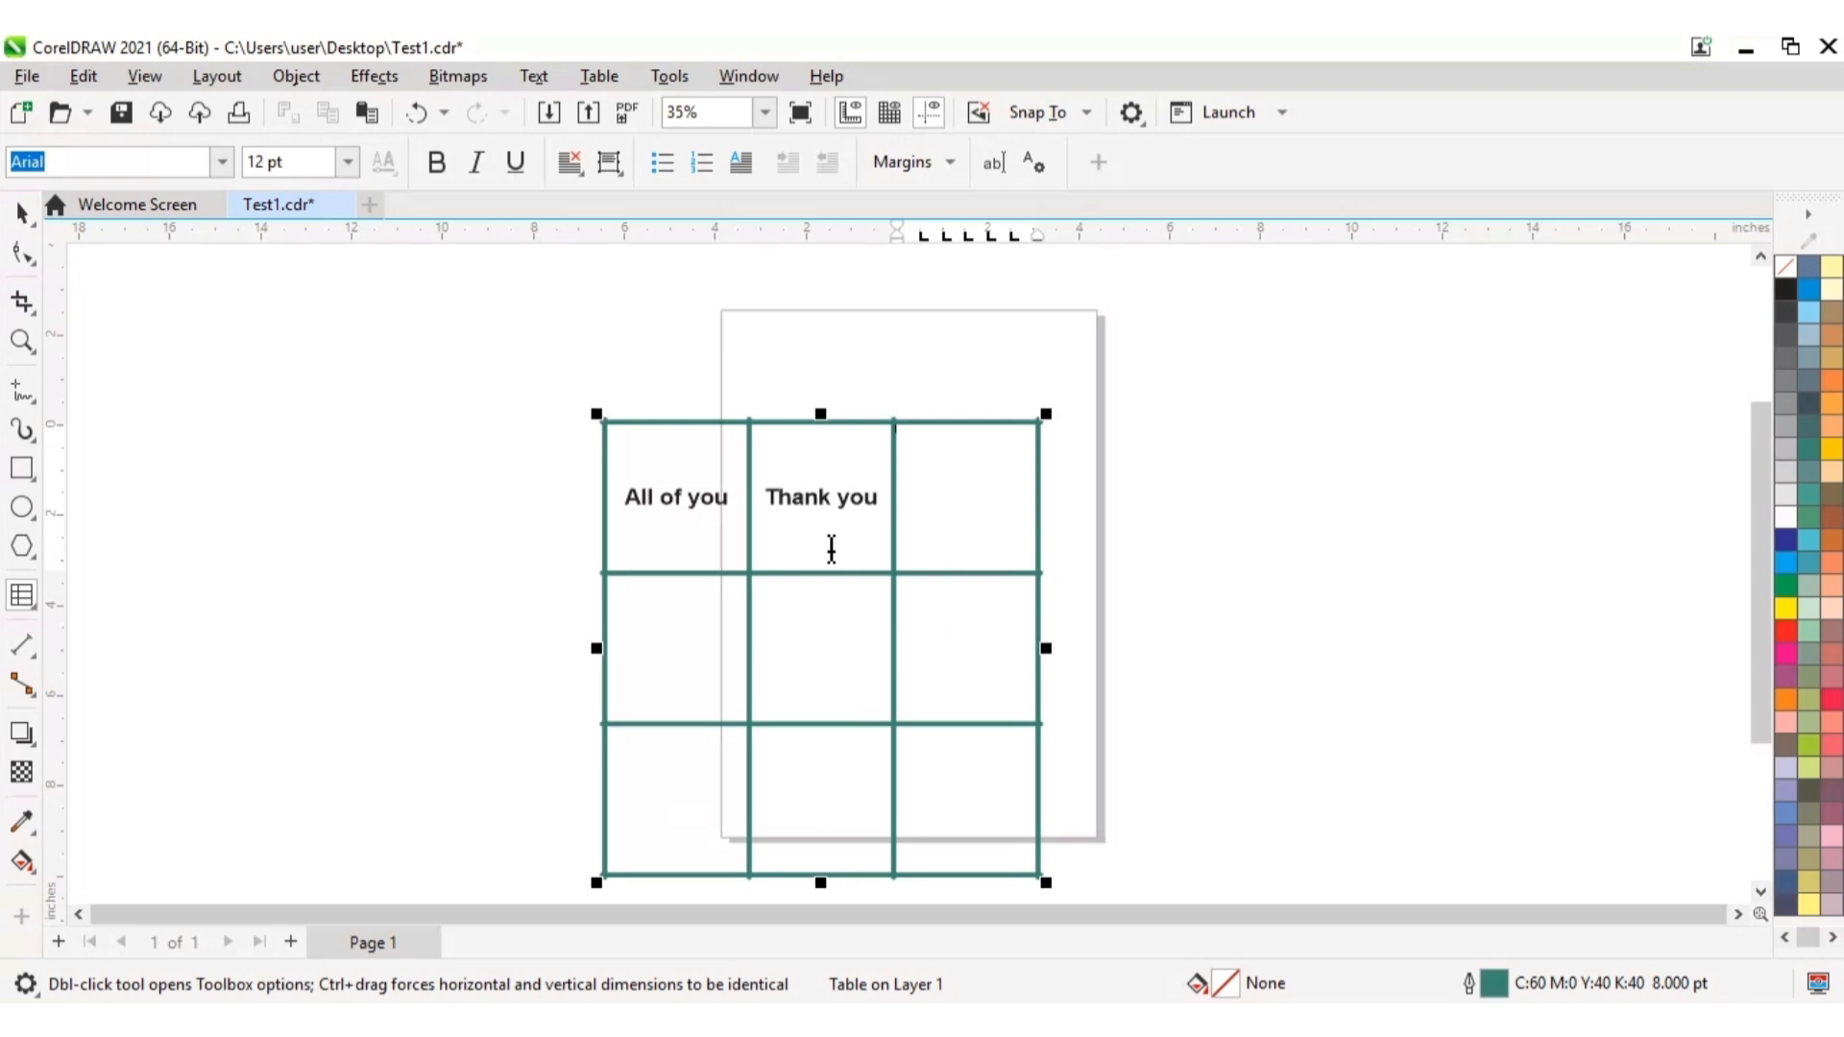
left_click(650, 491)
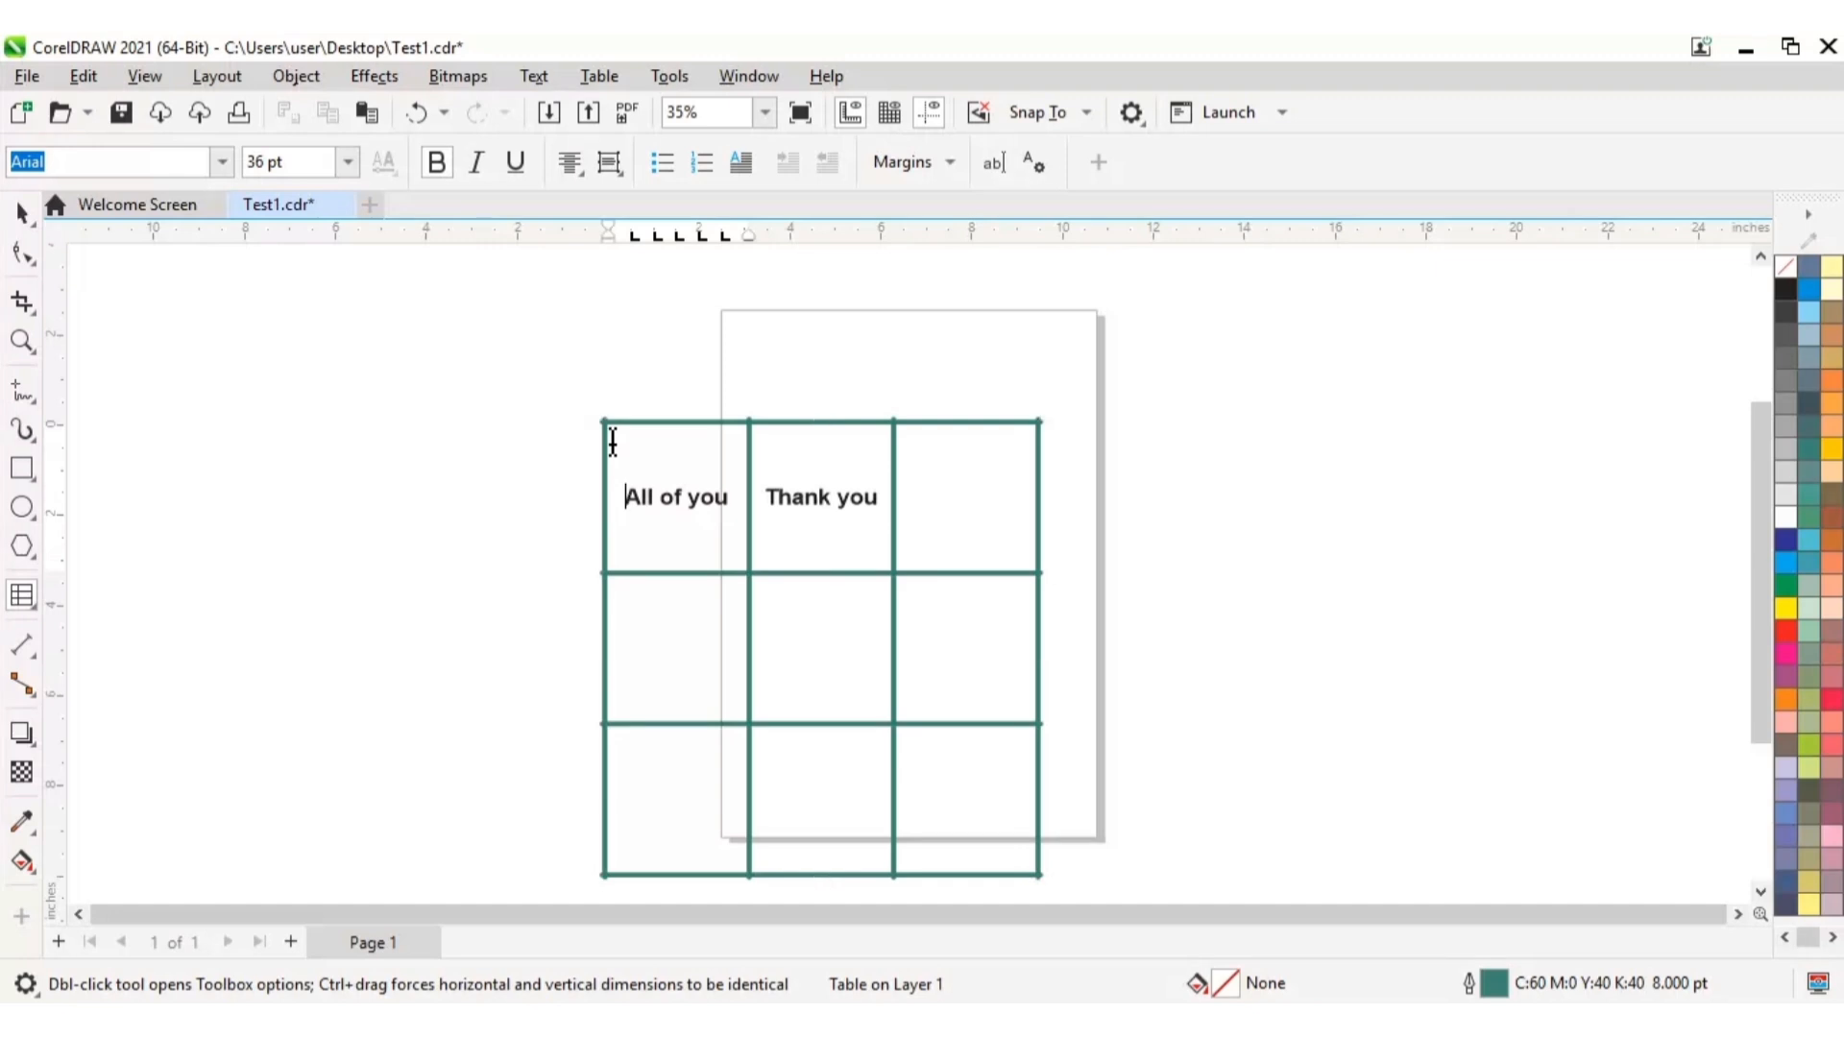
left_click_drag(624, 496, 676, 507)
double_click(696, 539)
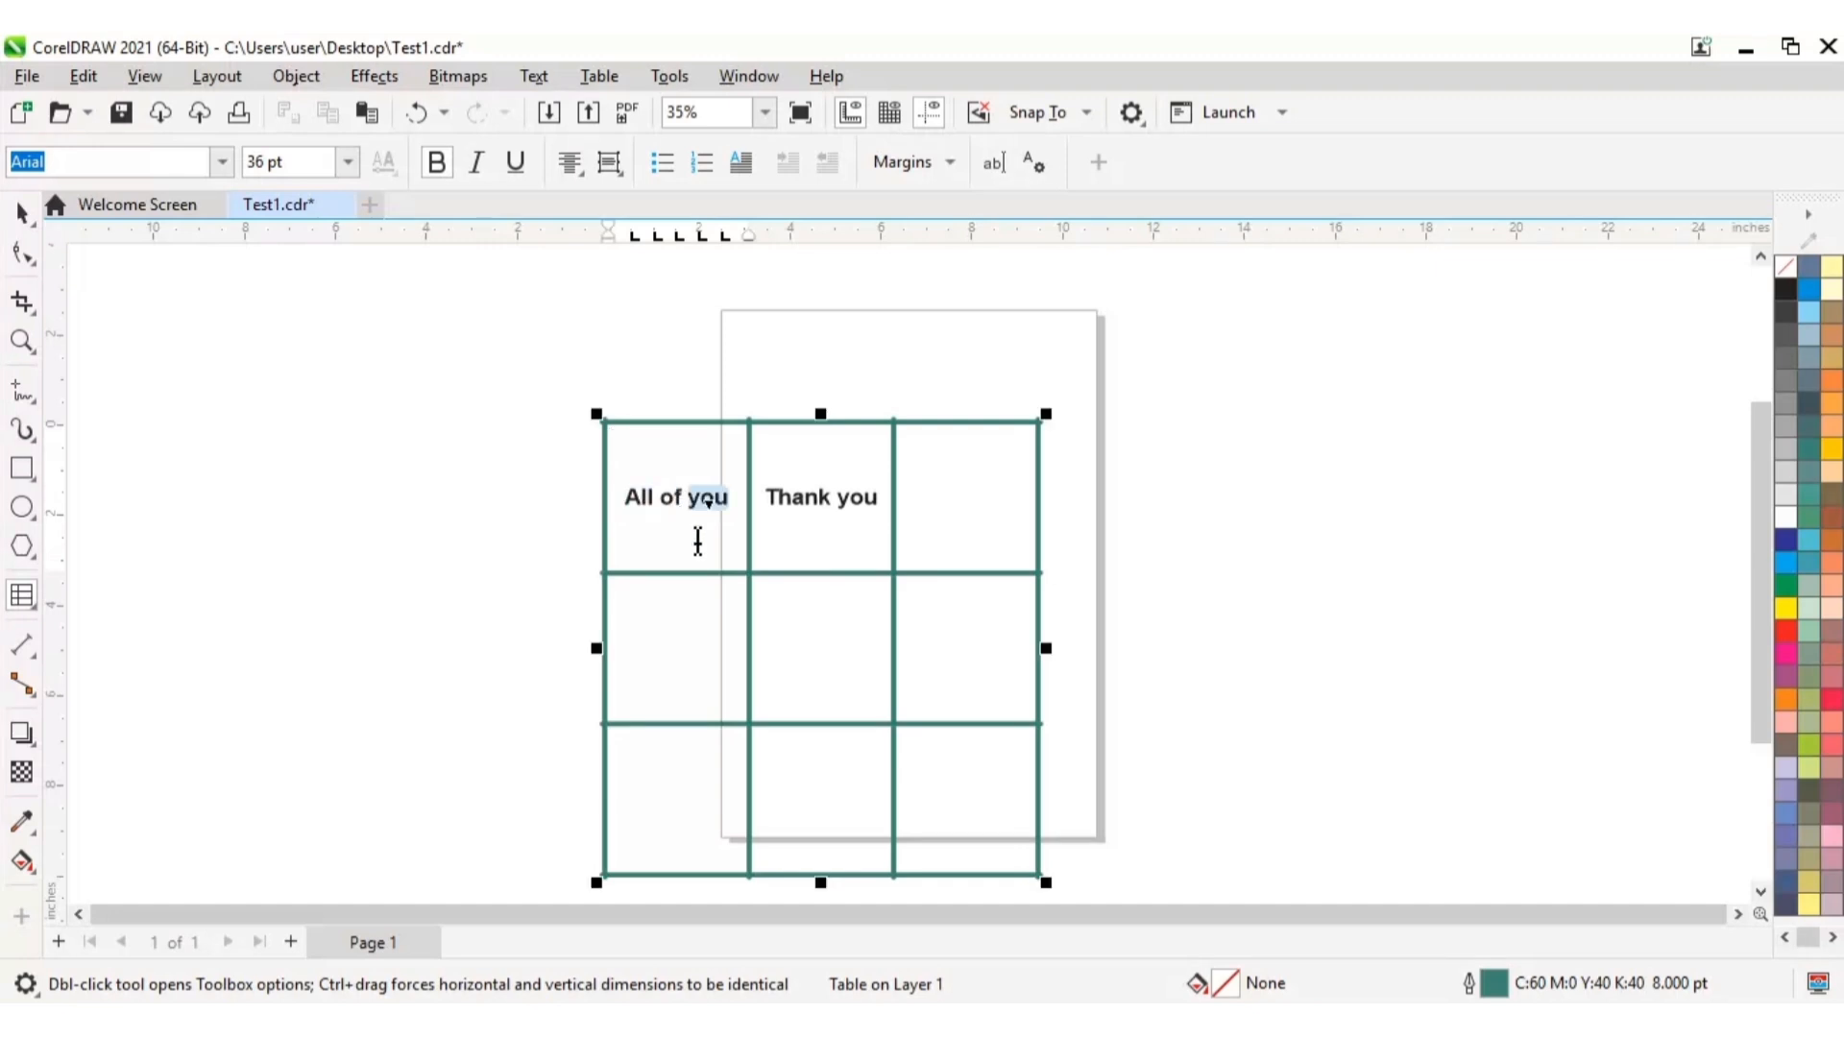
left_click(643, 457)
left_click(684, 507)
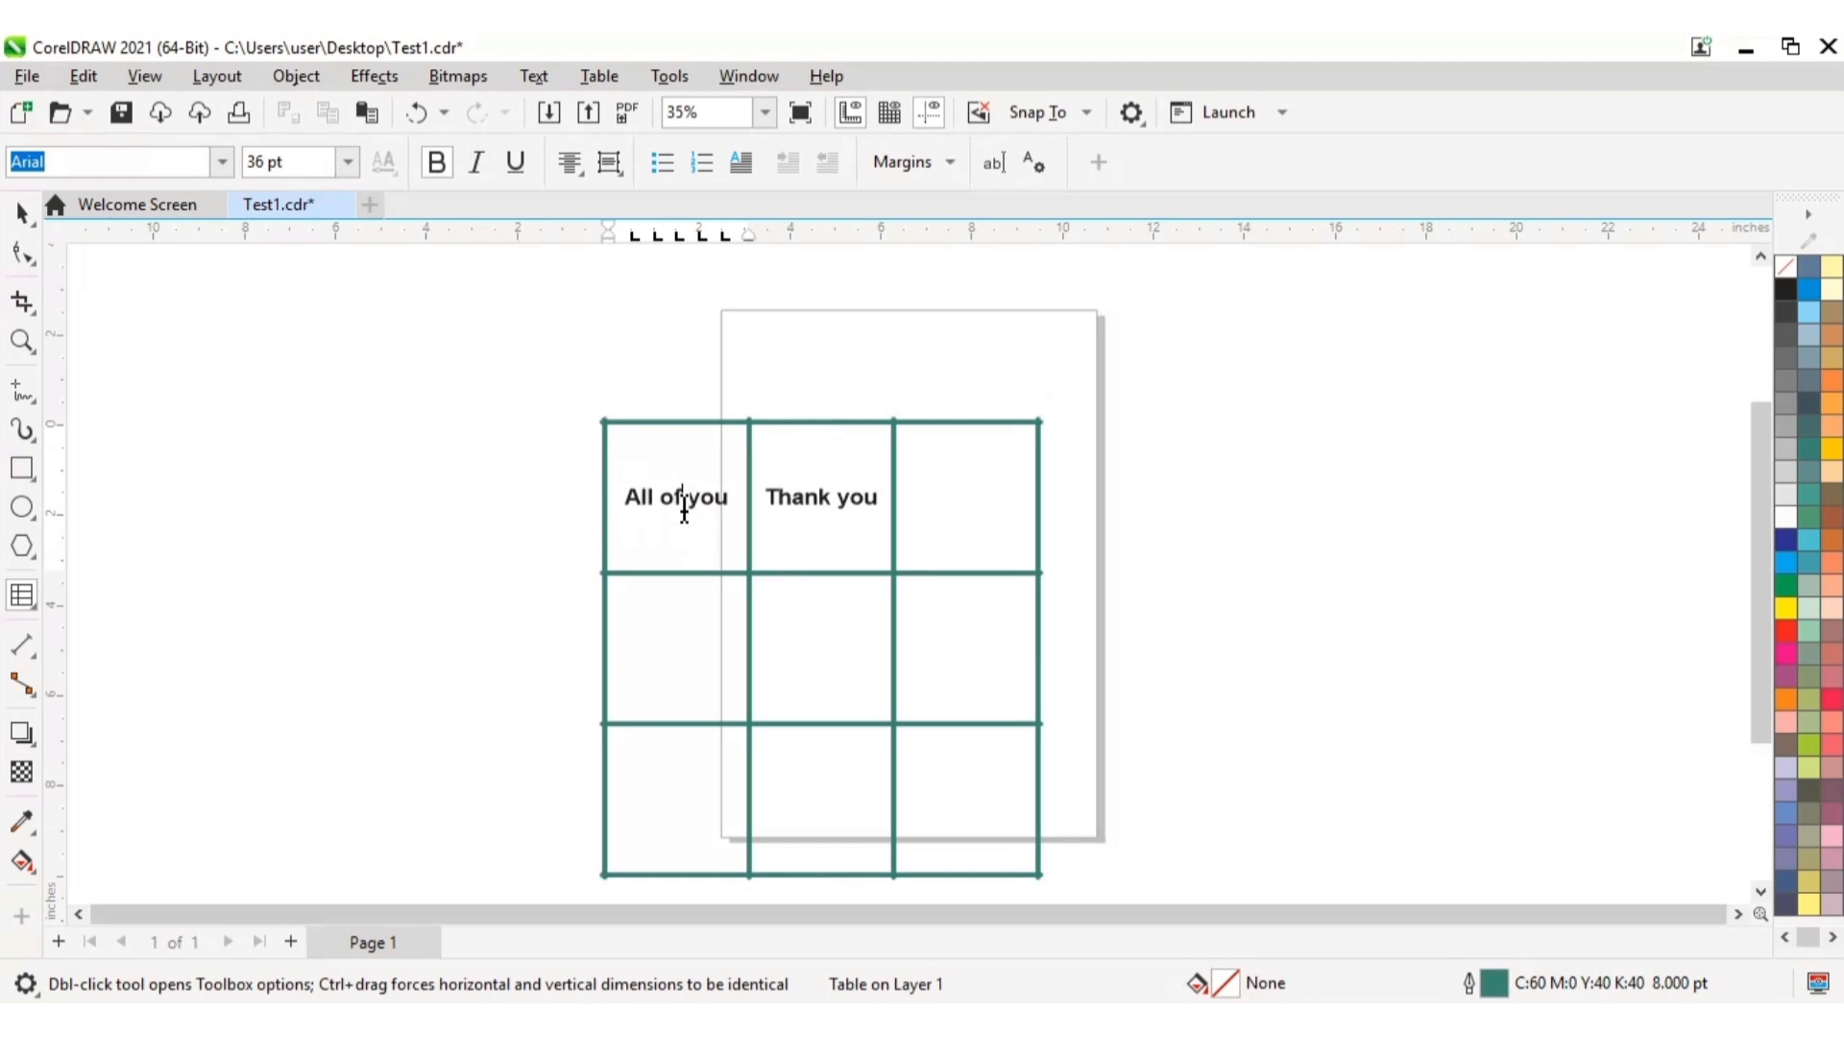
left_click(751, 171)
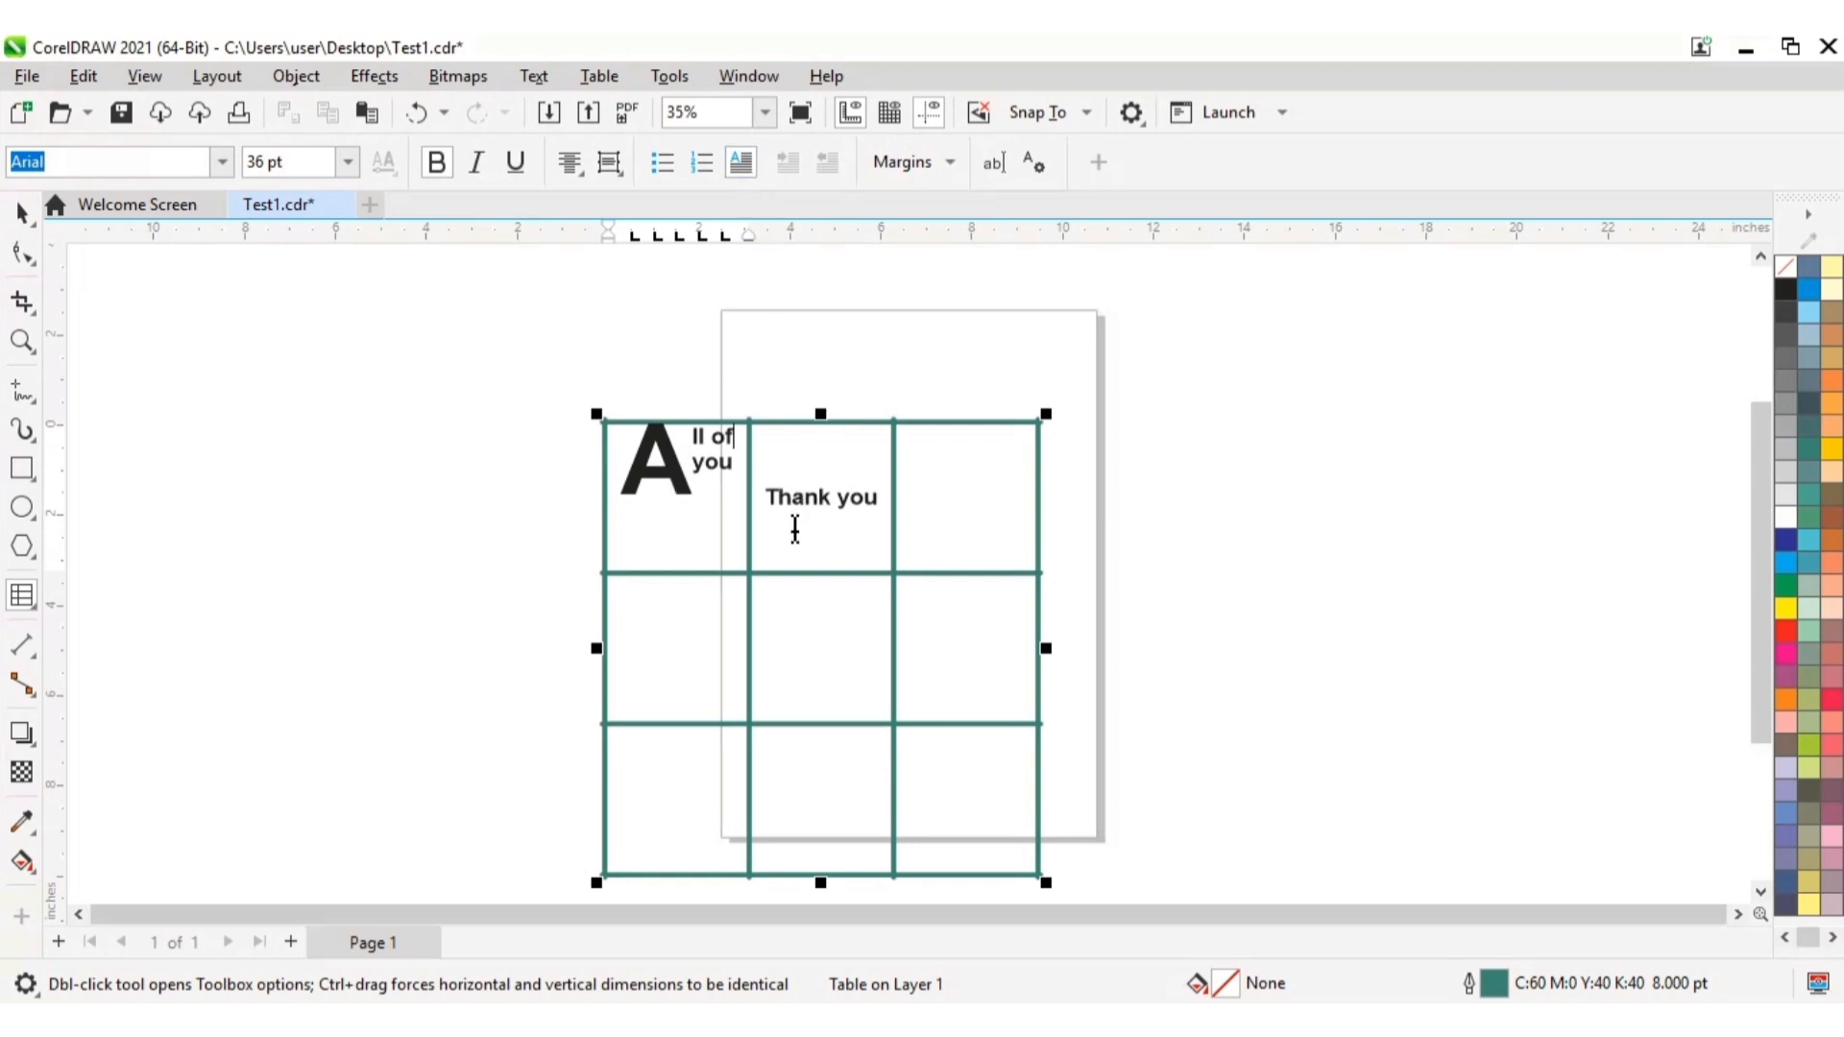
Step: Apply a drop cap to the text "Thank you" in the table's top-middle cell
left_click(769, 496)
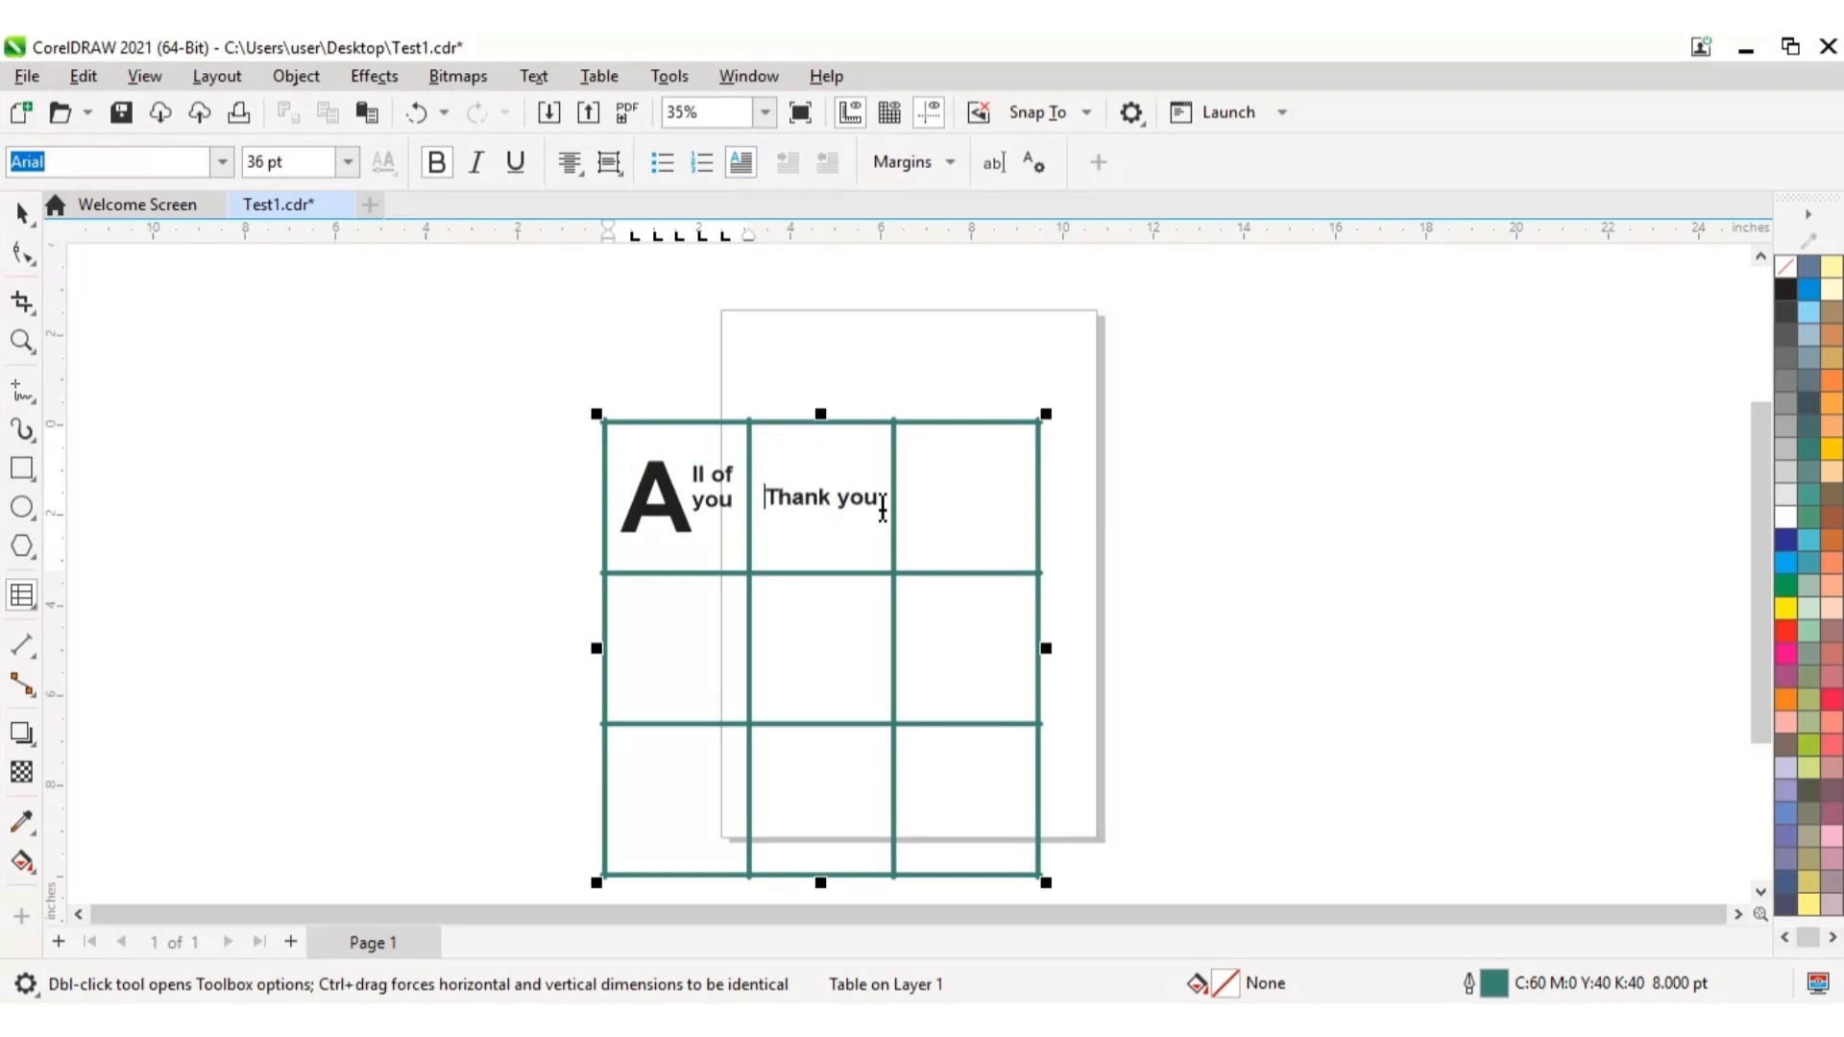
left_click(885, 508)
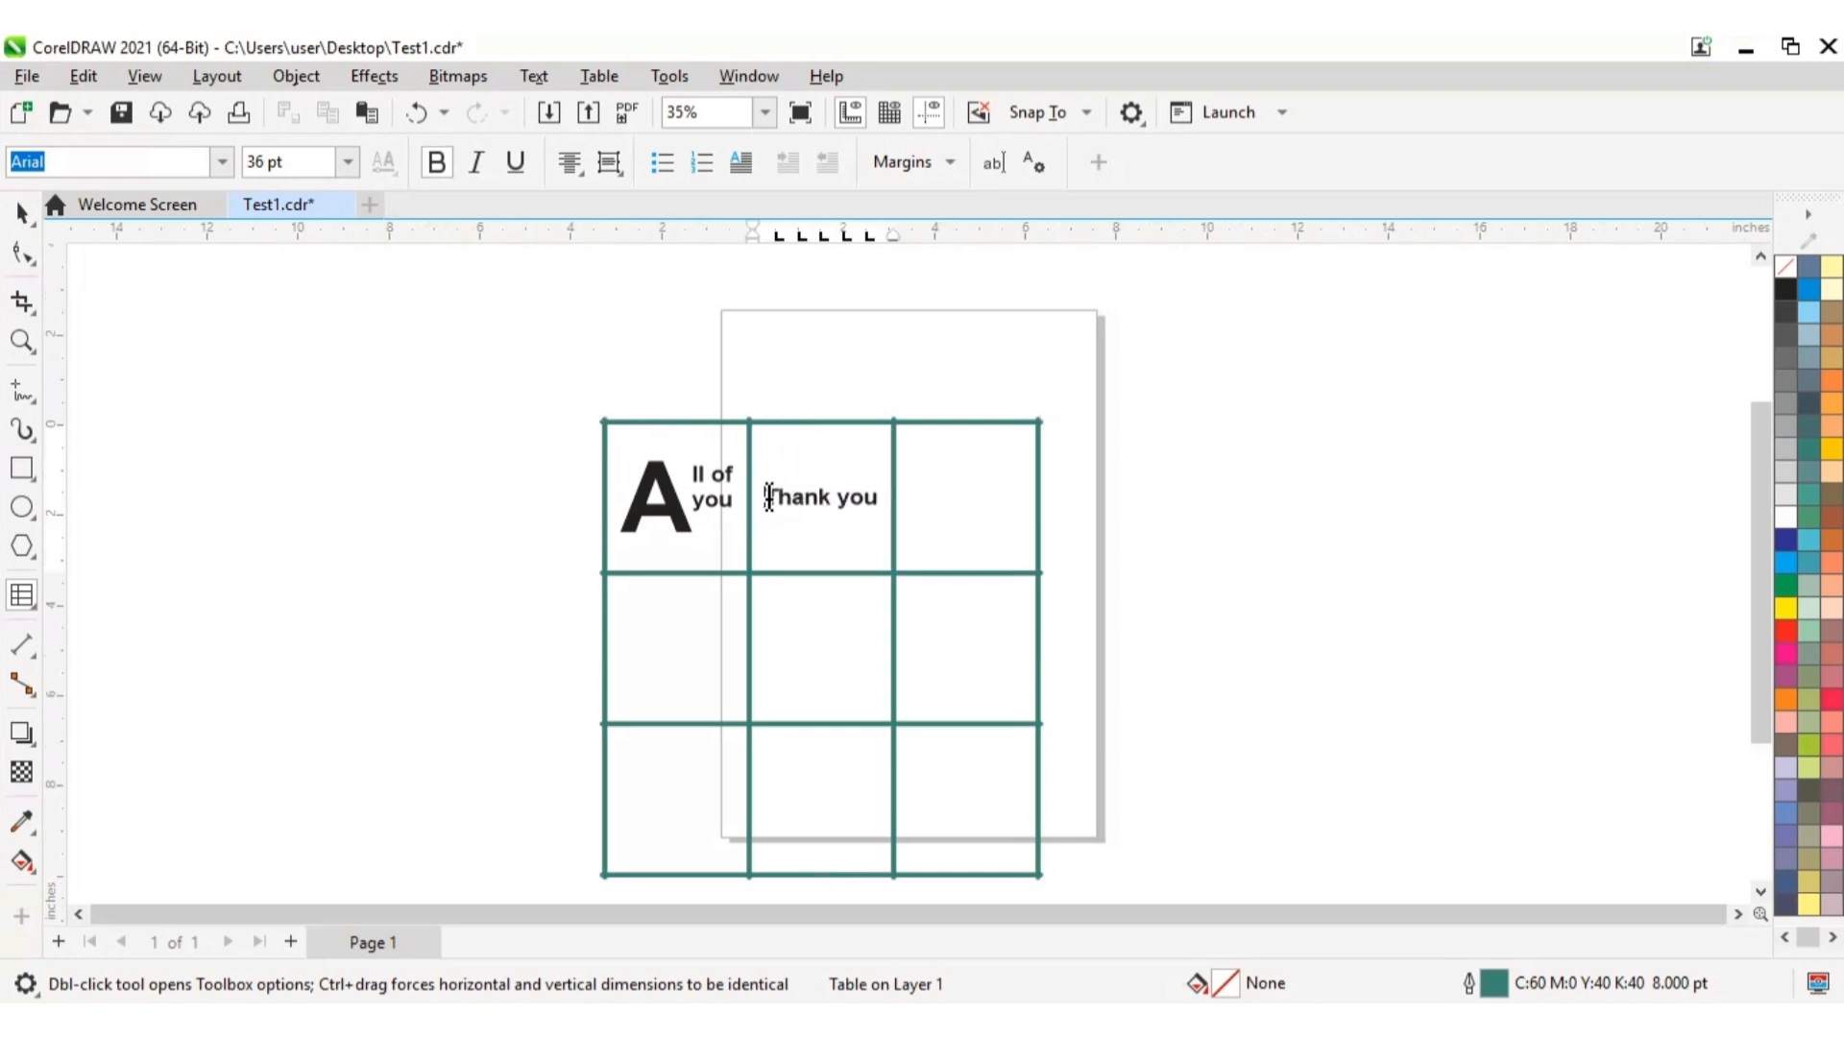
left_click_drag(766, 497, 893, 502)
left_click(878, 501)
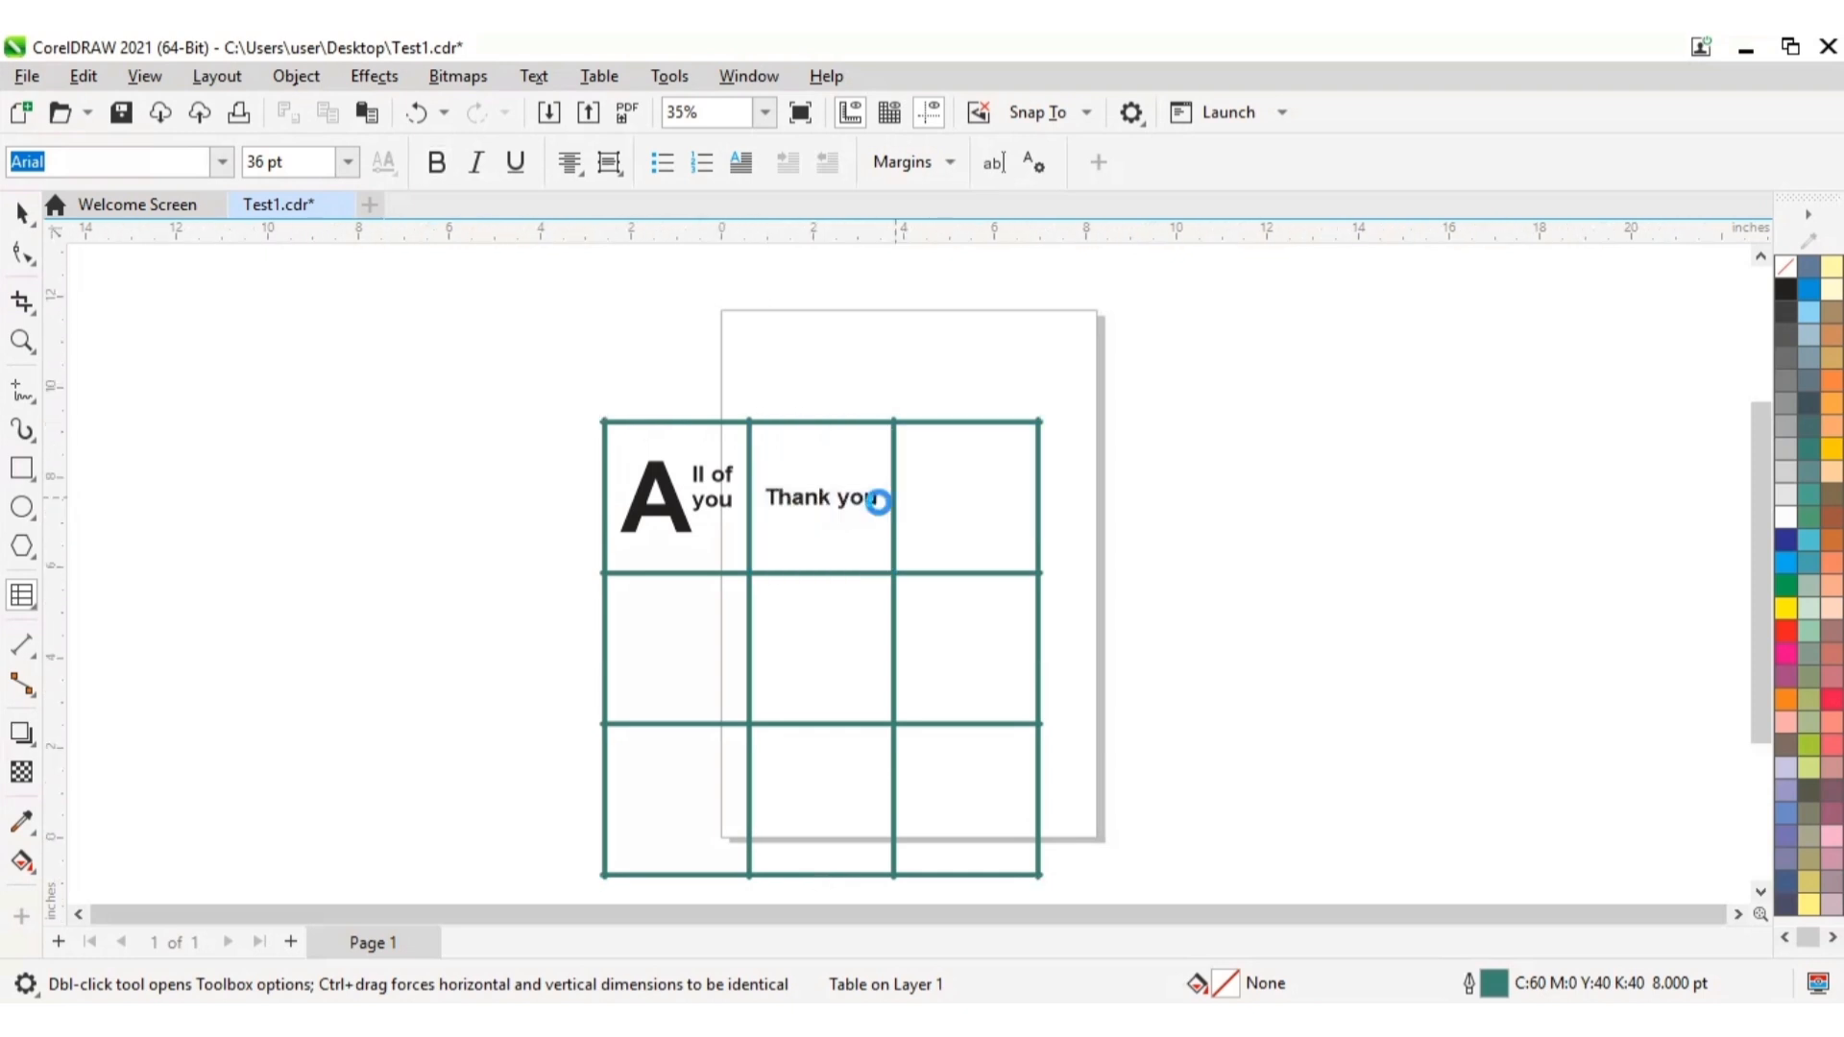
left_click(741, 162)
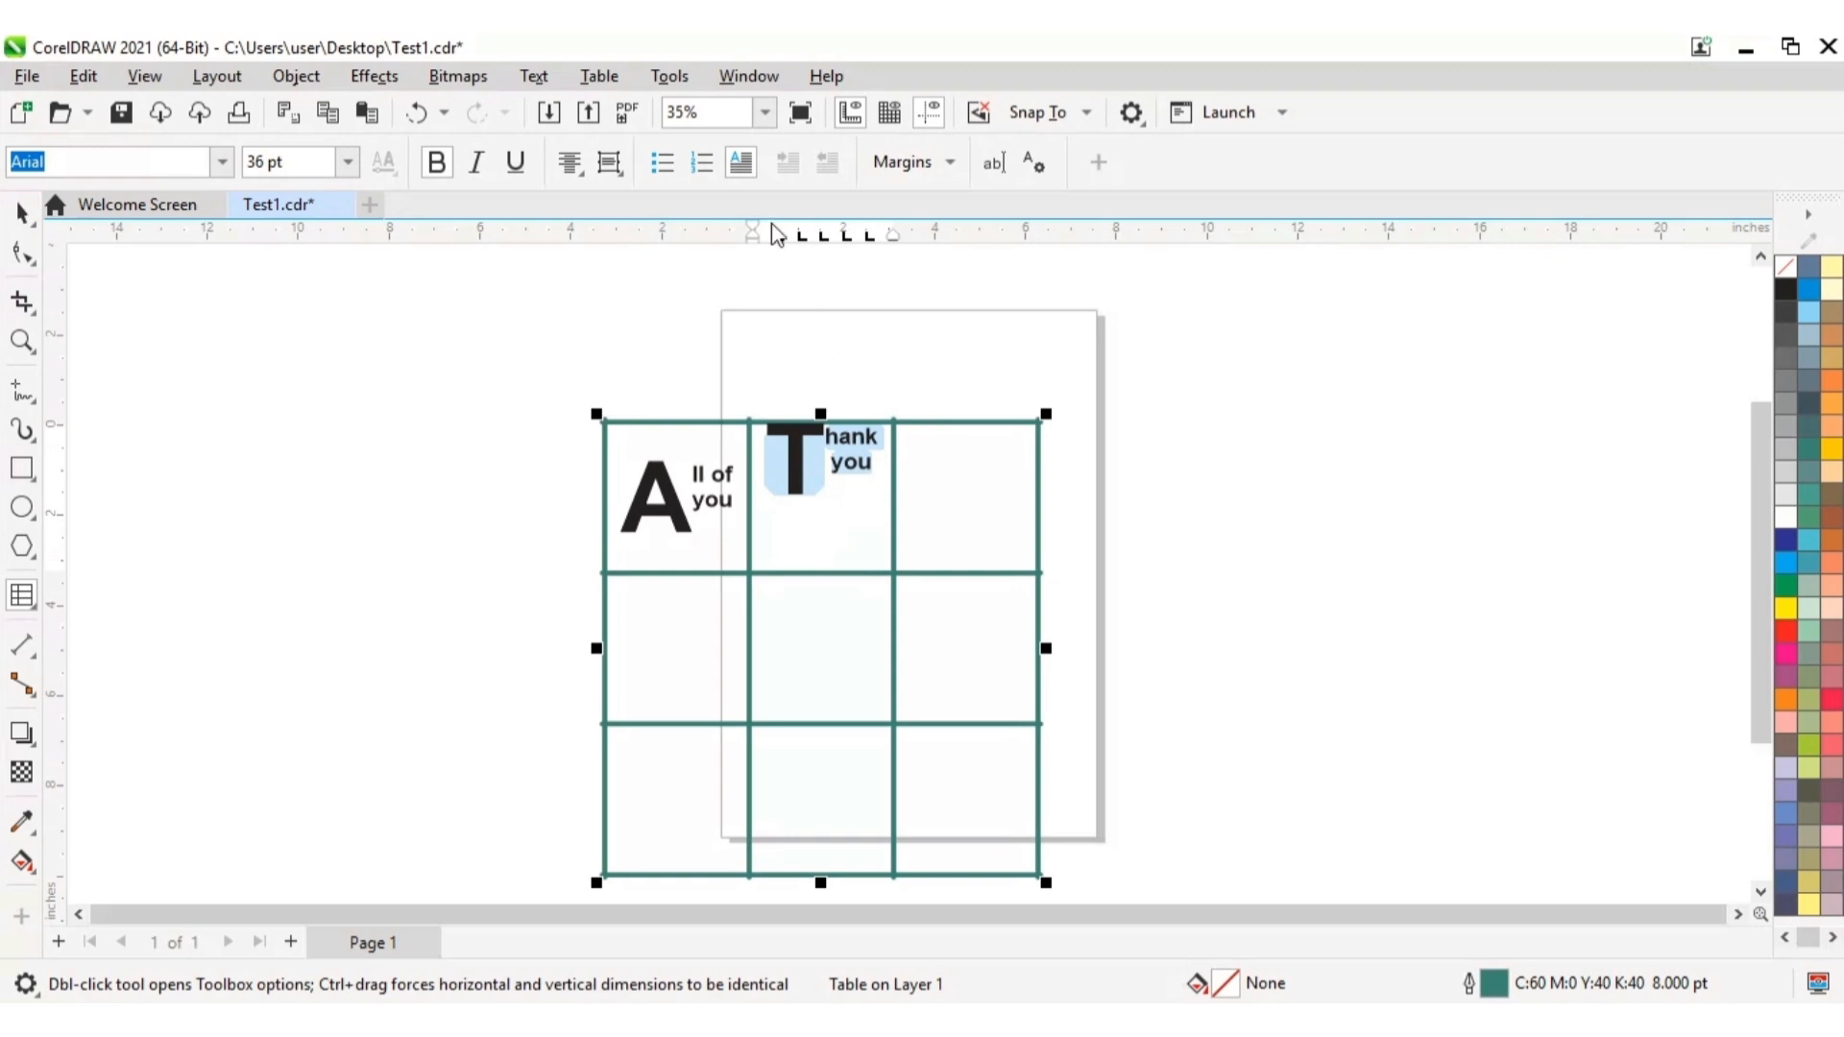
Step: Remove the drop cap from the text "Thank you" and center it vertically again in its cell
left_click(749, 166)
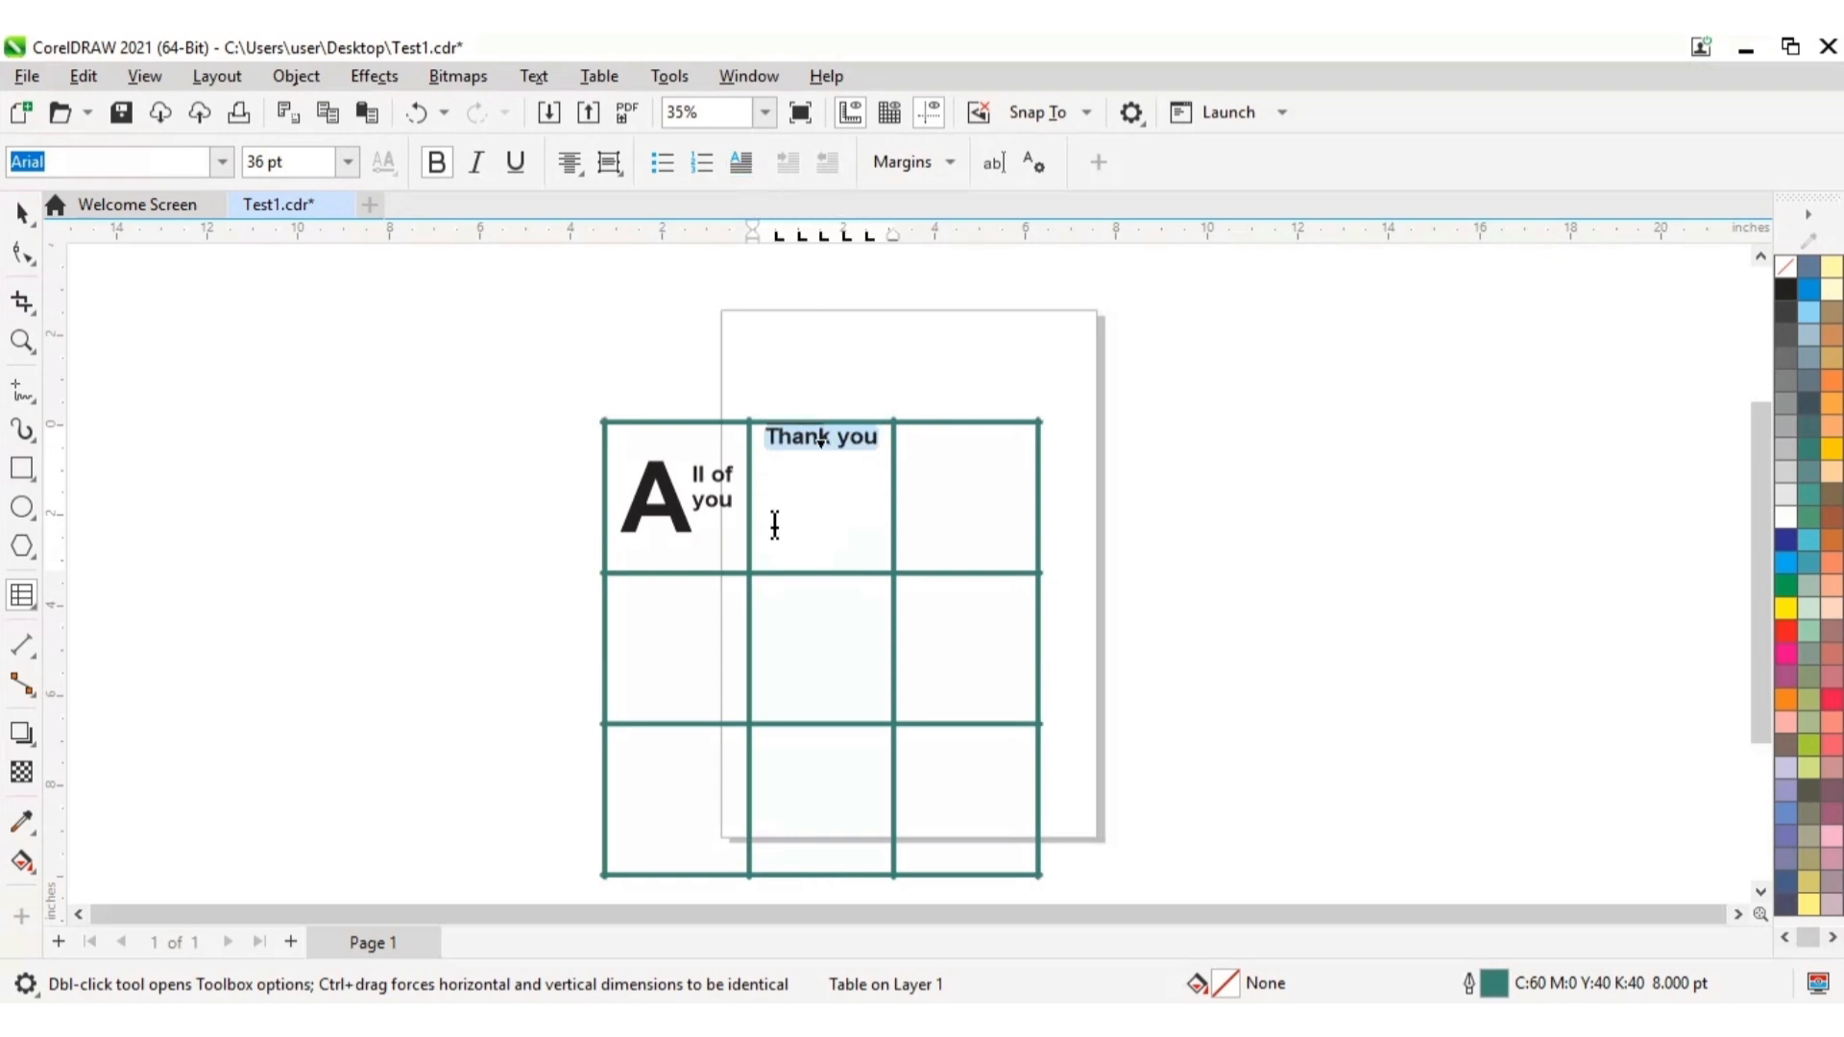
left_click(611, 163)
left_click(669, 286)
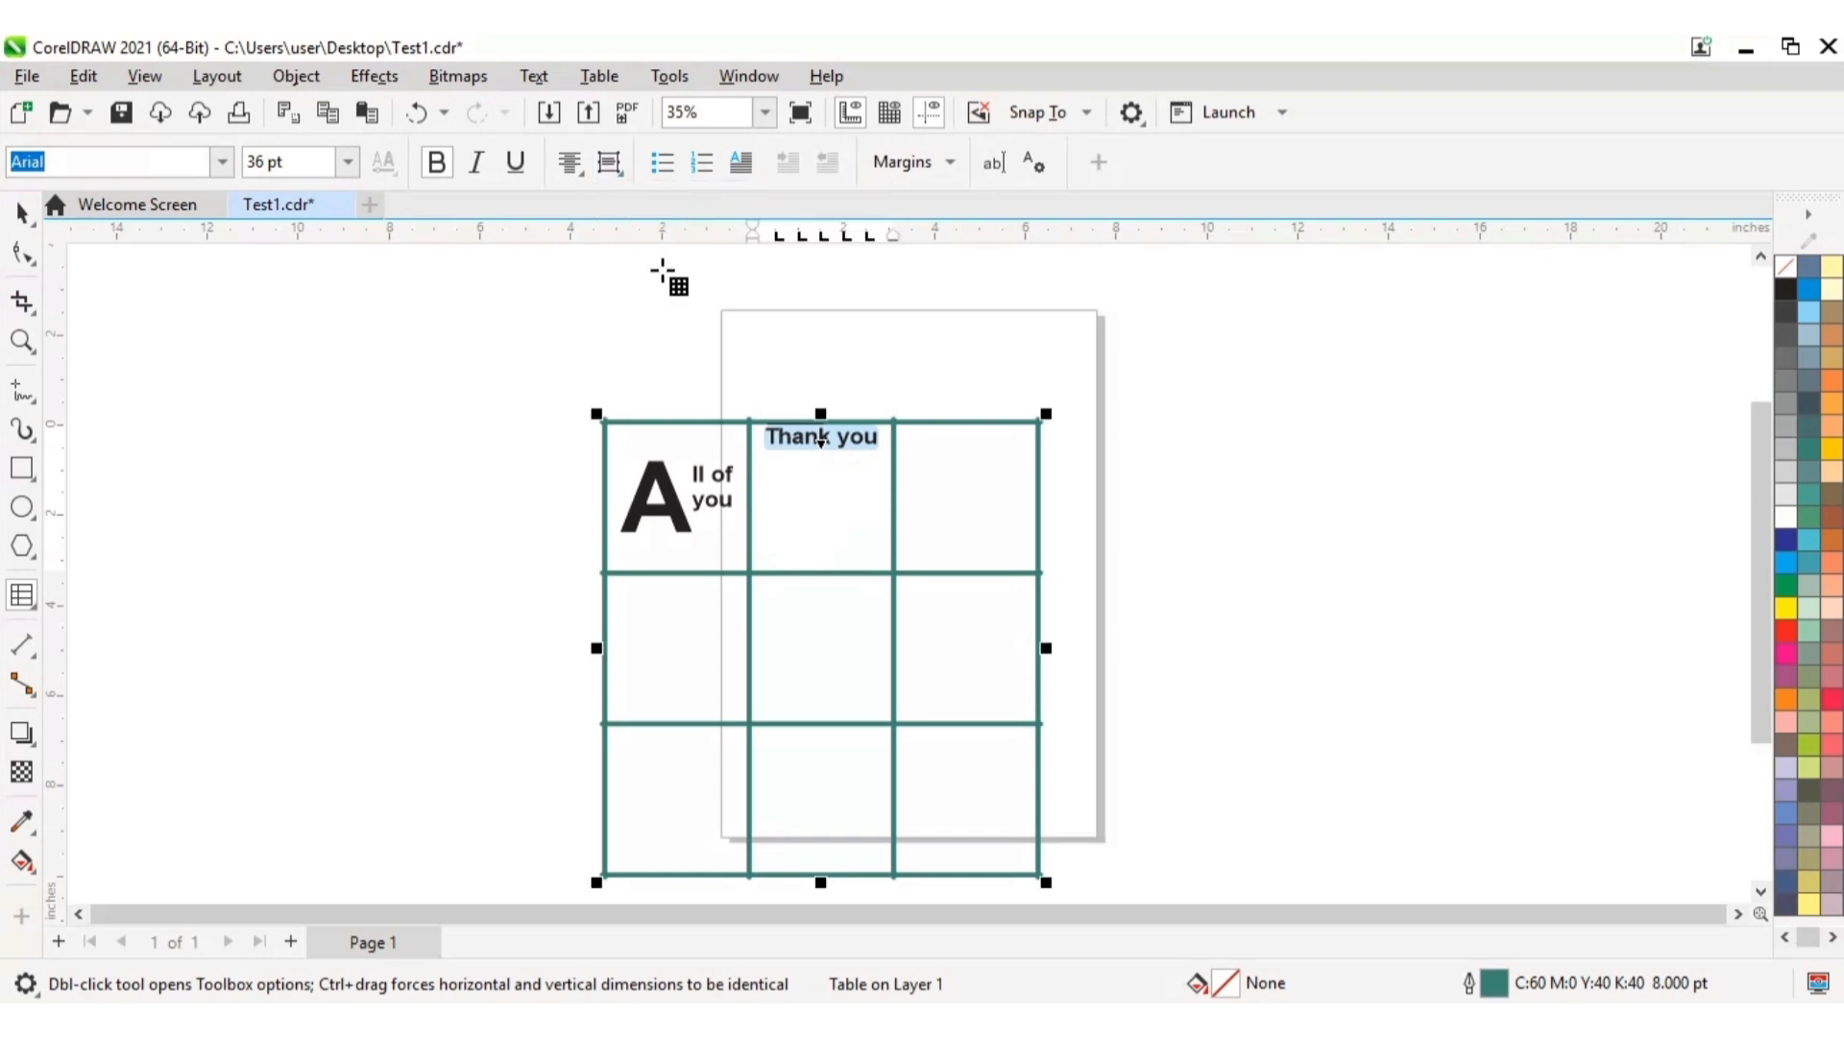
left_click(624, 176)
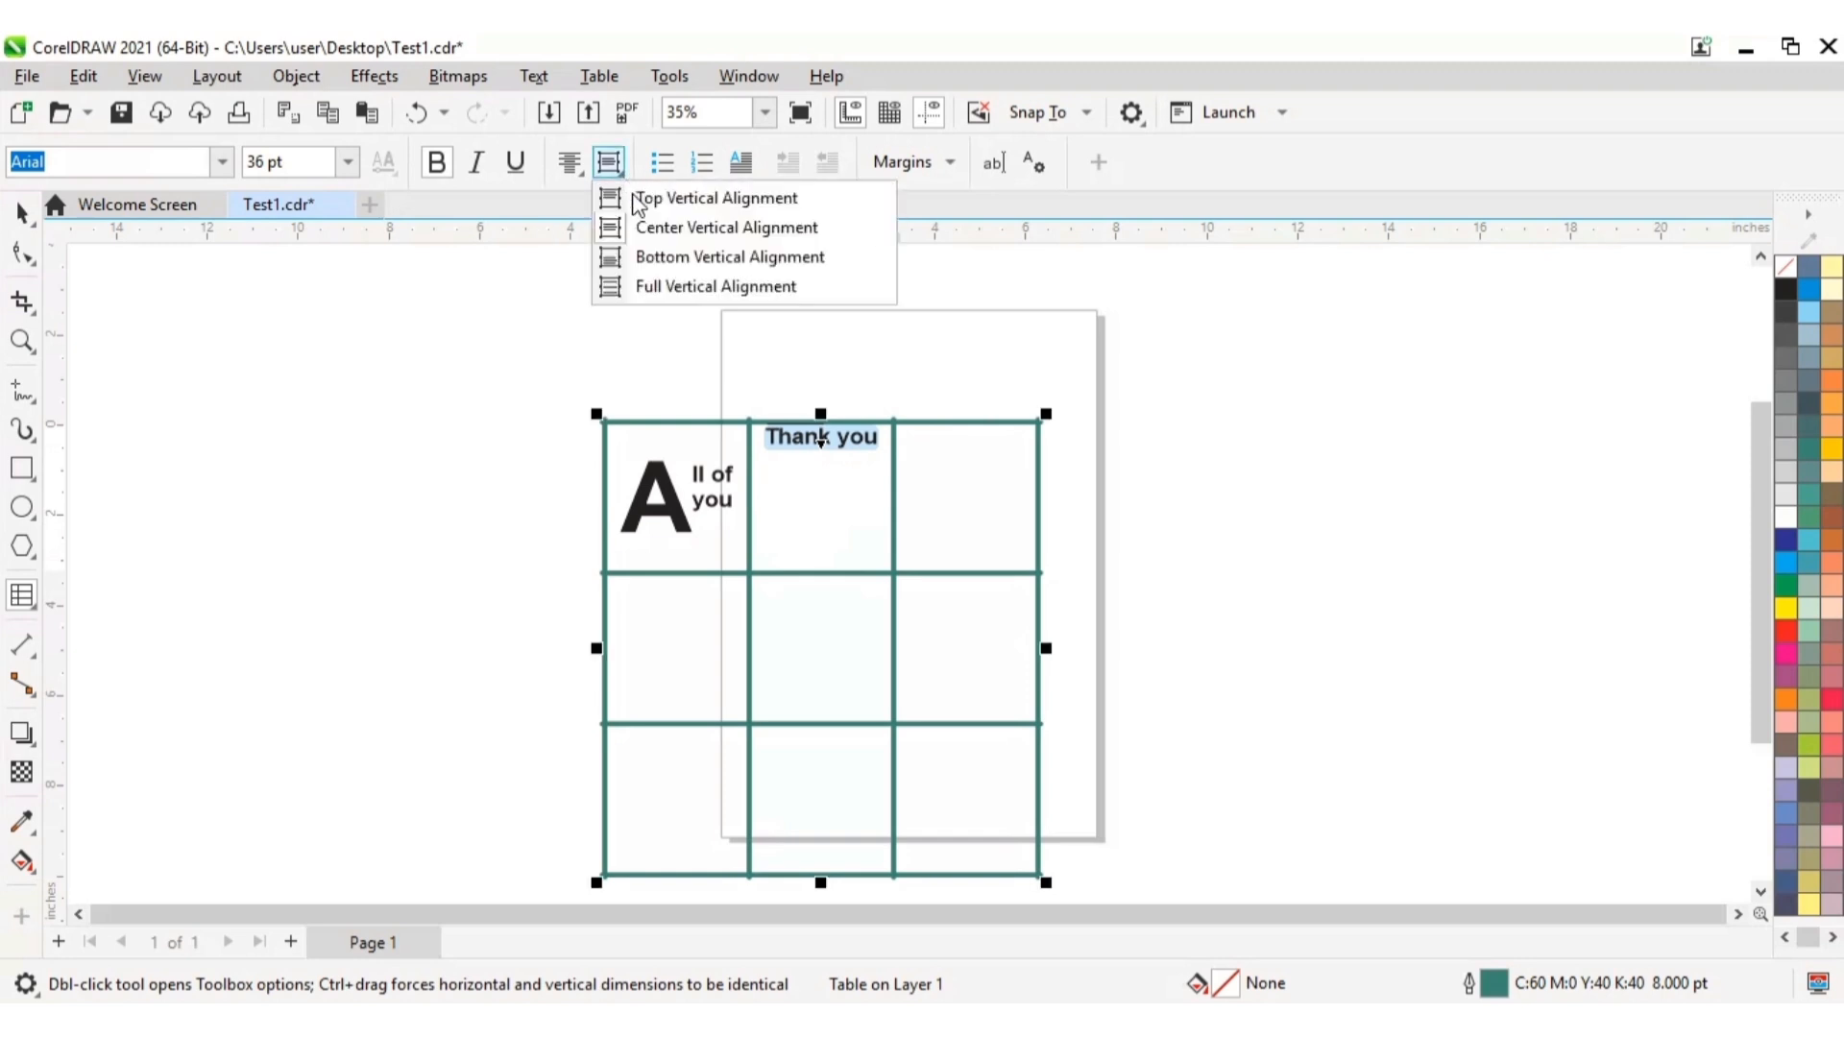
left_click(672, 227)
Step: Remove the drop cap from the text "All of you" in the table's top-left cell
left_click(661, 519)
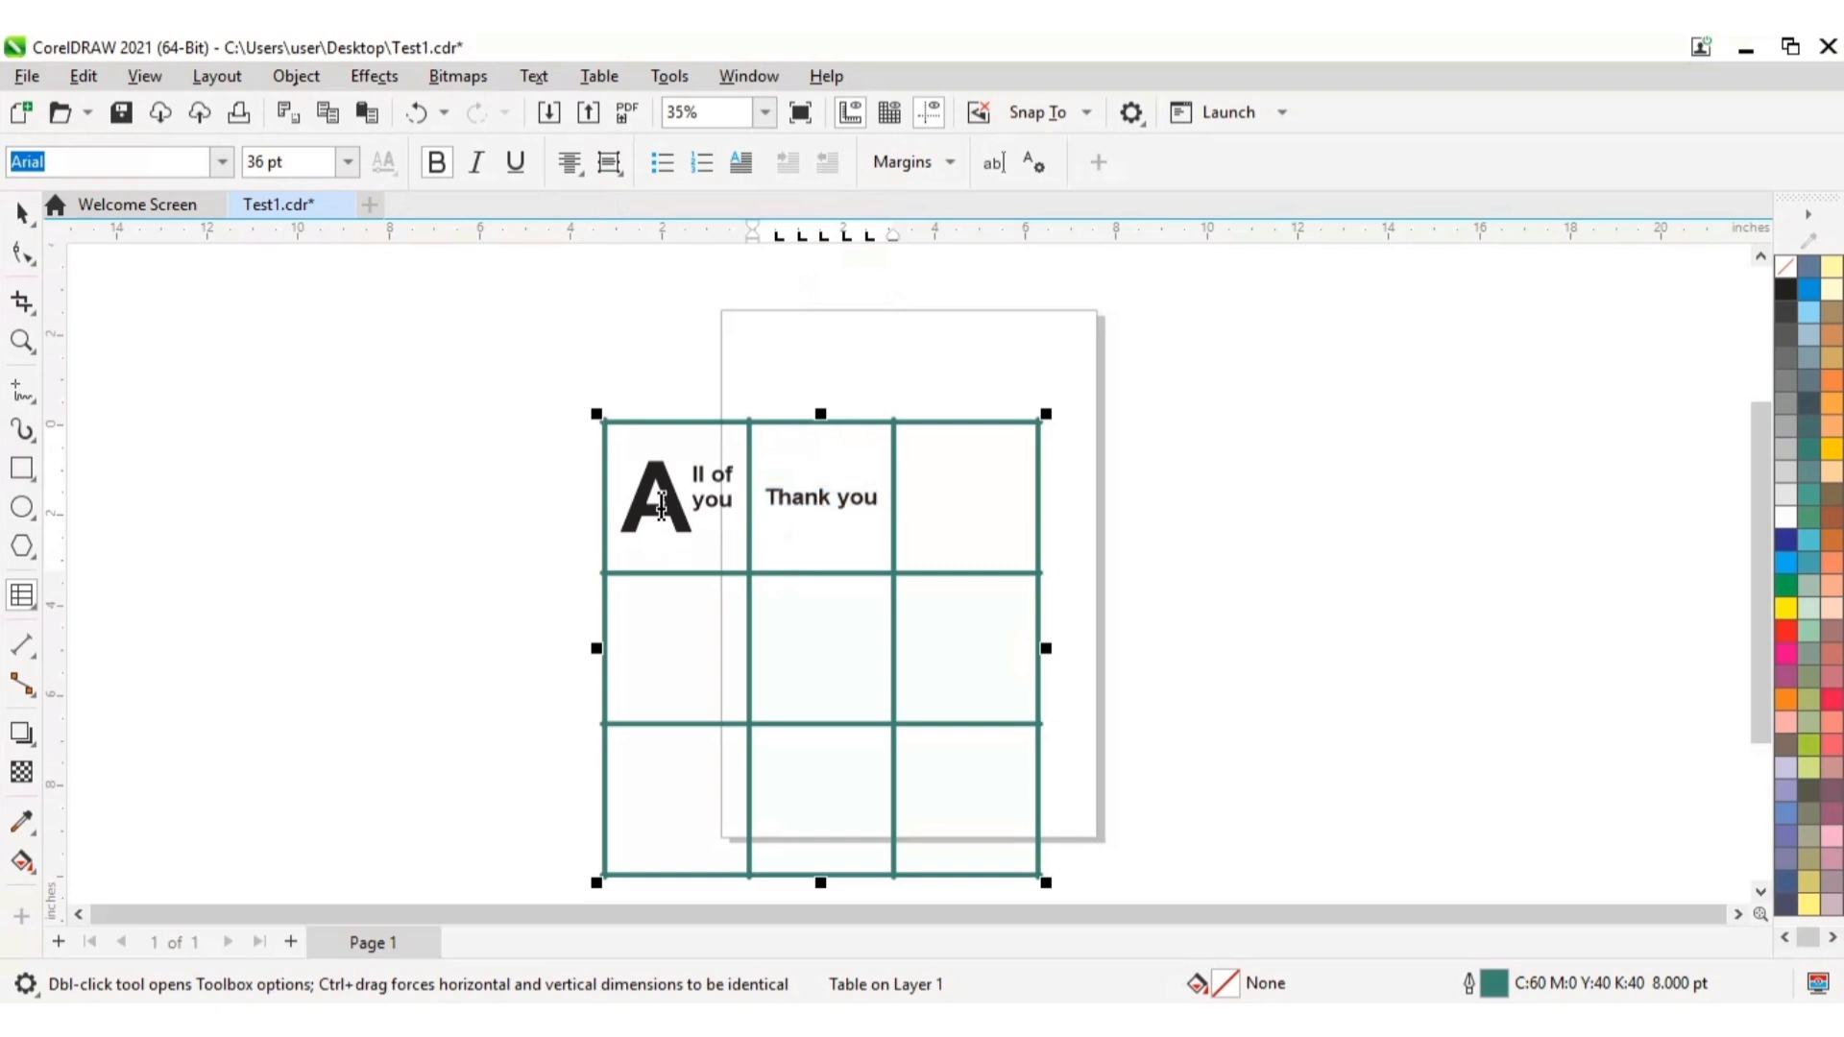
left_click(739, 165)
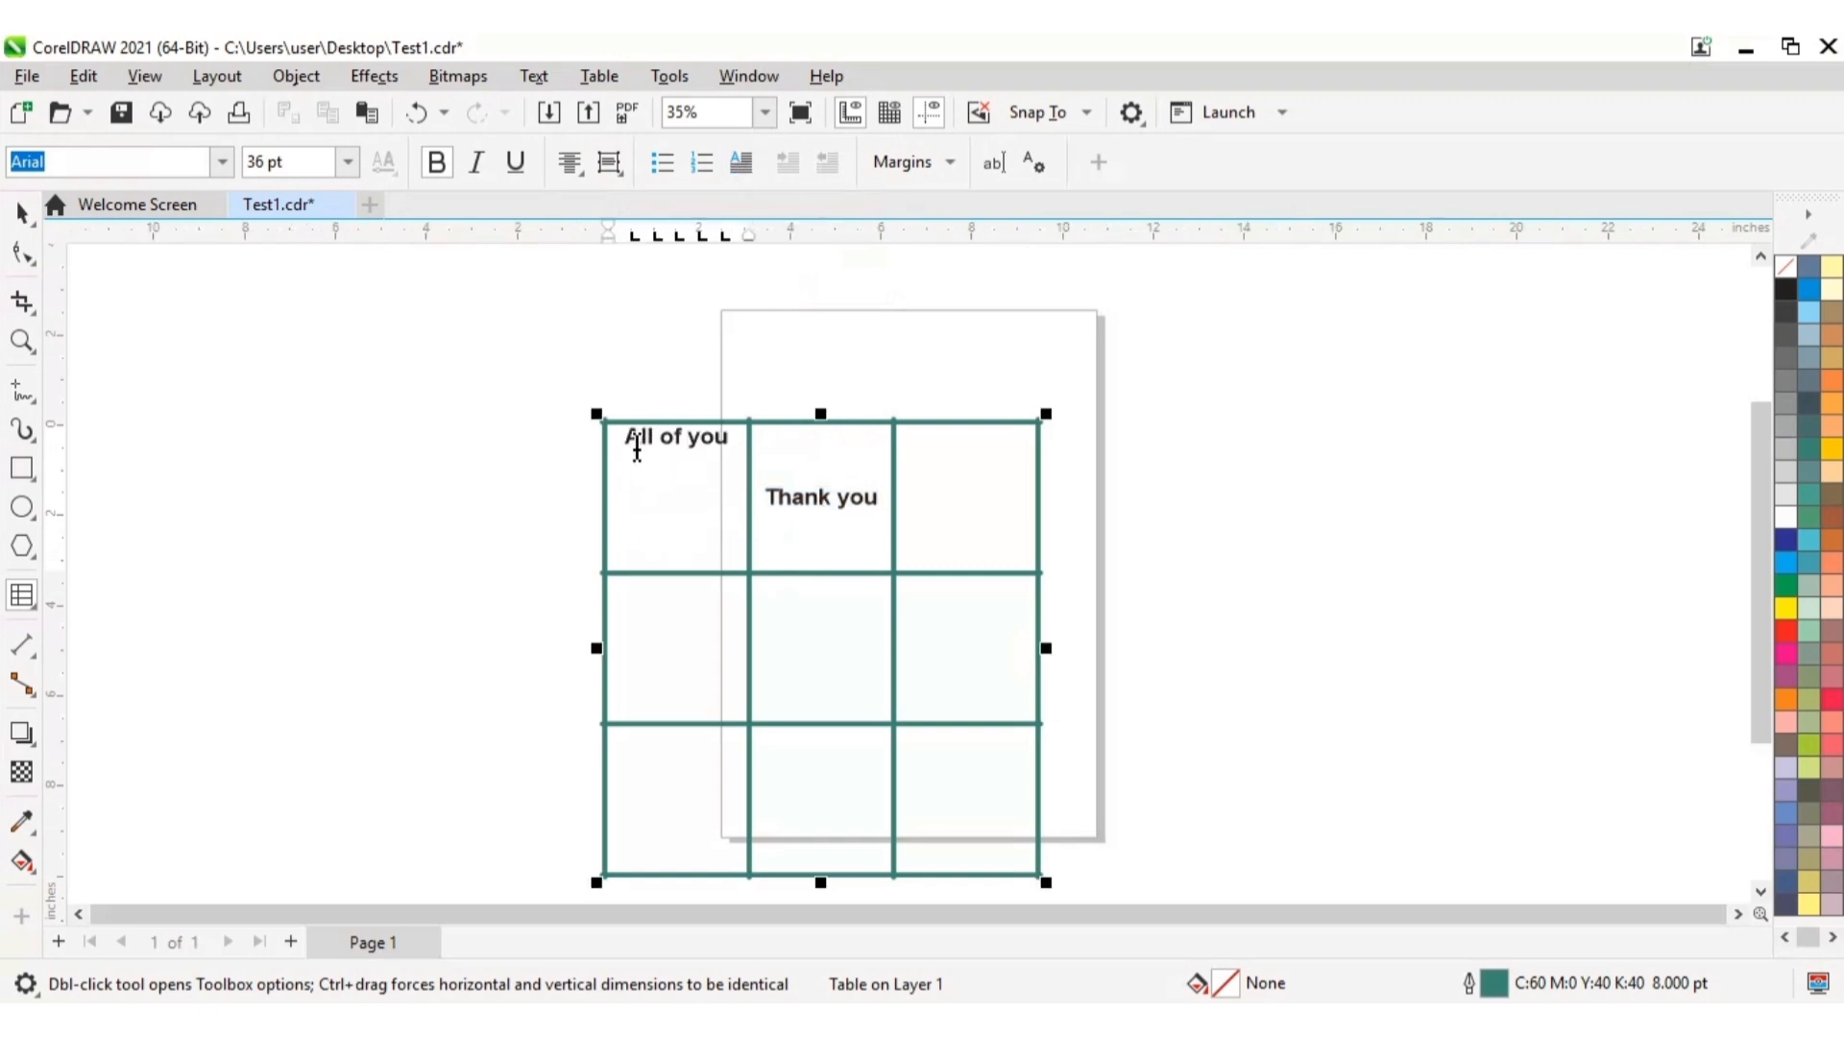
left_click_drag(631, 441, 737, 475)
left_click(736, 476)
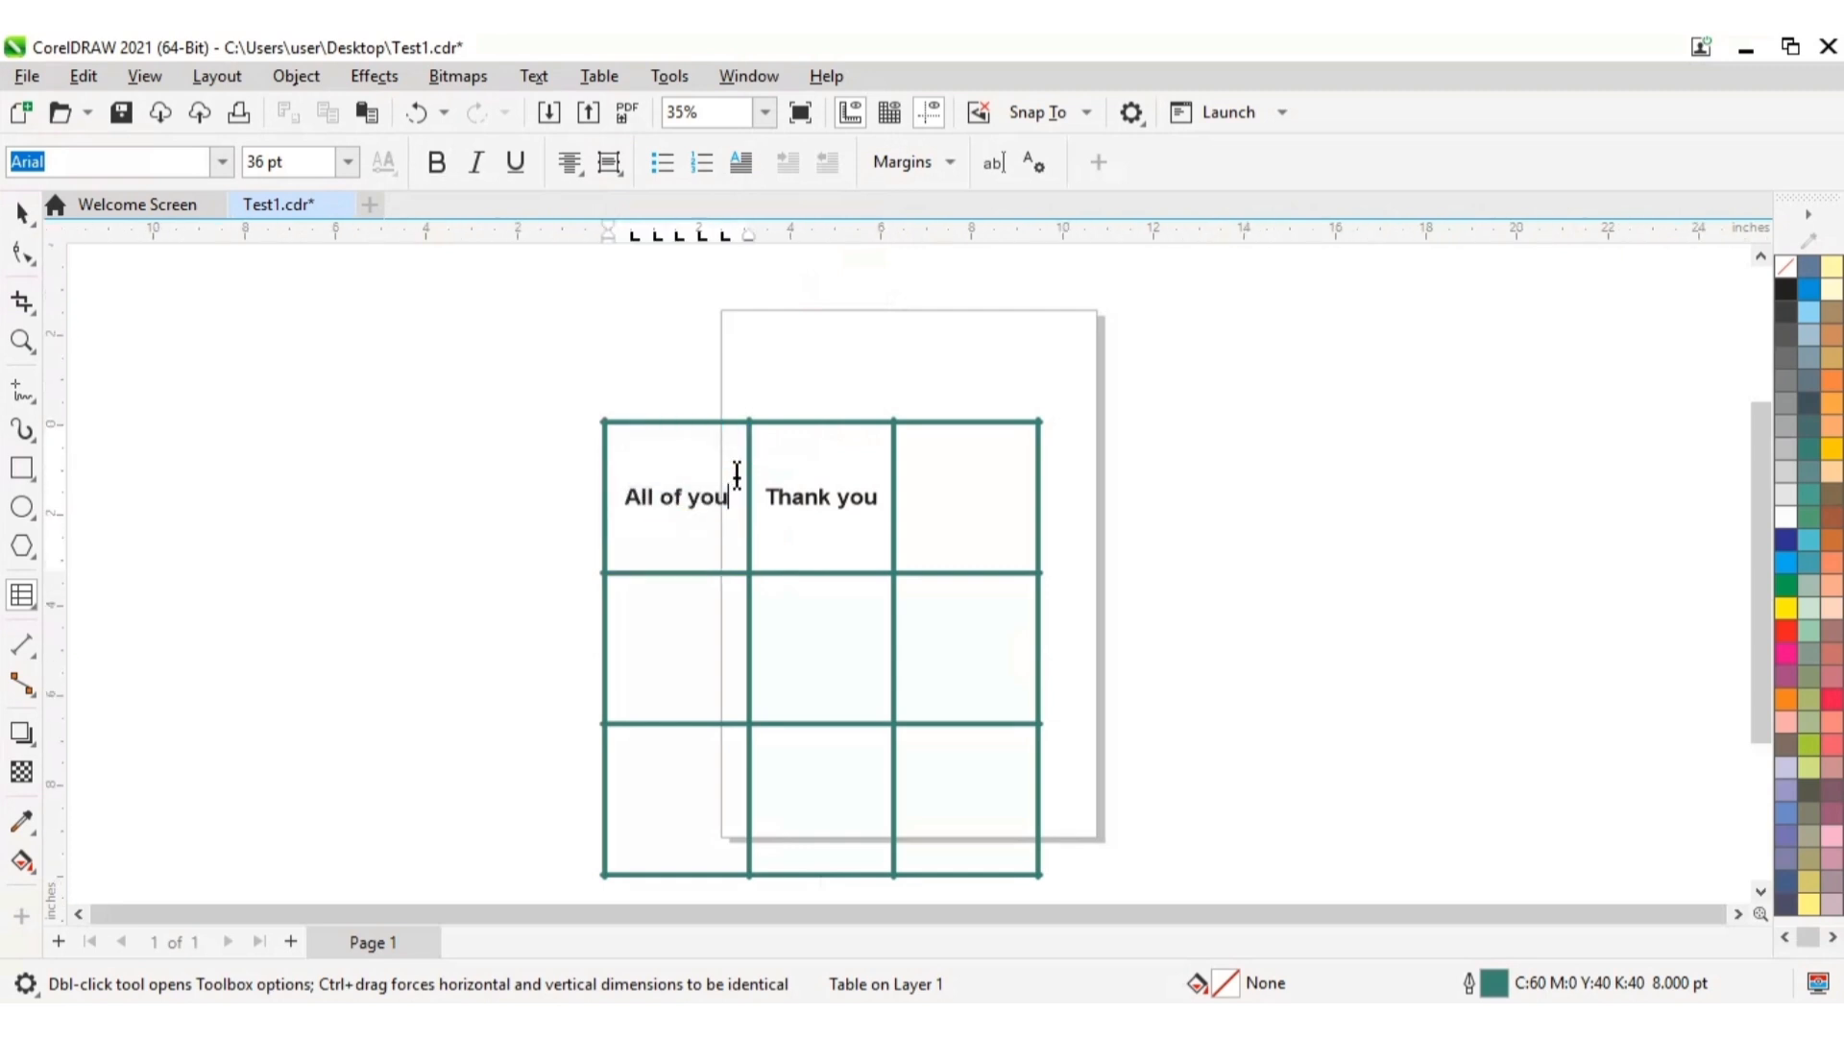
Step: Fill the table's top-left cell, containing "All of you", with orange
left_click(607, 424)
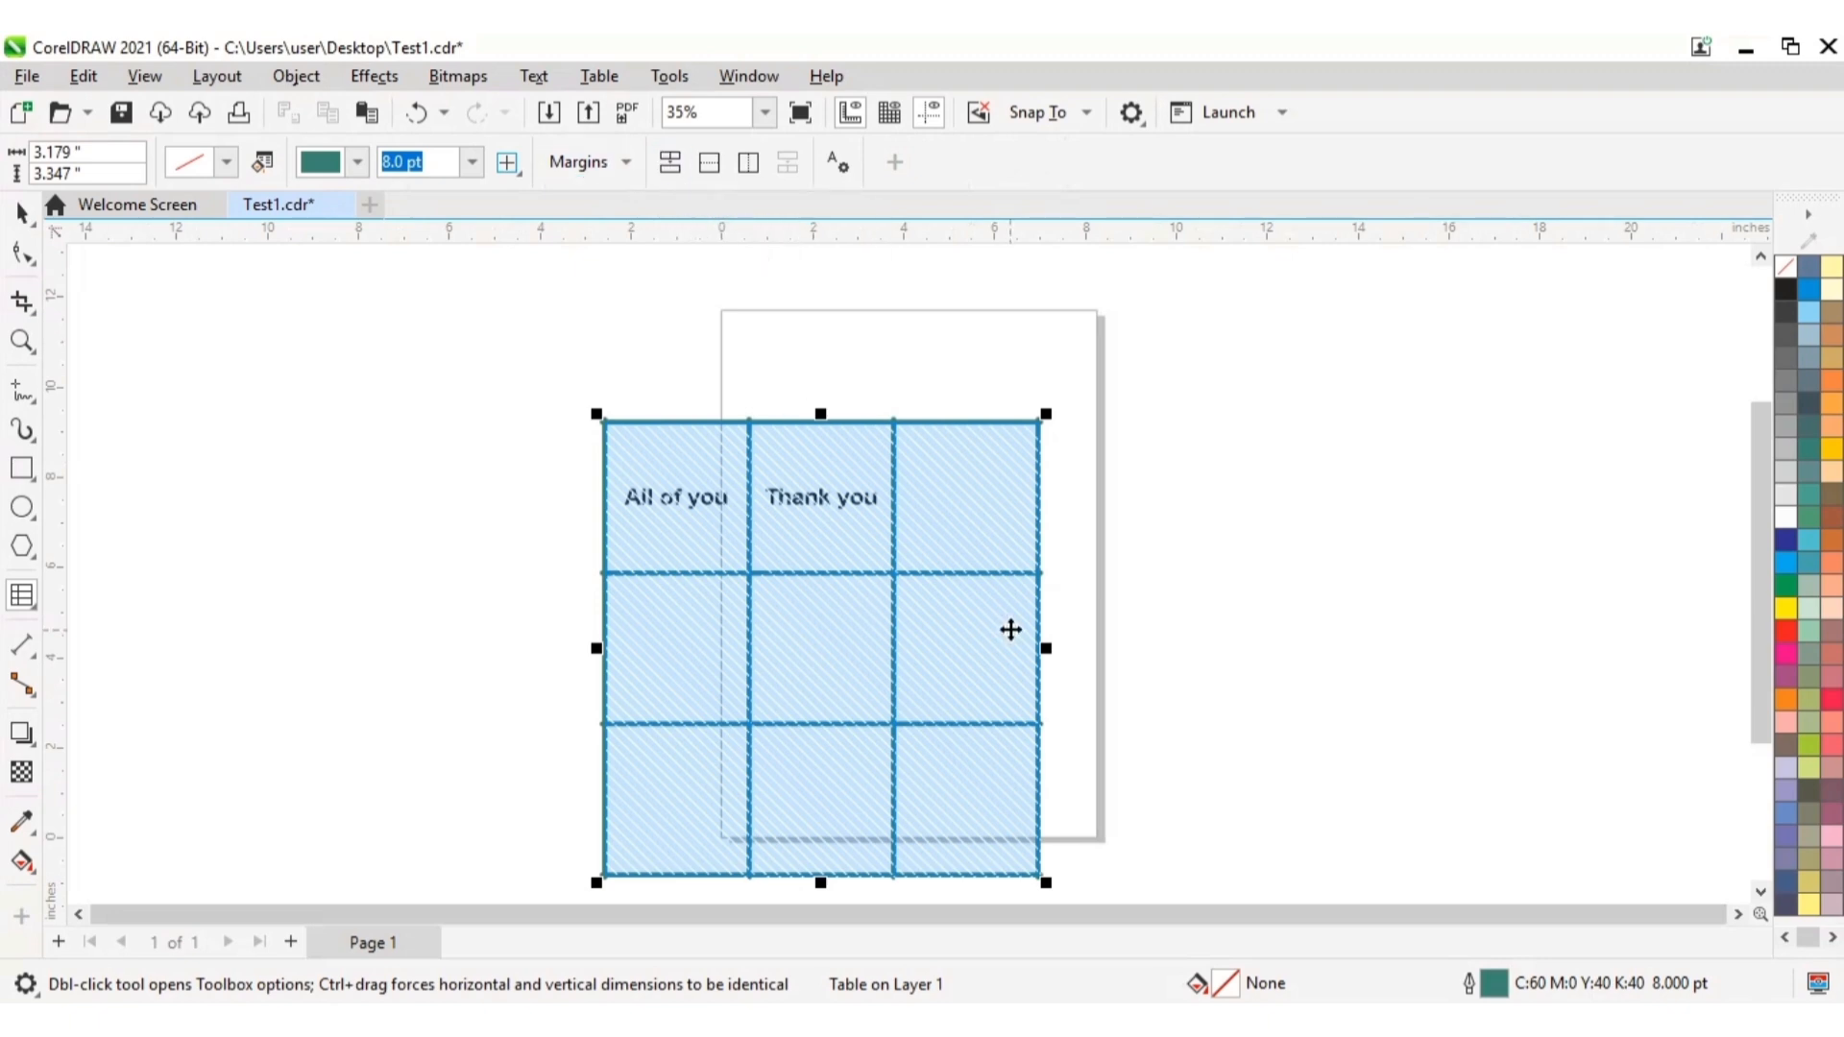
left_click(720, 523)
left_click(626, 490)
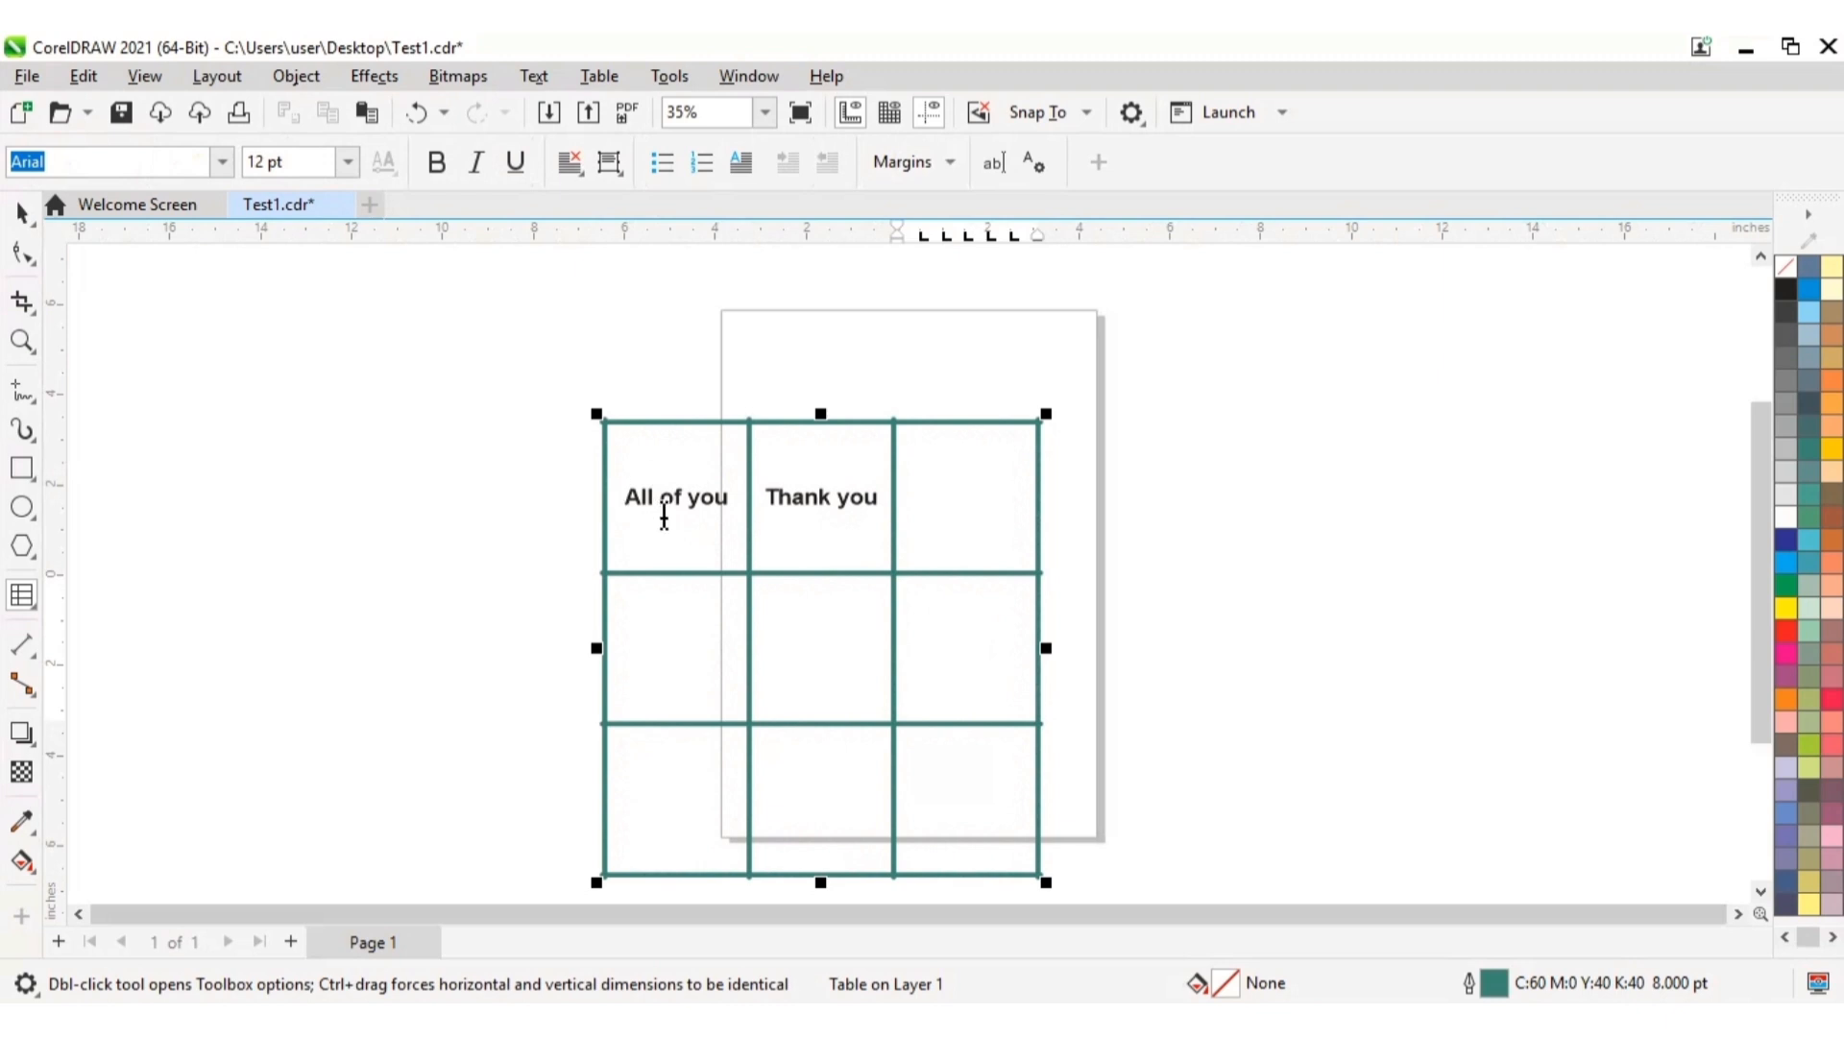
left_click_drag(663, 519, 749, 506)
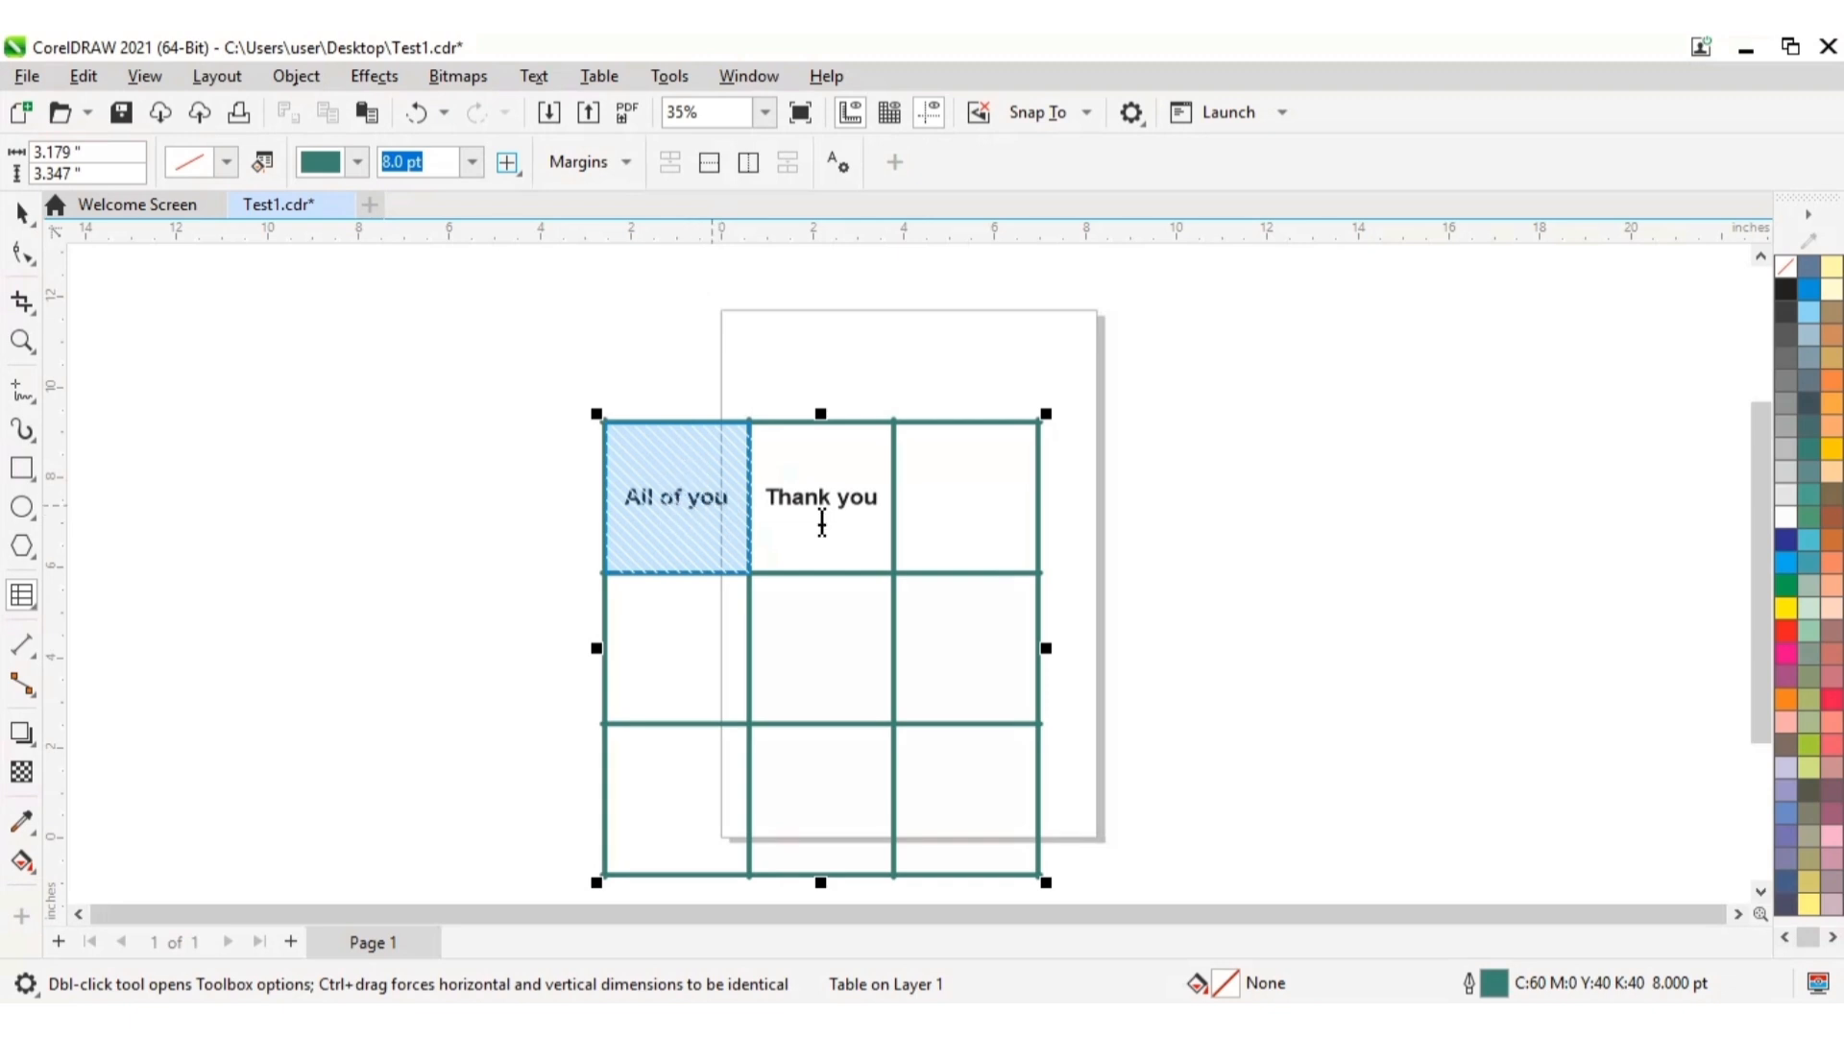
left_click(1834, 405)
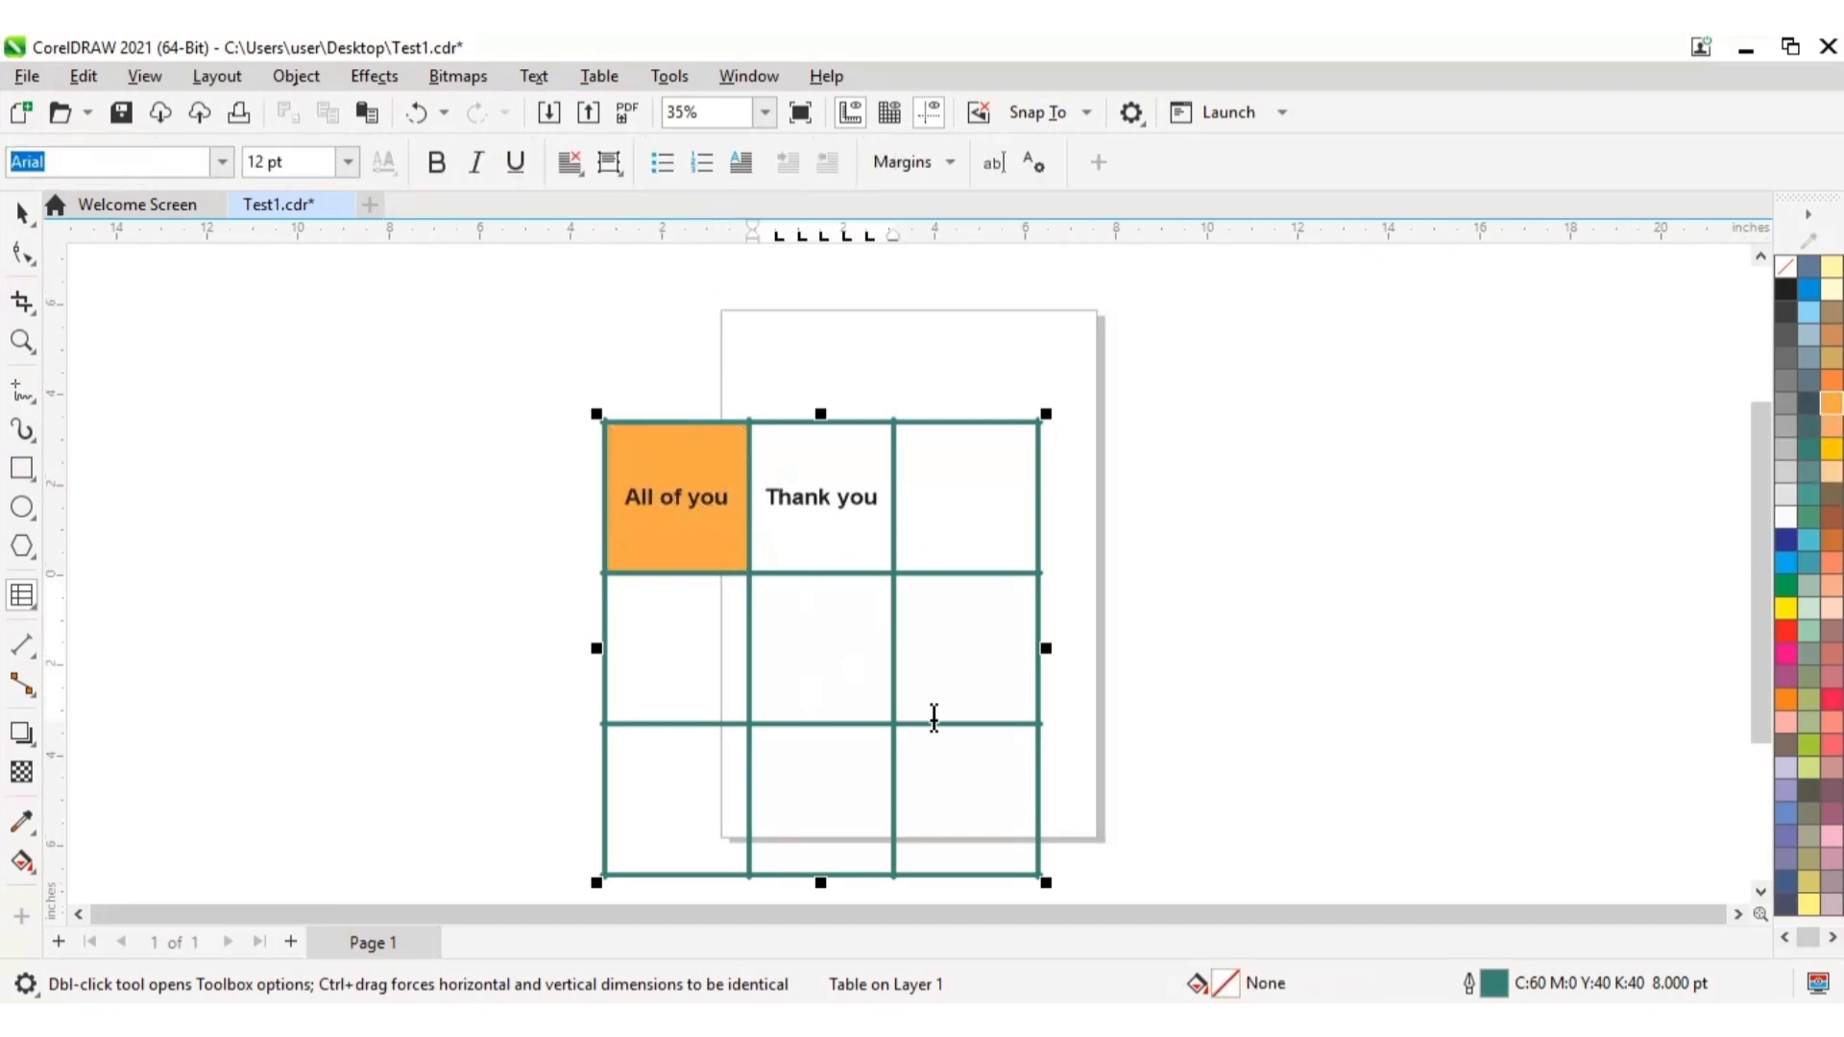
Step: Fill only the table's top-middle cell, containing "Thank you", with yellow and deselect the table
left_click(799, 487)
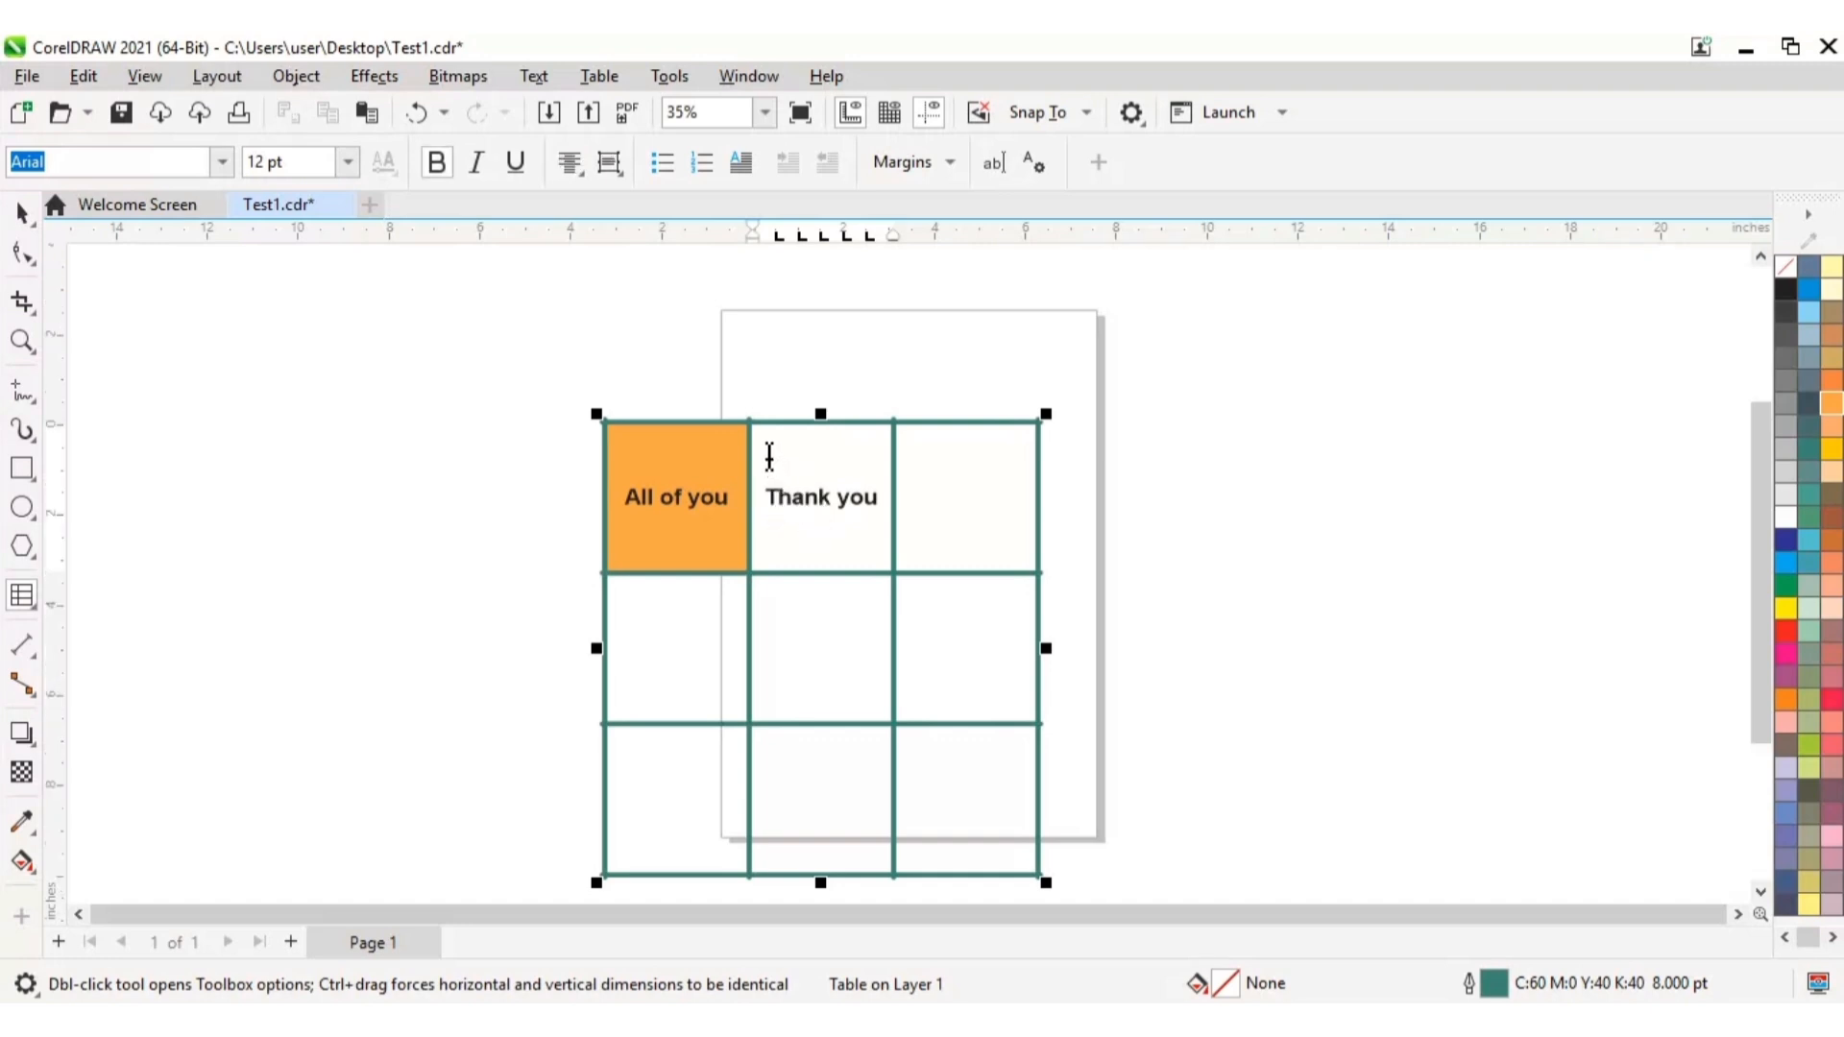
left_click_drag(765, 494, 897, 519)
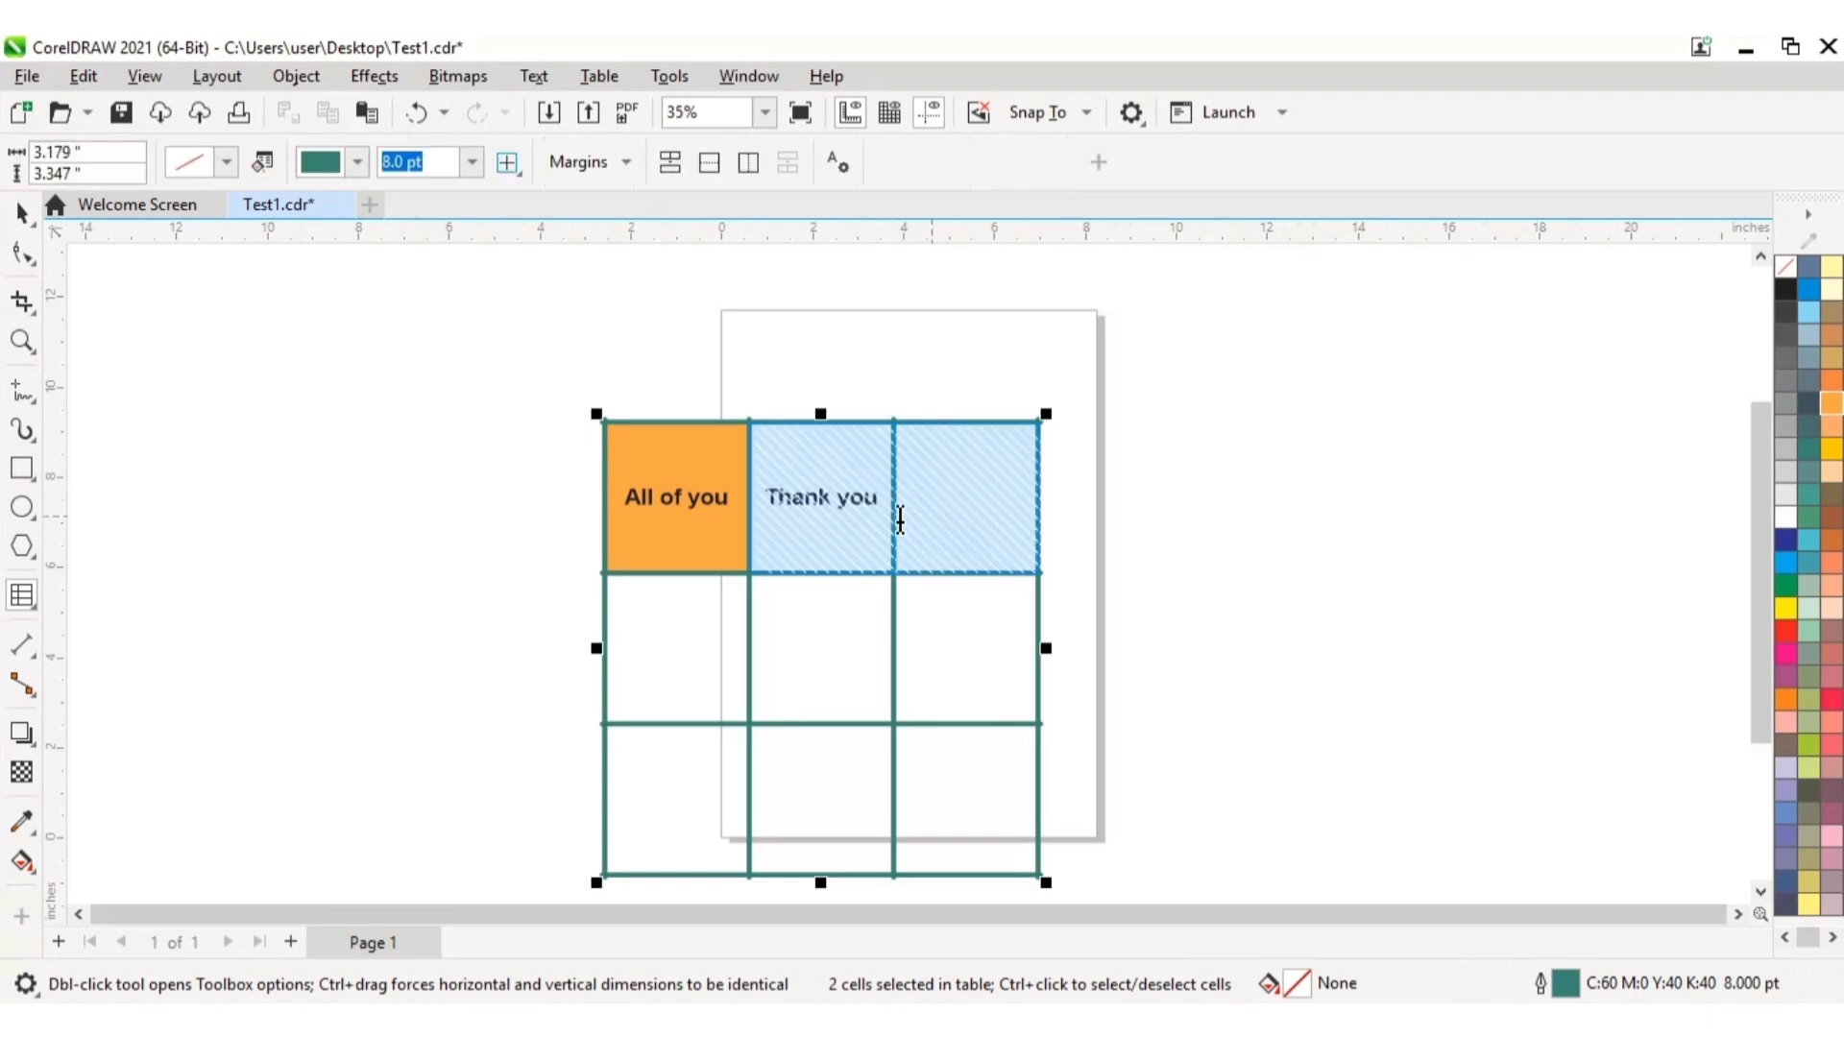
left_click(794, 510)
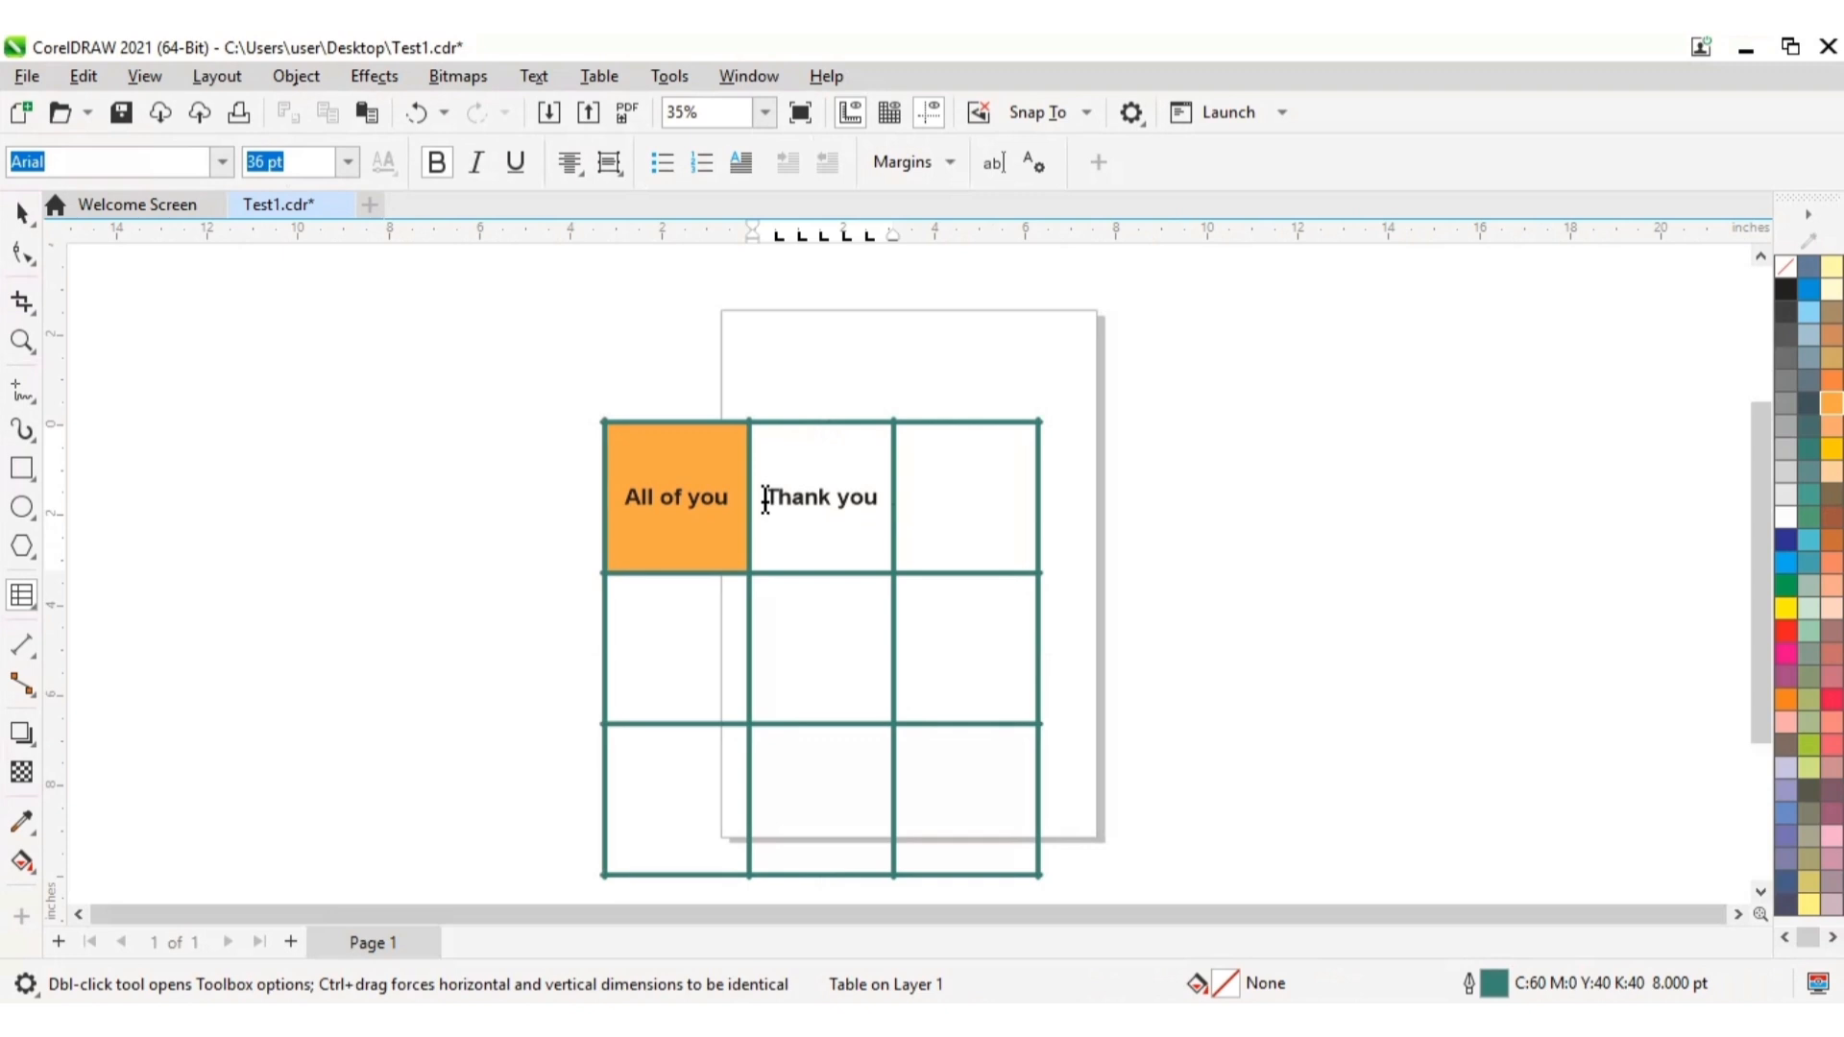
left_click_drag(767, 499, 933, 521)
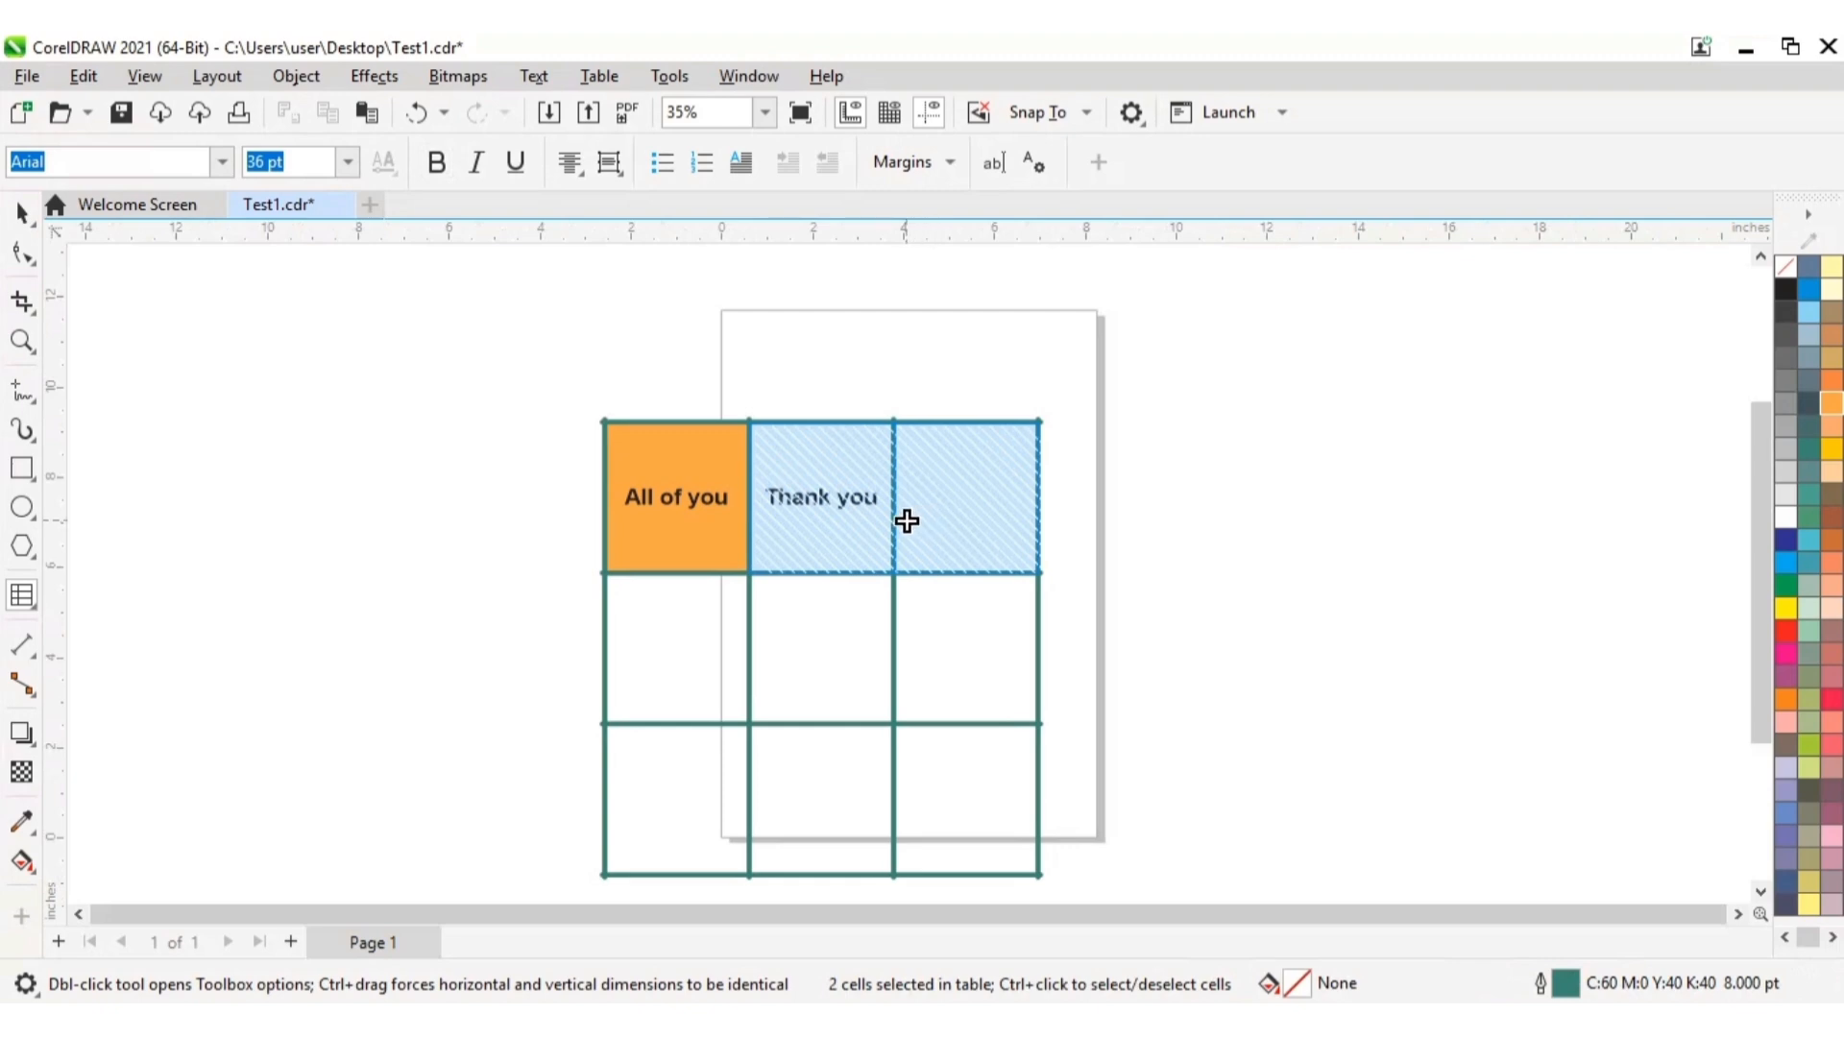
left_click(887, 519)
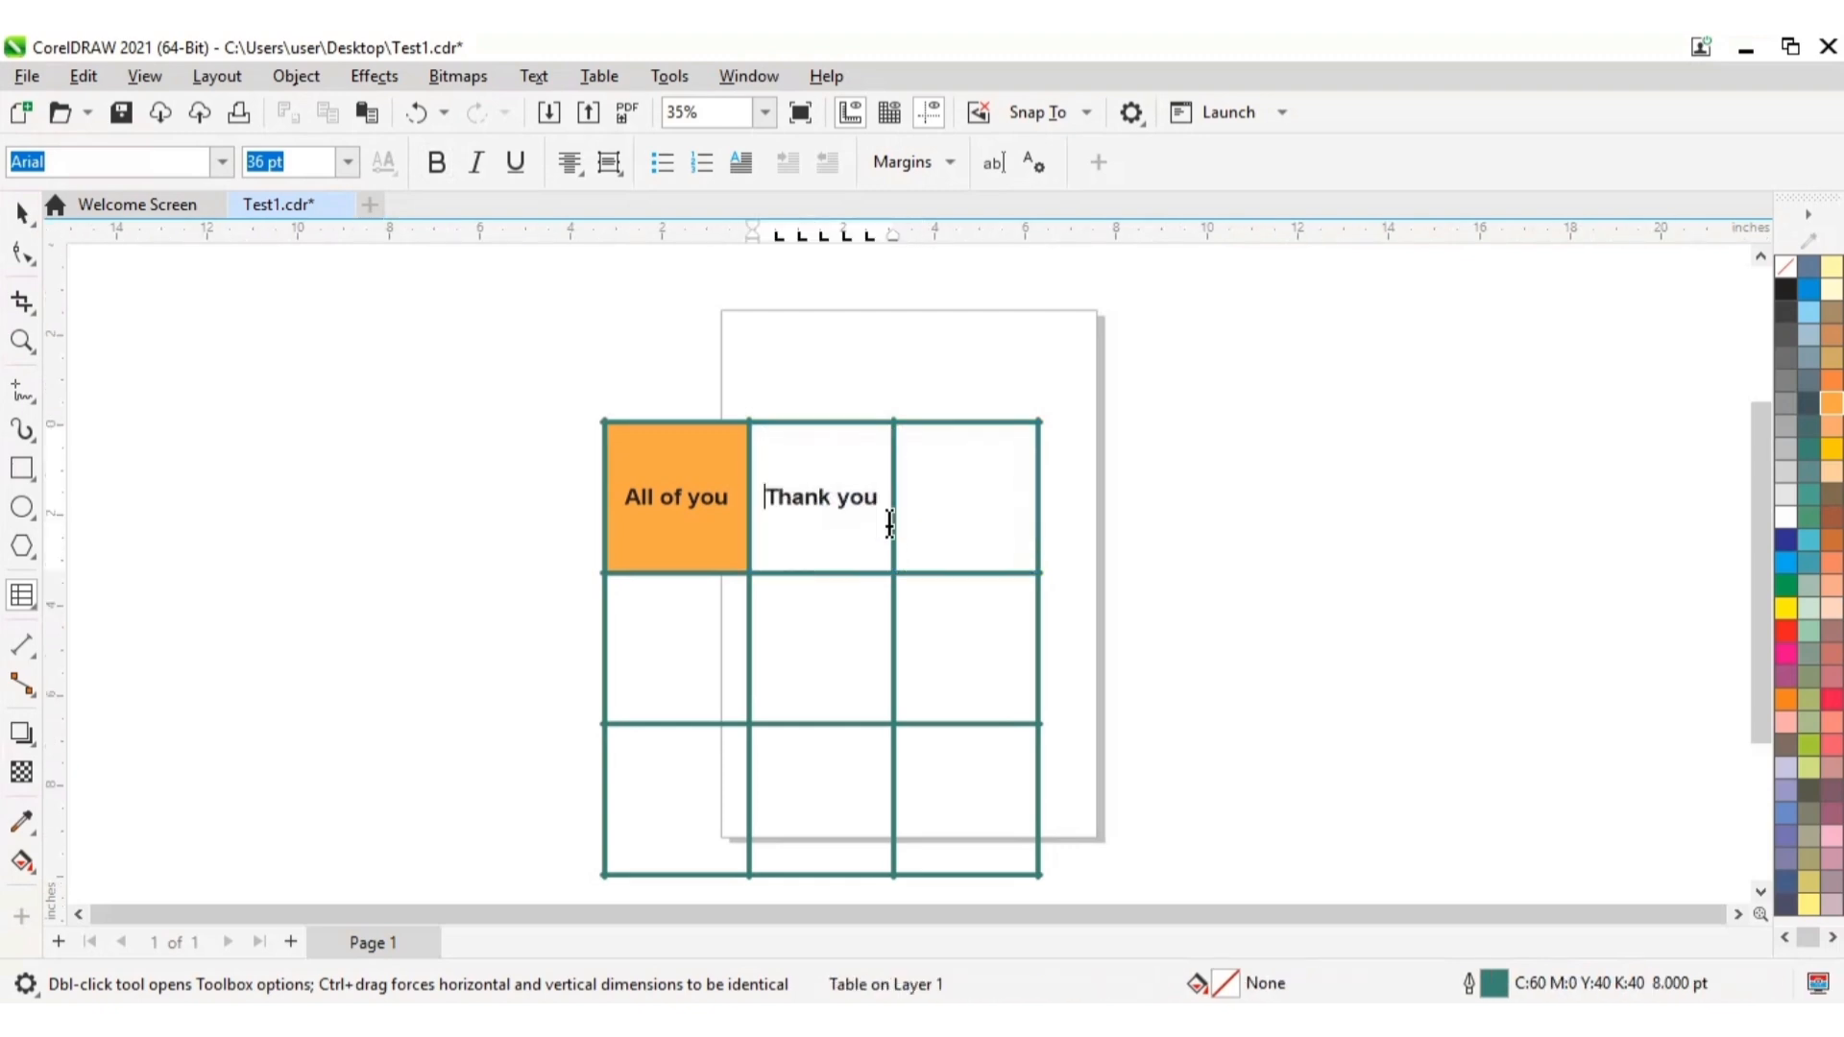
left_click_drag(892, 520, 918, 515)
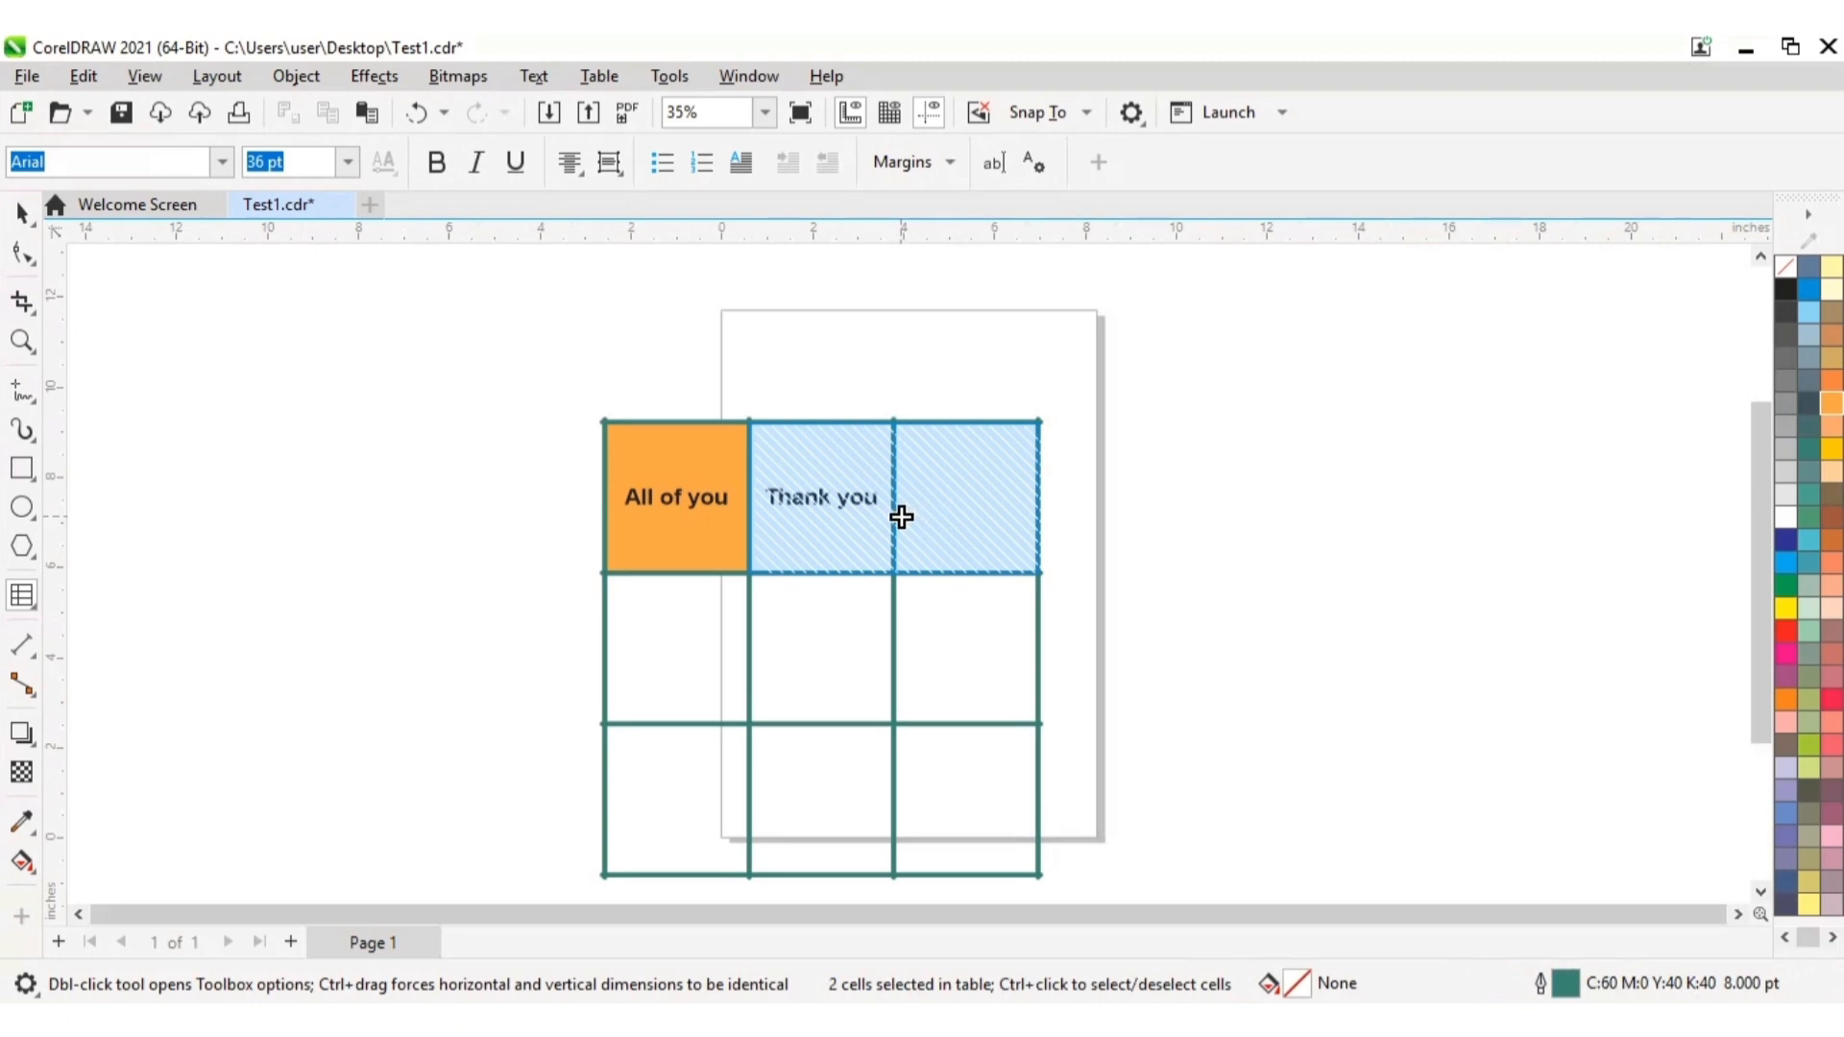
left_click(893, 516)
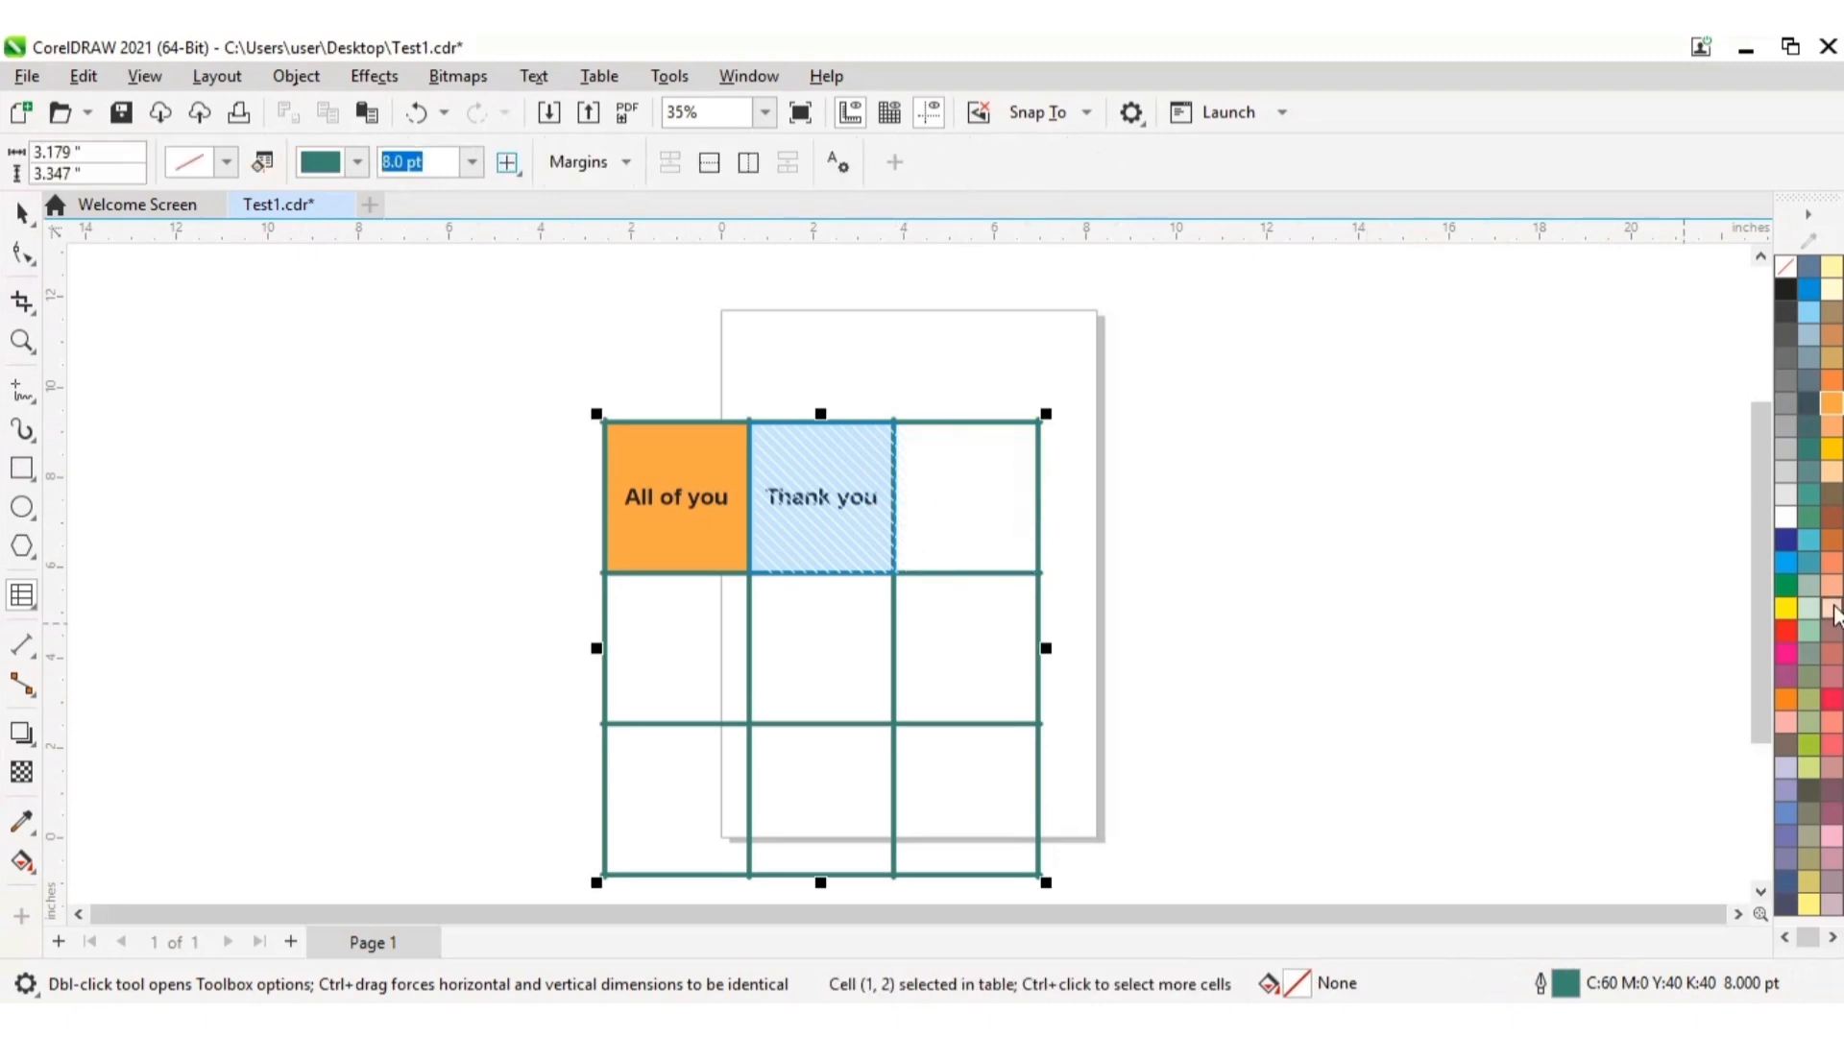
left_click(1783, 605)
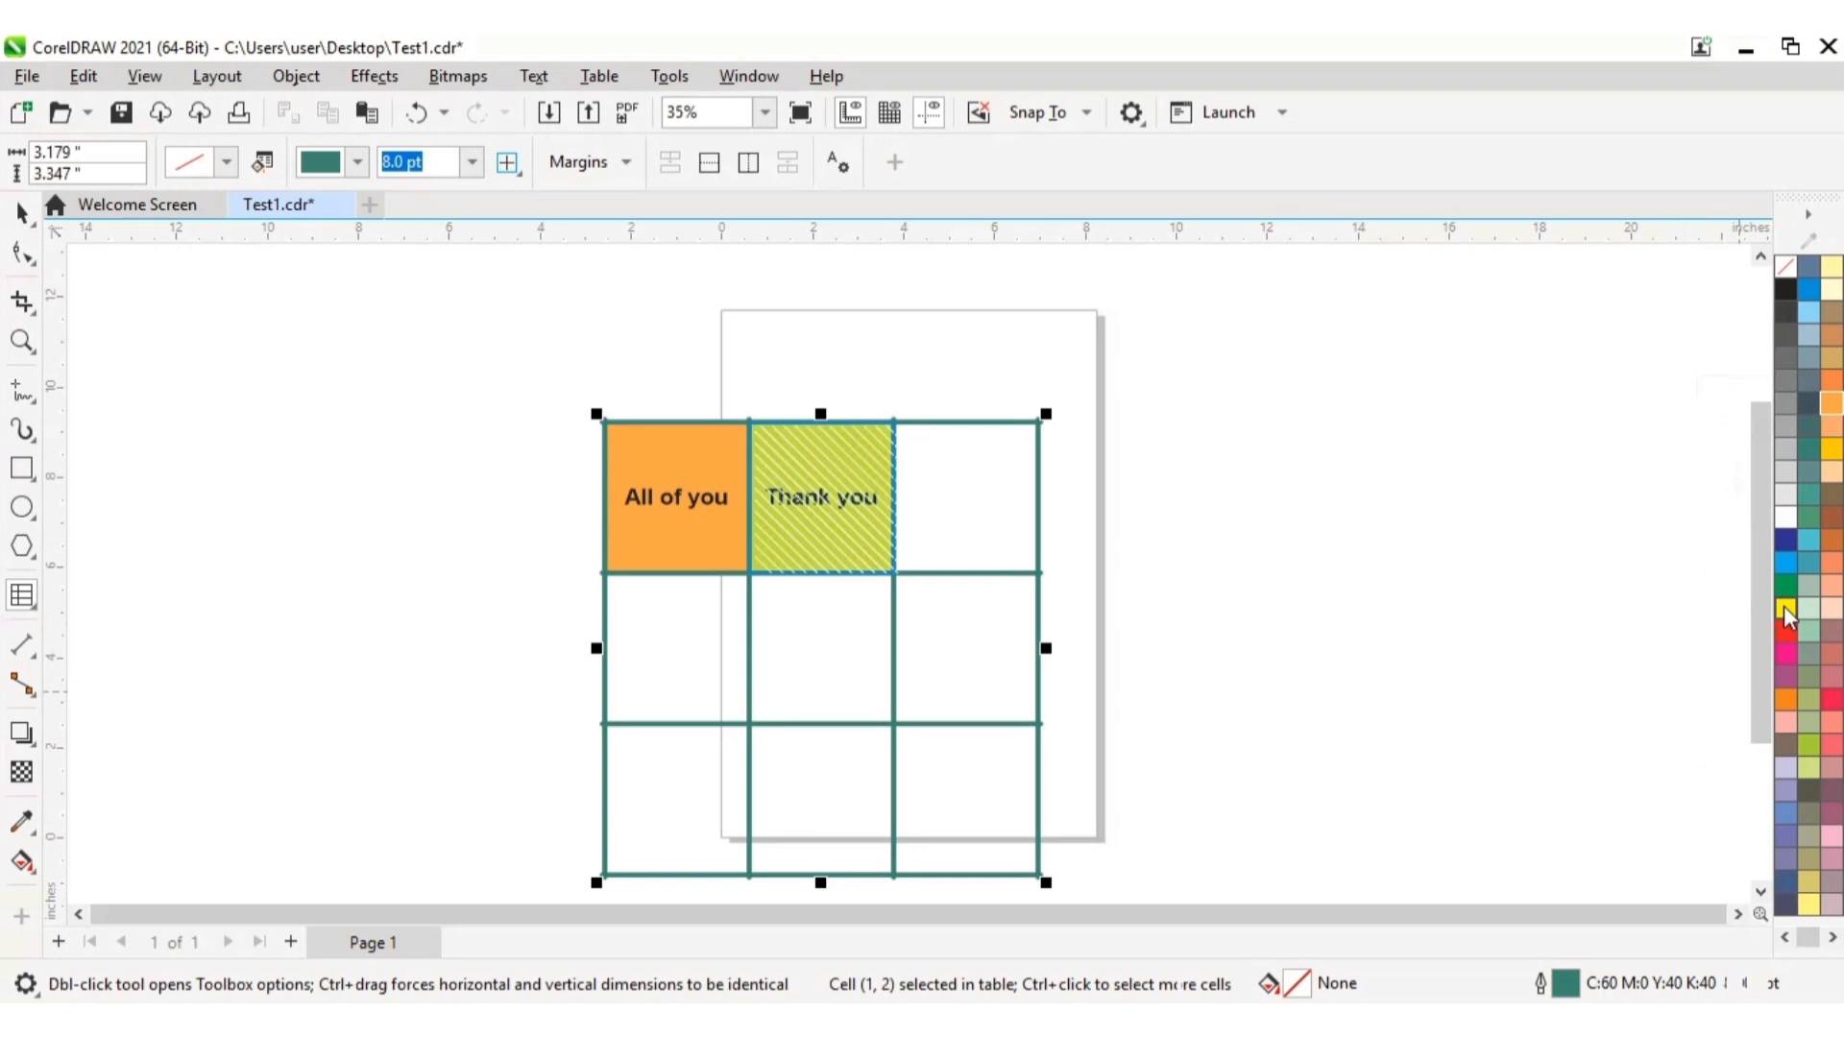
left_click(1325, 593)
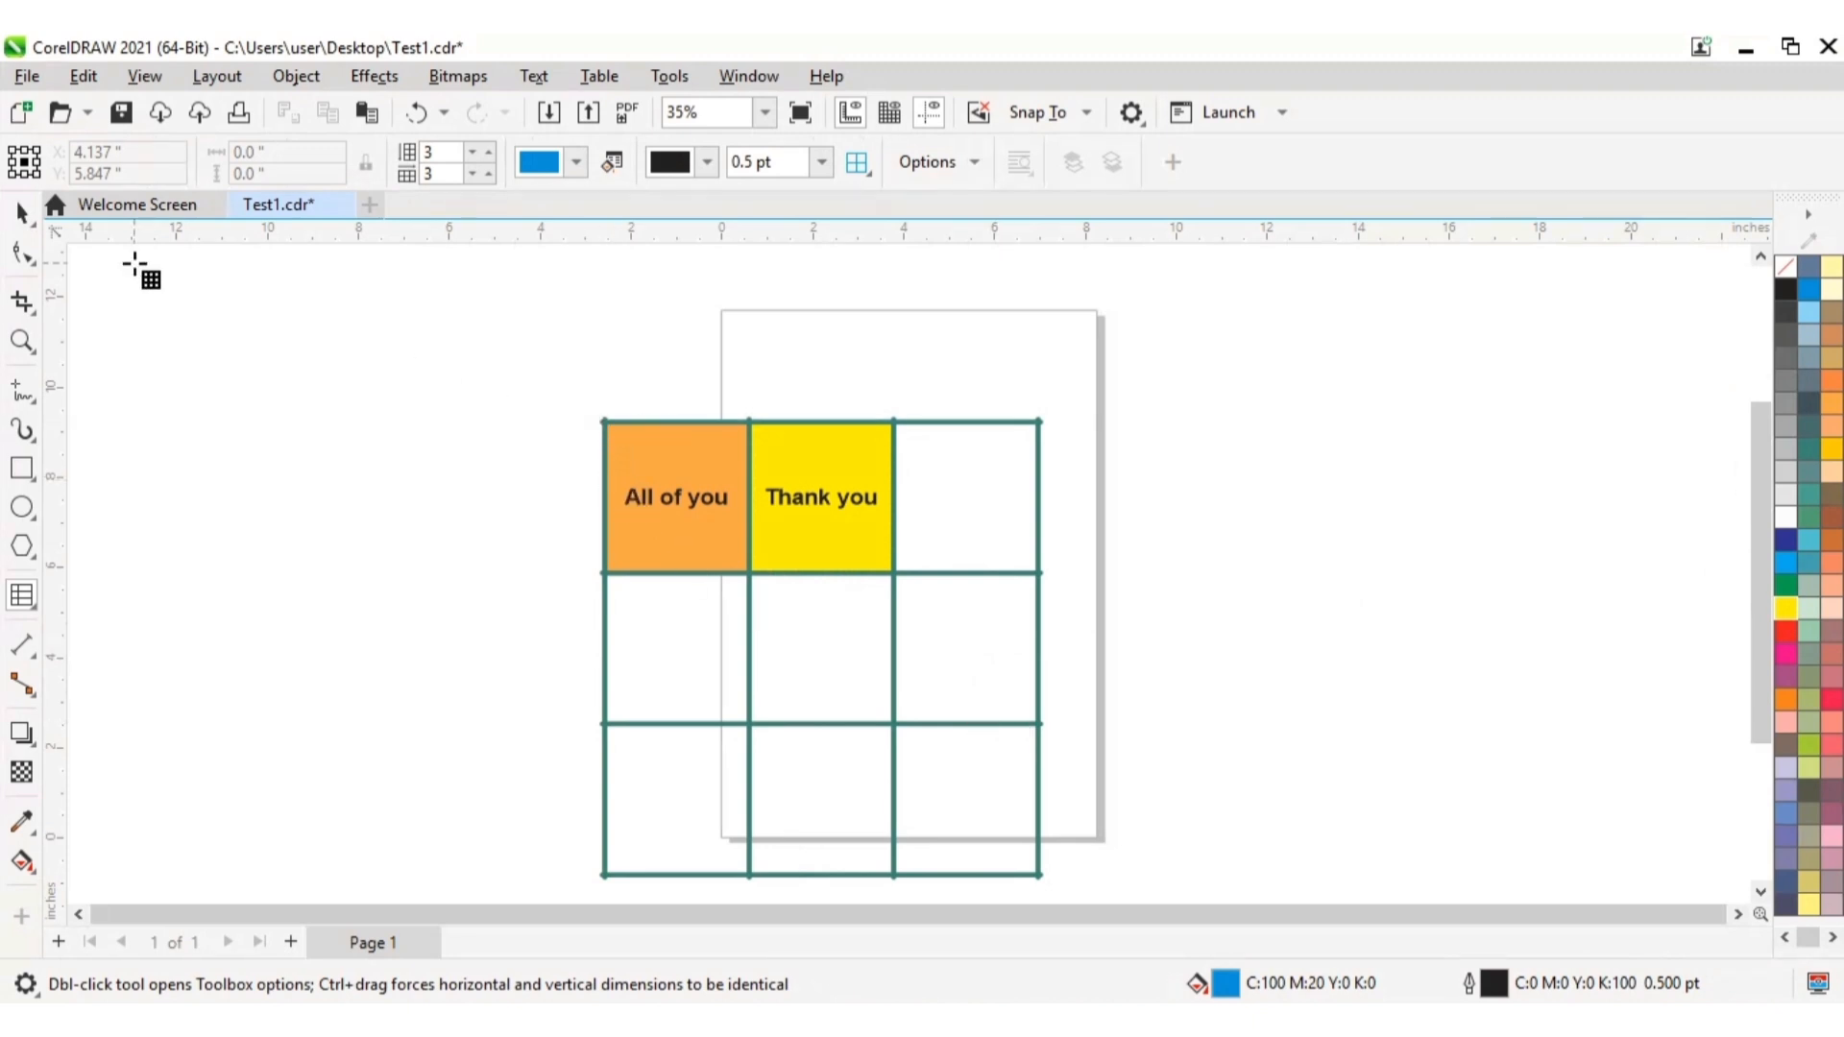
Step: Fill all cells of the table with Soft Pink and deselect the table
left_click(597, 419)
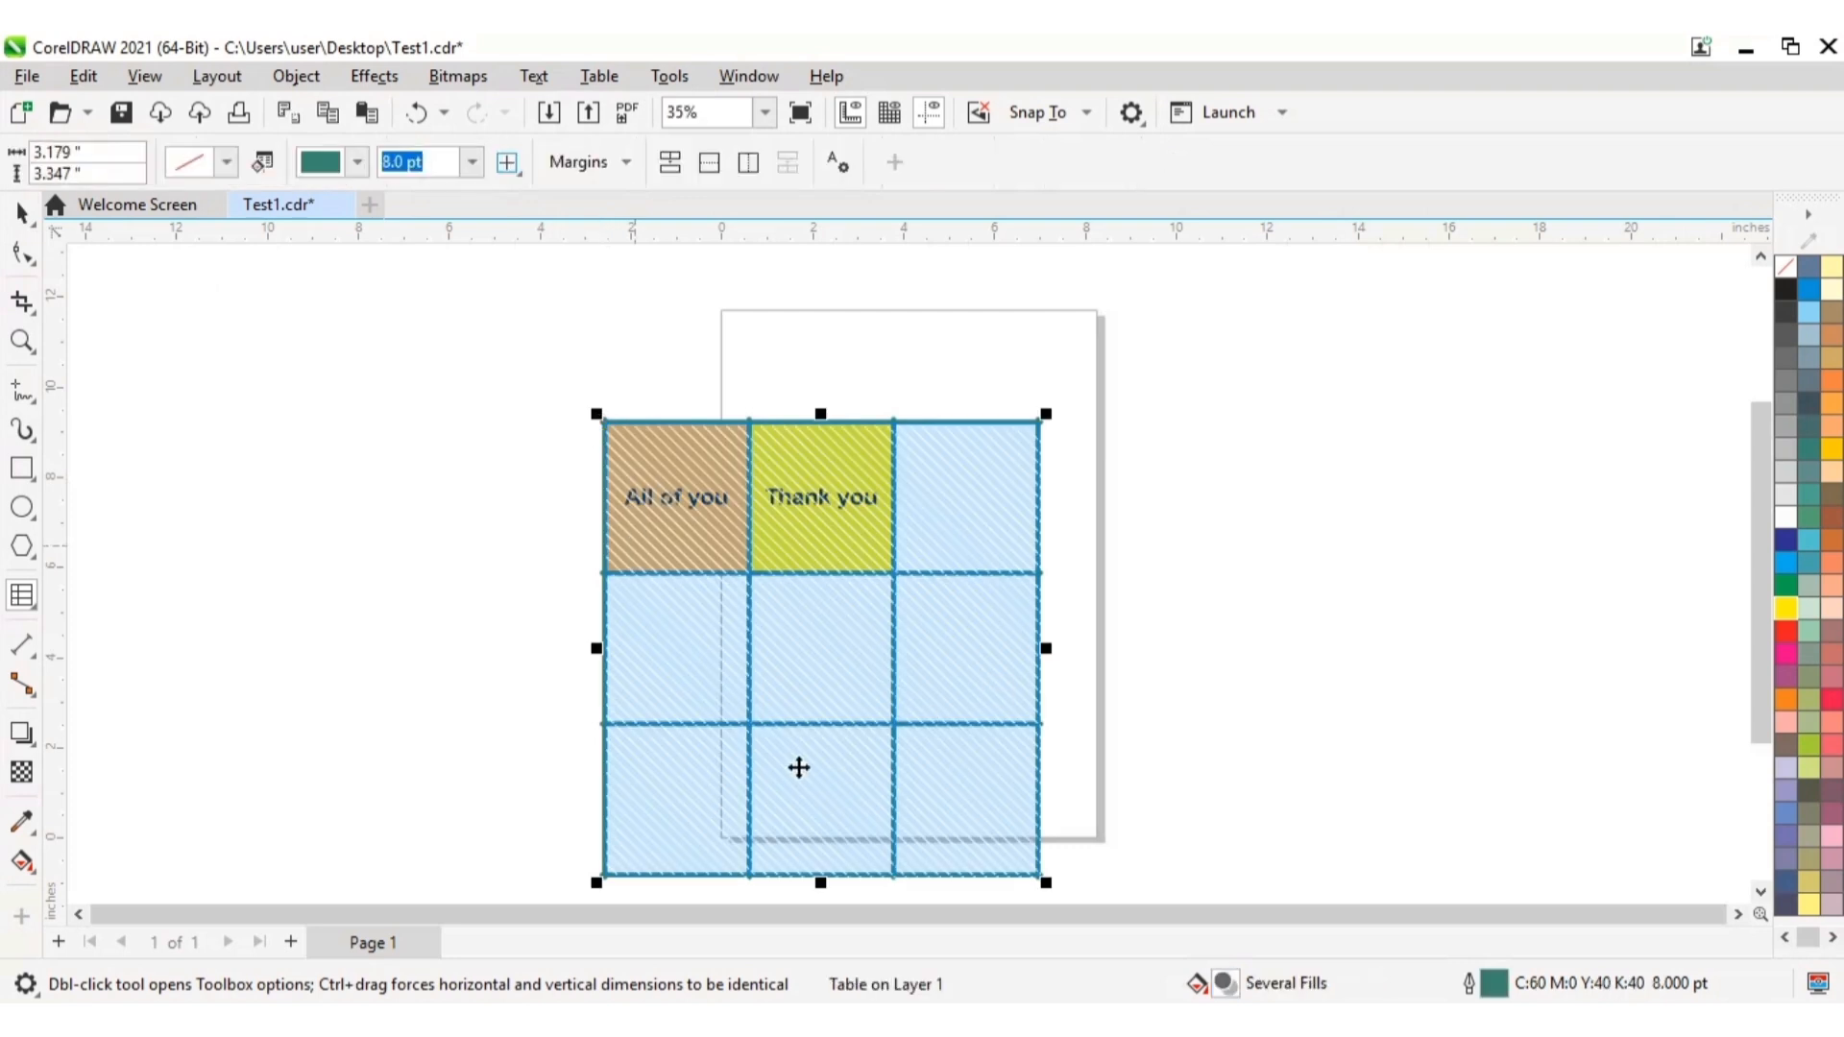
left_click(581, 457)
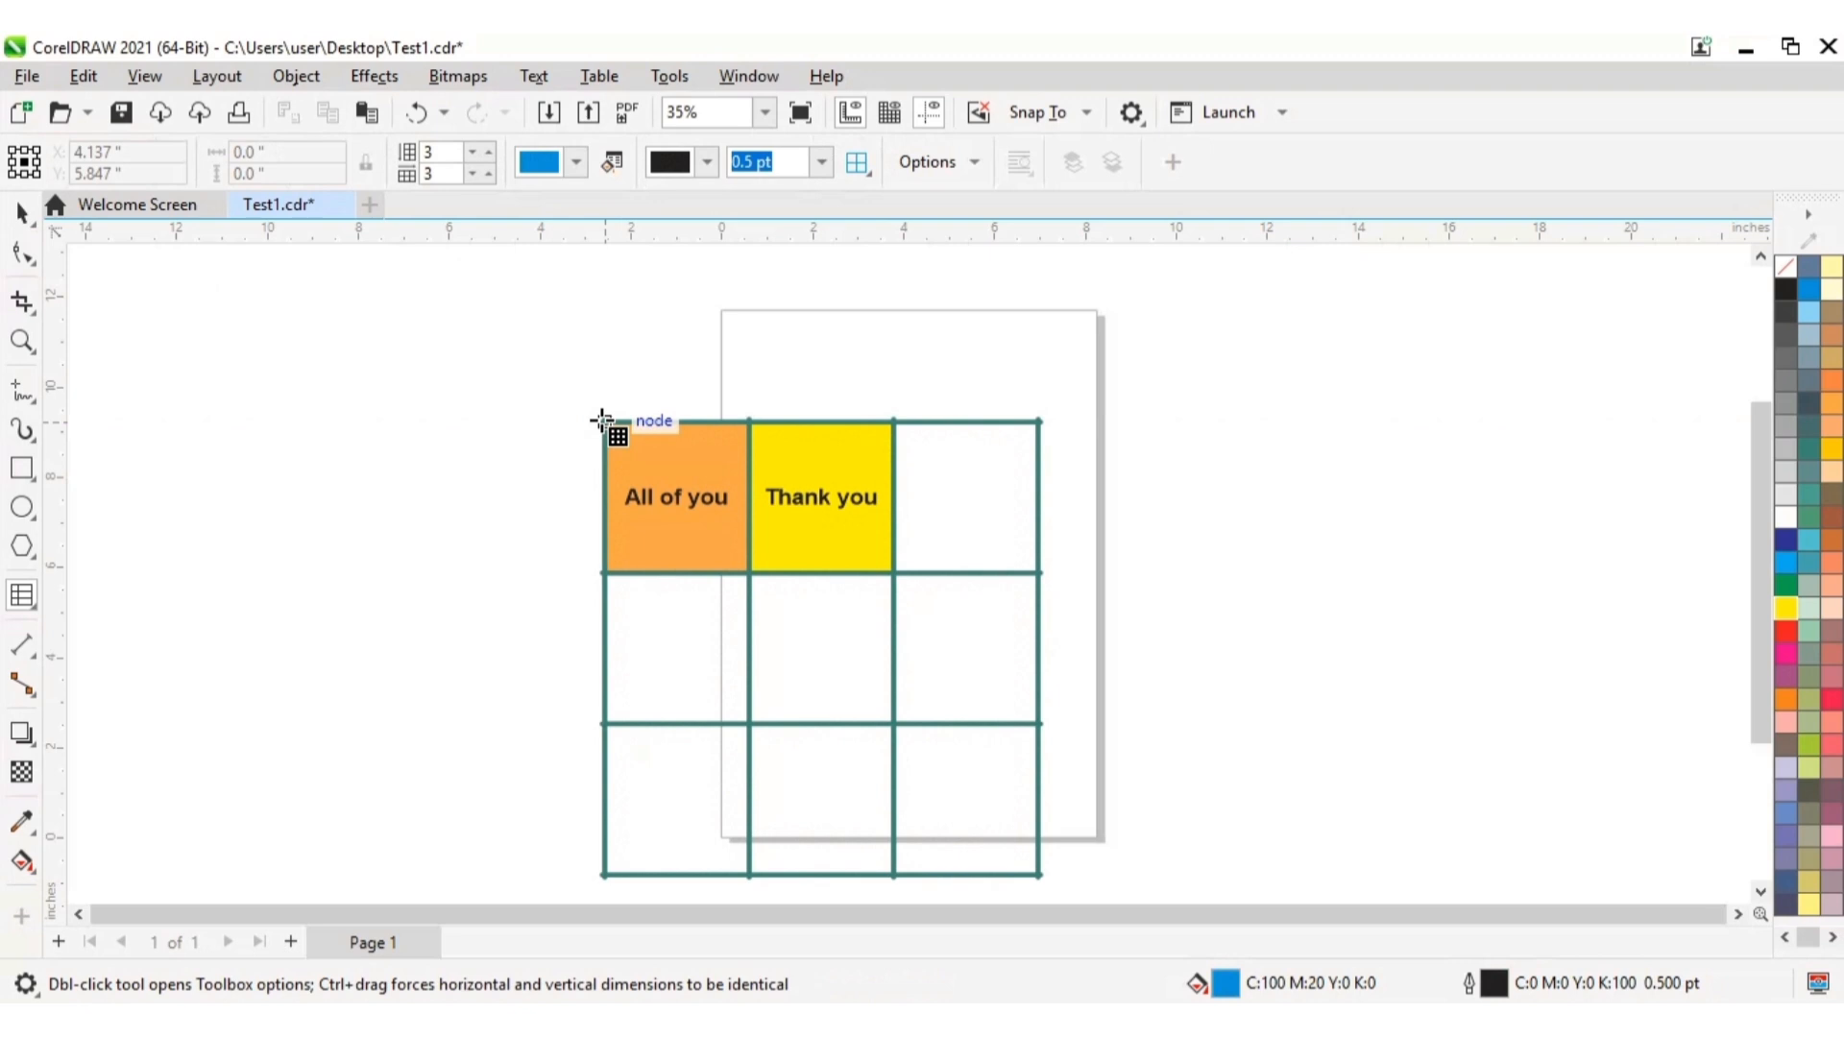
left_click(602, 421)
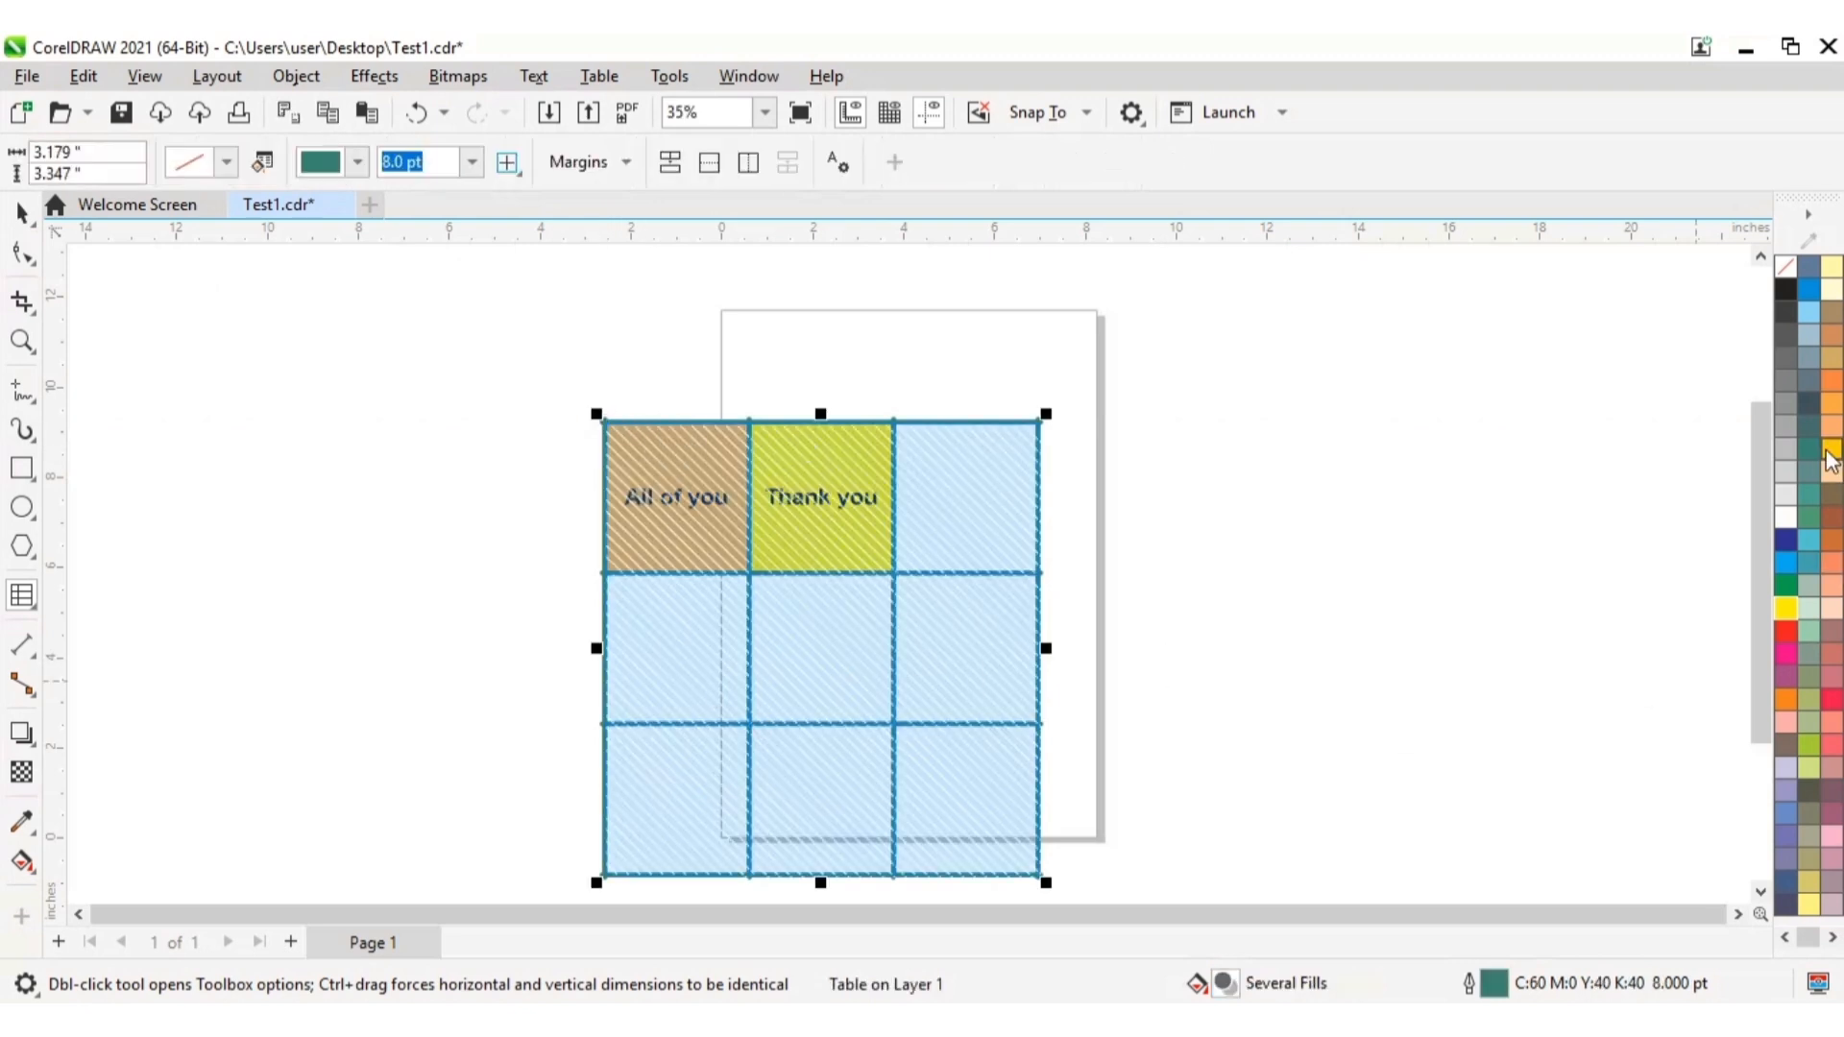
left_click(1835, 591)
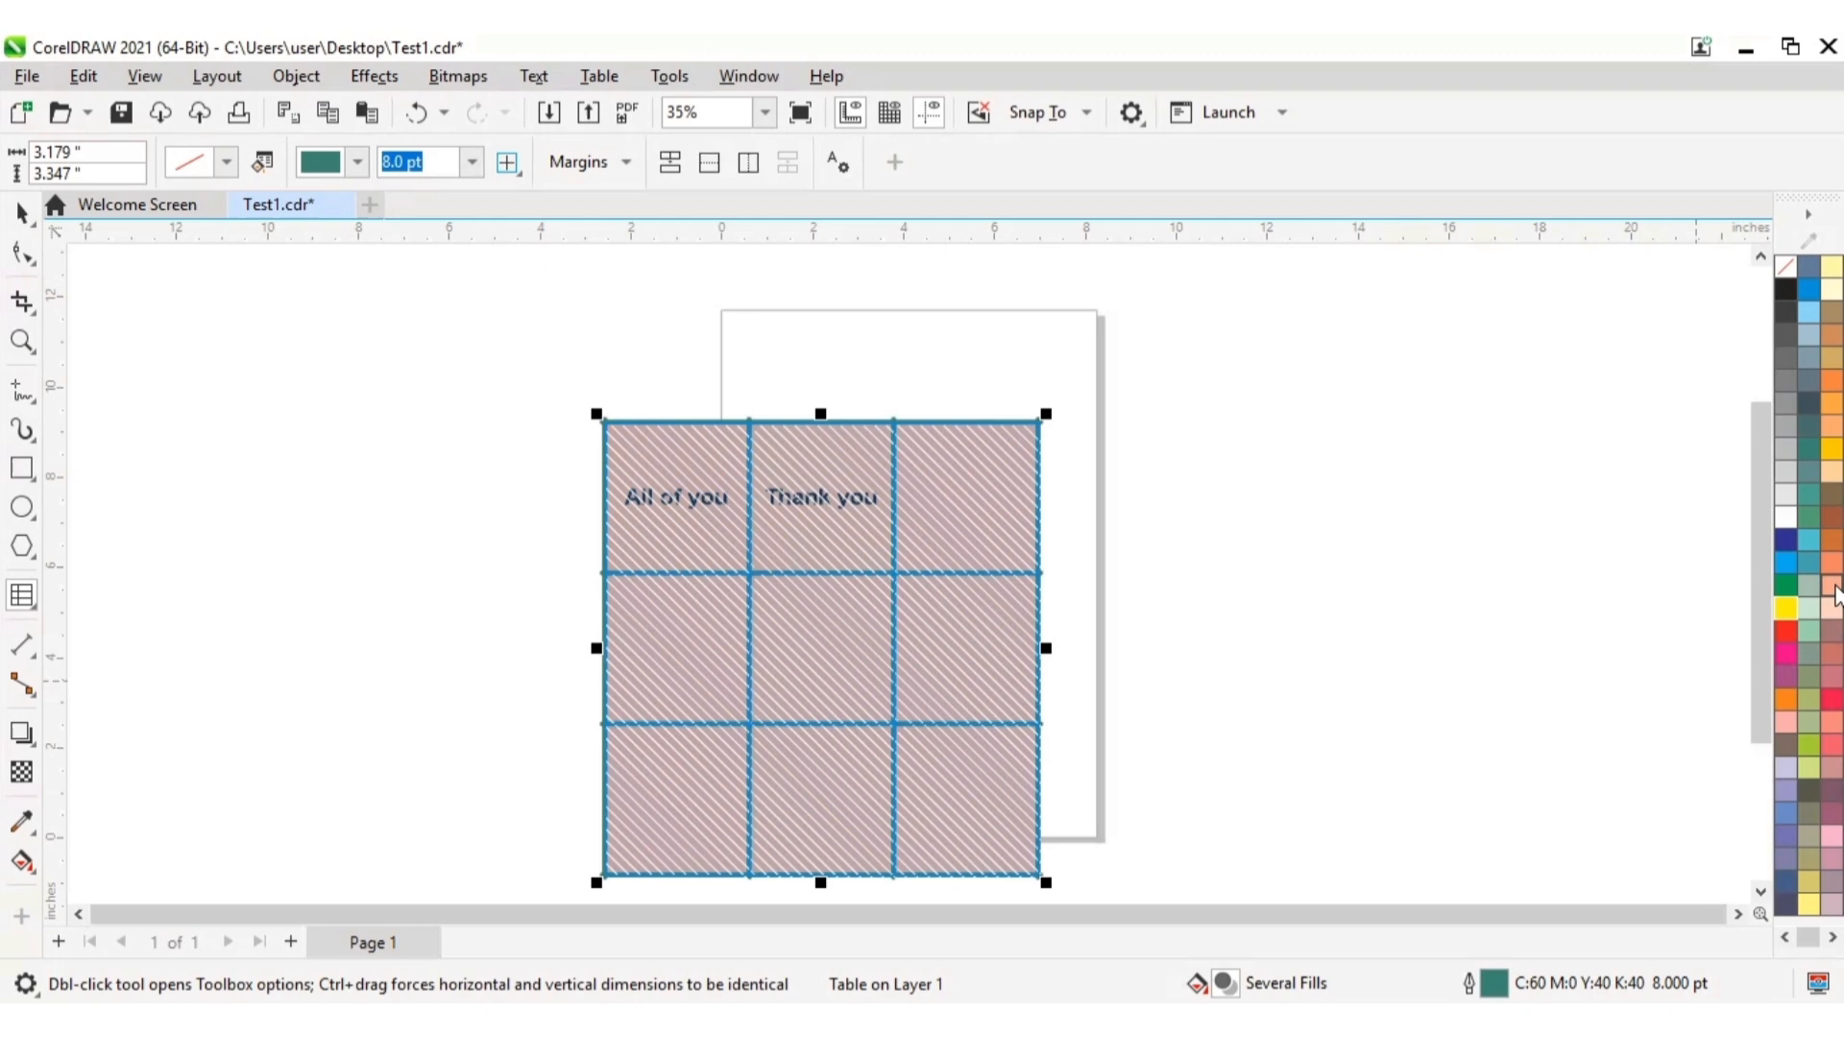
left_click(1508, 658)
left_click(1066, 620)
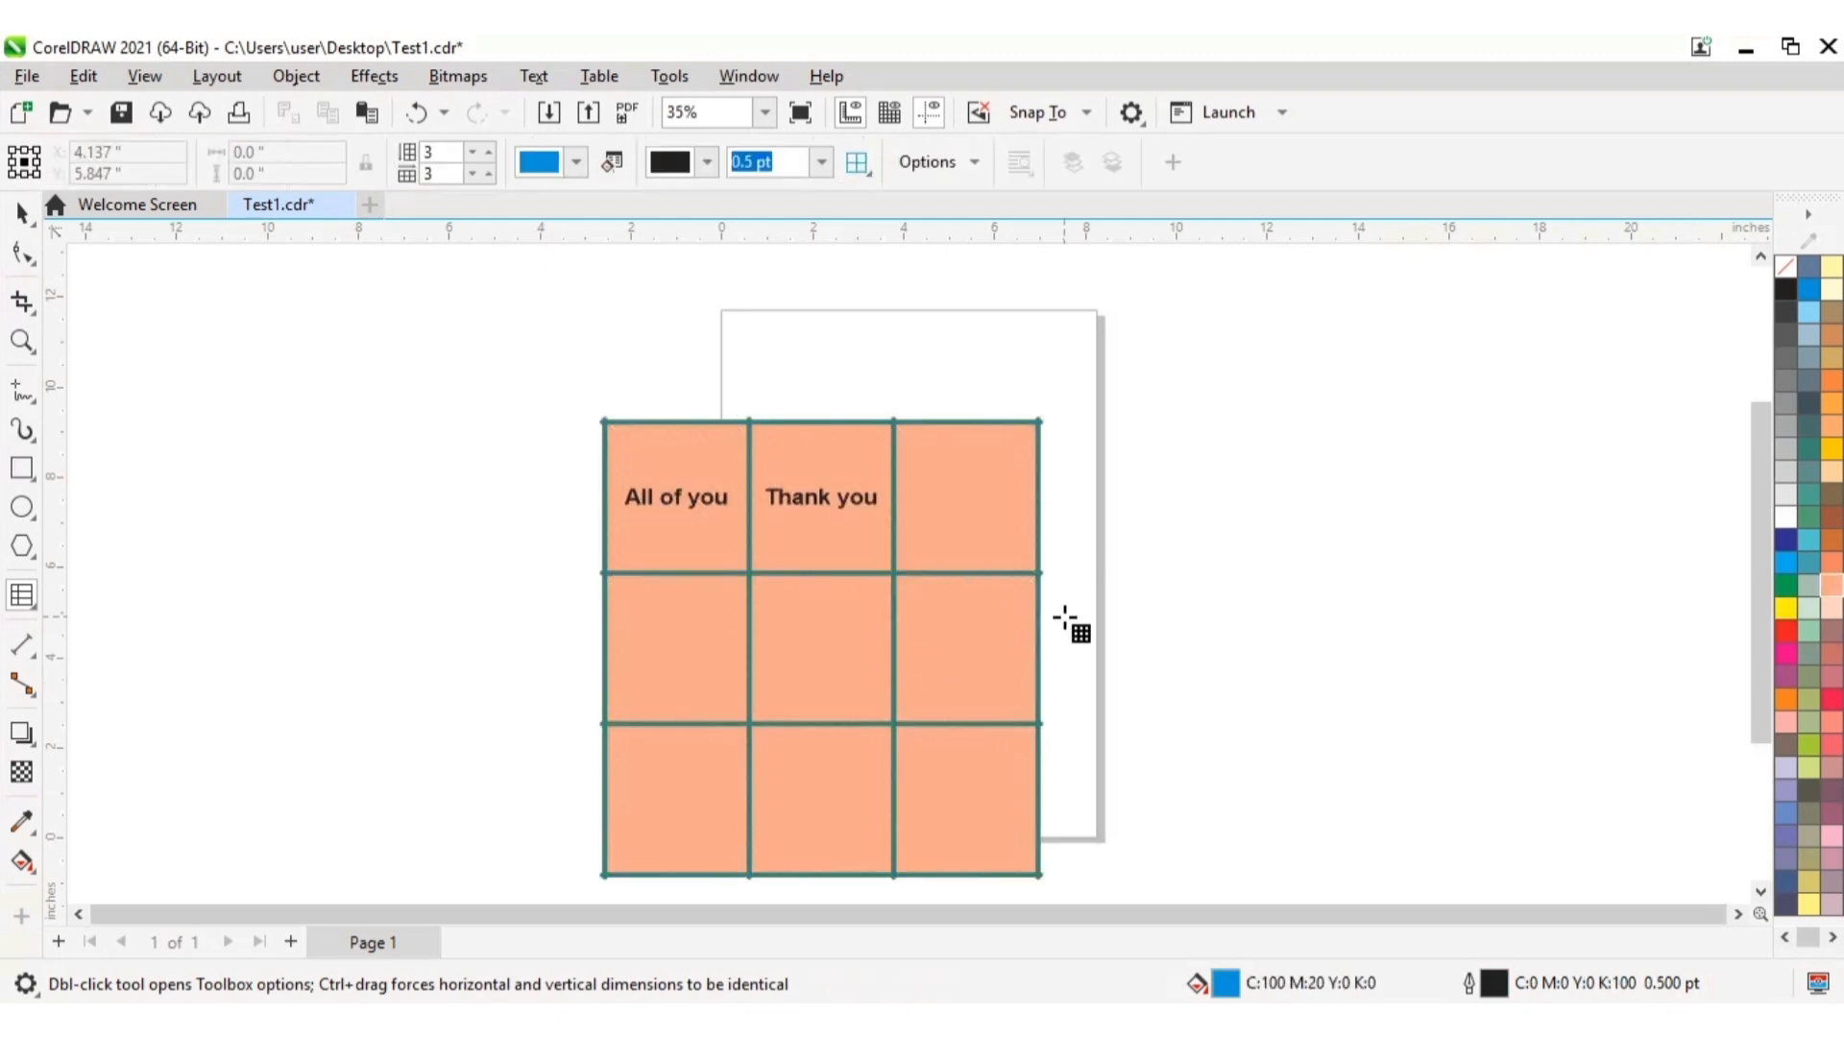
left_click(601, 415)
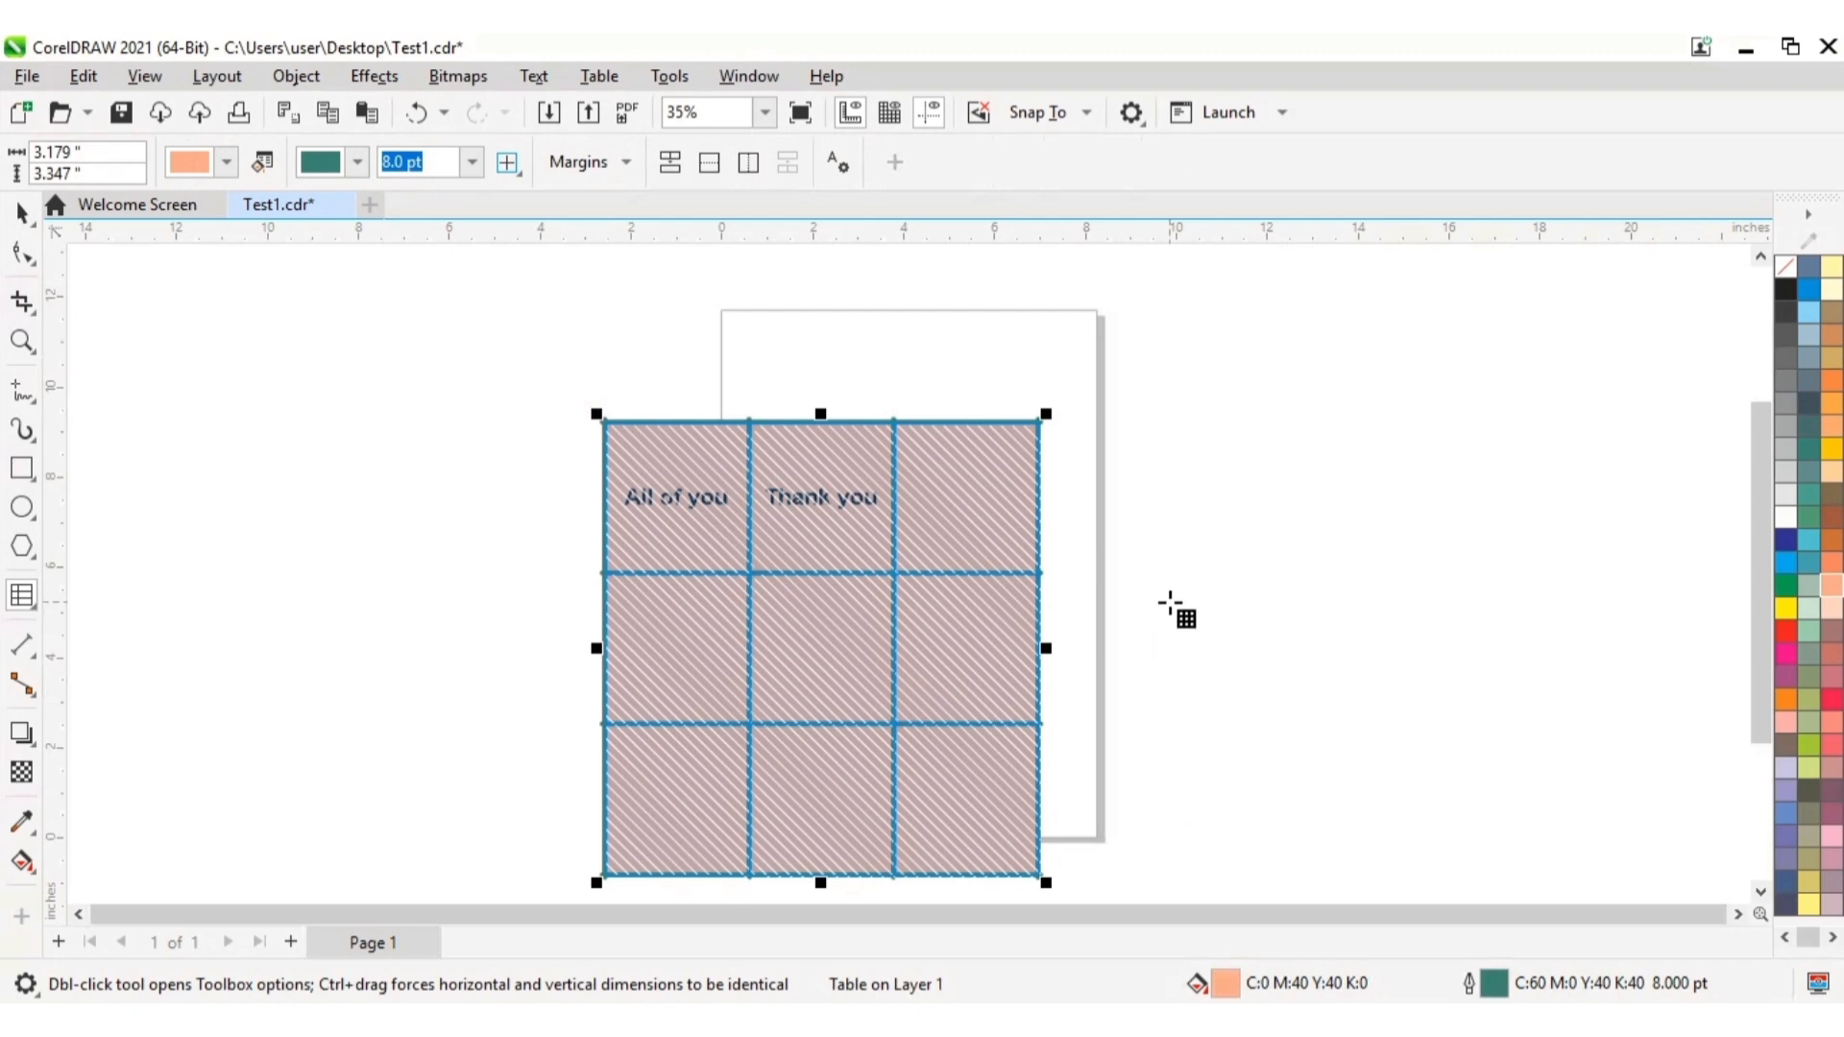
left_click(1239, 483)
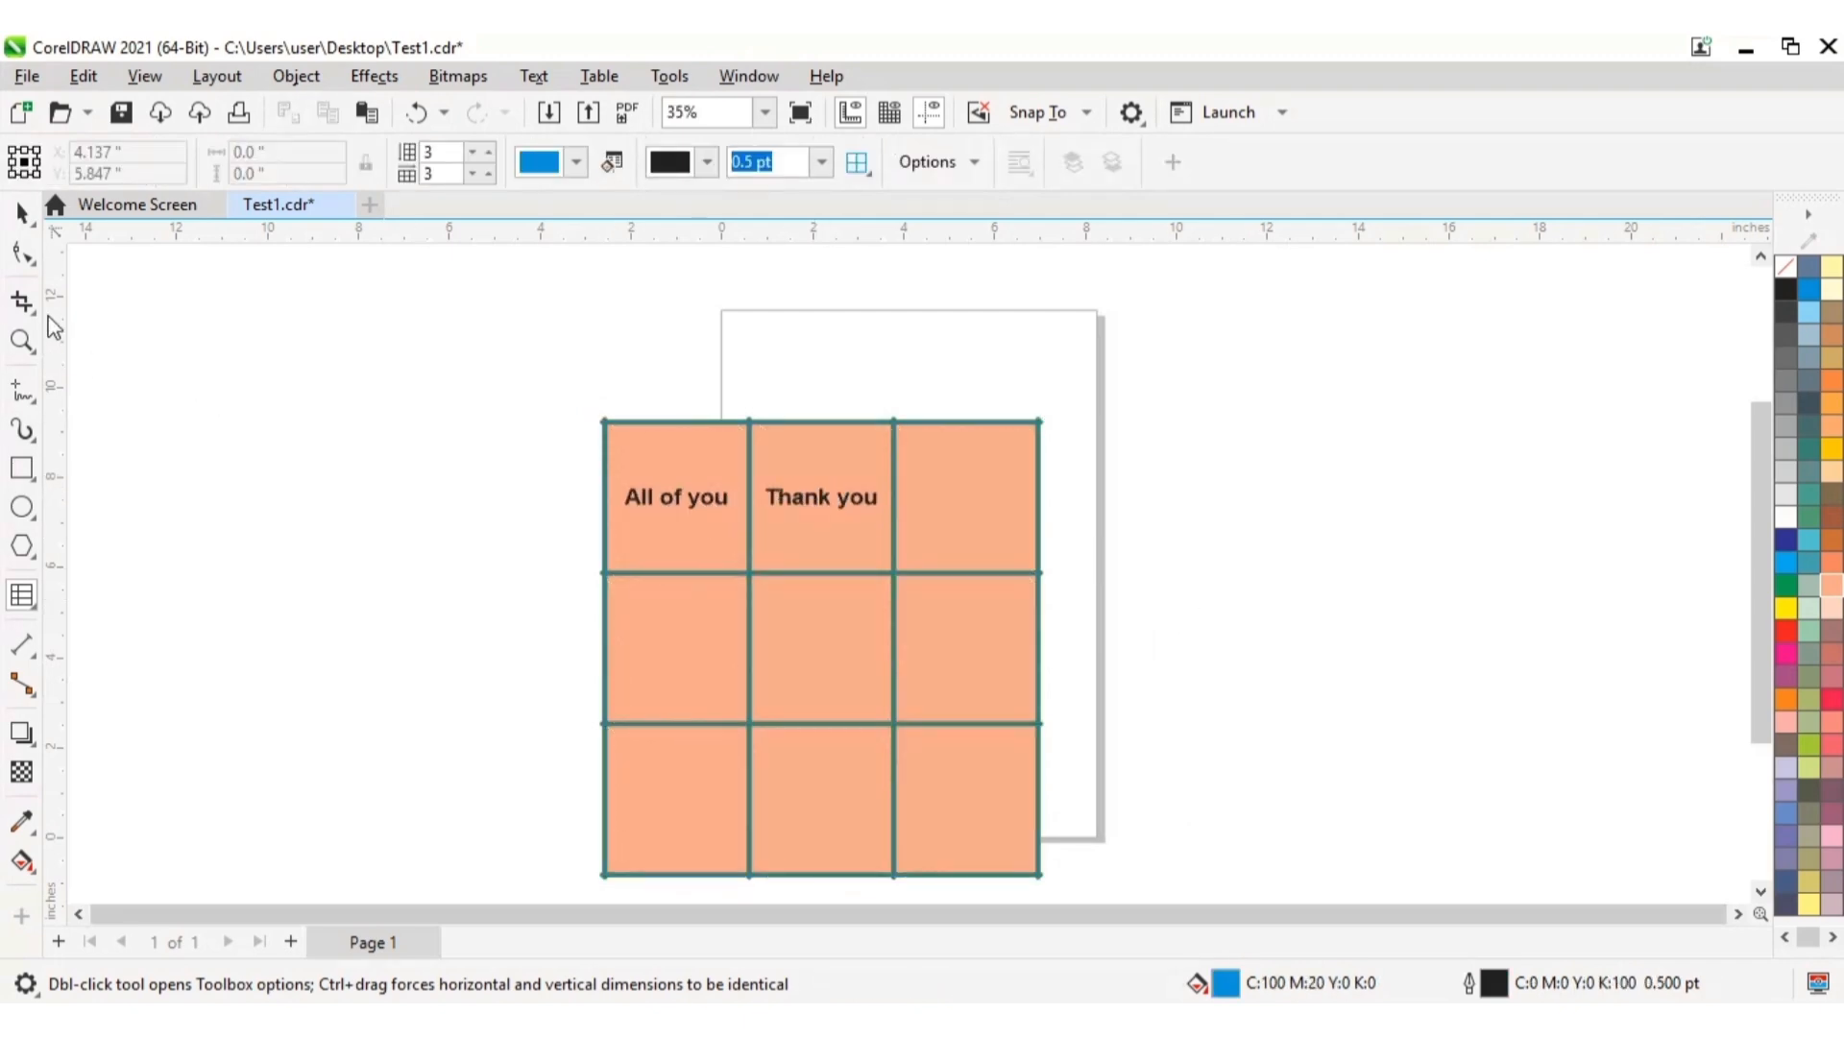
Step: Replace "Thank you" in the table's top-middle cell with "Very good" using the text editor, and deselect the cell text
left_click(795, 497)
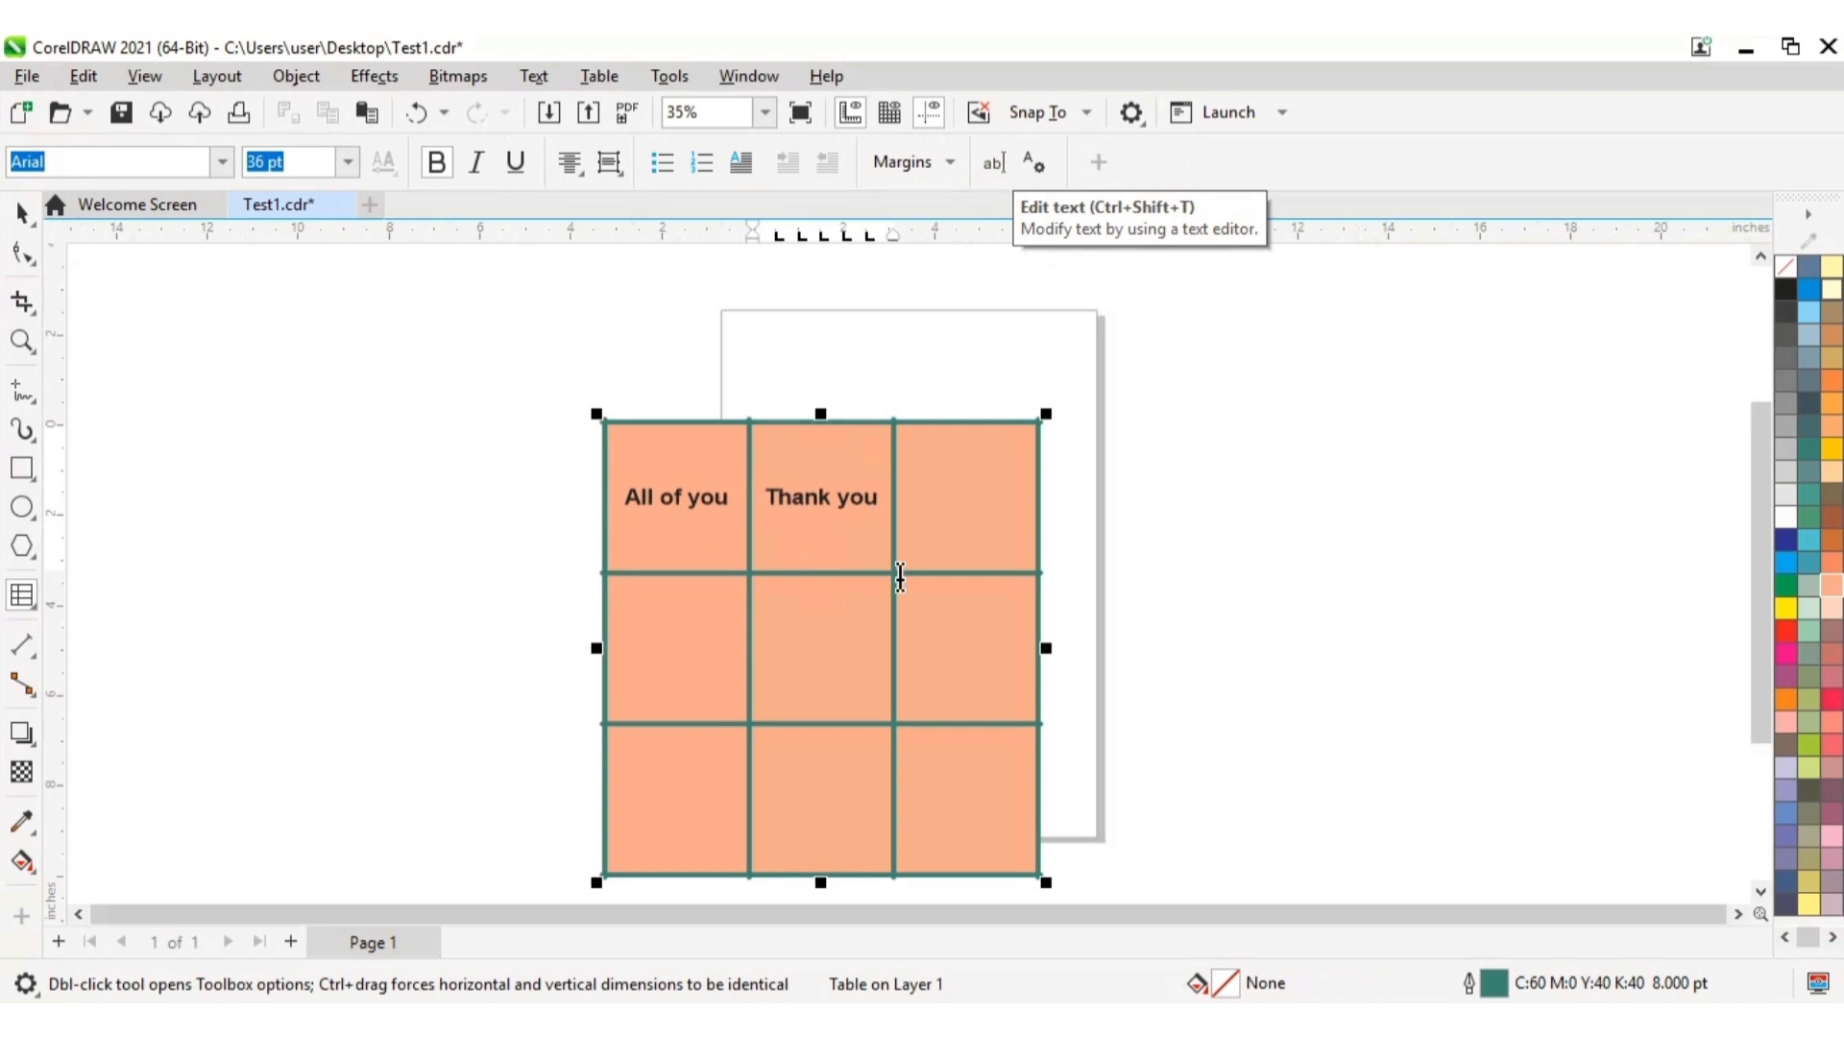
left_click(822, 500)
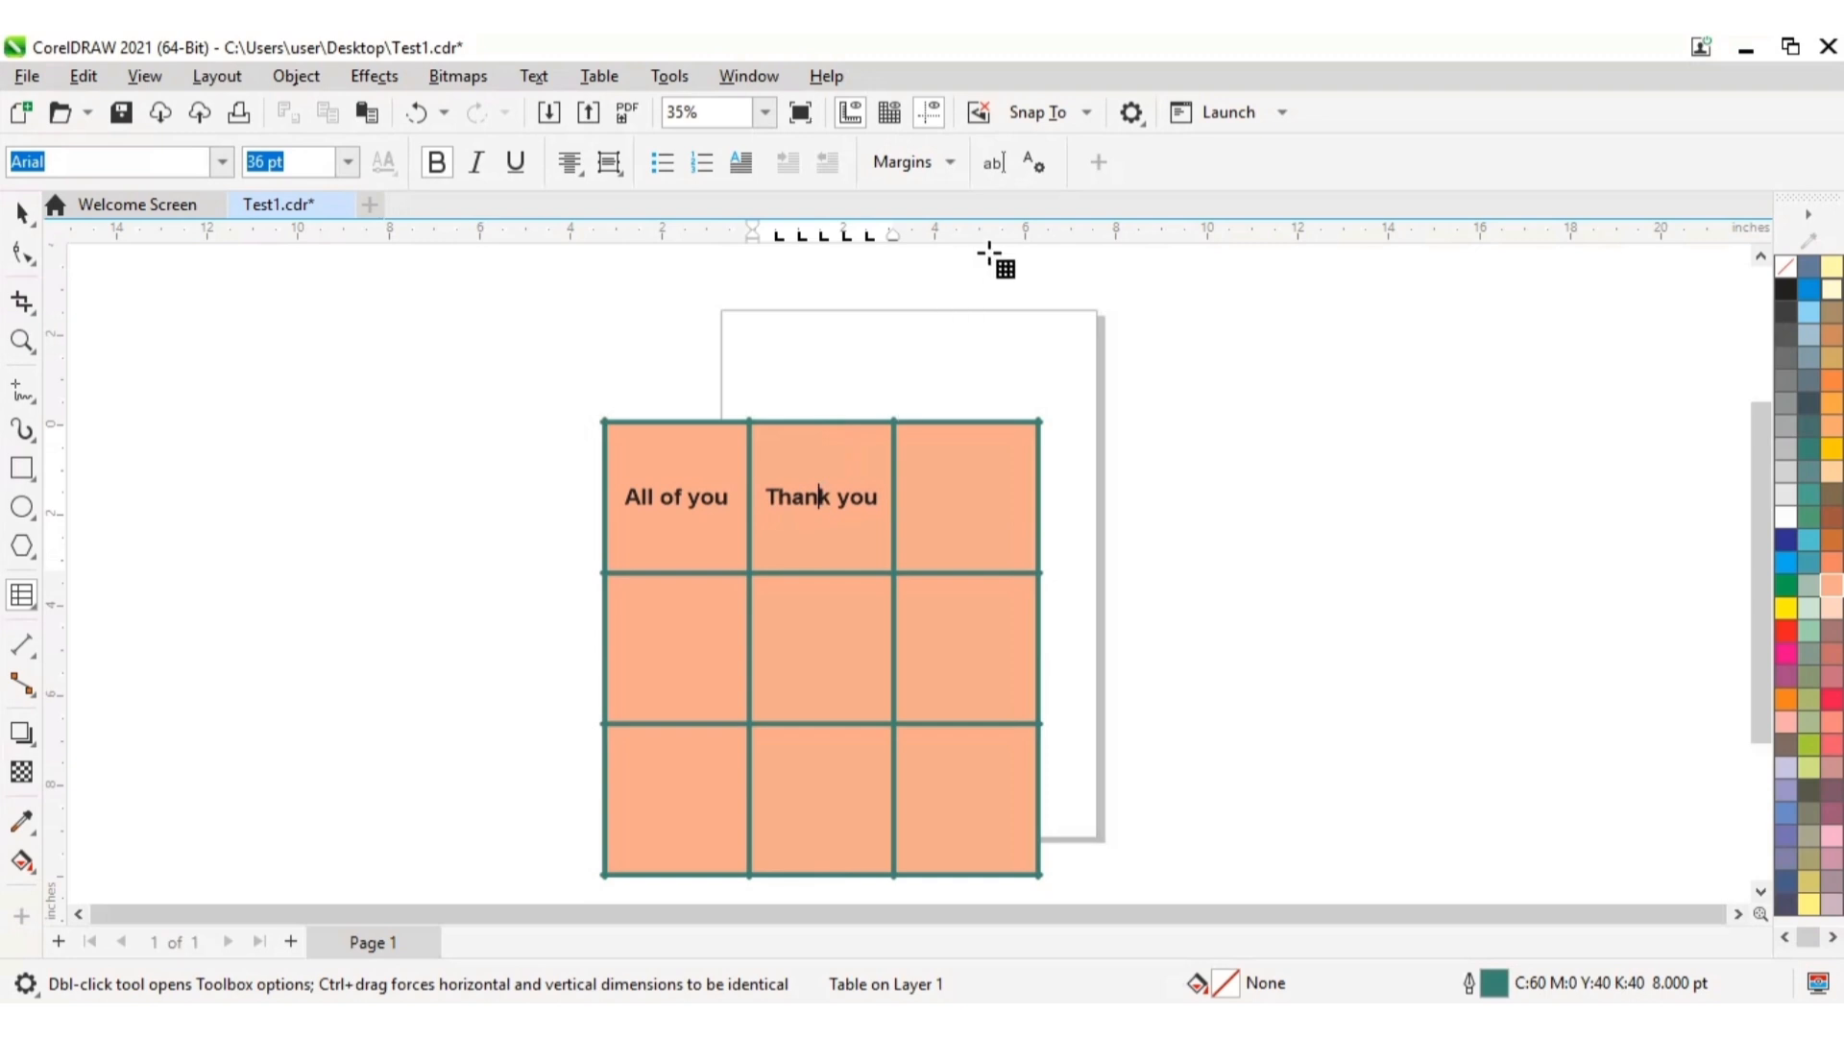
left_click(994, 166)
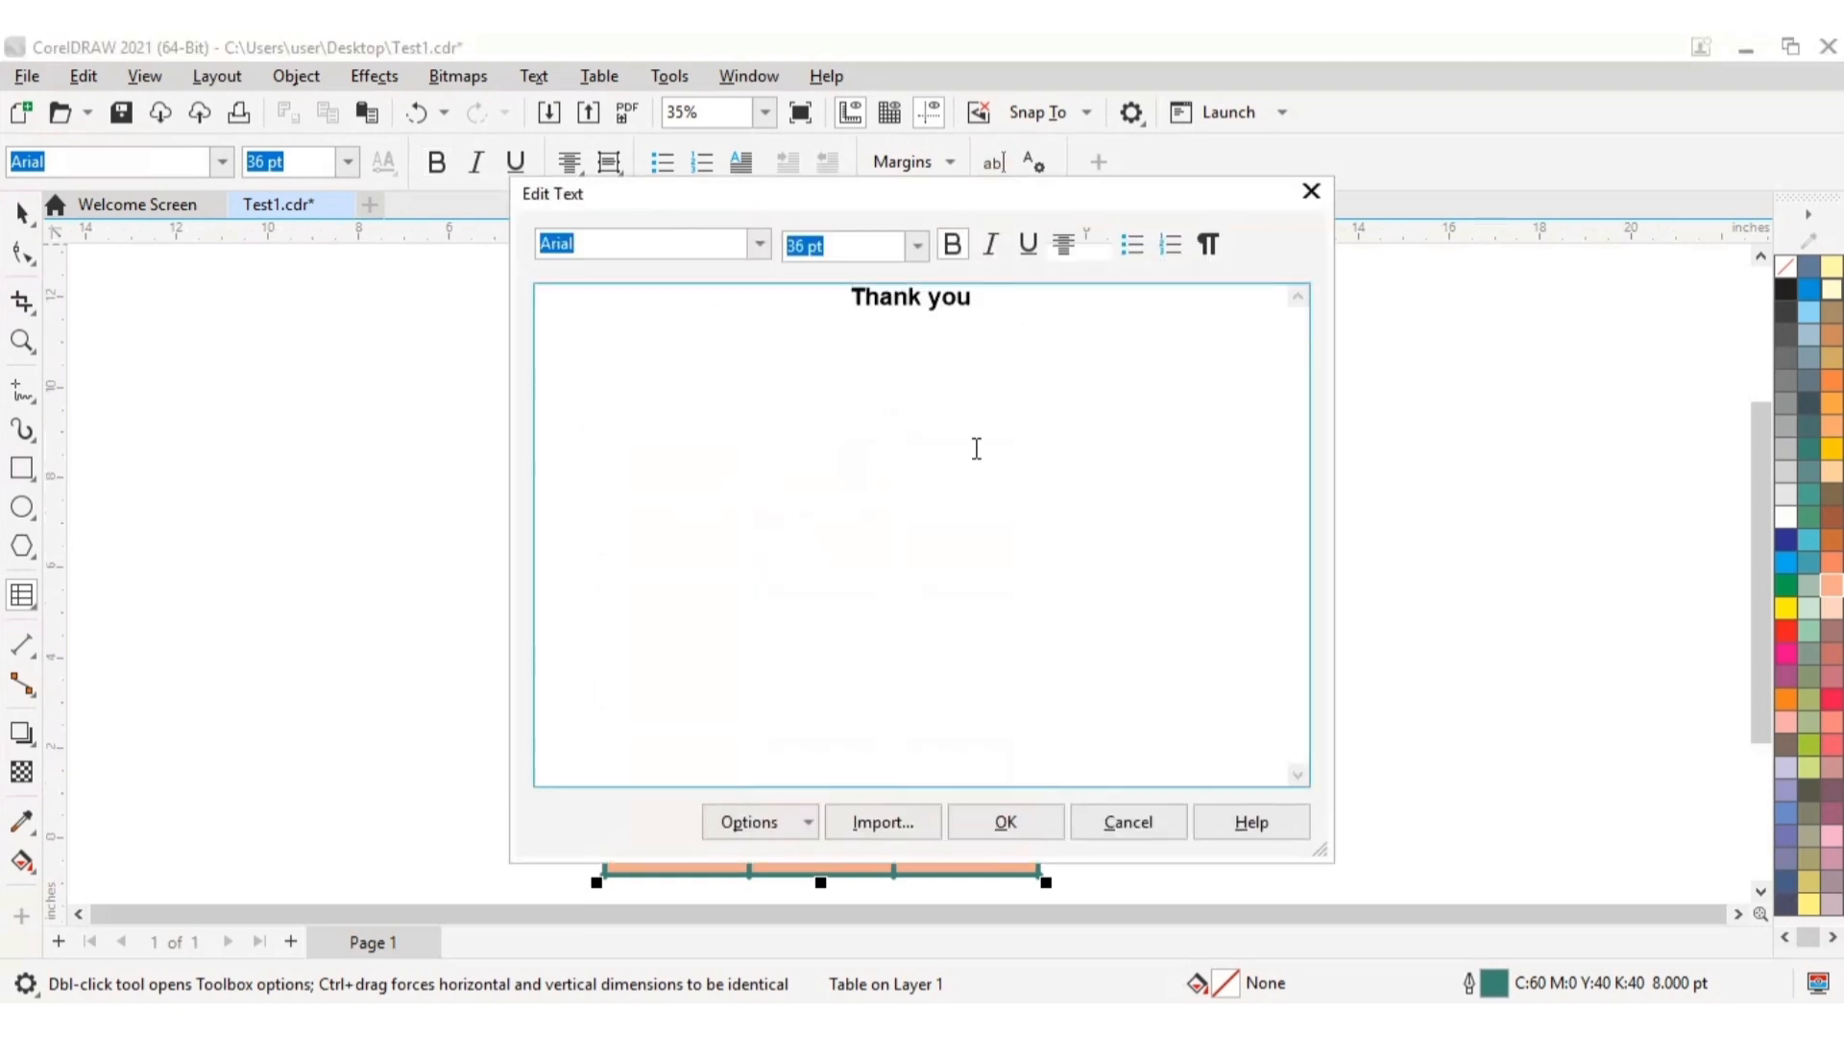
left_click_drag(1018, 195, 1423, 338)
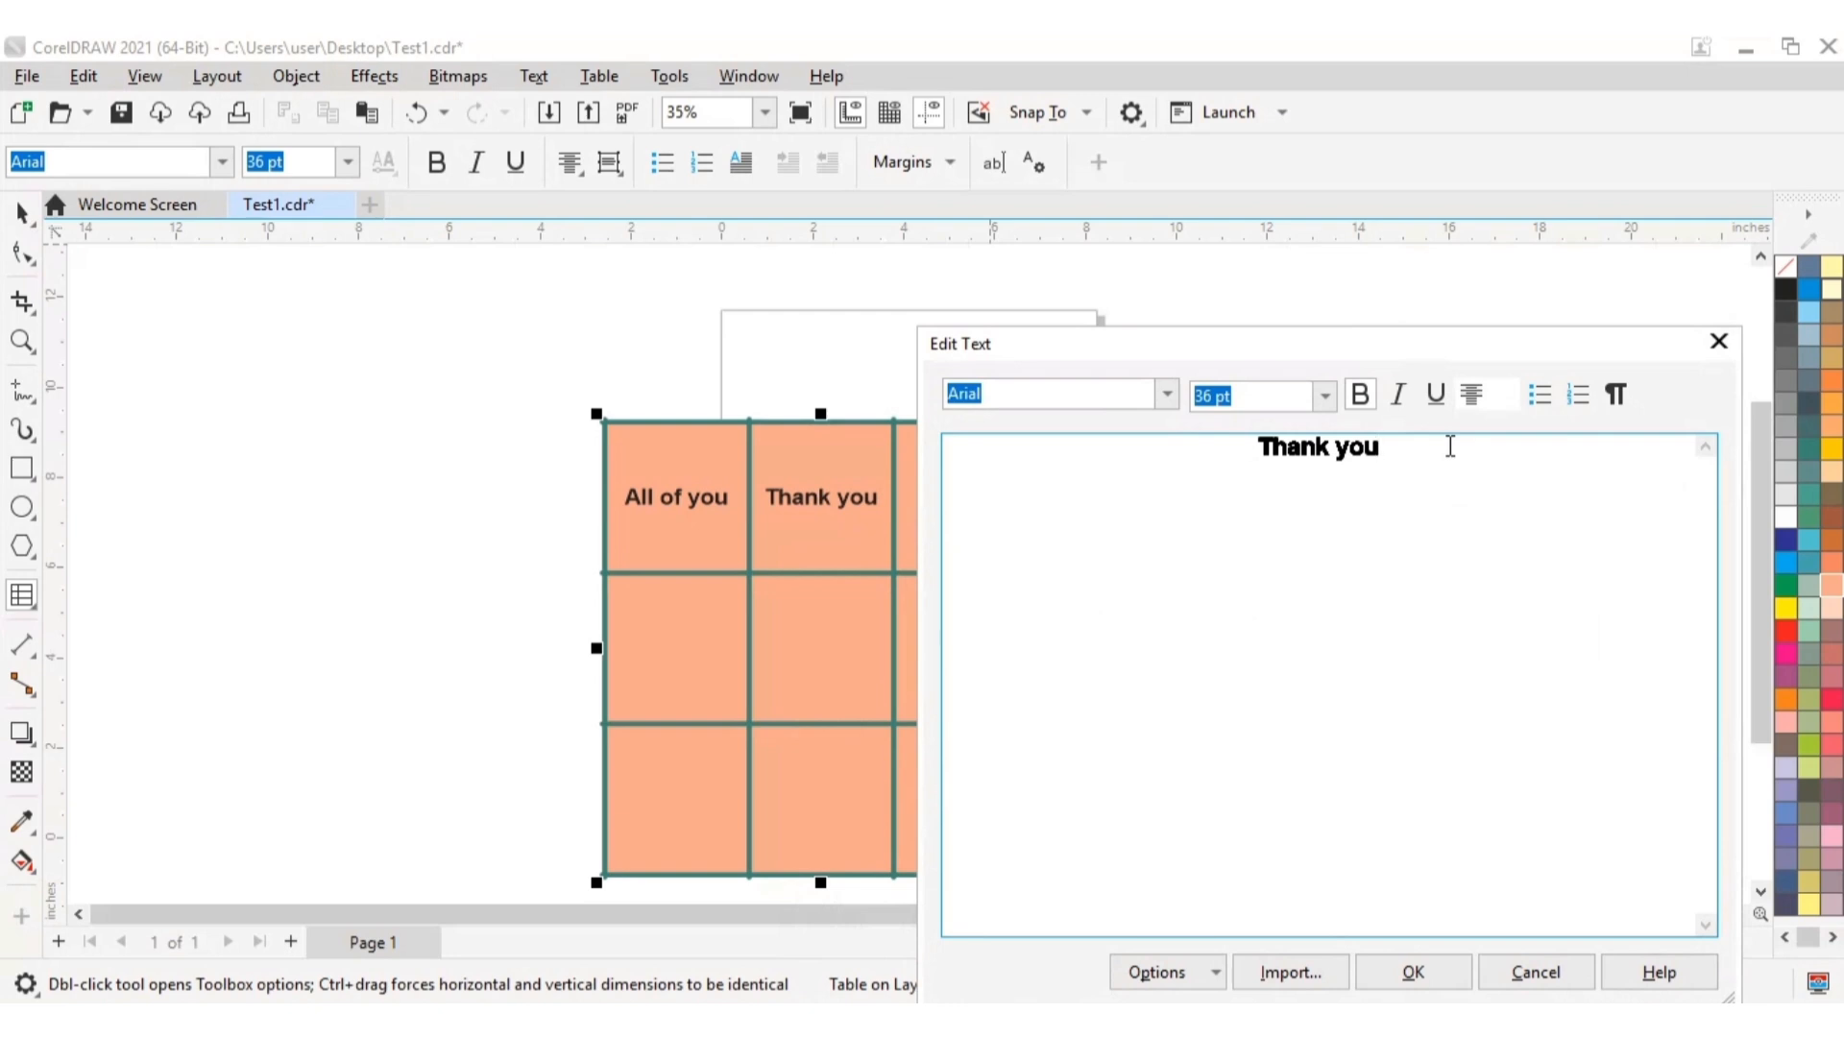
key("BackSpace")
key("BackSpace")
key("BackSpace")
key("BackSpace")
key("BackSpace")
key("BackSpace")
key("BackSpace")
key("BackSpace")
key("BackSpace")
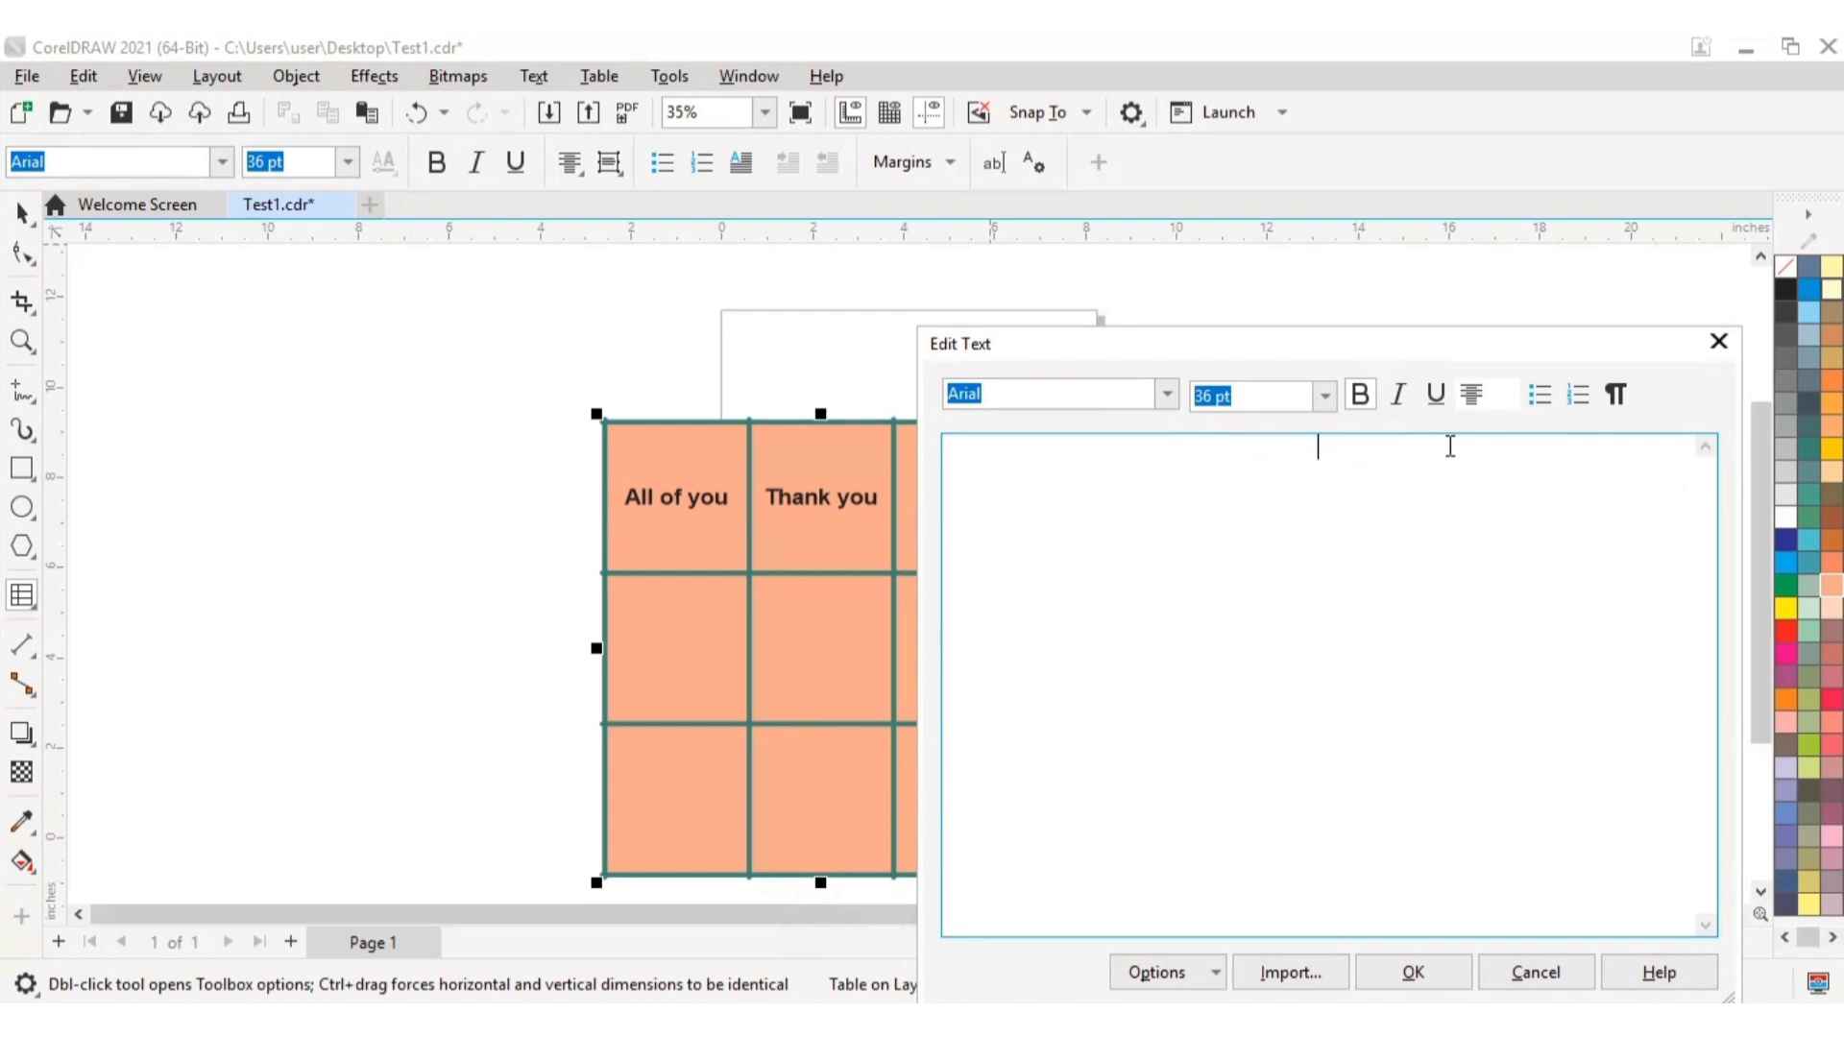
type("Very good")
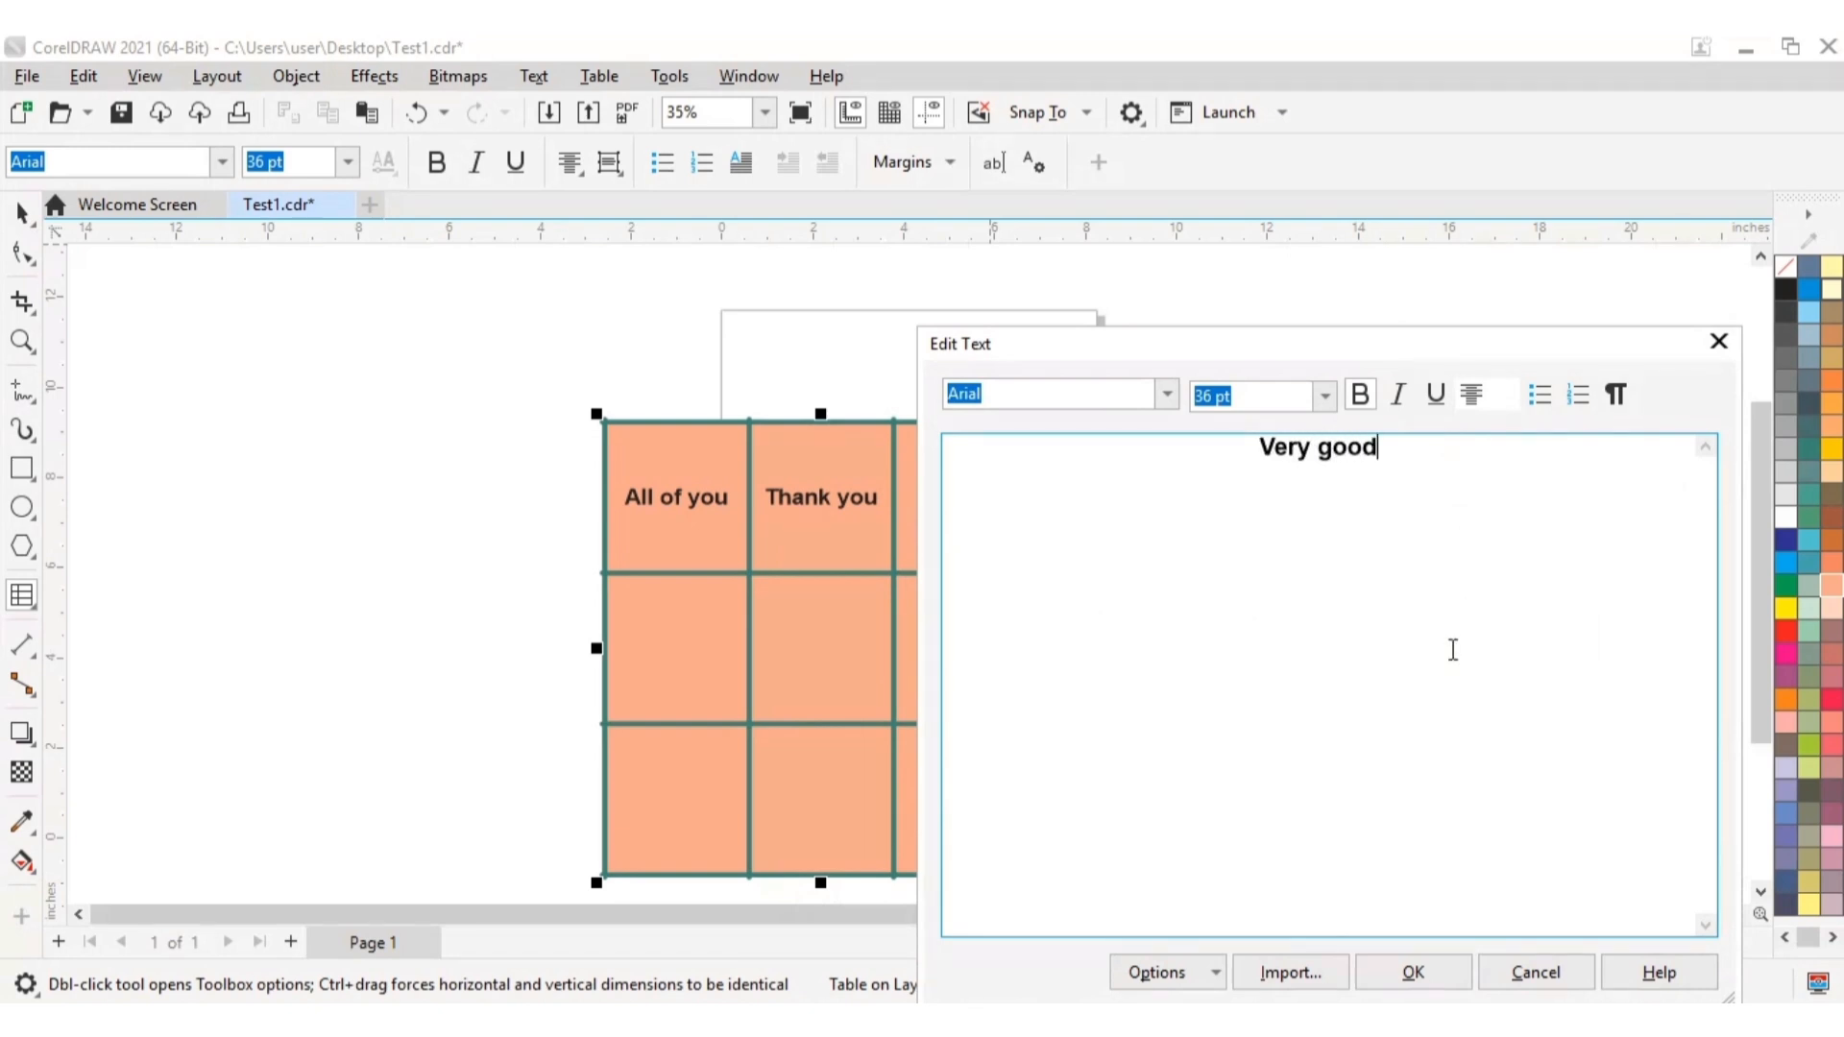
left_click(1413, 972)
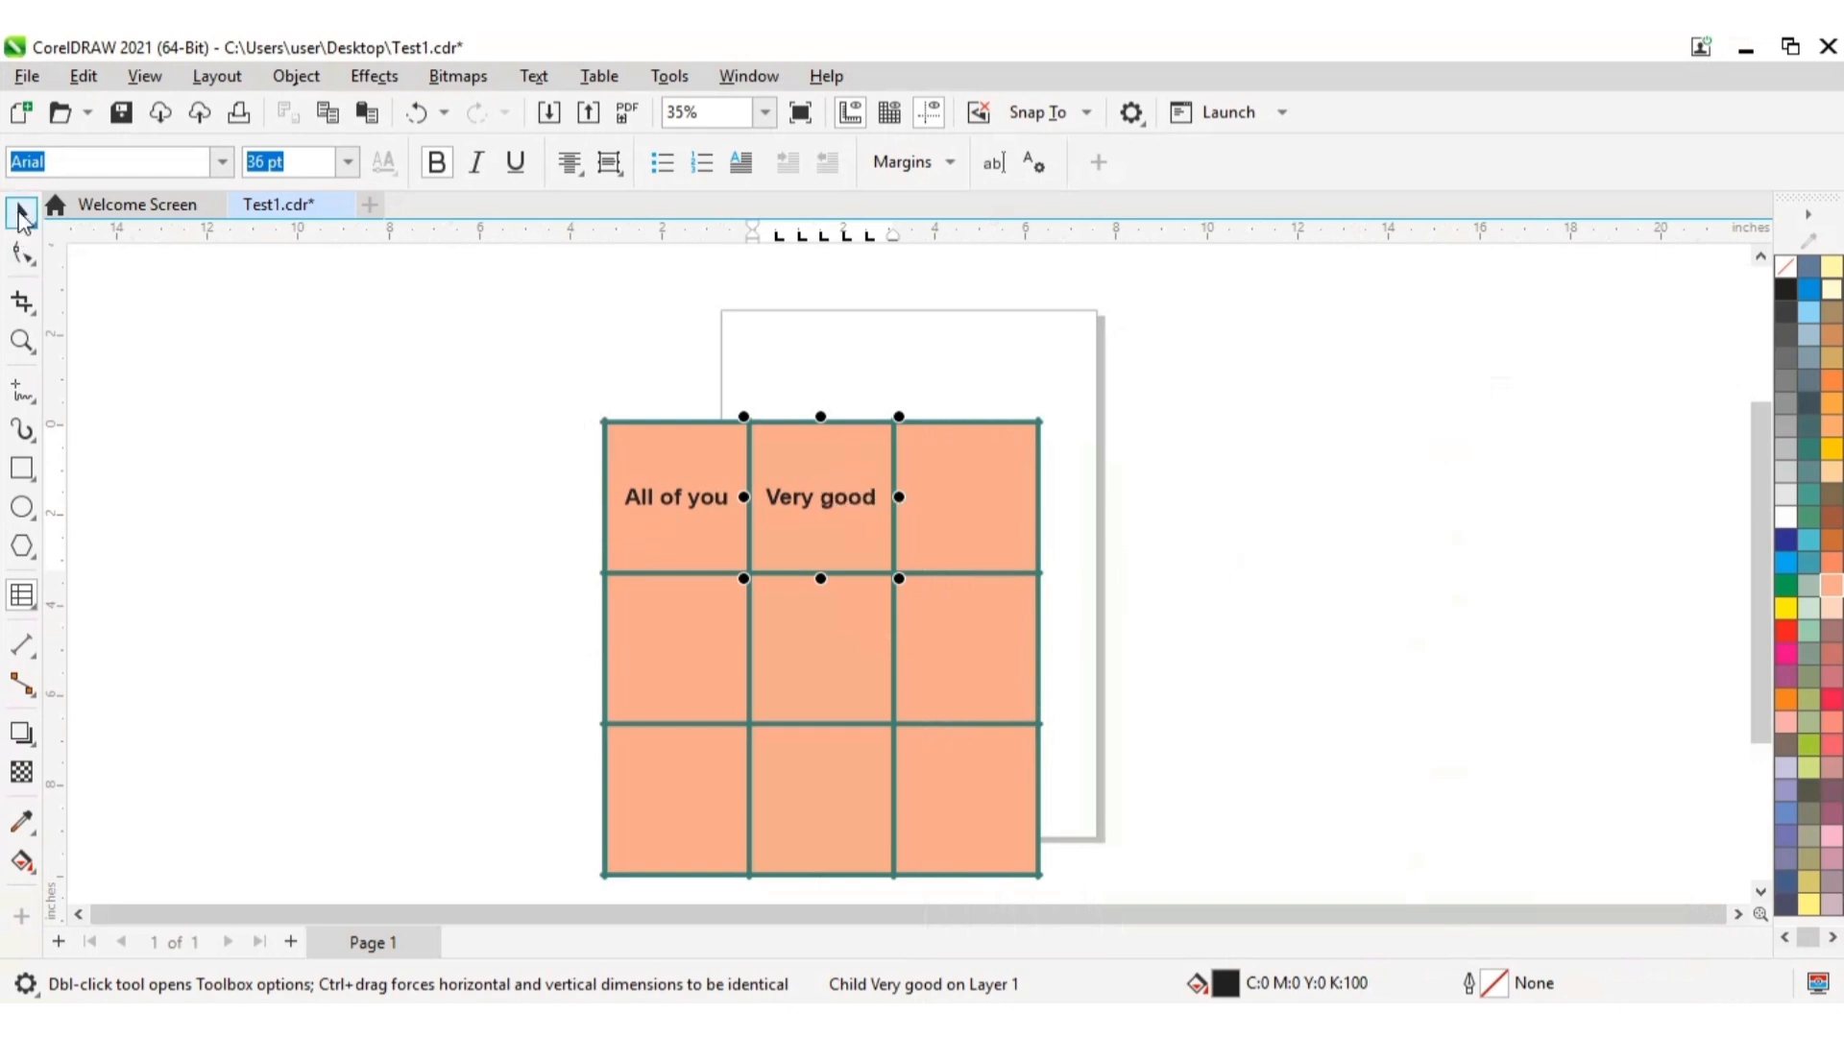
left_click(21, 214)
left_click(1324, 607)
key("space")
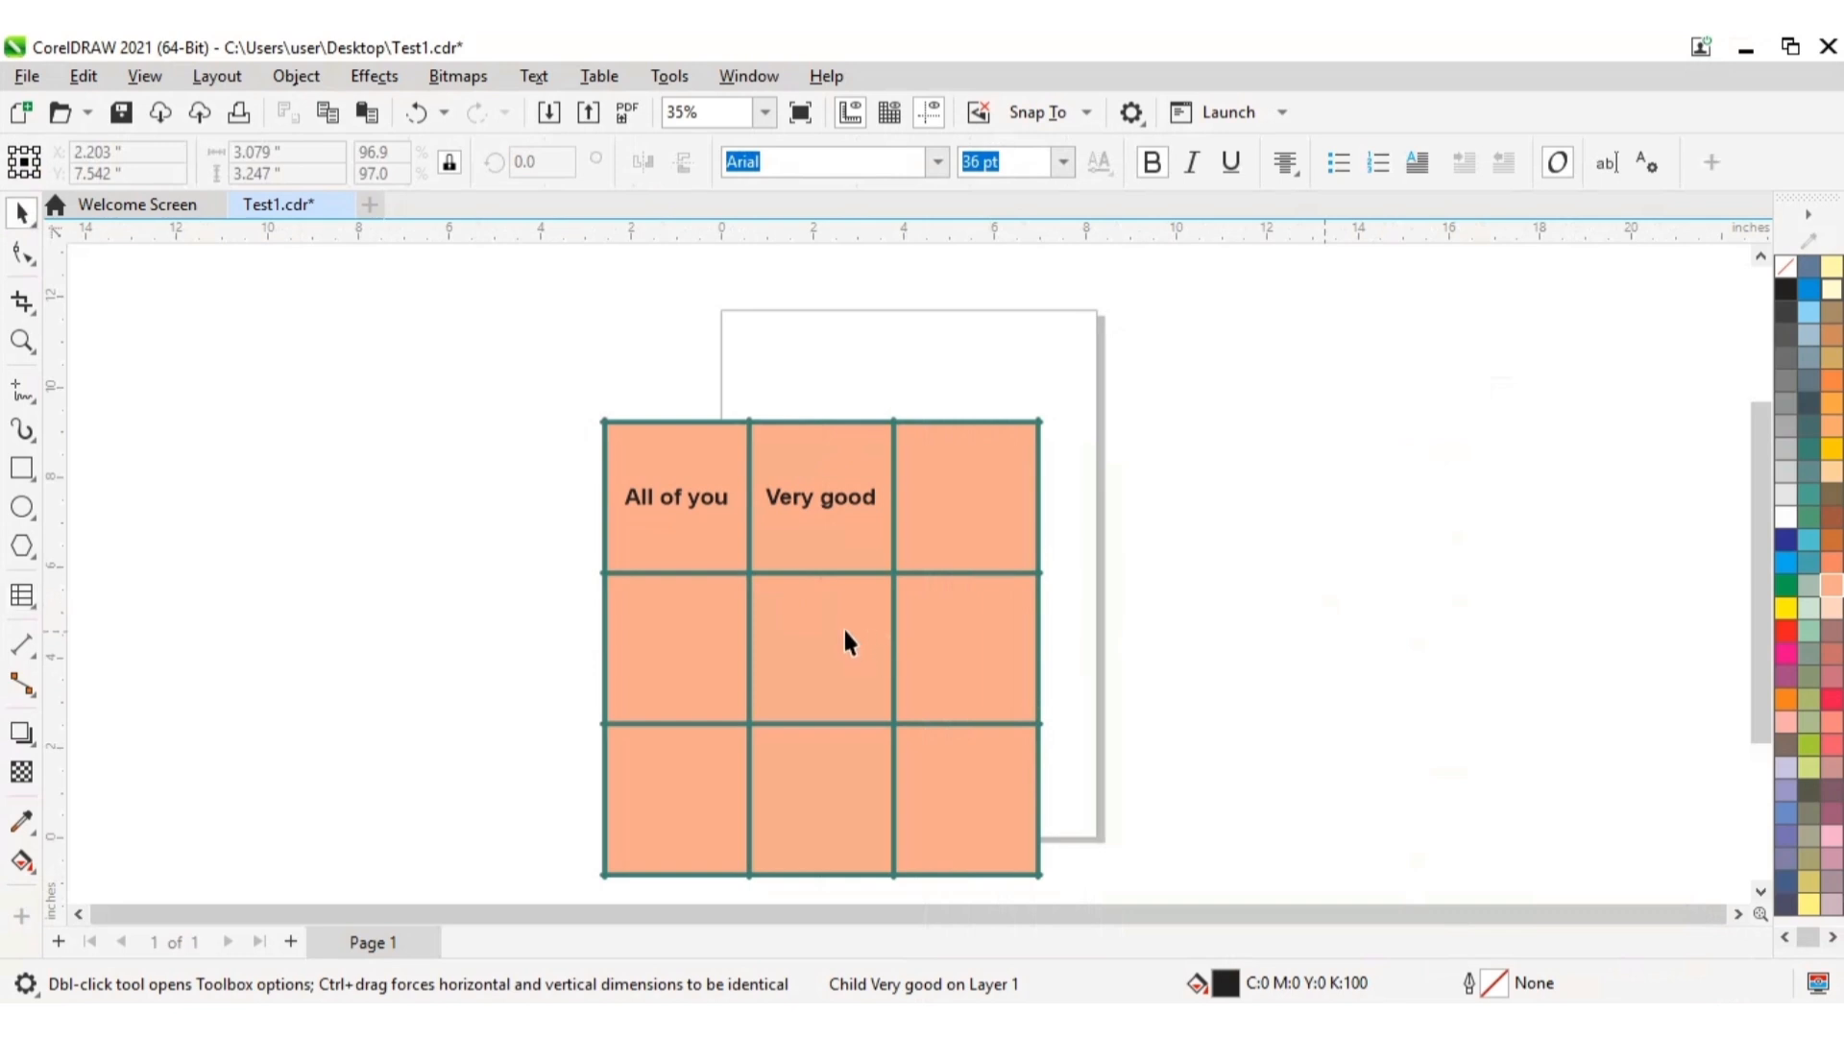
Step: Move the whole table up and slightly left to about X 1.371", Y 6.779", and deselect it
left_click(844, 632)
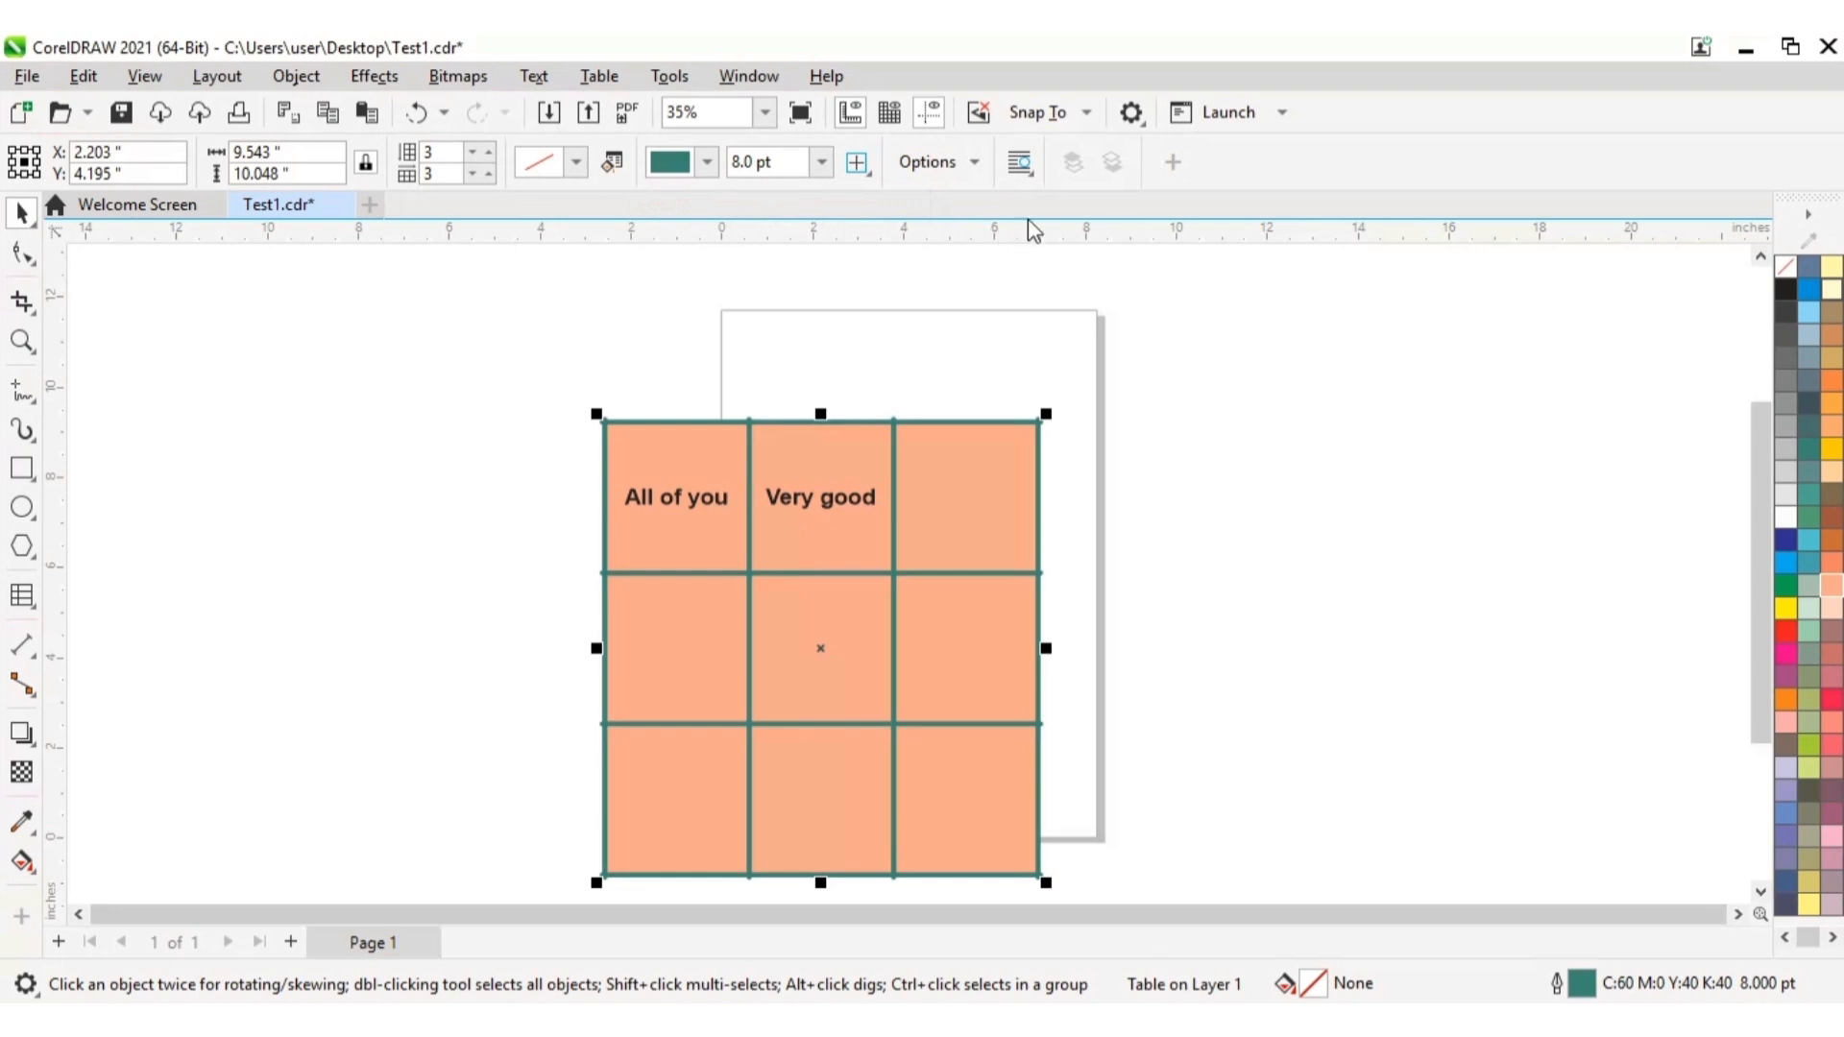
left_click(974, 163)
left_click_drag(818, 656, 812, 571)
left_click(792, 527)
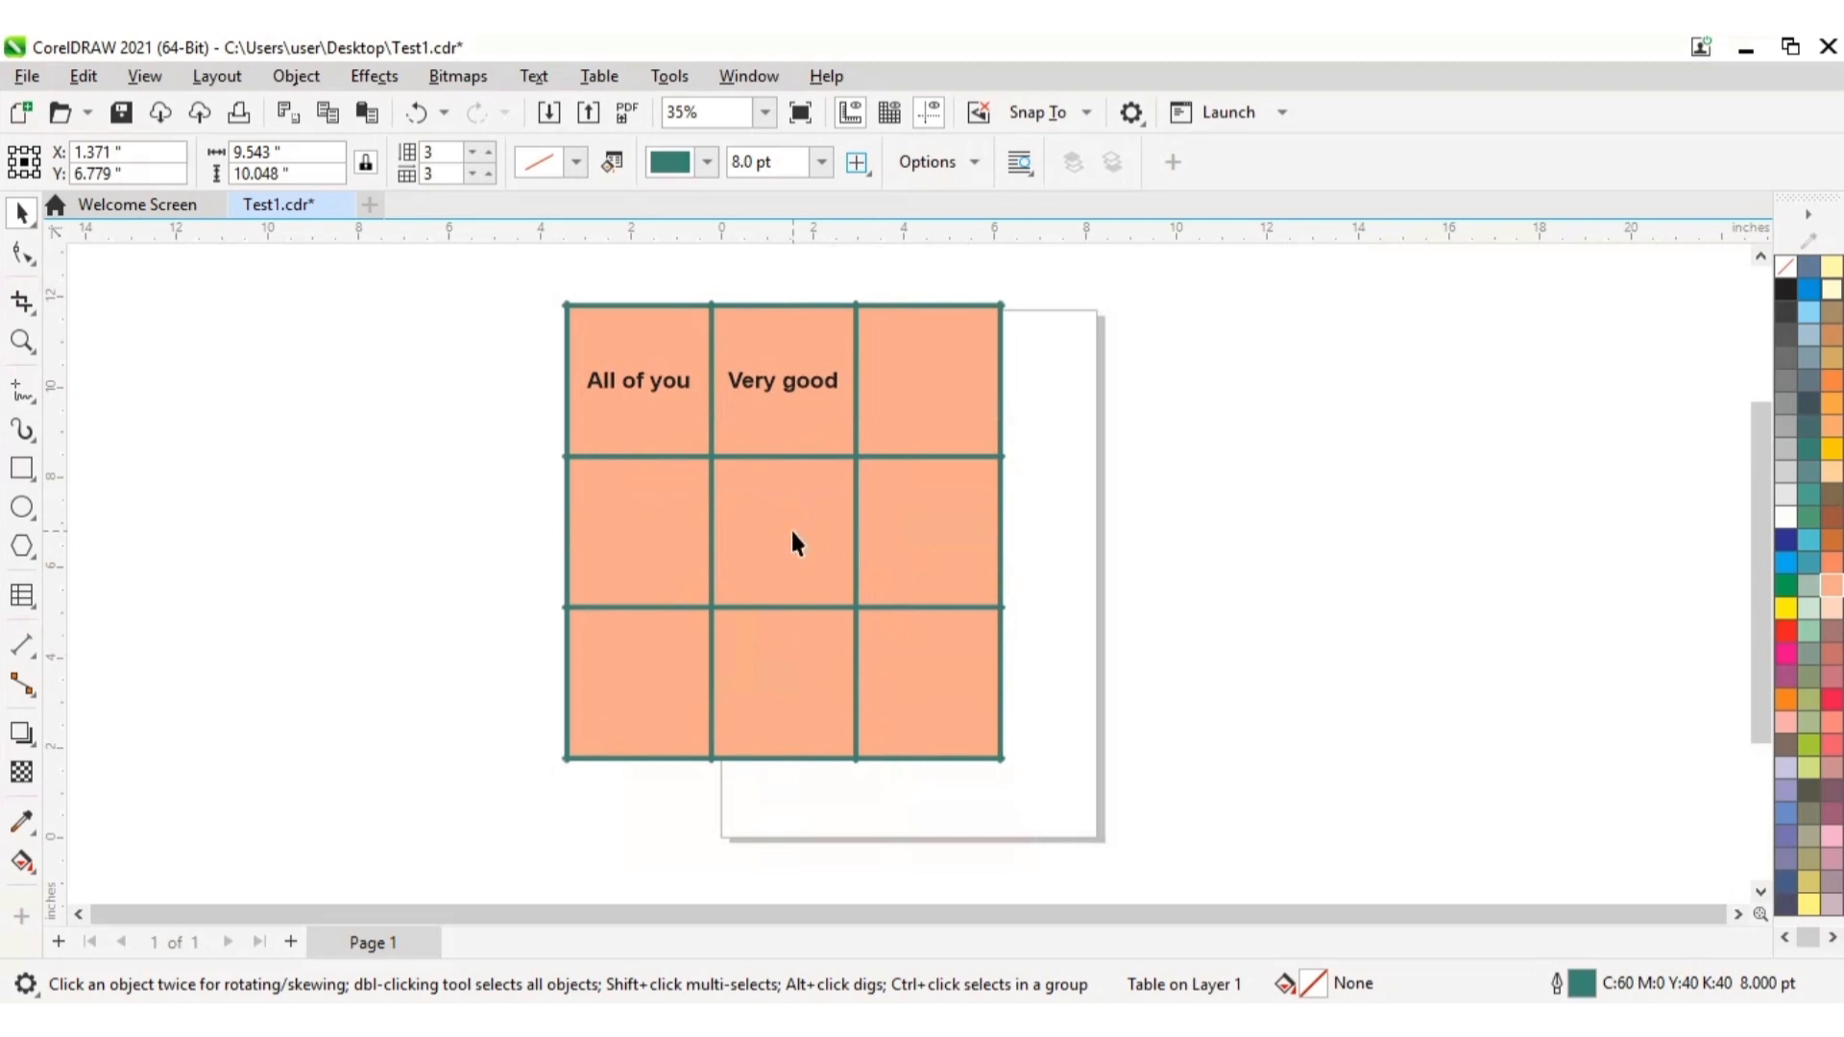
key("Escape")
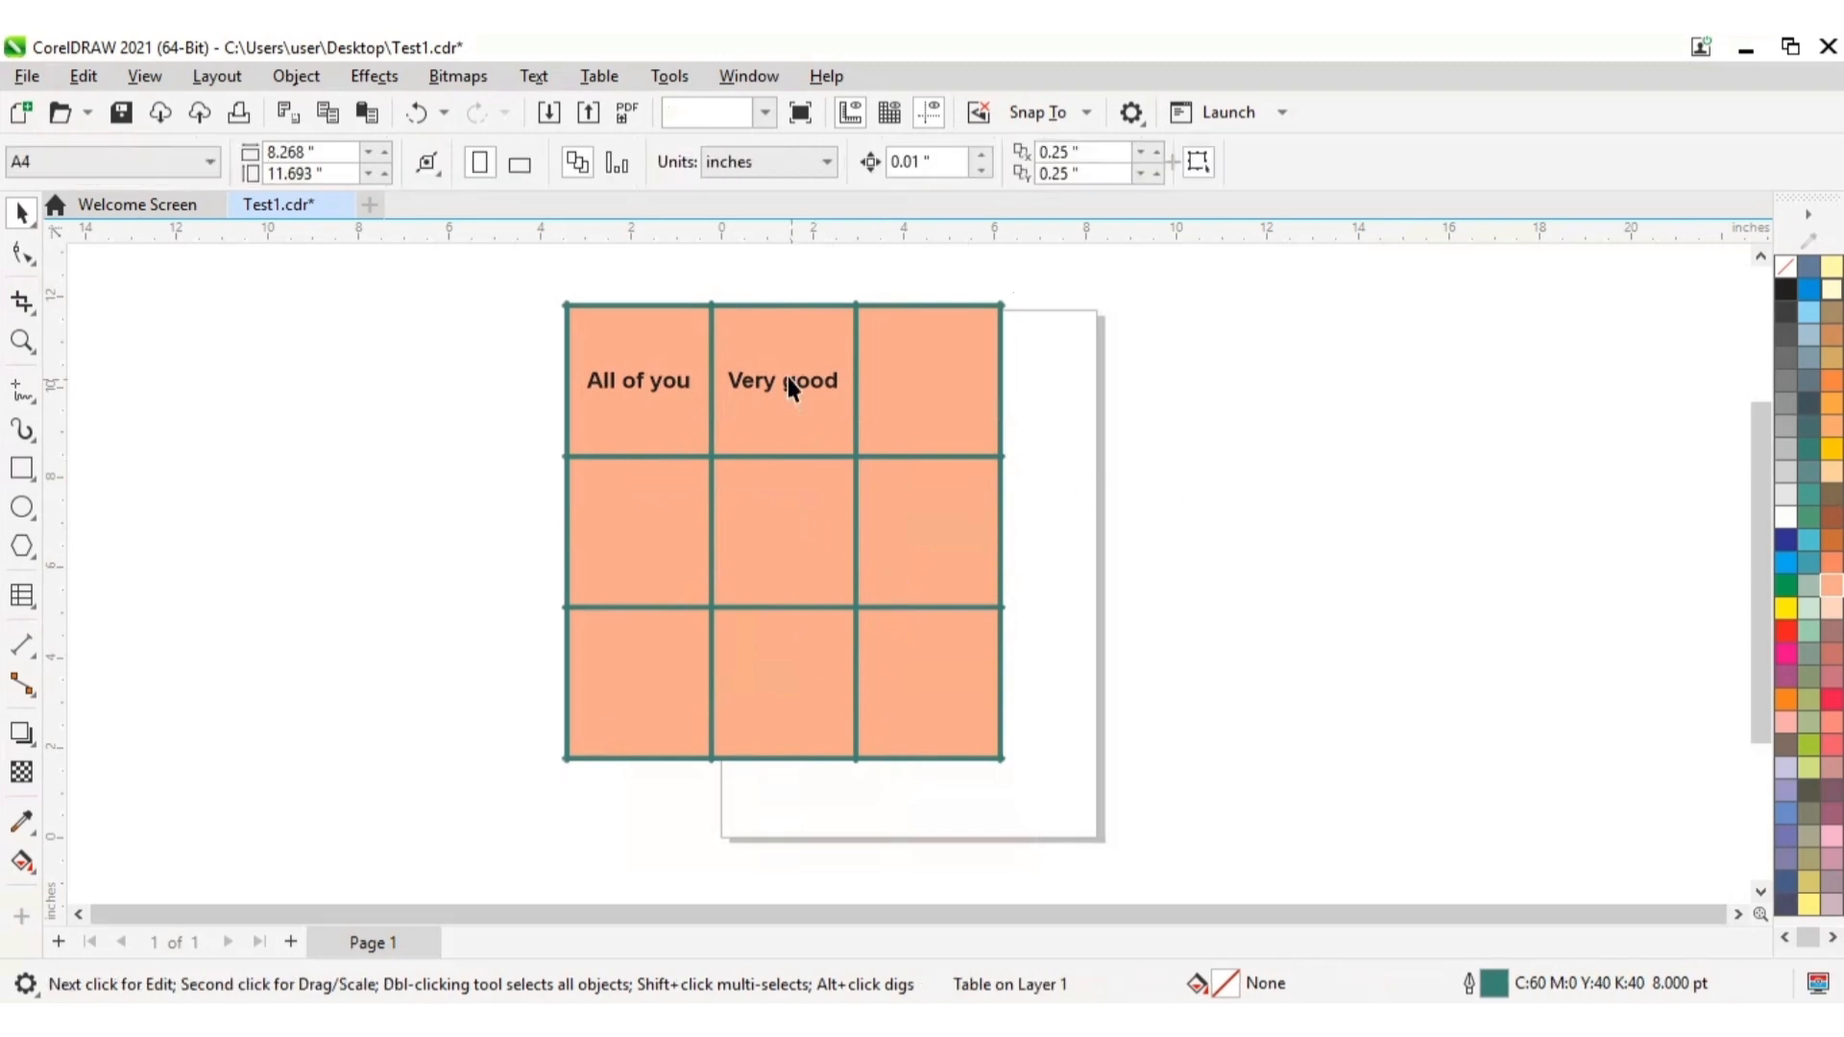
left_click(788, 376)
left_click(1207, 565)
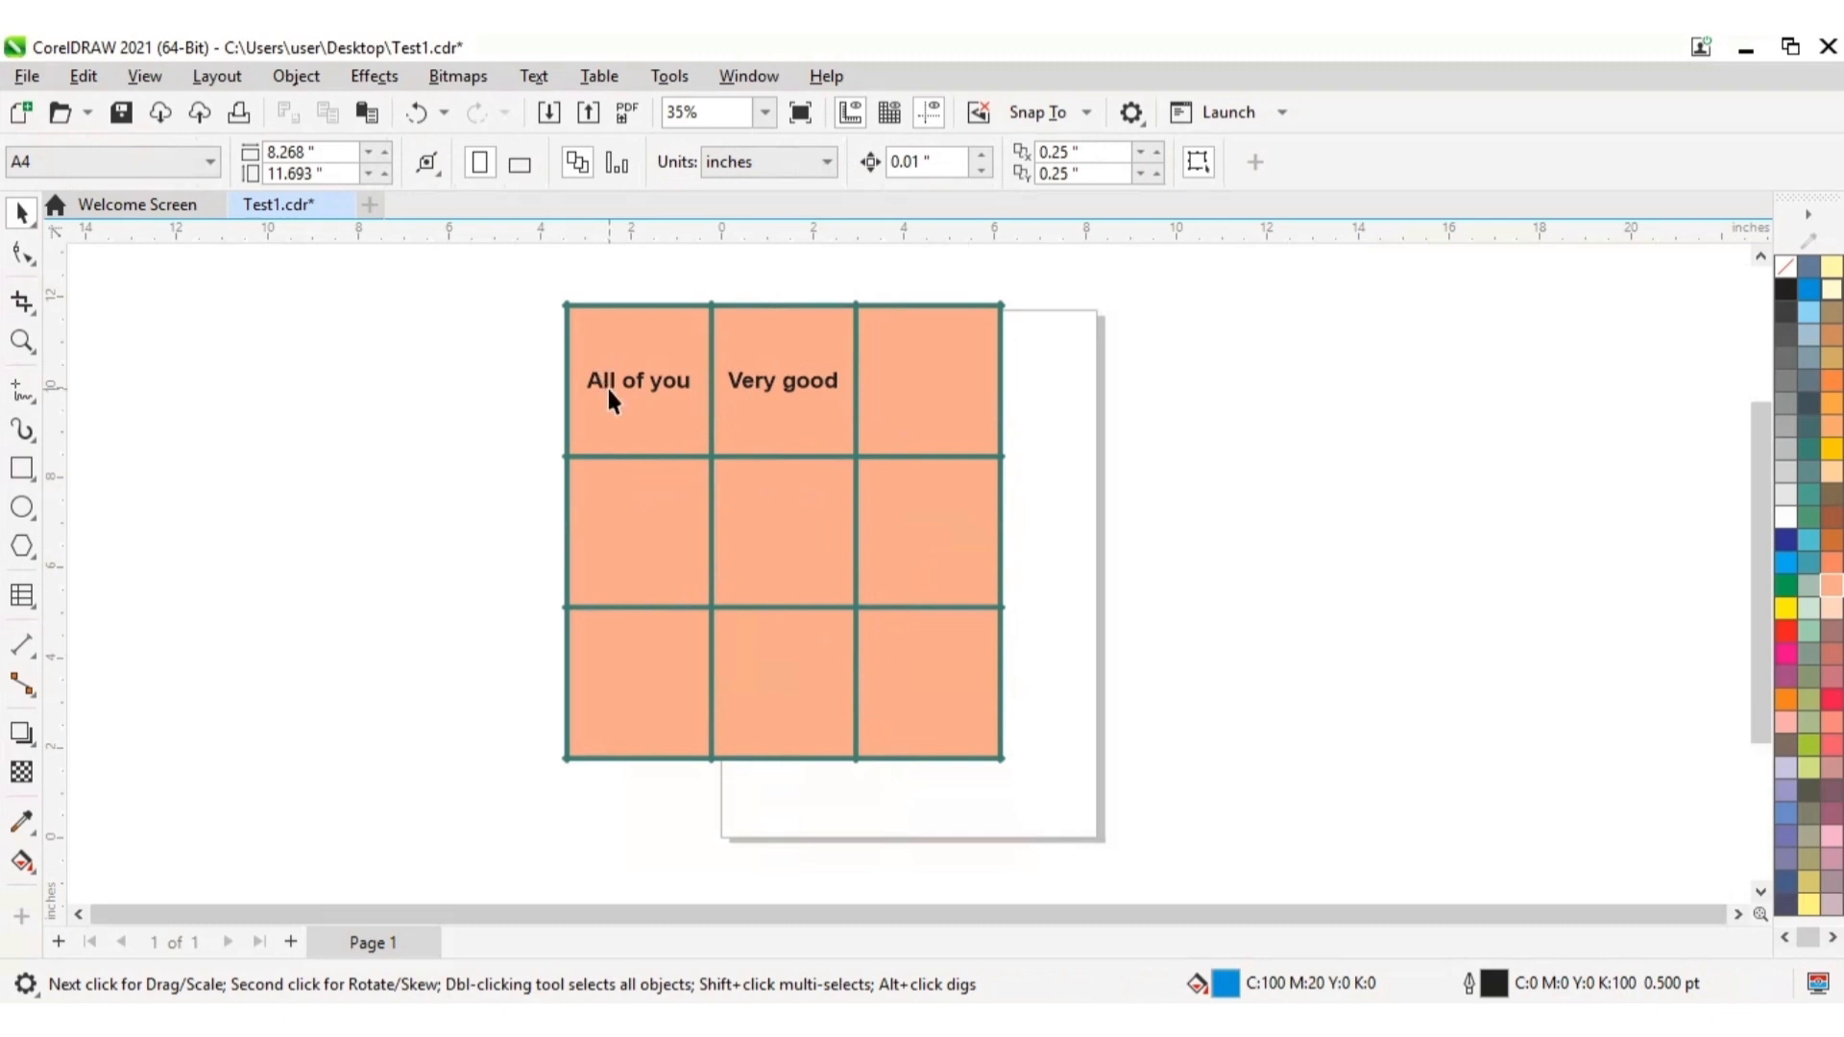
left_click(636, 382)
left_click(760, 397)
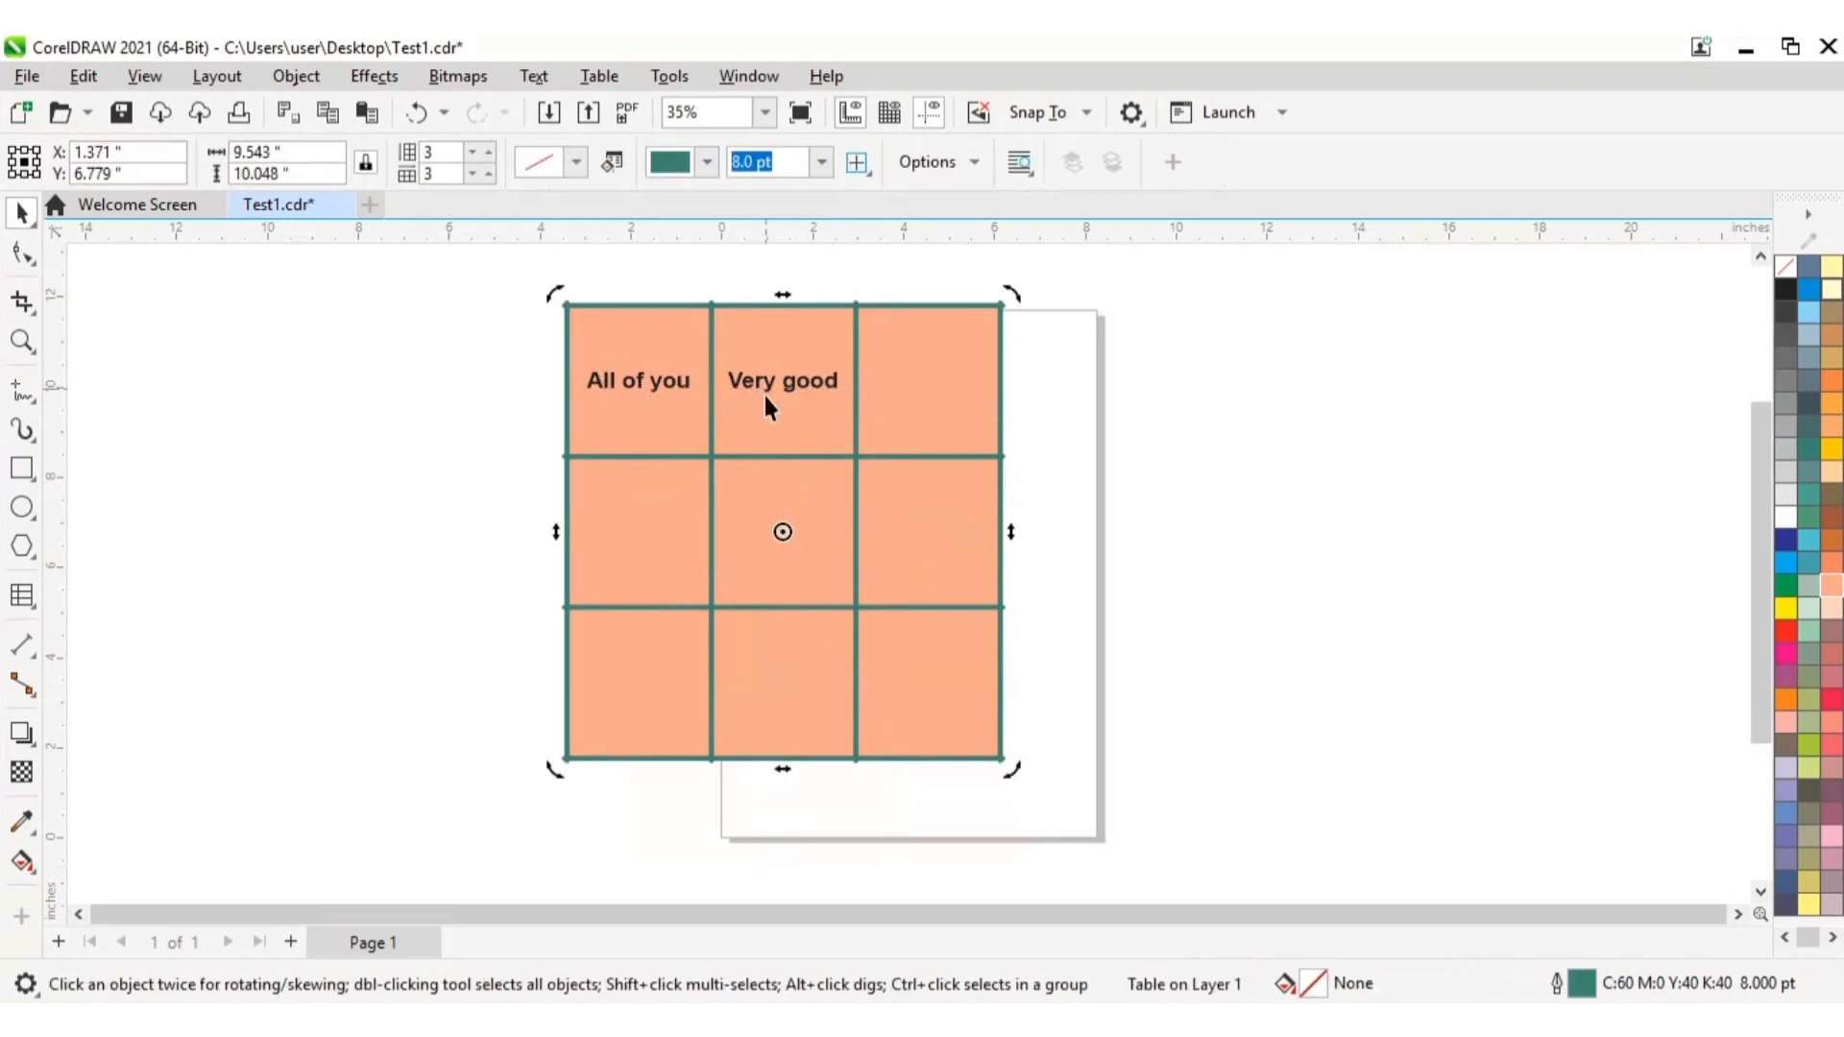
left_click(909, 506)
left_click(1240, 543)
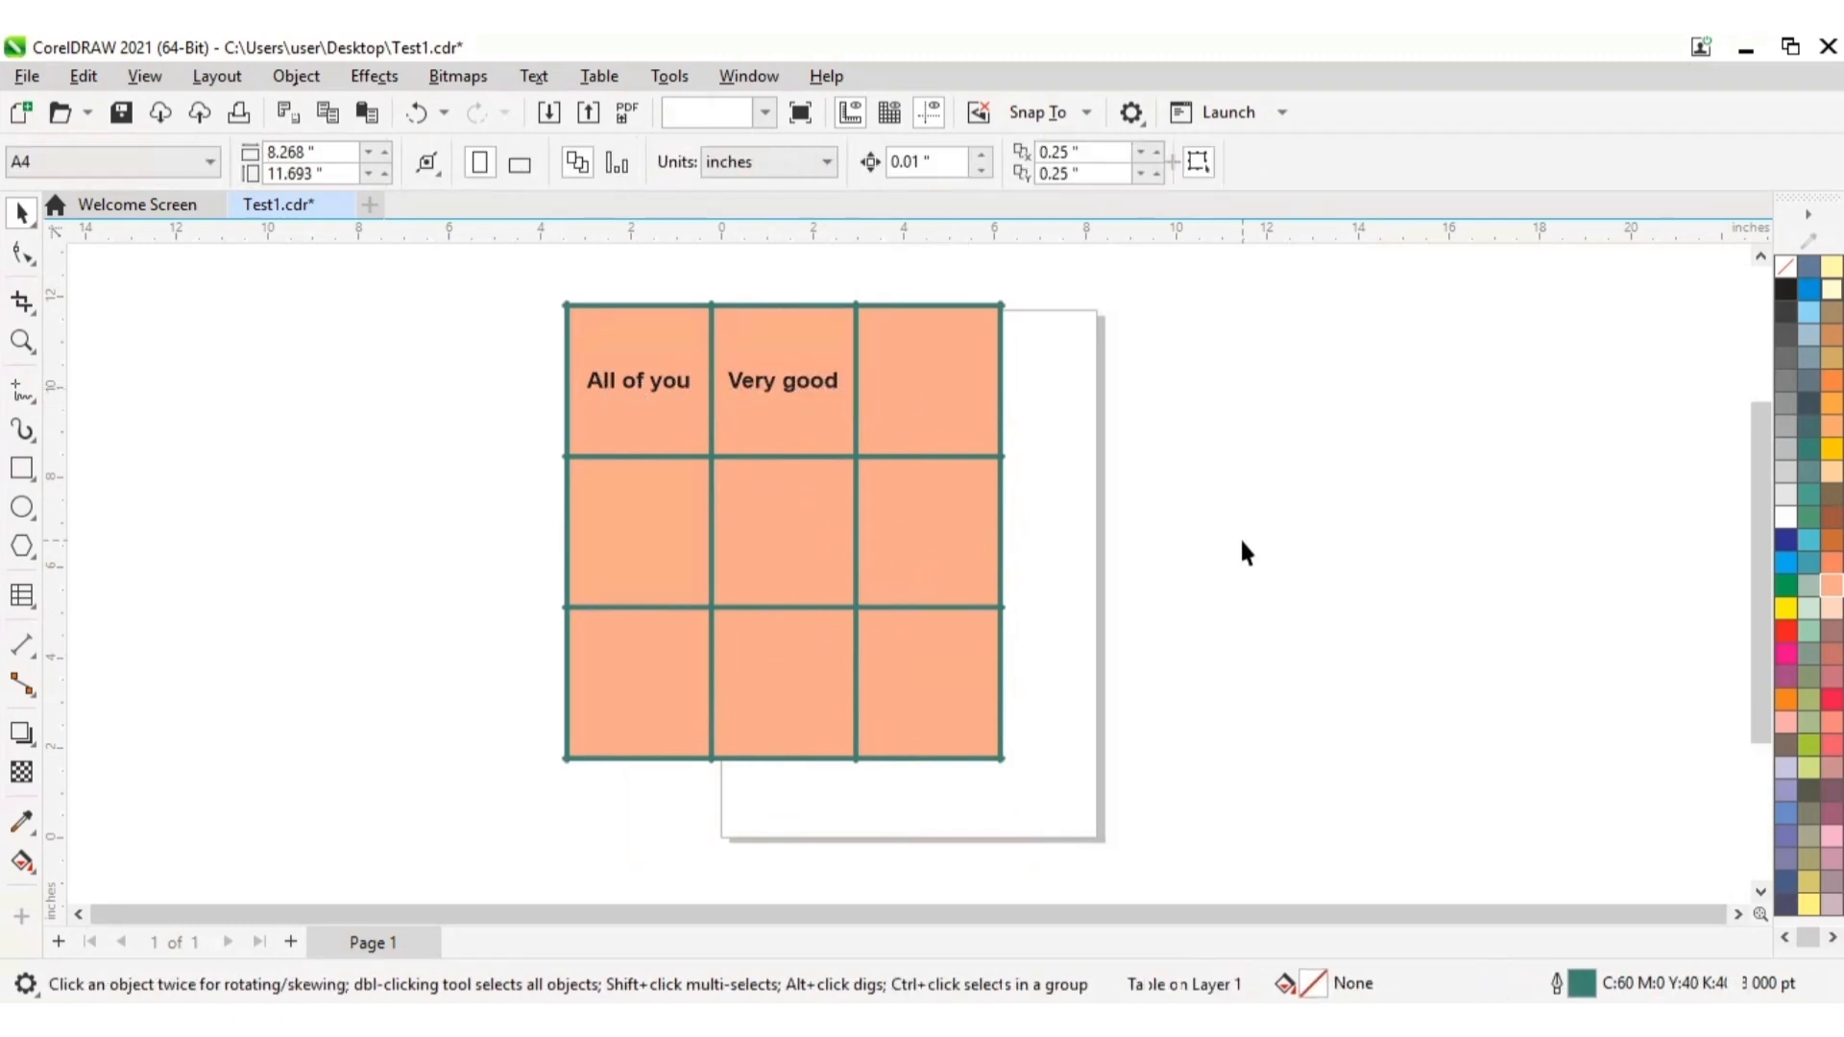
Step: Enter "Hello How are you? Where are you going?" at 24 pt in the table's empty top-right cell
left_click(21, 596)
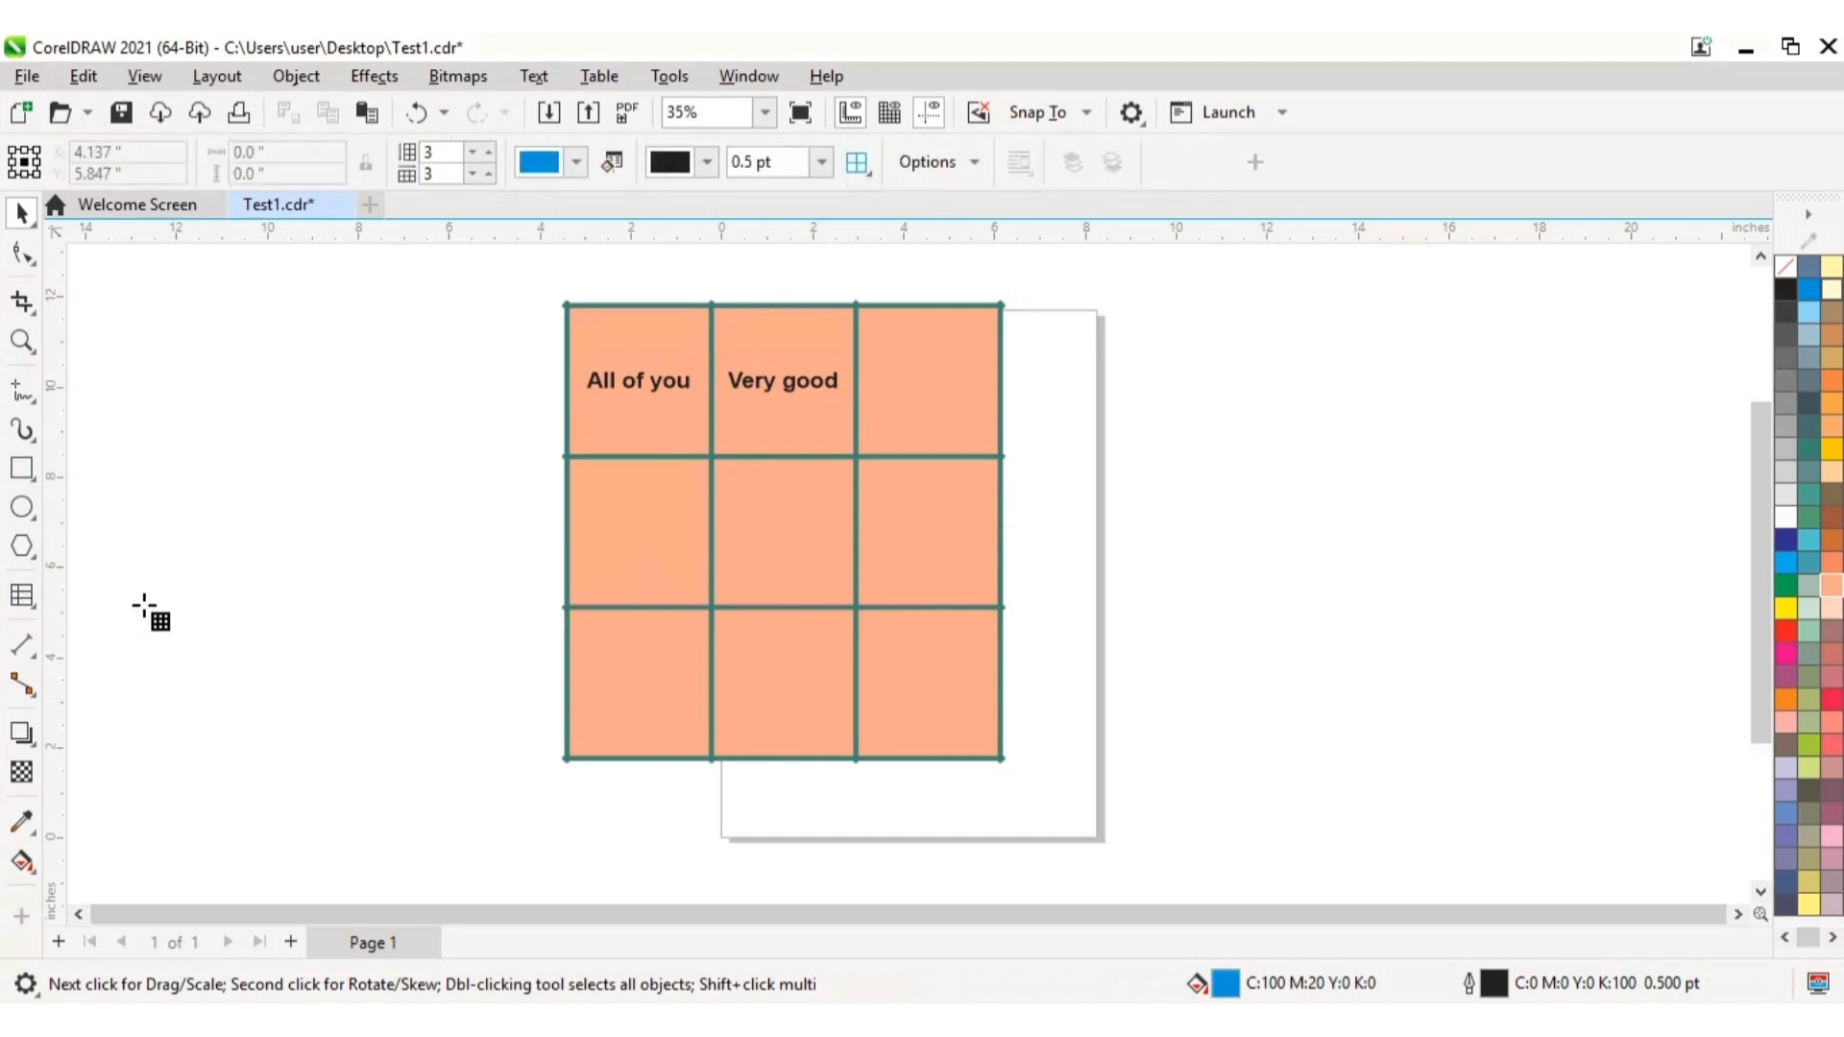
left_click(885, 342)
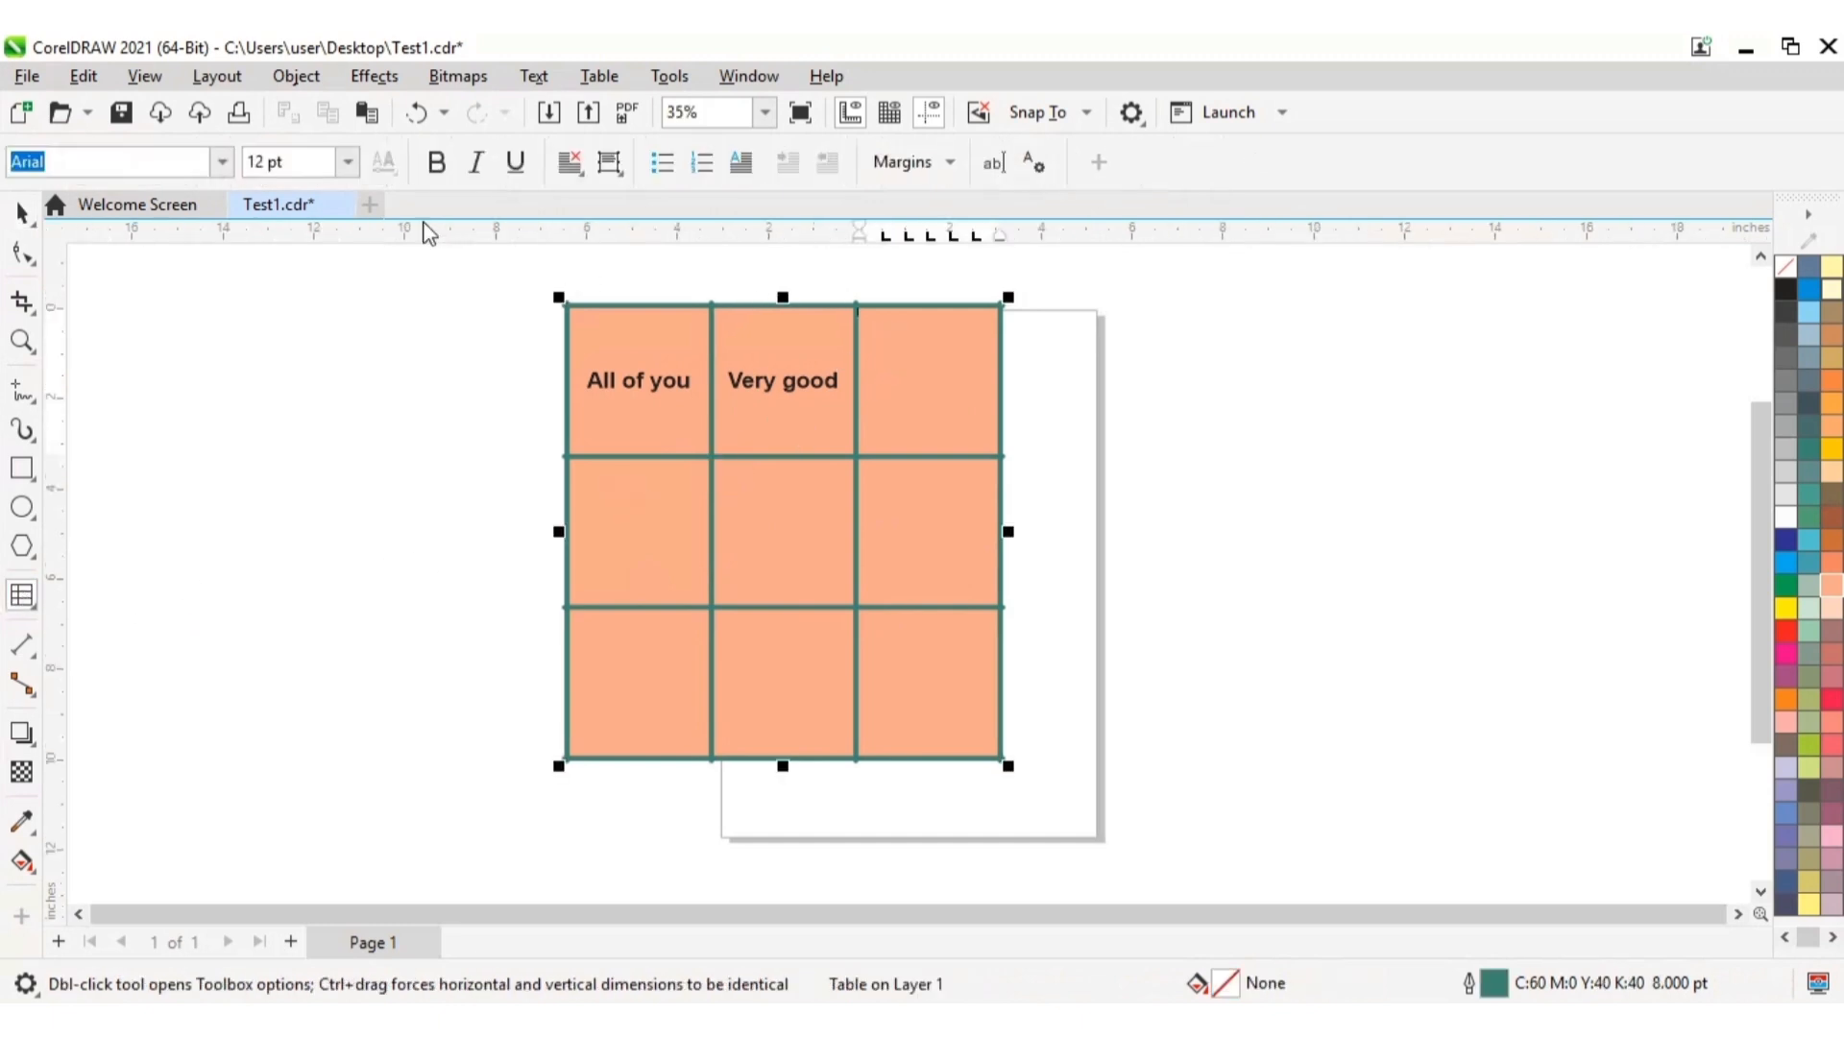
left_click(349, 164)
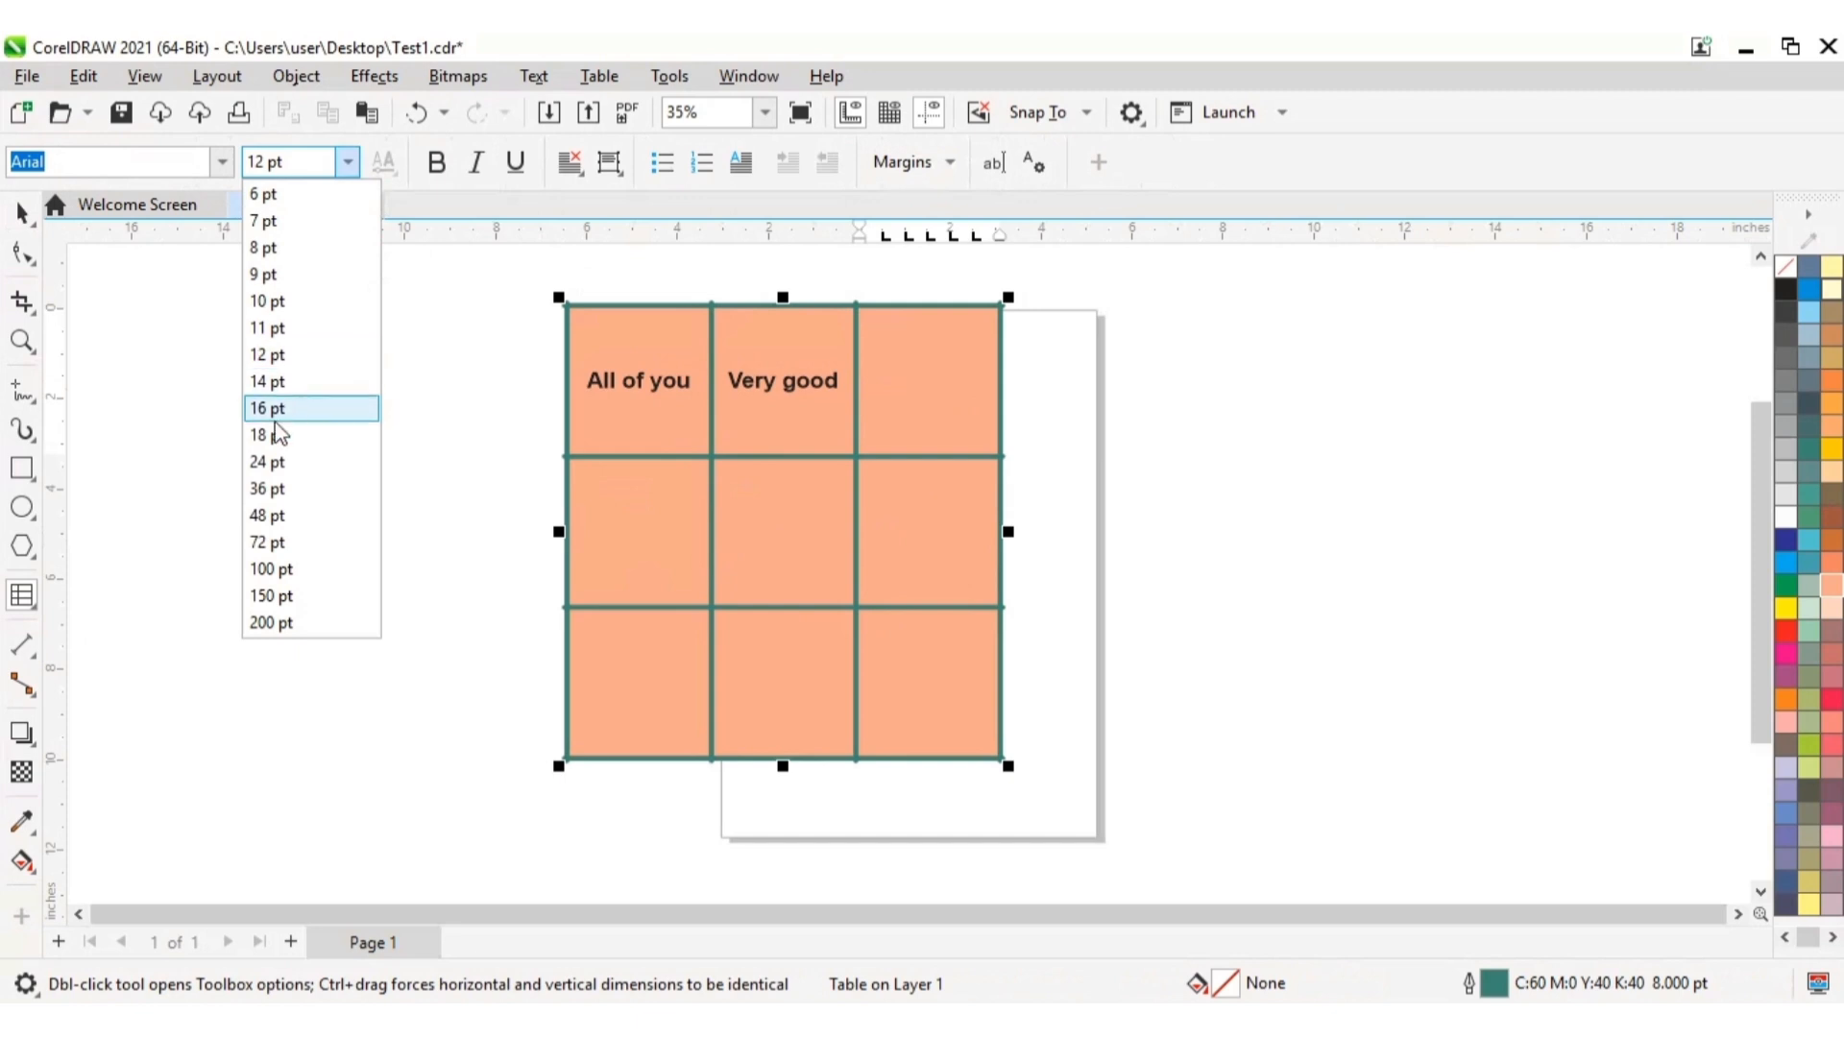
left_click(268, 466)
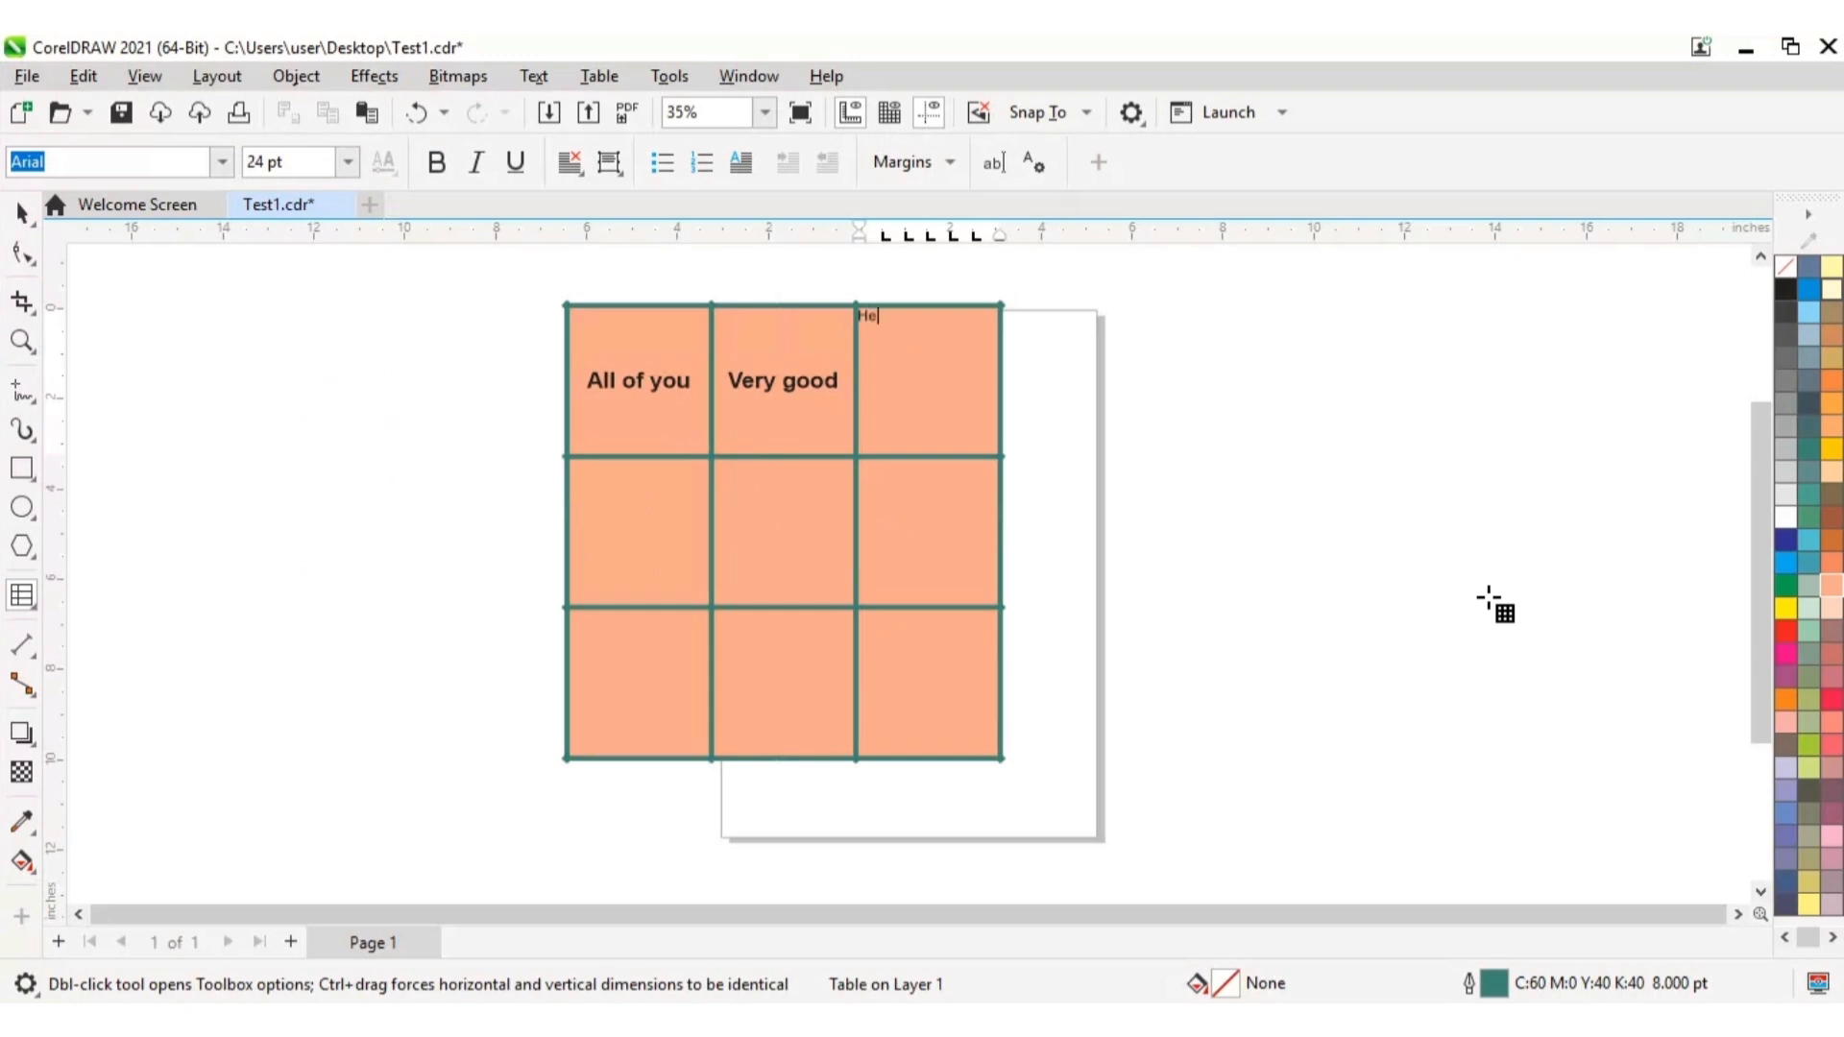
type("How are you? Where are you")
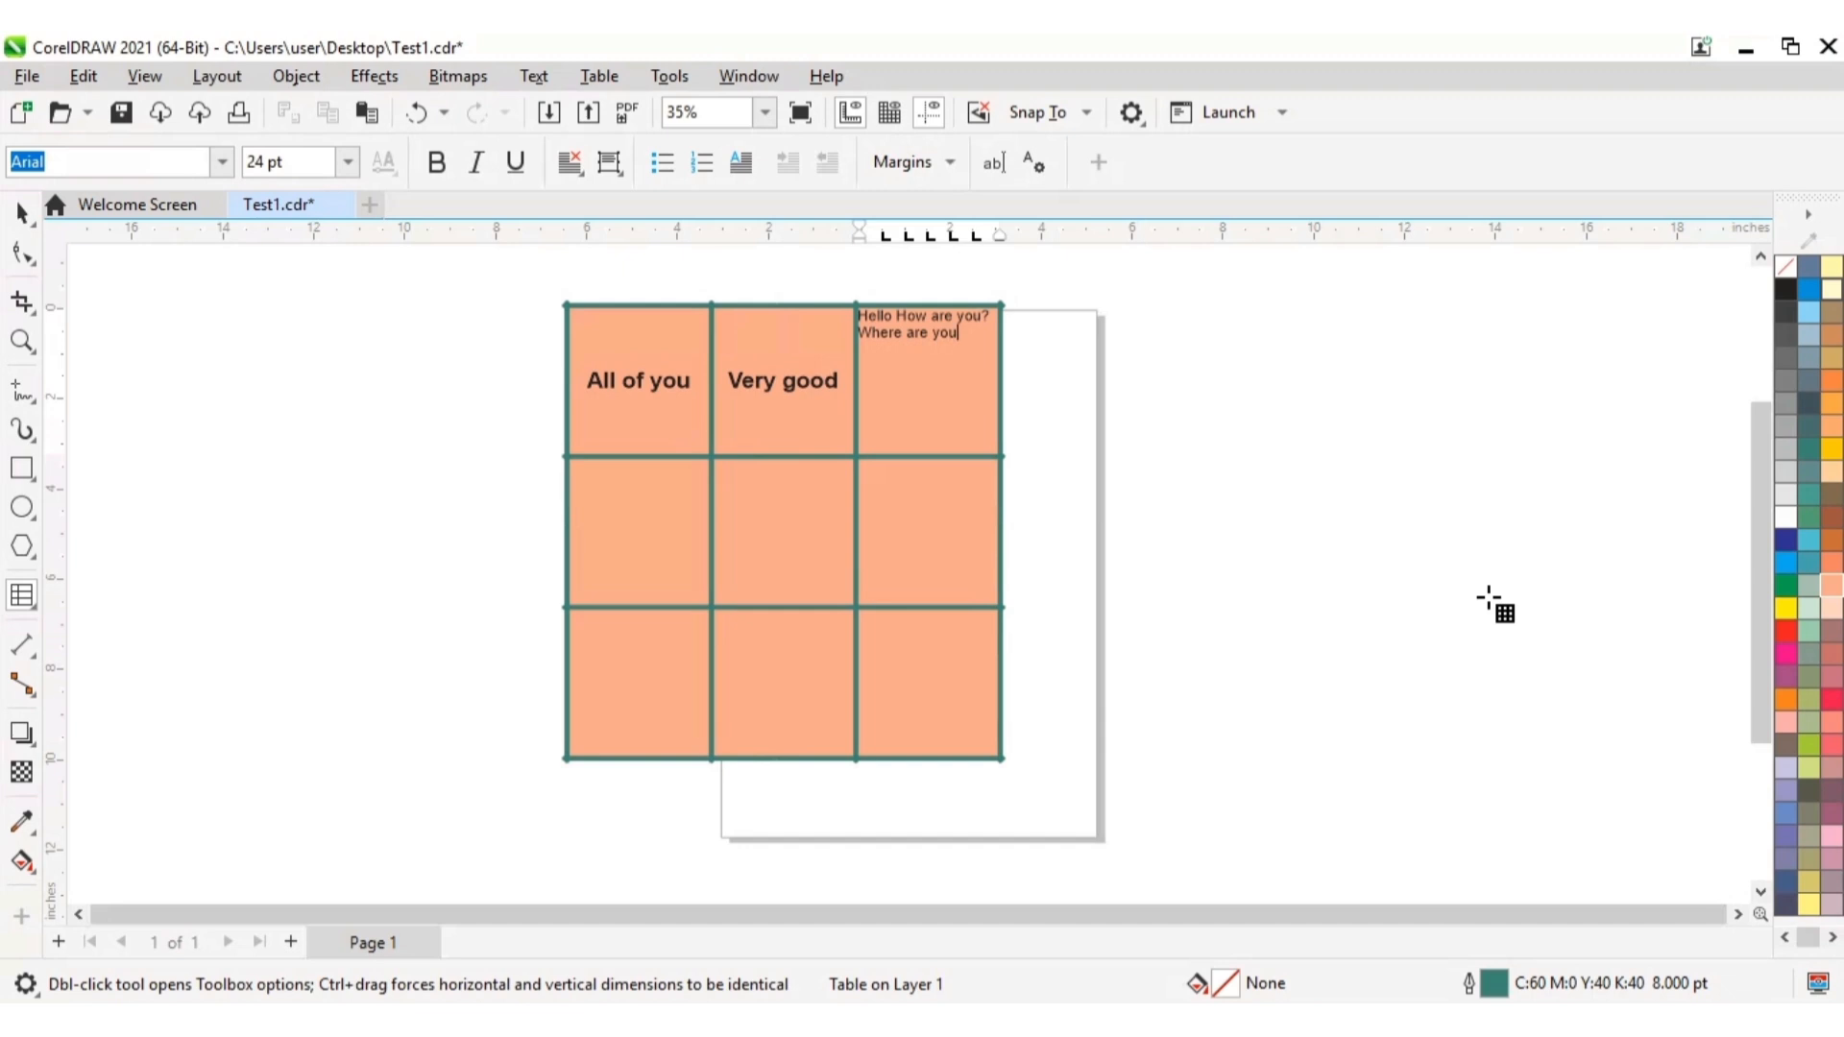
type("ng")
left_click(884, 356)
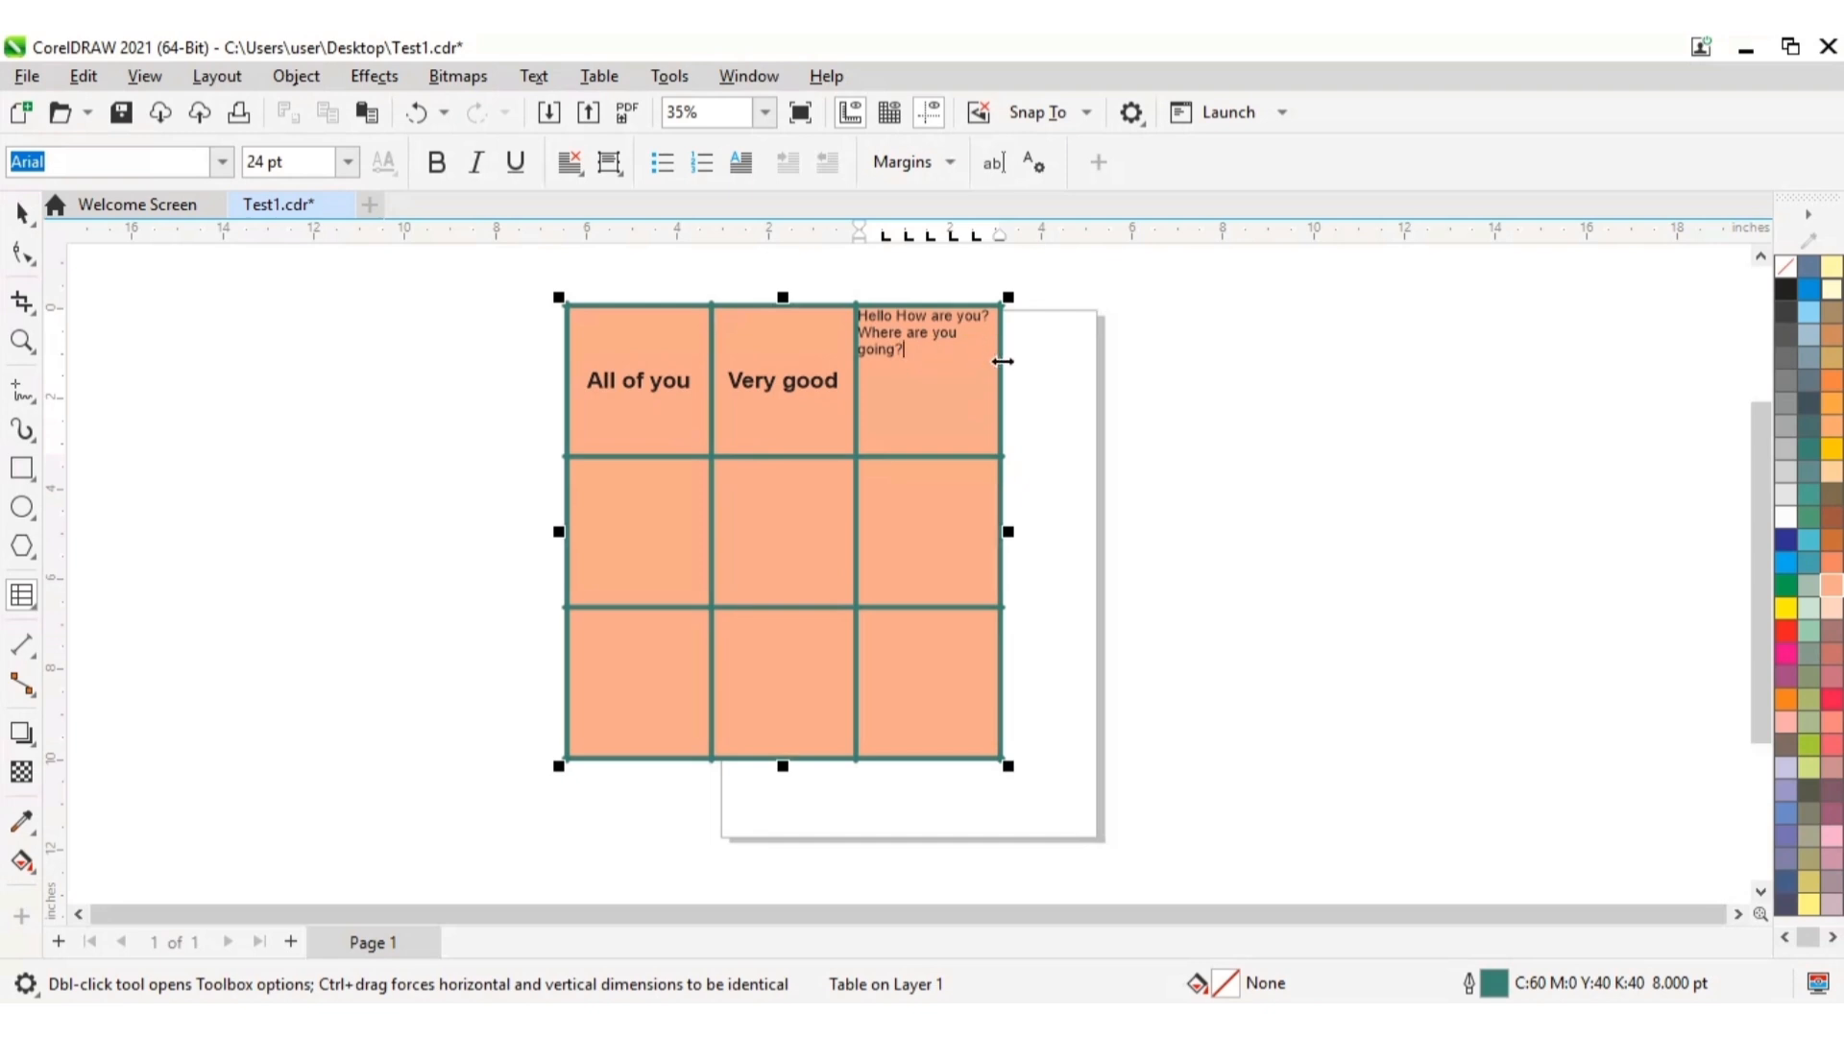
Step: Widen only the table's right column by moving the table's outer right border outward twice
left_click_drag(1002, 361, 1134, 362)
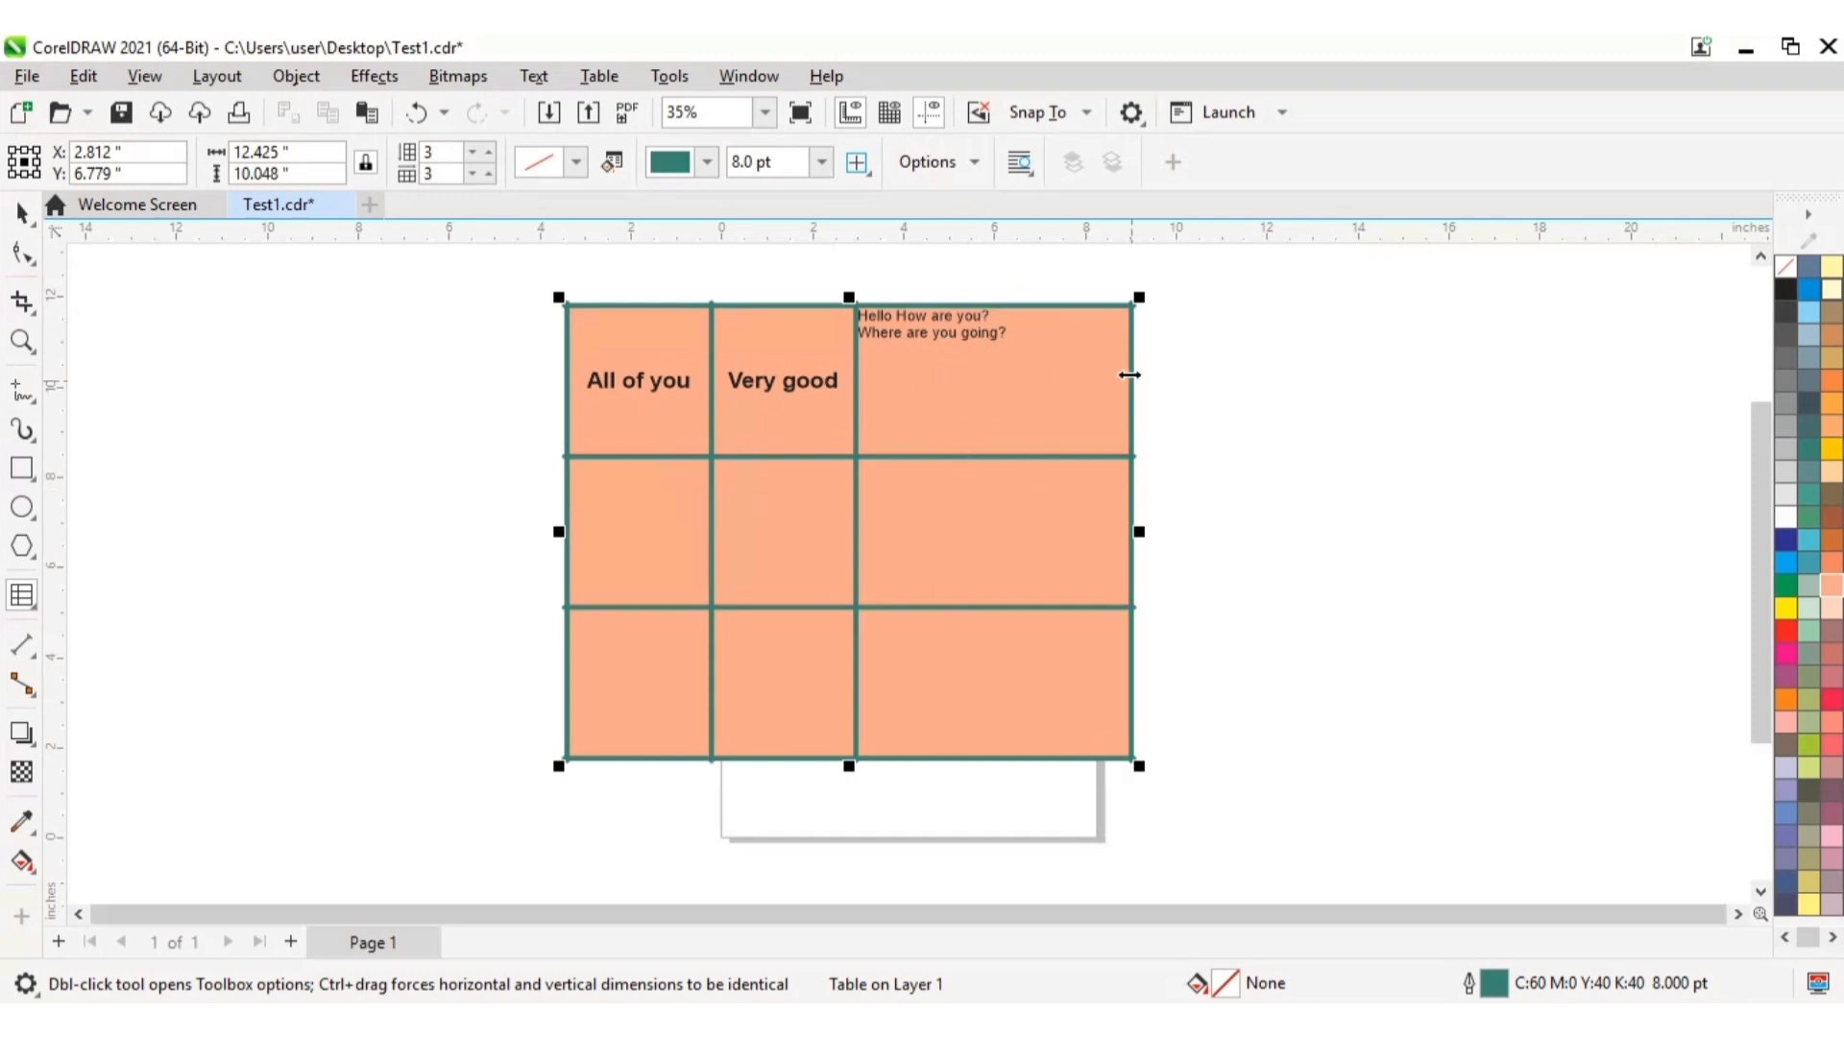
left_click_drag(1131, 373, 1208, 373)
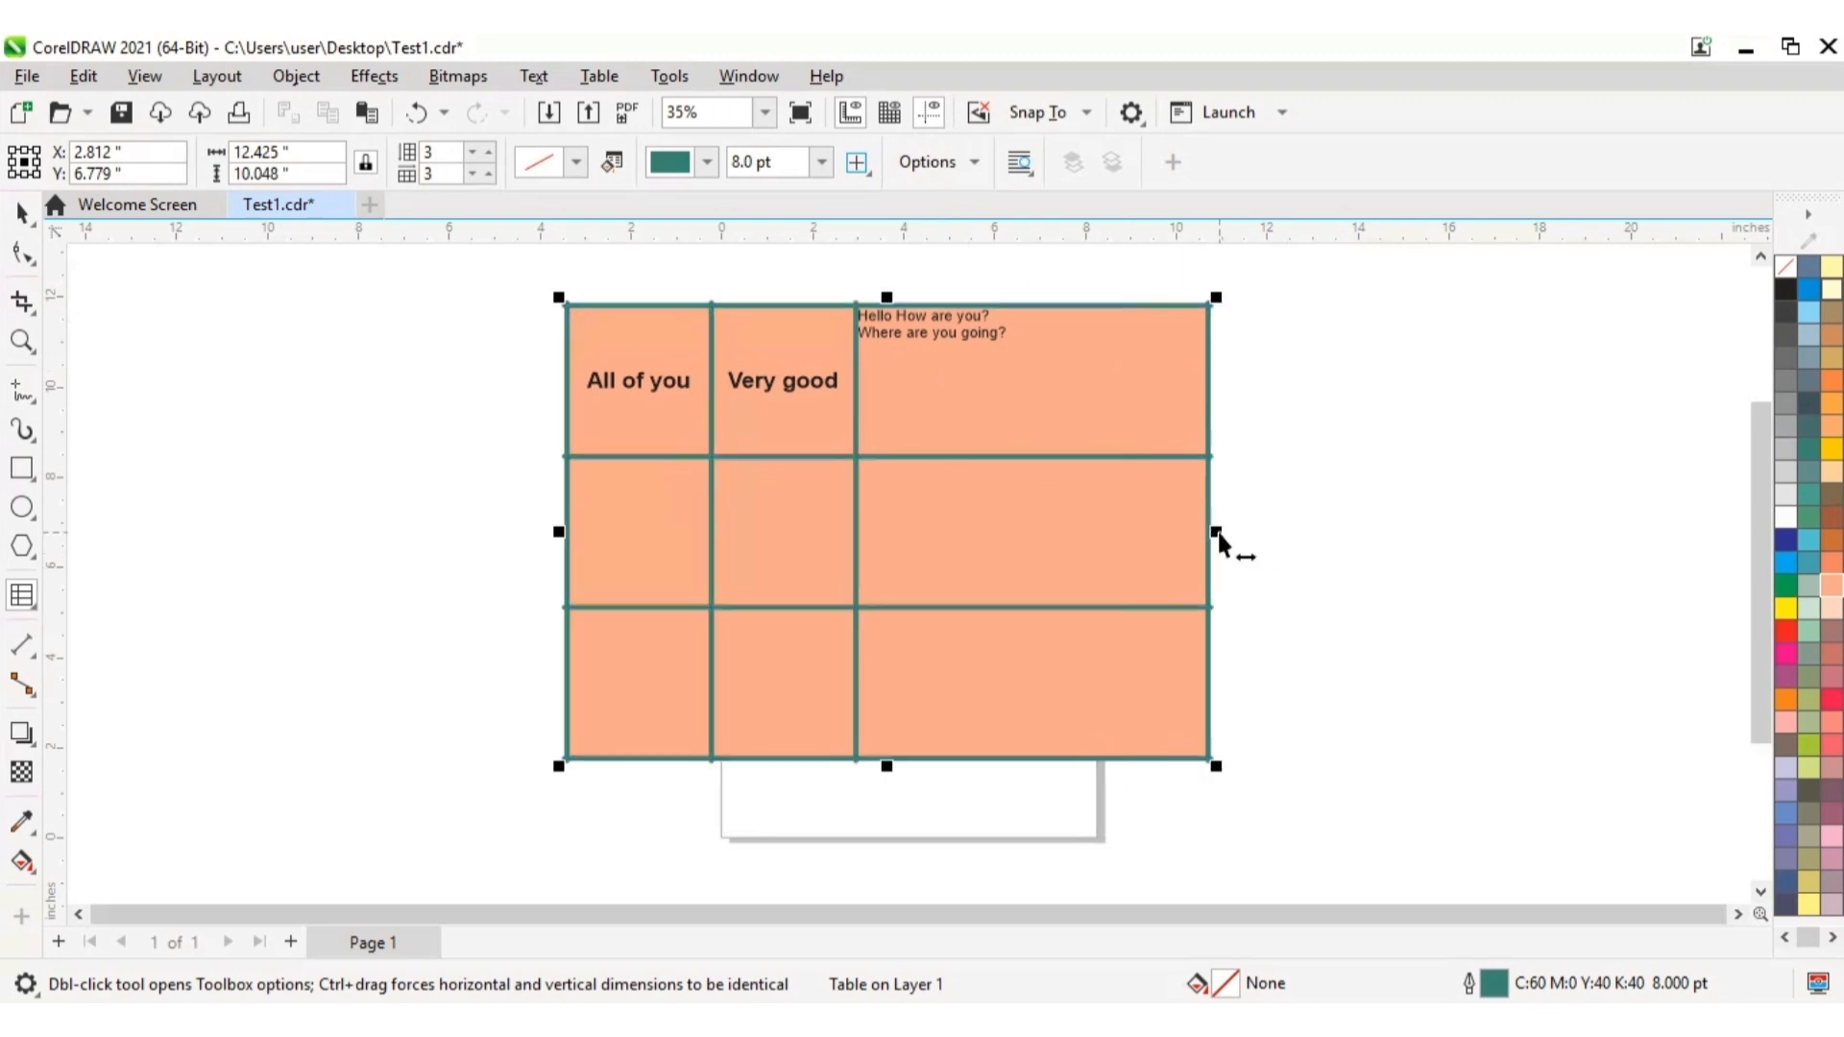
Step: Stretch the whole table horizontally to about 21.5 inches wide and narrow only its right column with the outer border
left_click_drag(1216, 532, 1544, 607)
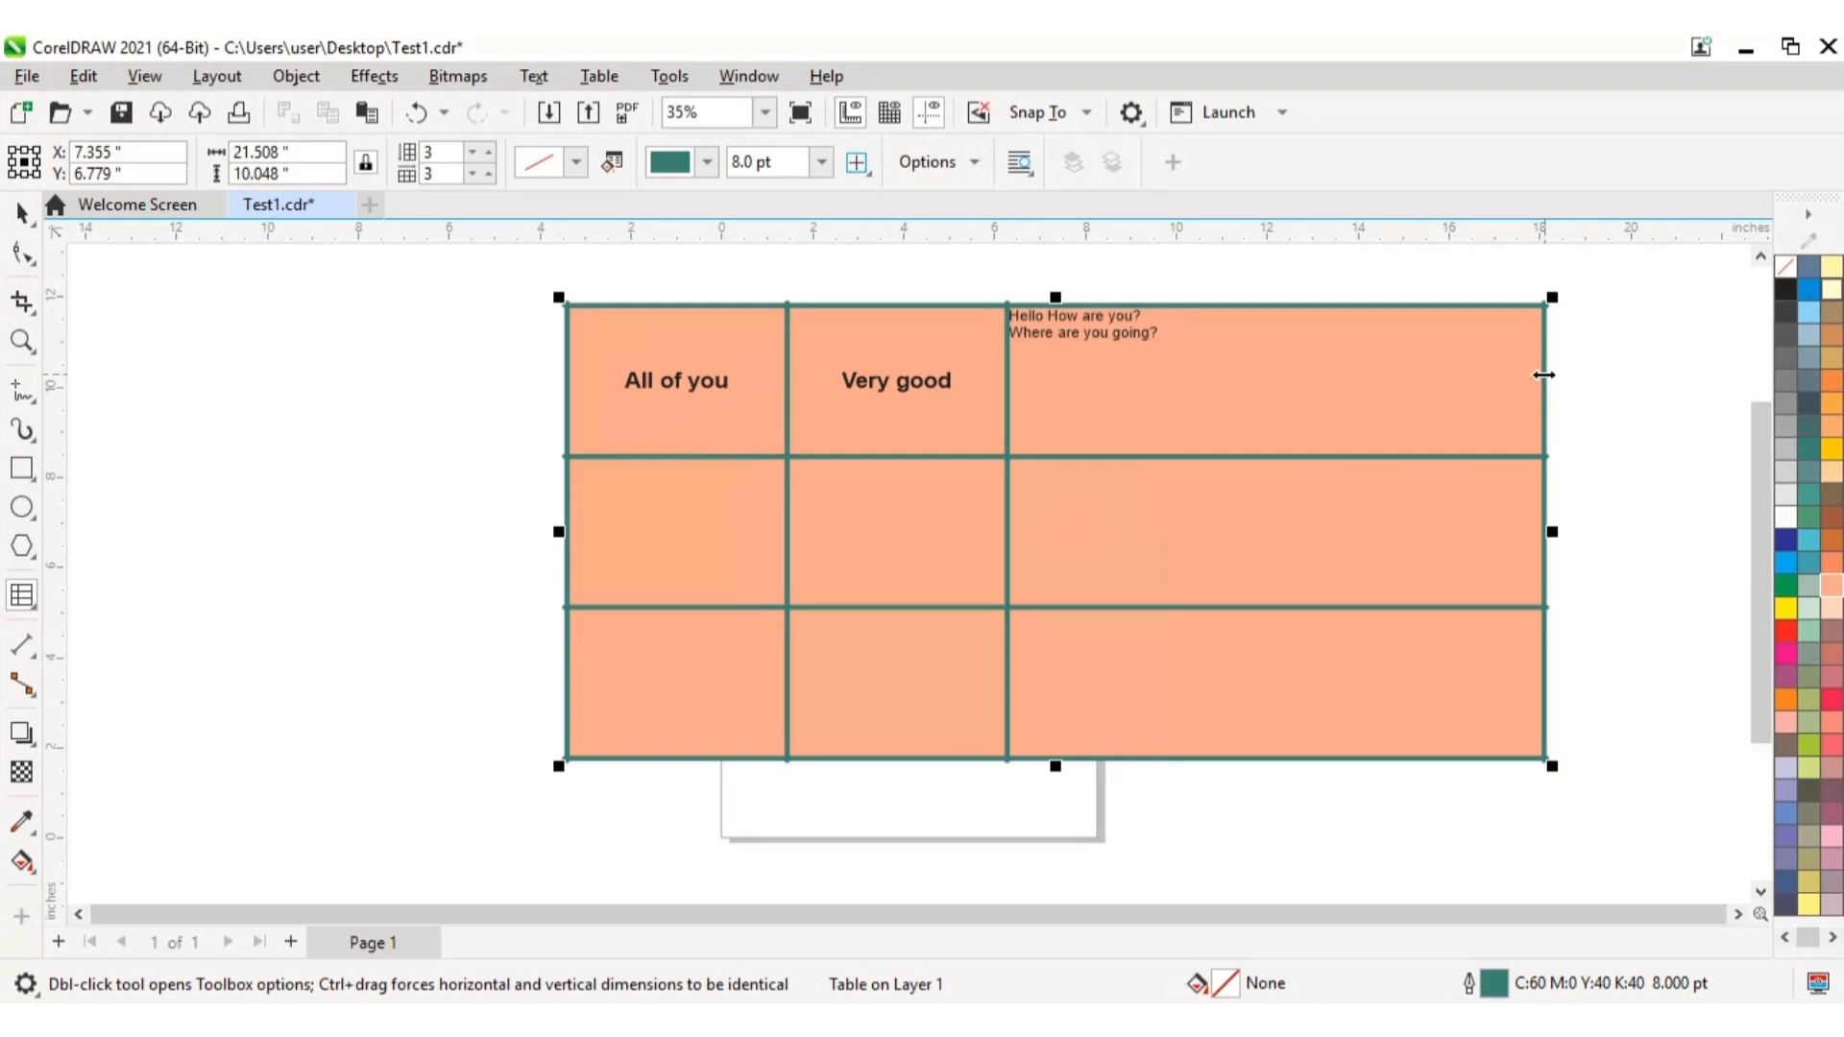
left_click_drag(1543, 374, 1193, 383)
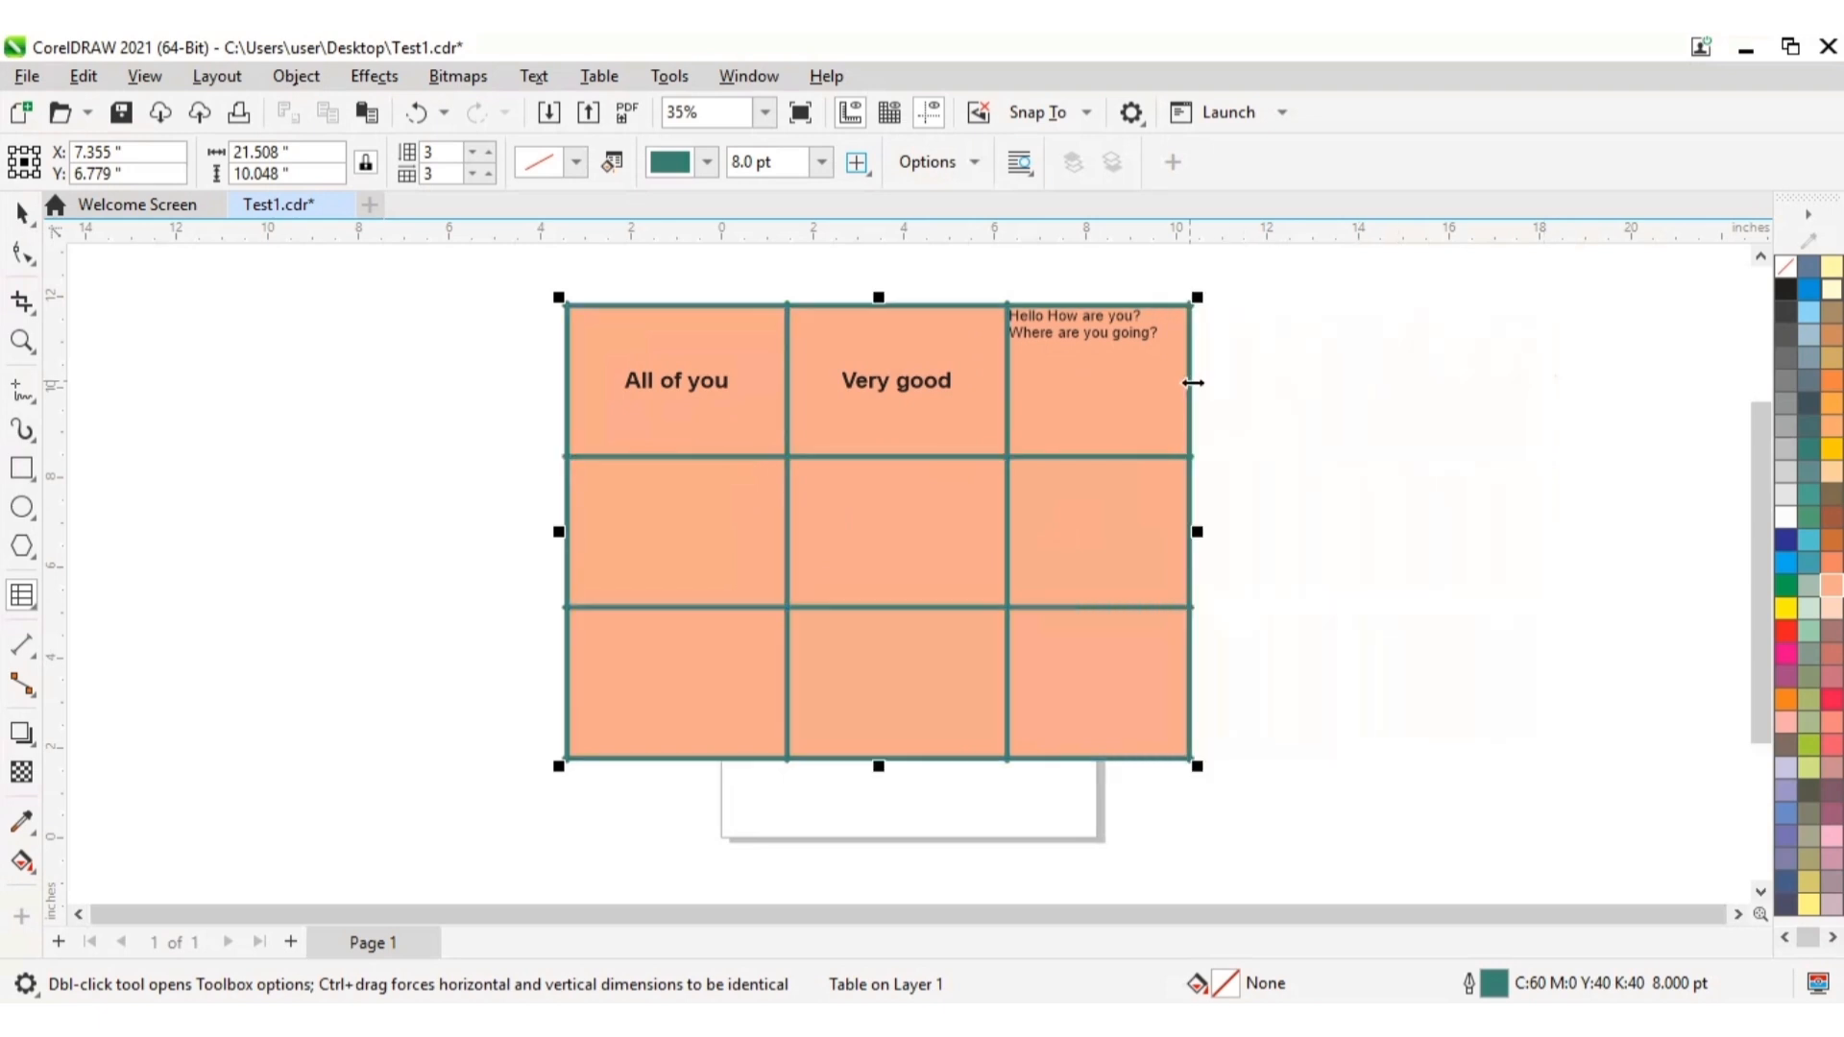